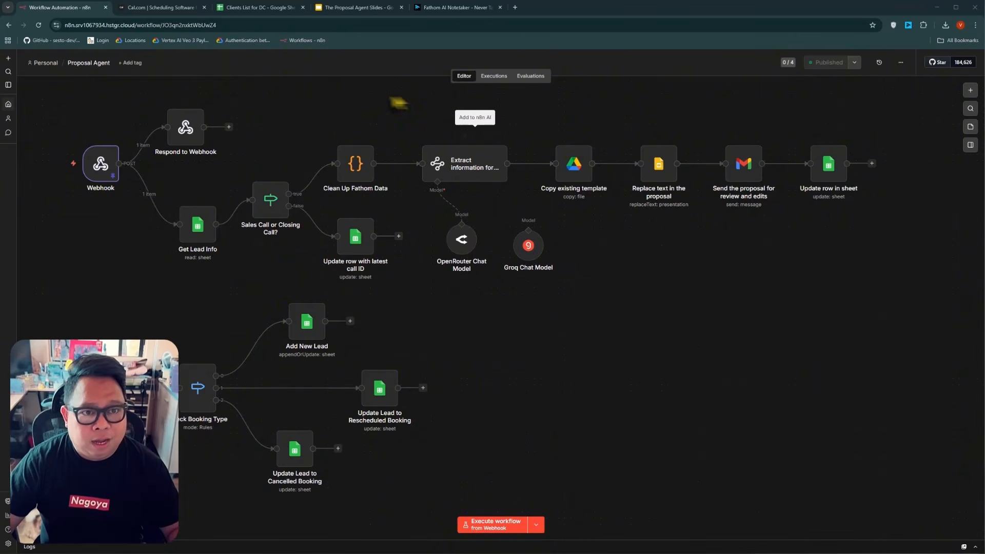
# Step: View the Fathom homepage and examine the pinned JSON output of the fathom-recording Webhook node in the Proposal Agent workflow
pyautogui.click(439, 7)
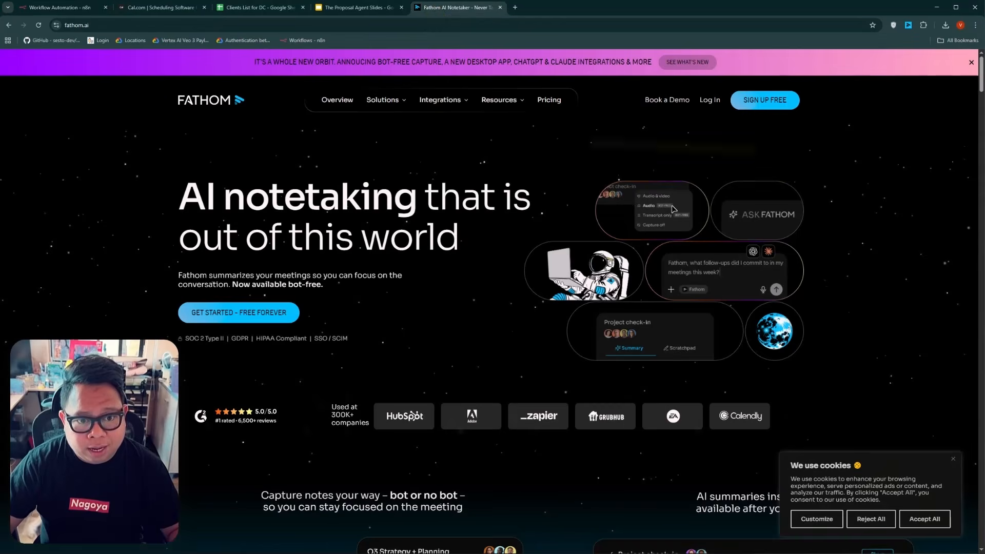
pyautogui.click(61, 8)
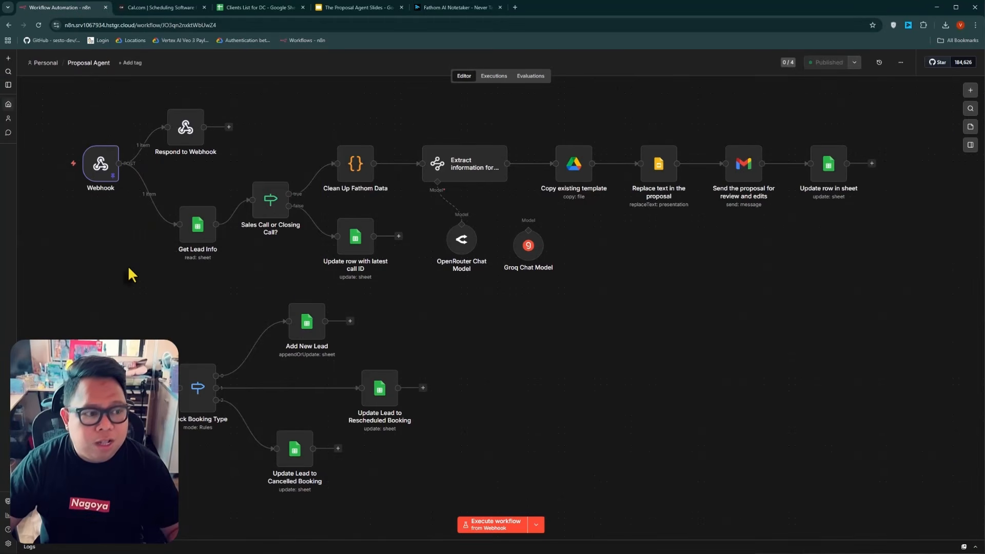
pyautogui.doubleClick(100, 172)
pyautogui.scroll(-15, 854, 365)
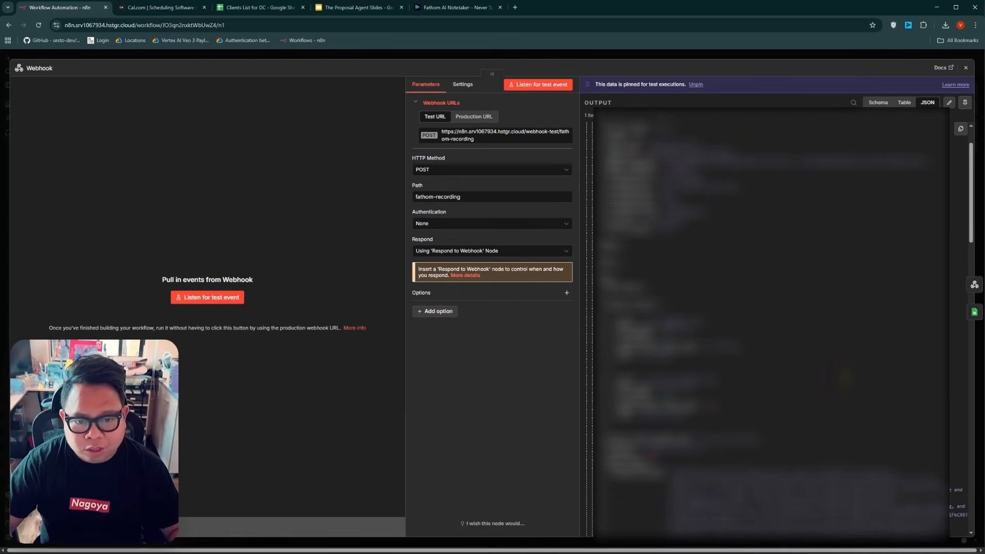
pyautogui.scroll(-8, 791, 502)
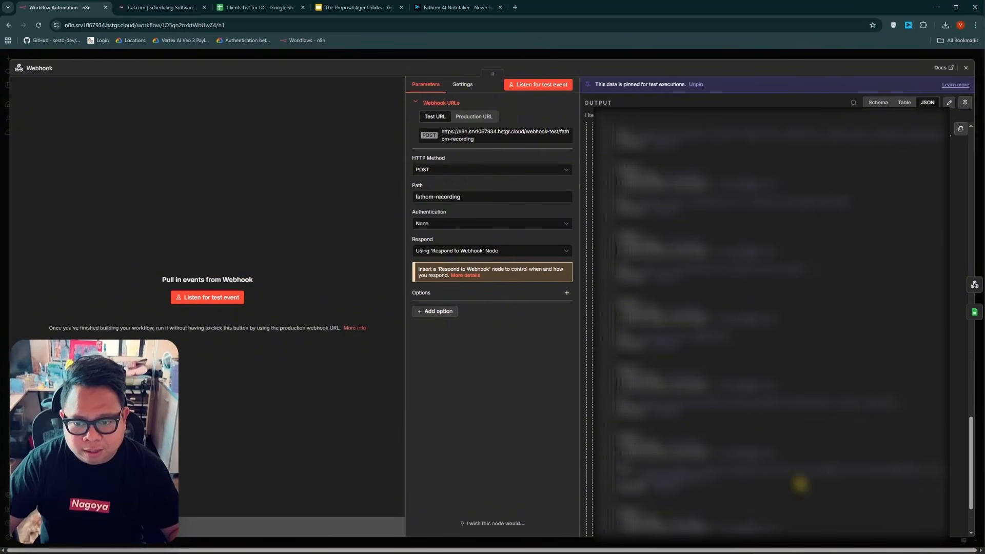
pyautogui.press('Escape')
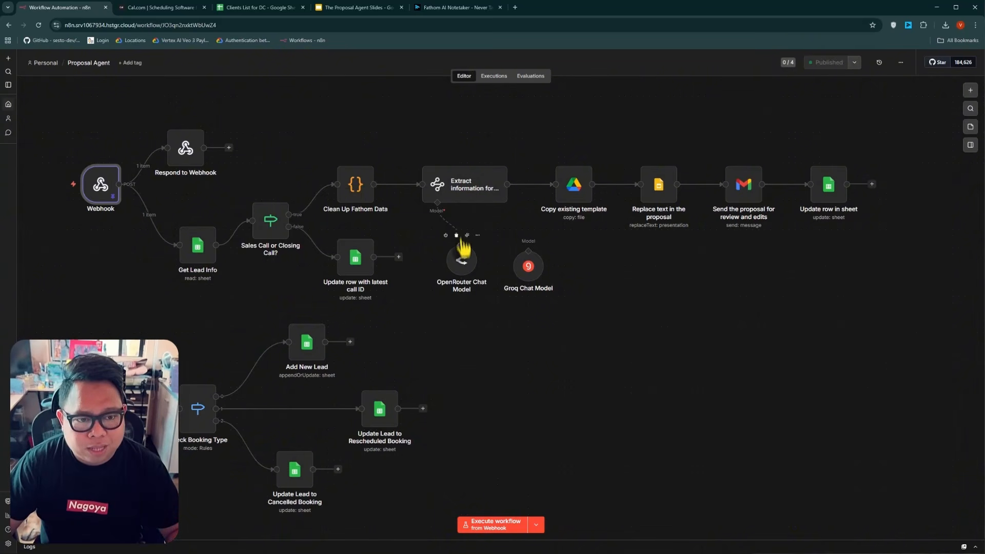
# Step: Examine attribute lists 1, 2 and 19 in the node that extracts information for the proposal
pyautogui.doubleClick(469, 200)
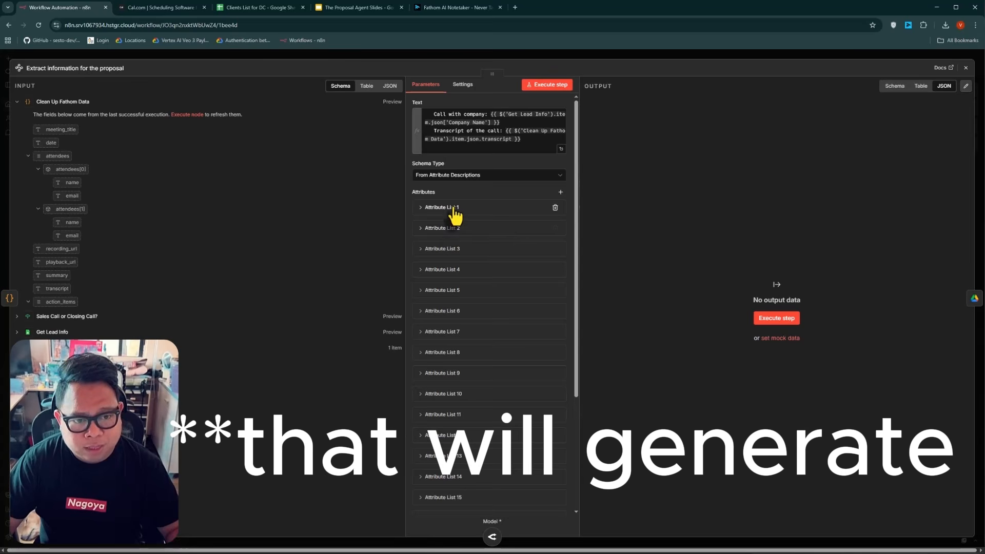
pyautogui.click(450, 209)
pyautogui.scroll(-1, 452, 277)
pyautogui.click(448, 285)
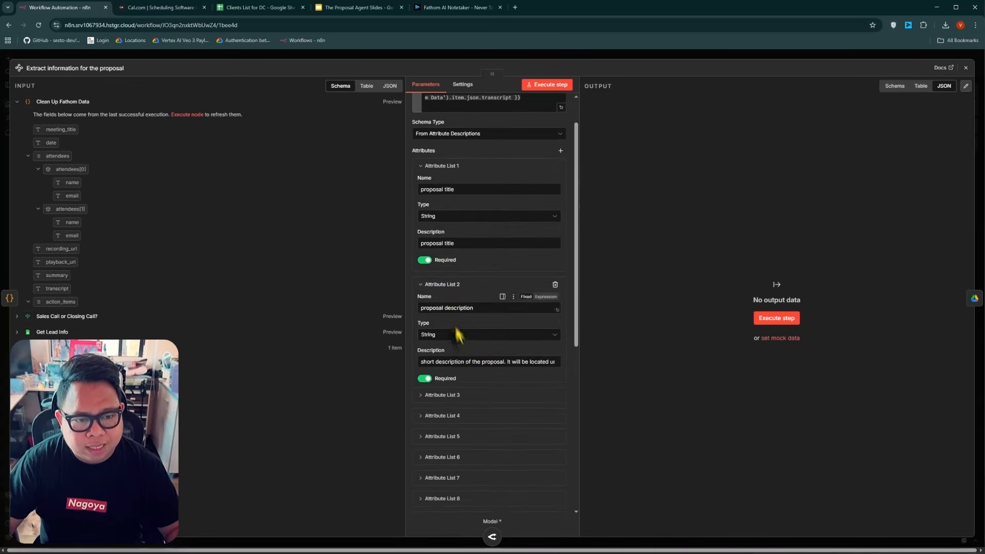
pyautogui.scroll(-6, 458, 330)
pyautogui.click(464, 422)
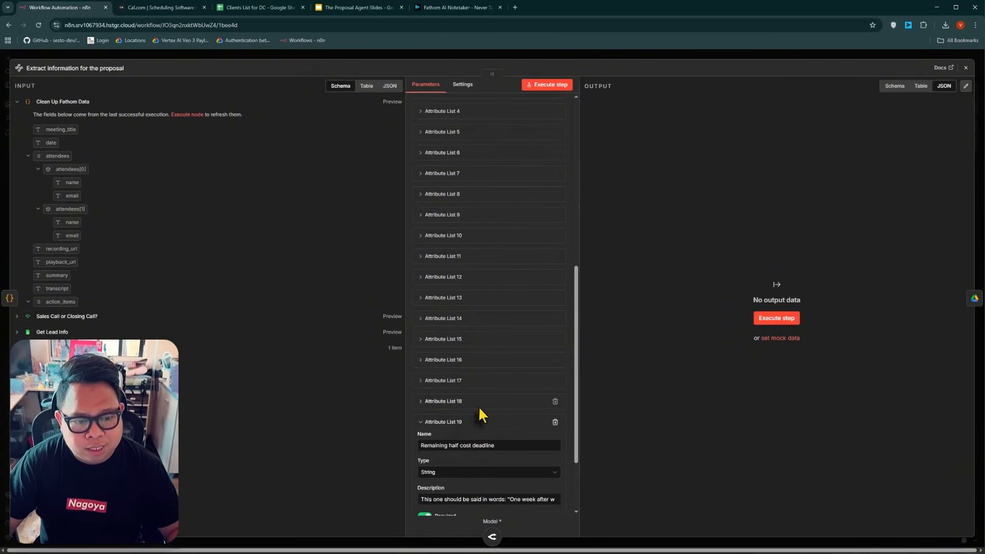
pyautogui.scroll(-2, 477, 405)
pyautogui.press('Escape')
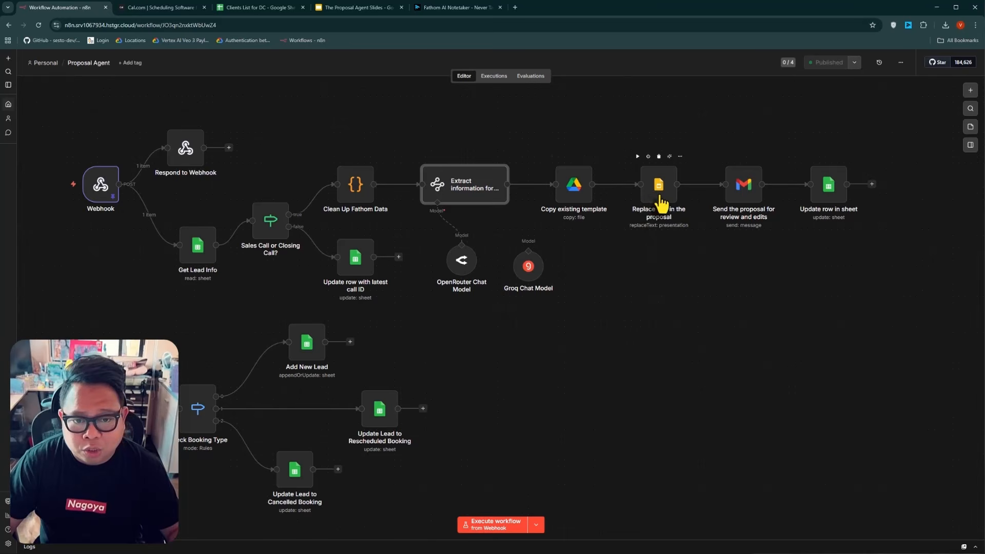
# Step: Look through the placeholder slides of The Proposal Agent Slides template in Google Slides and return to the n8n workflow
pyautogui.click(363, 8)
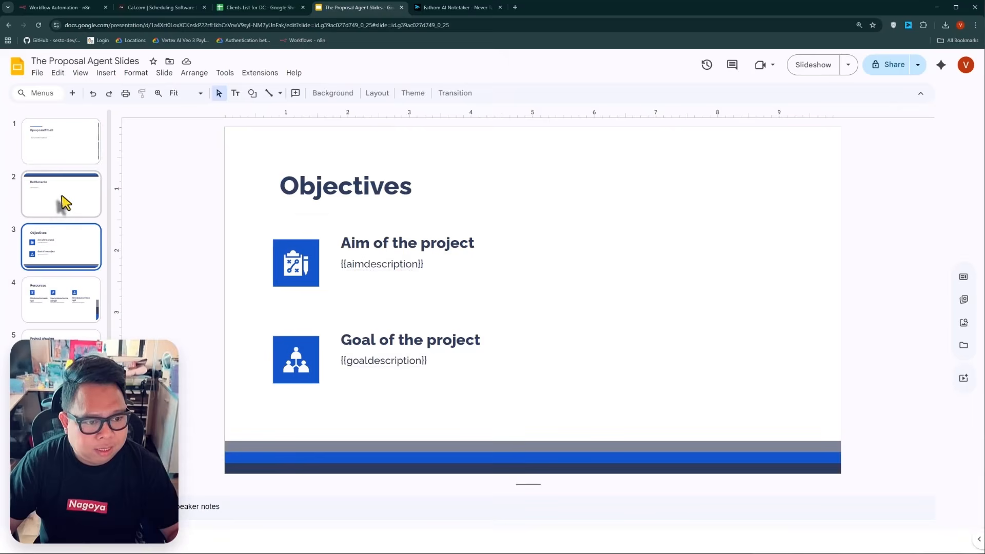
pyautogui.click(61, 354)
pyautogui.click(62, 406)
pyautogui.click(58, 145)
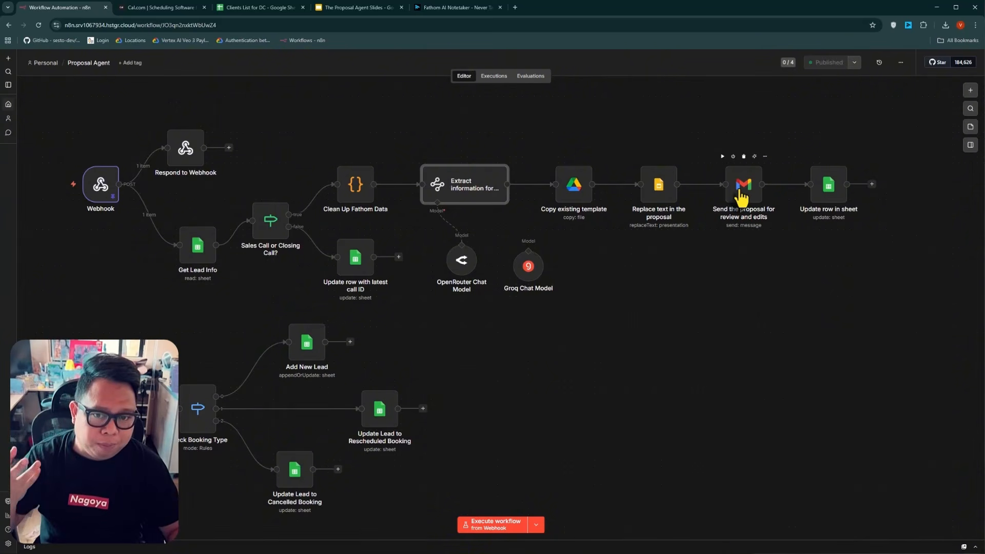
pyautogui.click(338, 9)
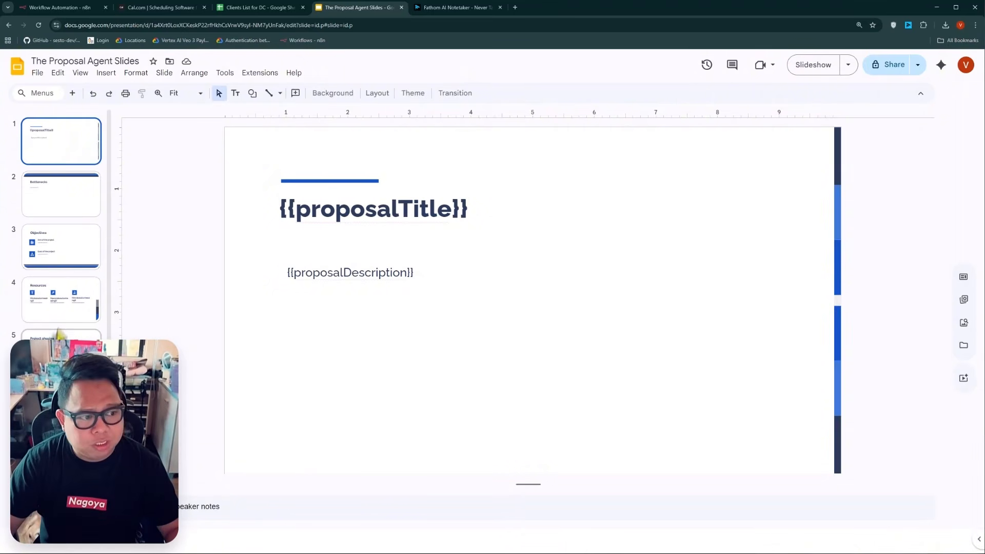
pyautogui.click(61, 8)
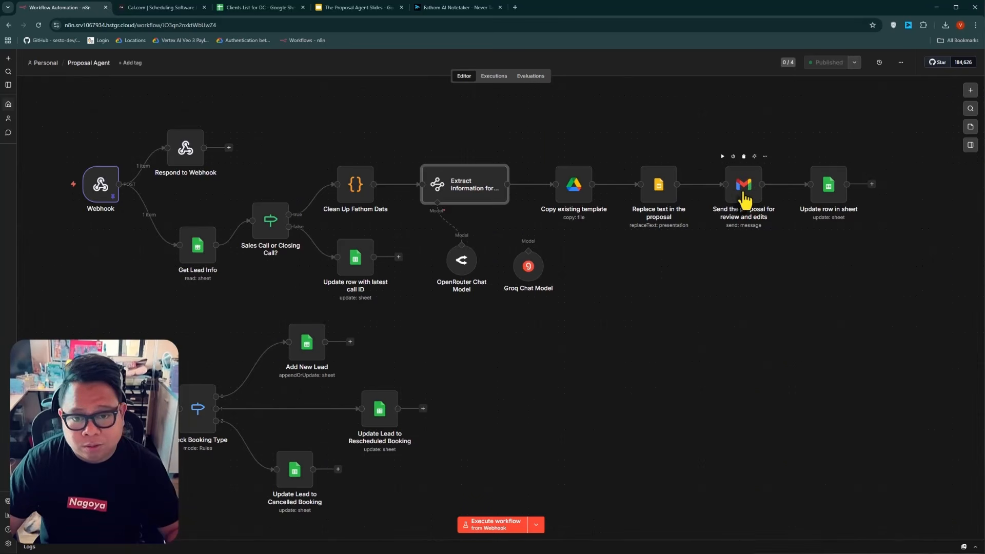
# Step: Inspect the matching column and values to update in the final Update row in sheet node
pyautogui.click(788, 276)
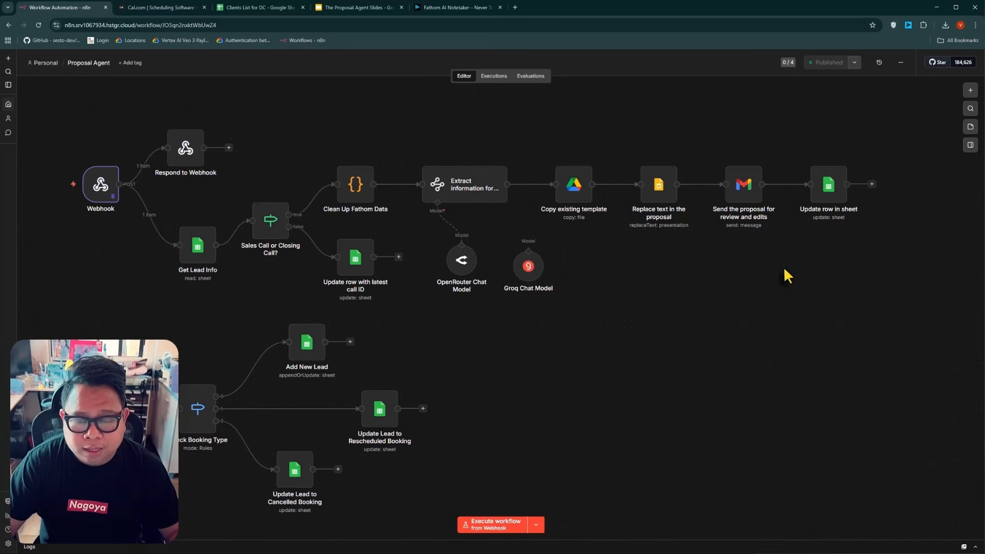
pyautogui.doubleClick(826, 189)
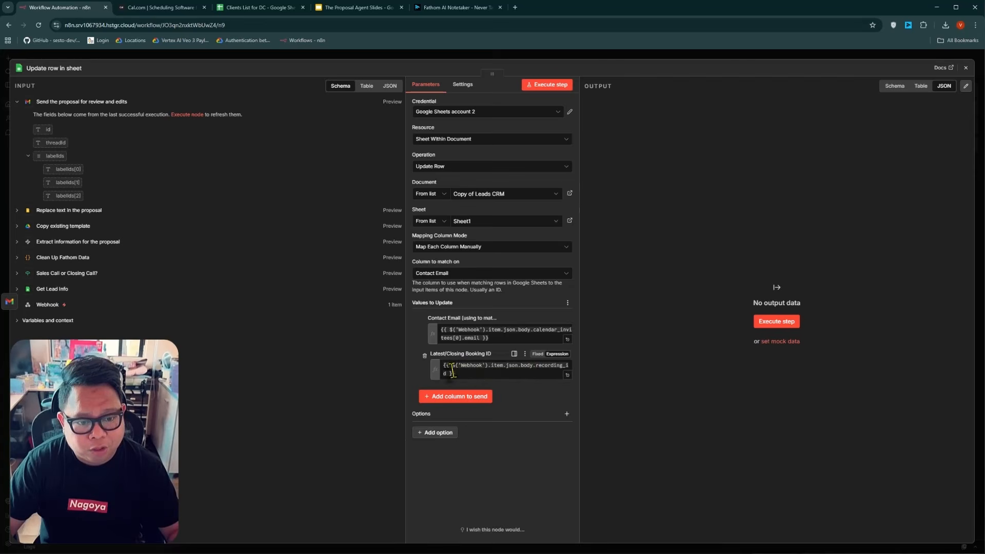
pyautogui.press('Escape')
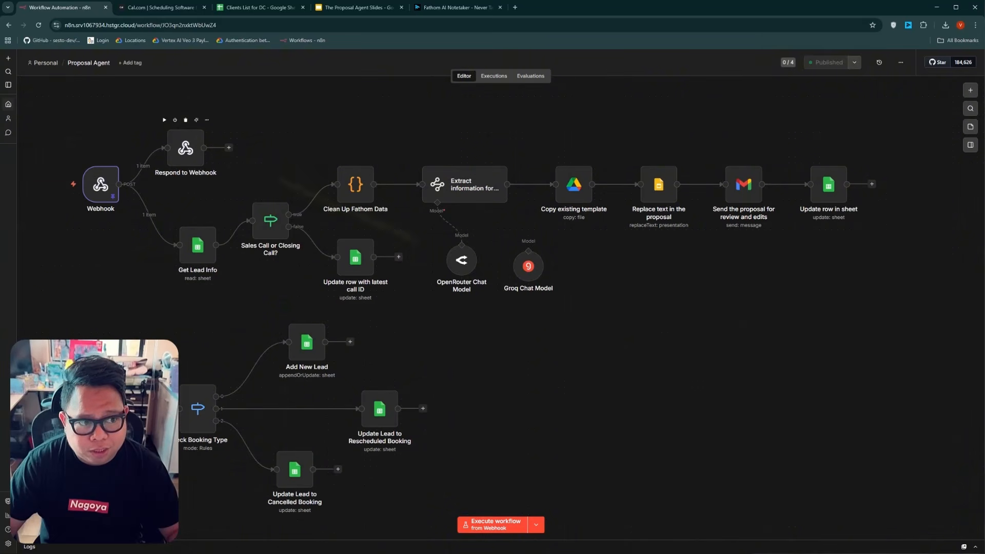
# Step: View the booking branch of the workflow alongside the Clients List for DC sheet and the Cal.com page
pyautogui.scroll(-3, 97, 255)
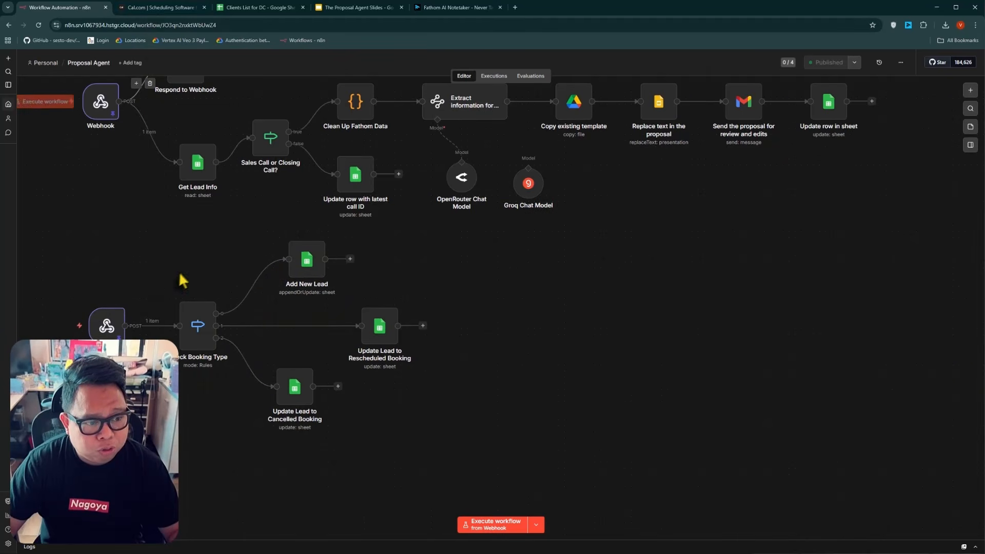
pyautogui.click(268, 8)
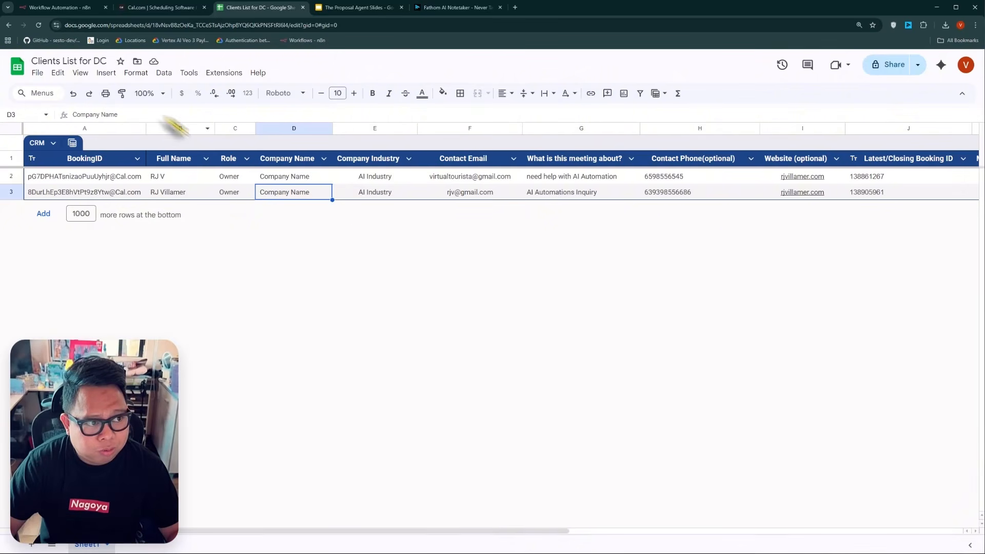
pyautogui.click(72, 8)
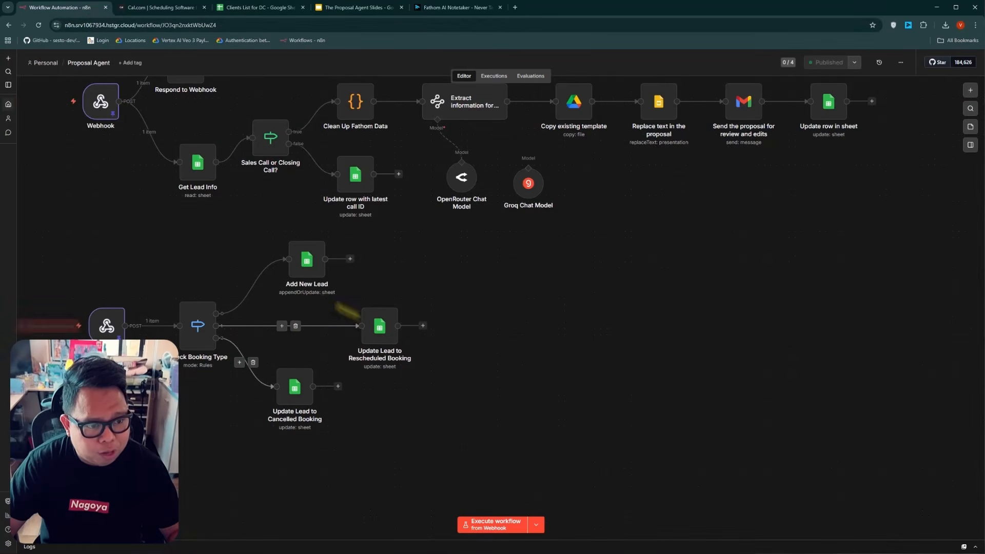
pyautogui.click(247, 11)
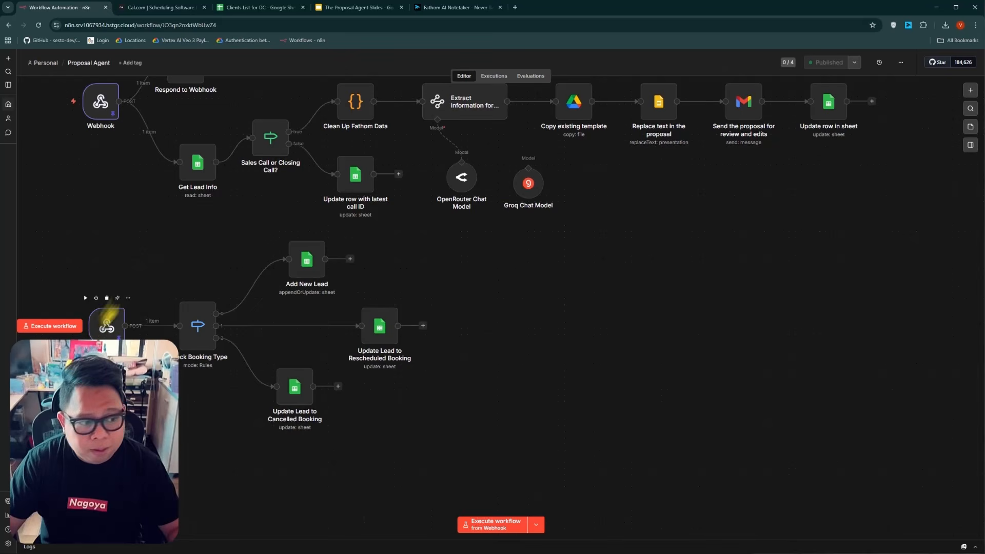
pyautogui.click(166, 7)
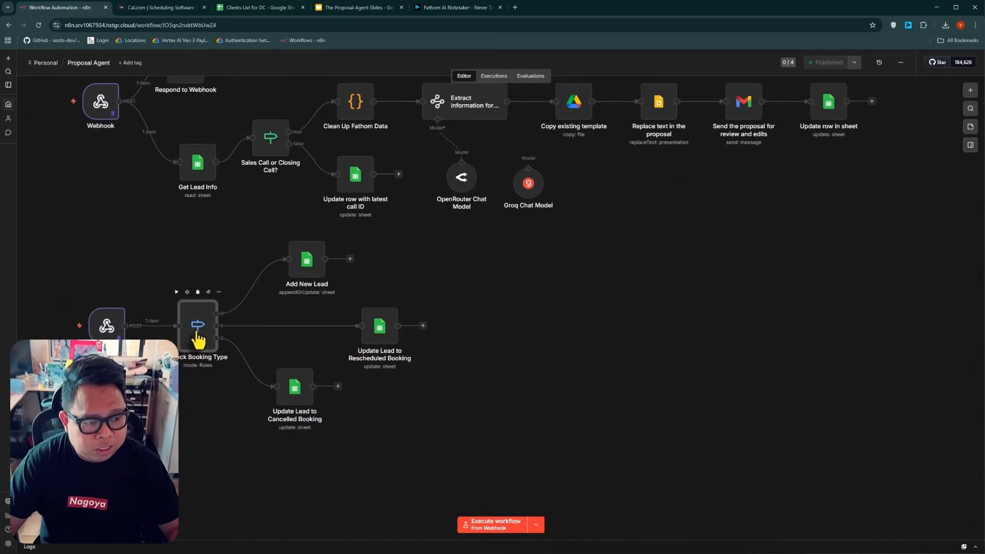
# Step: Examine all three routing rules of the Check Booking Type node
pyautogui.doubleClick(198, 339)
pyautogui.click(445, 148)
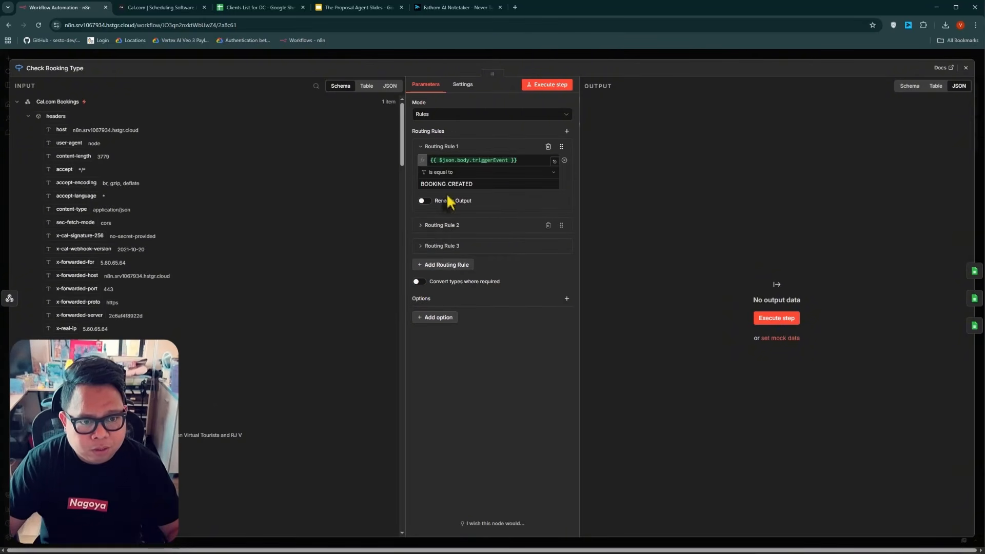
pyautogui.click(451, 225)
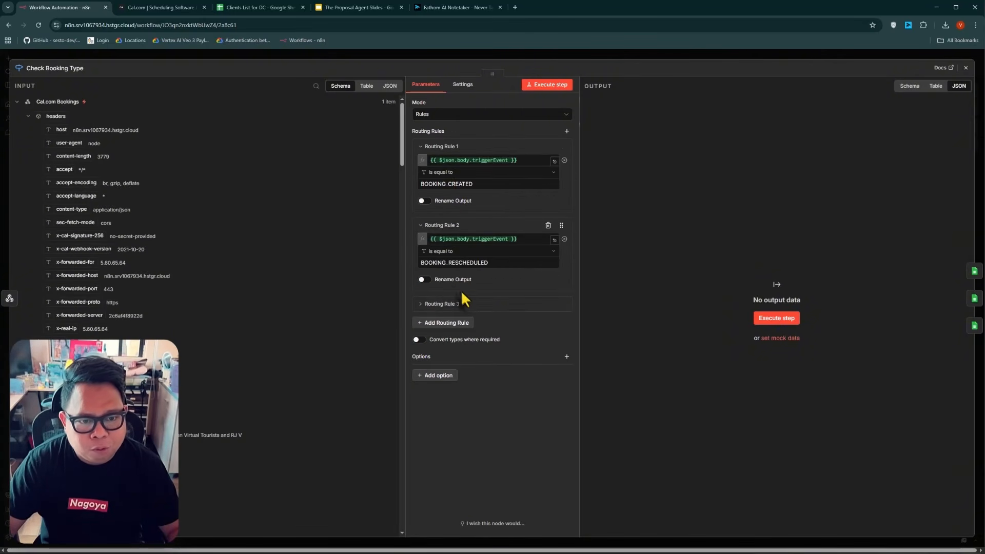
pyautogui.click(455, 305)
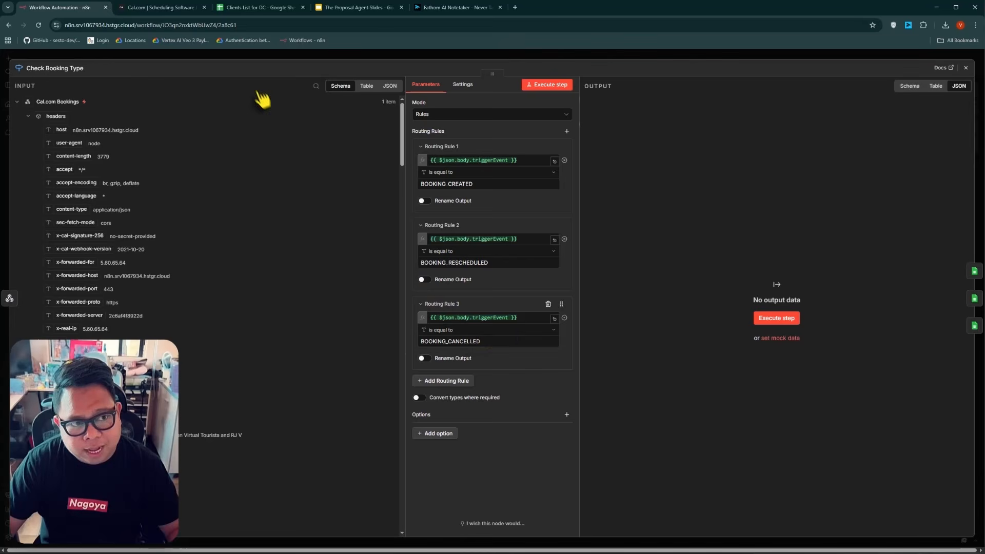
pyautogui.click(254, 55)
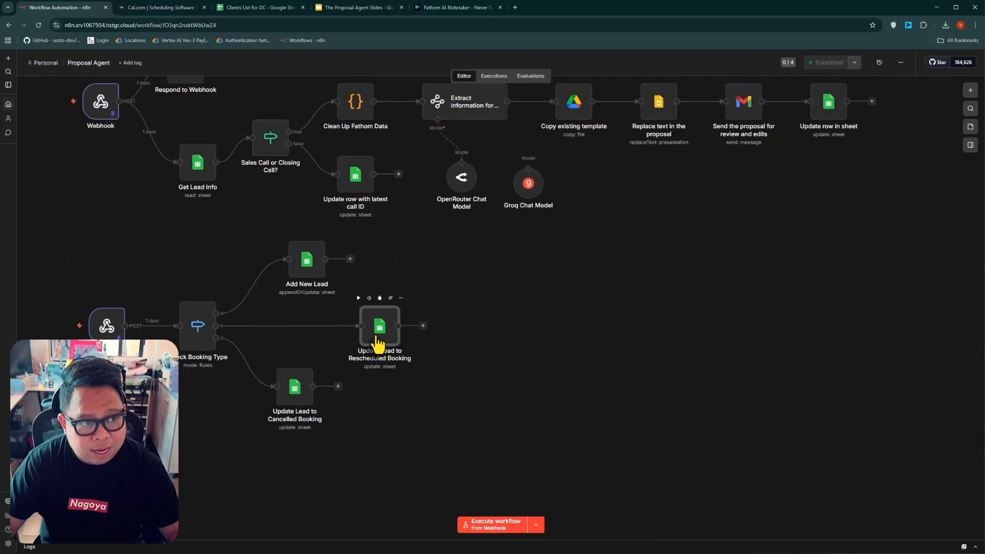
# Step: Compare the Update Lead to Rescheduled Booking node's mapping with the cancellation and reschedule columns in the Clients List for DC sheet
pyautogui.doubleClick(380, 338)
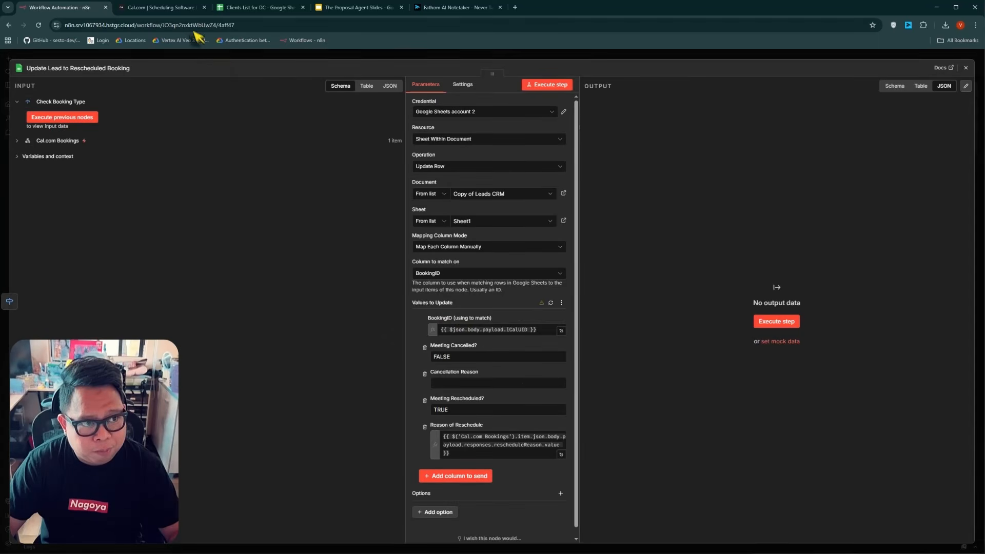
pyautogui.click(264, 7)
pyautogui.hscroll(5, 488, 534)
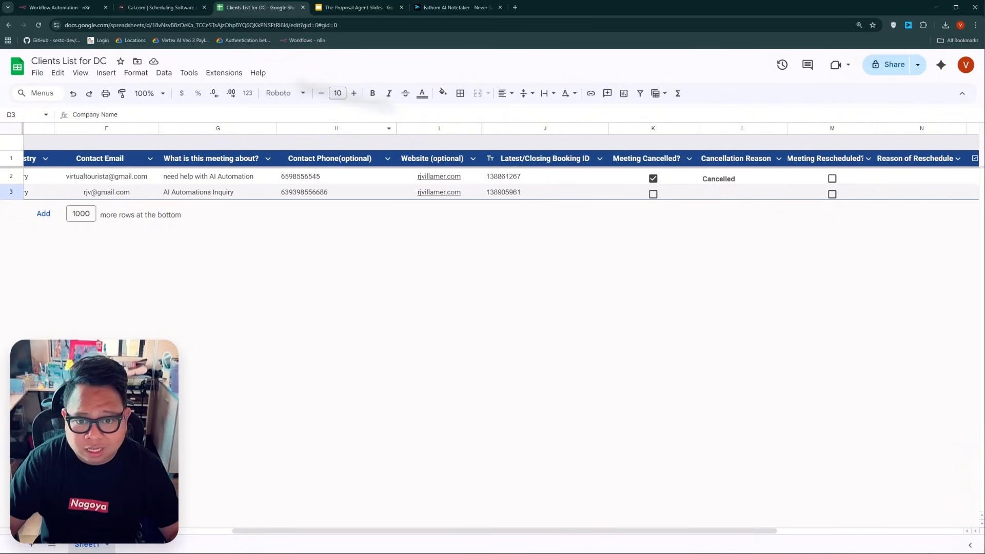
pyautogui.click(61, 7)
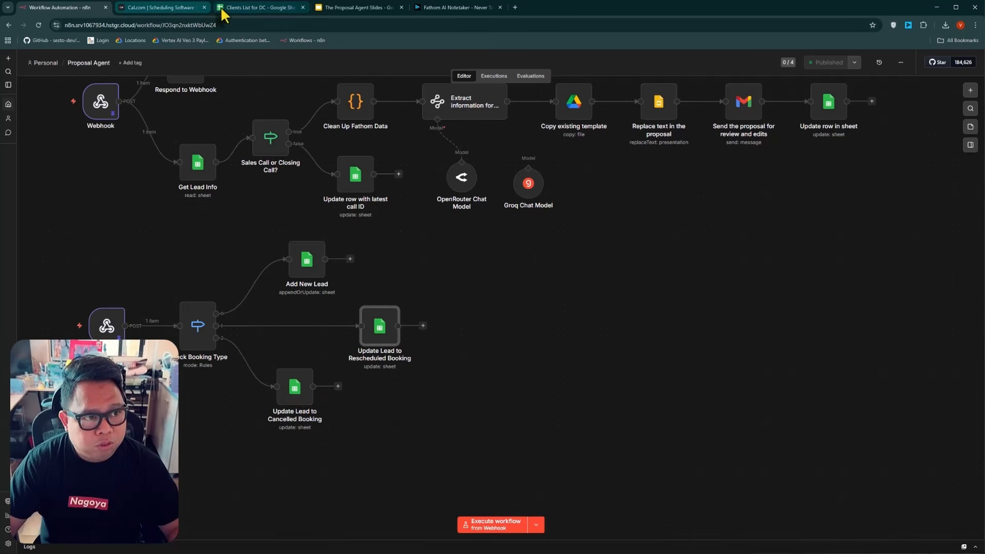
# Step: Review all CRM table columns in the Clients List for DC sheet, from BookingID across to the last ones
pyautogui.click(242, 9)
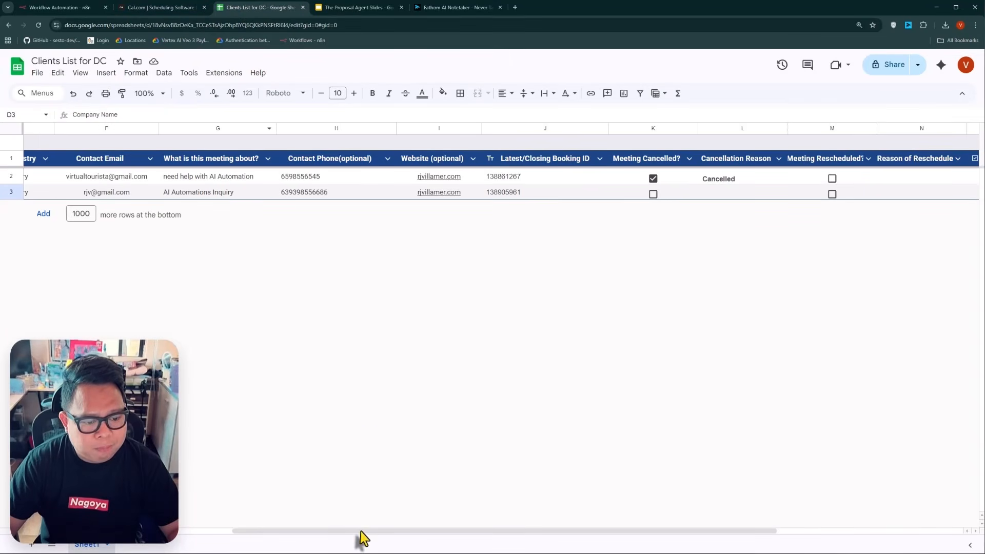
pyautogui.hscroll(-5, 363, 539)
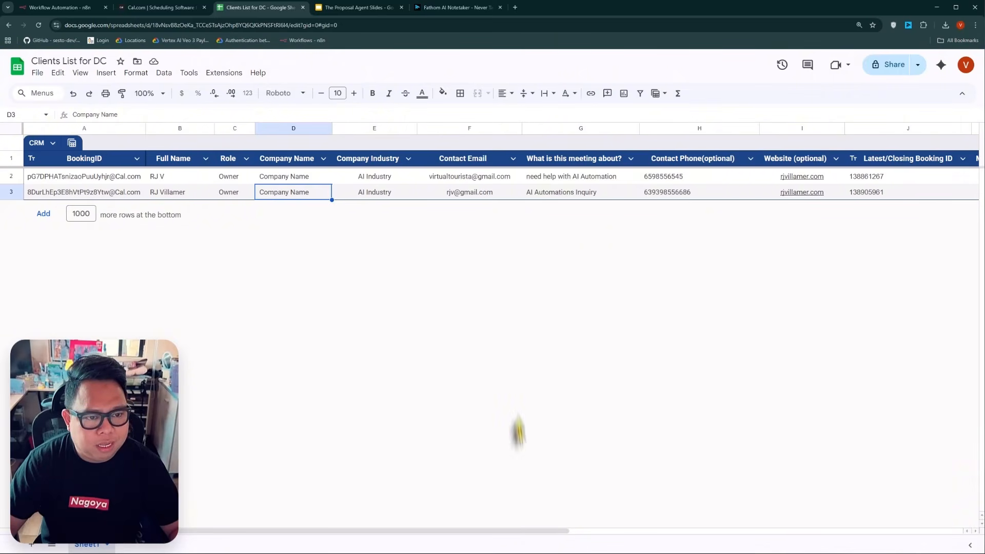
pyautogui.moveTo(518, 530); pyautogui.dragTo(618, 539)
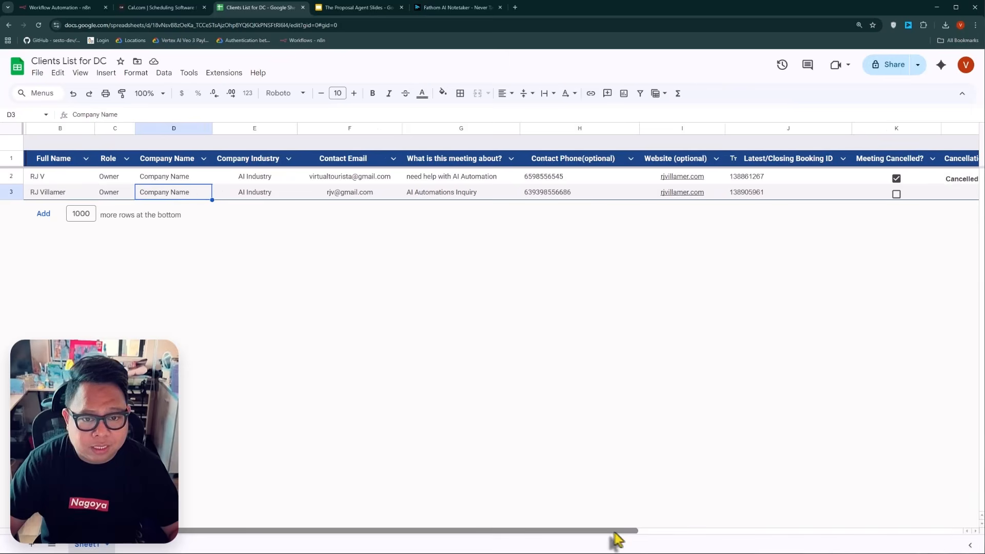
pyautogui.moveTo(618, 538); pyautogui.dragTo(950, 539)
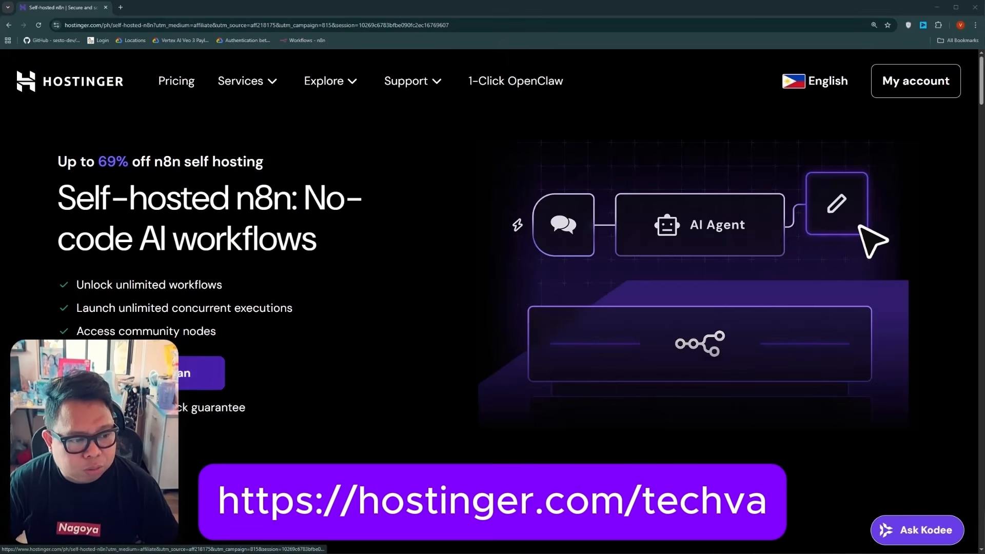
# Step: Choose the KVM 2 plan from Hostinger's self-hosted n8n pricing
pyautogui.click(191, 374)
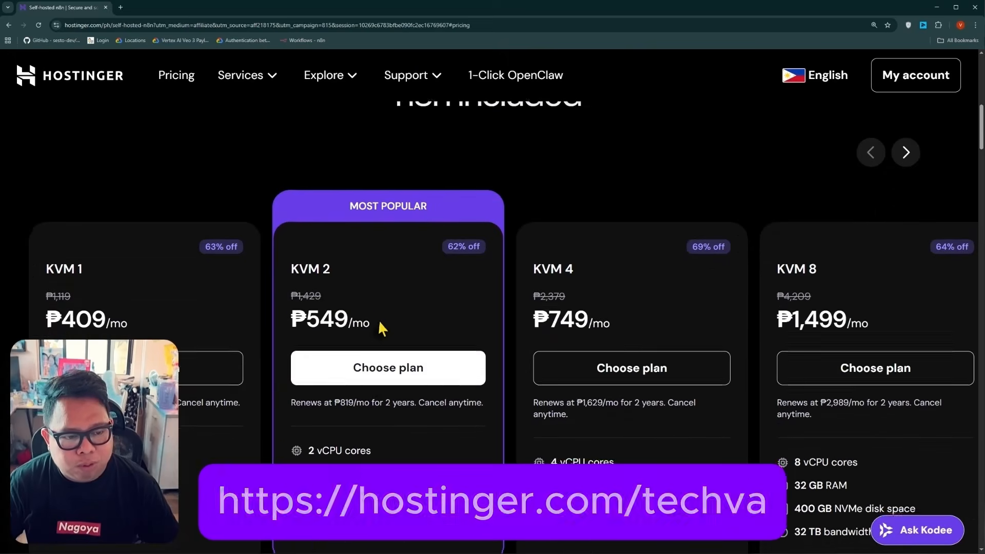
pyautogui.scroll(-1, 377, 319)
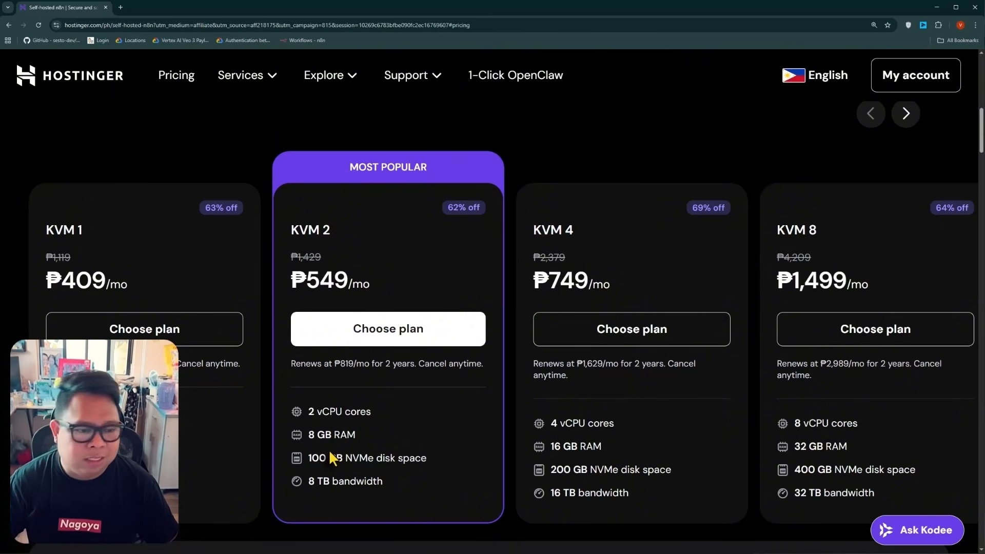
pyautogui.click(388, 329)
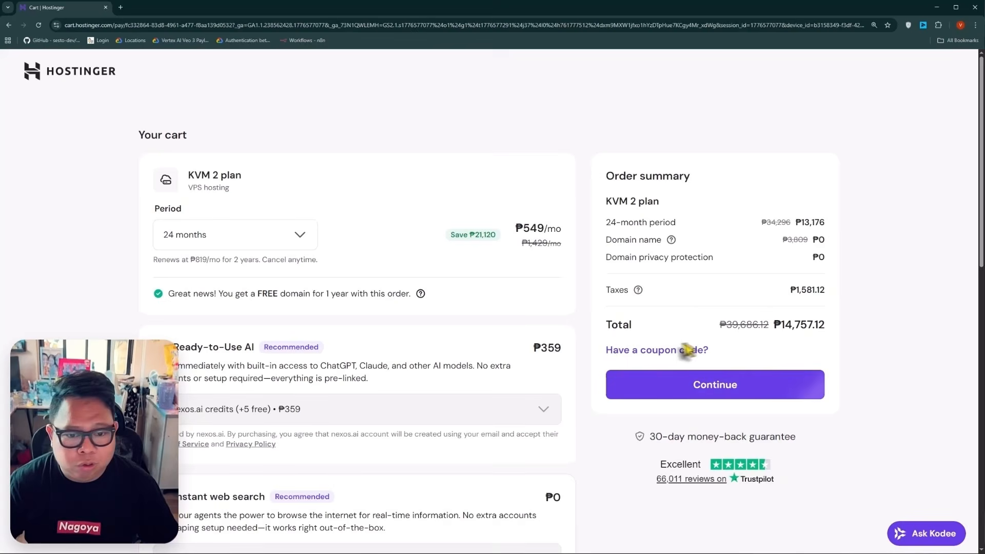
# Step: Apply the coupon code TECHVA to the cart and set the KVM 2 plan's period to 12 months
pyautogui.click(662, 352)
pyautogui.write('TECHVA')
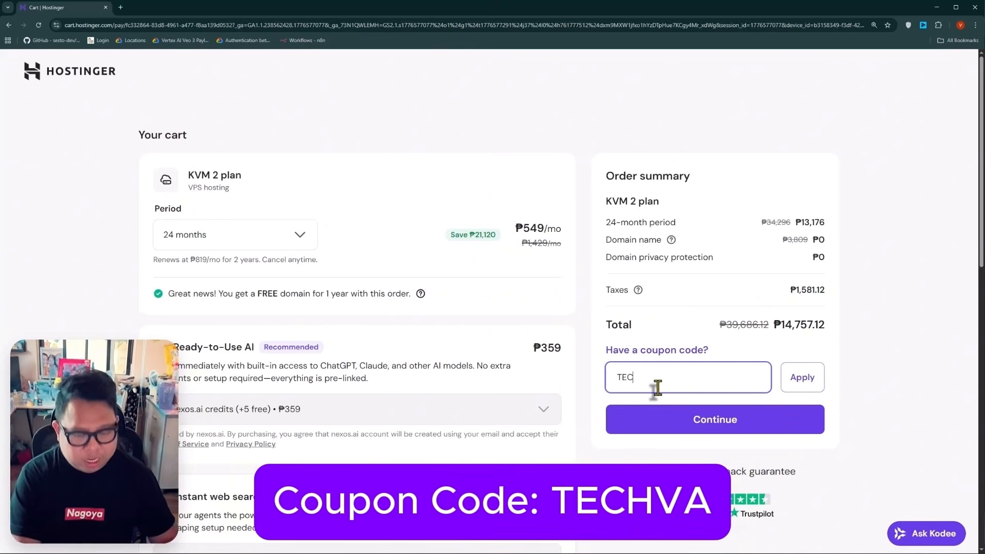
pyautogui.click(800, 382)
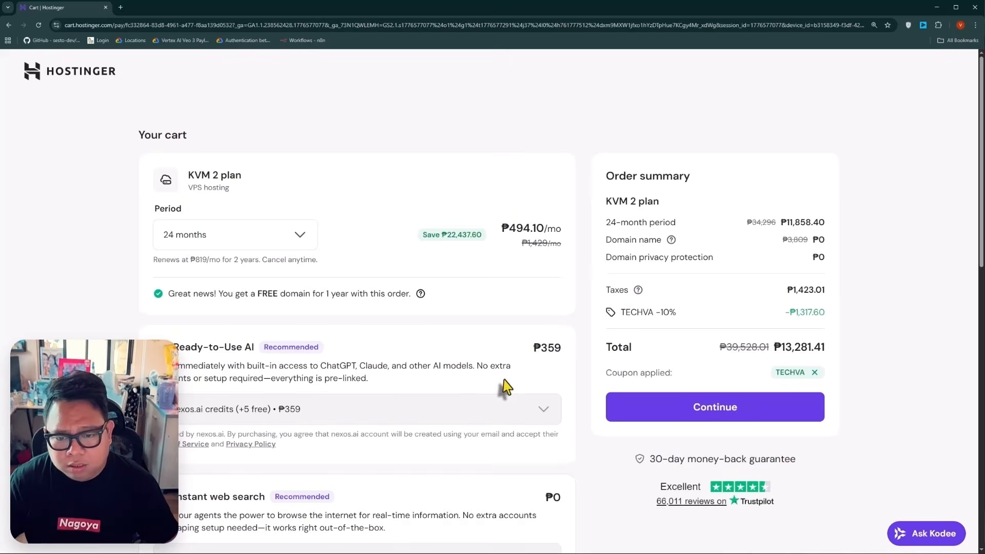
pyautogui.click(278, 245)
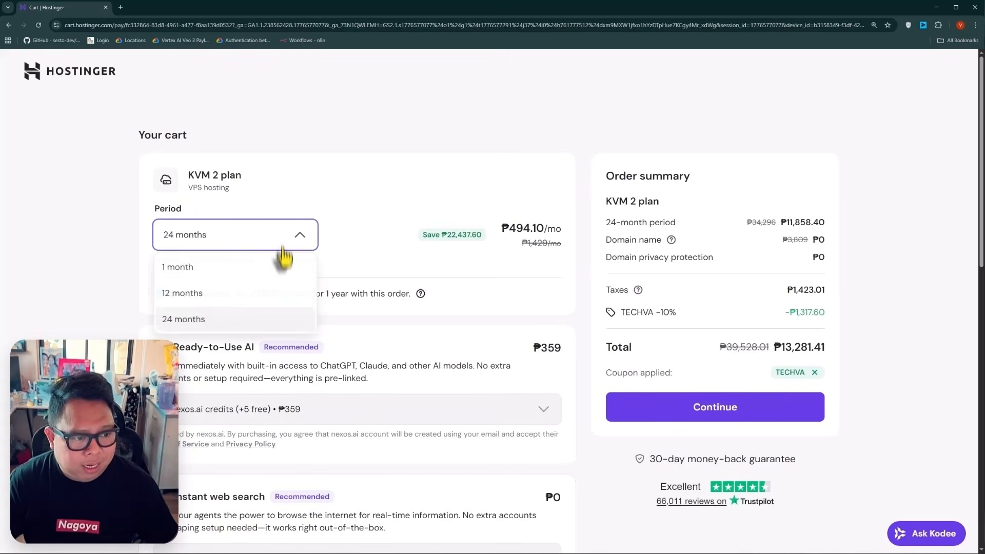
pyautogui.click(195, 295)
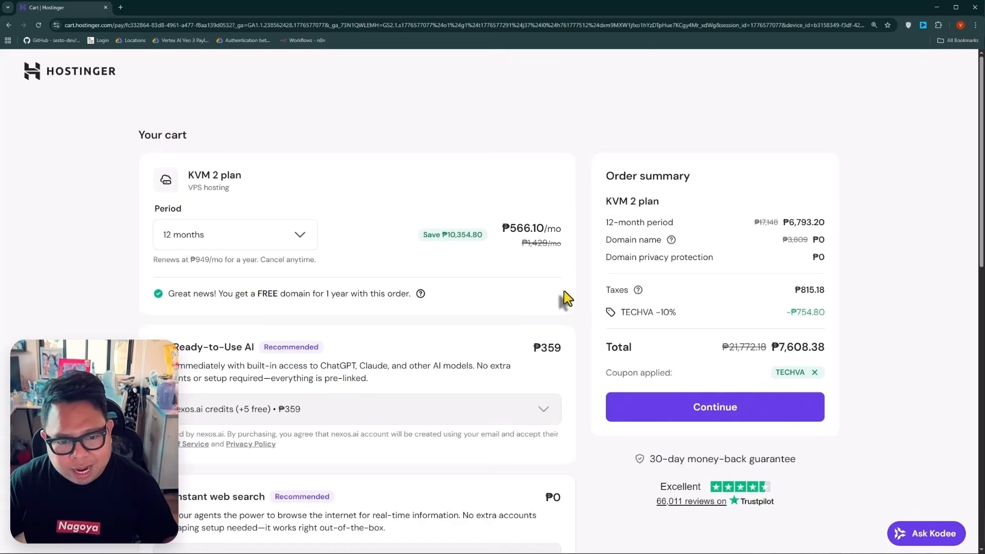
# Step: Choose Malaysia as the server location and n8n as the application to install, without adding any of the optional extras
pyautogui.scroll(-2, 125, 319)
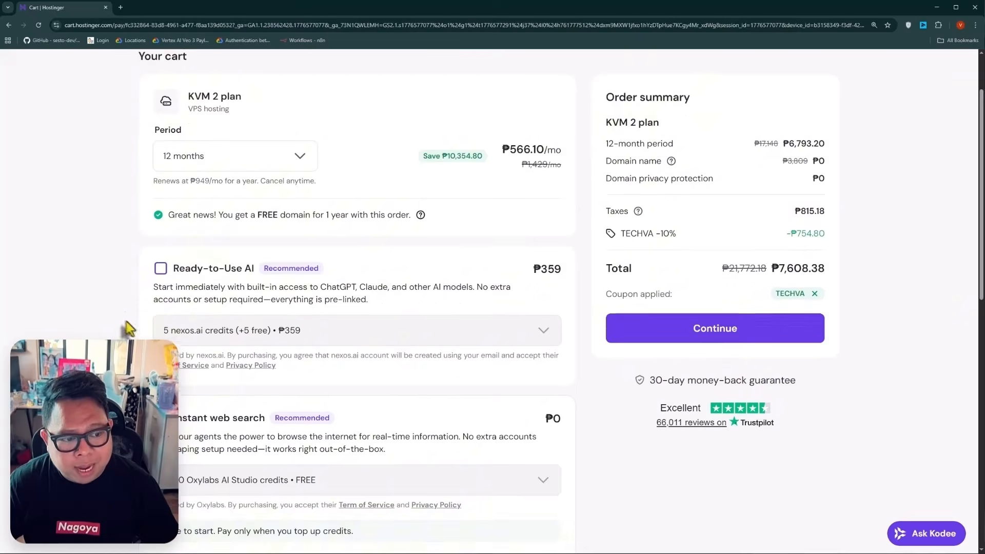
pyautogui.scroll(-1, 359, 314)
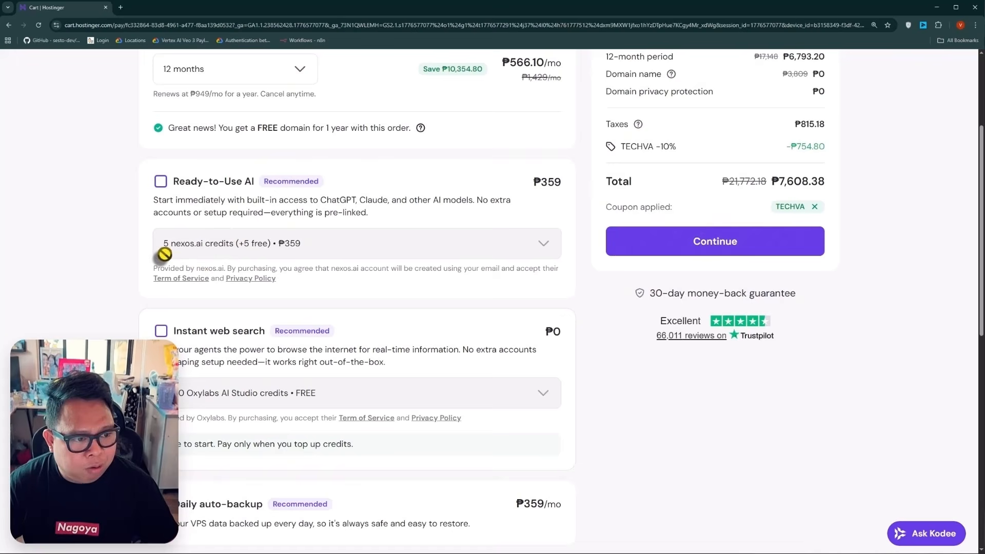
pyautogui.scroll(-2, 162, 271)
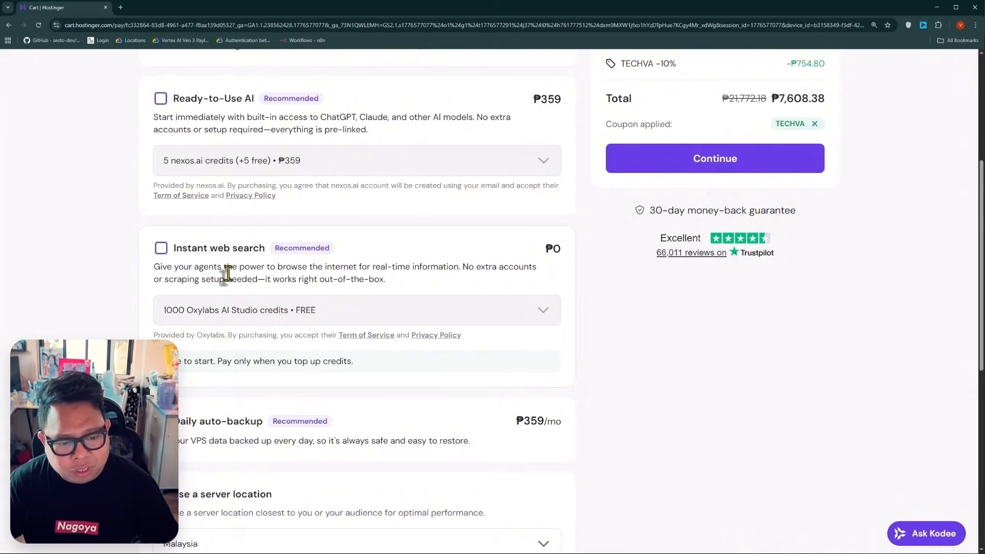
pyautogui.scroll(-5, 228, 273)
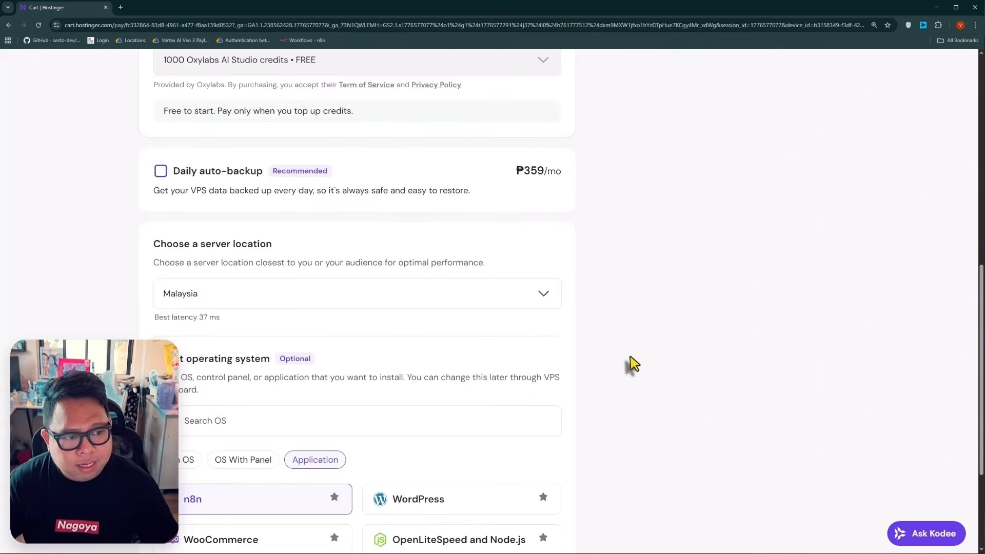
pyautogui.scroll(-1, 634, 364)
pyautogui.click(216, 259)
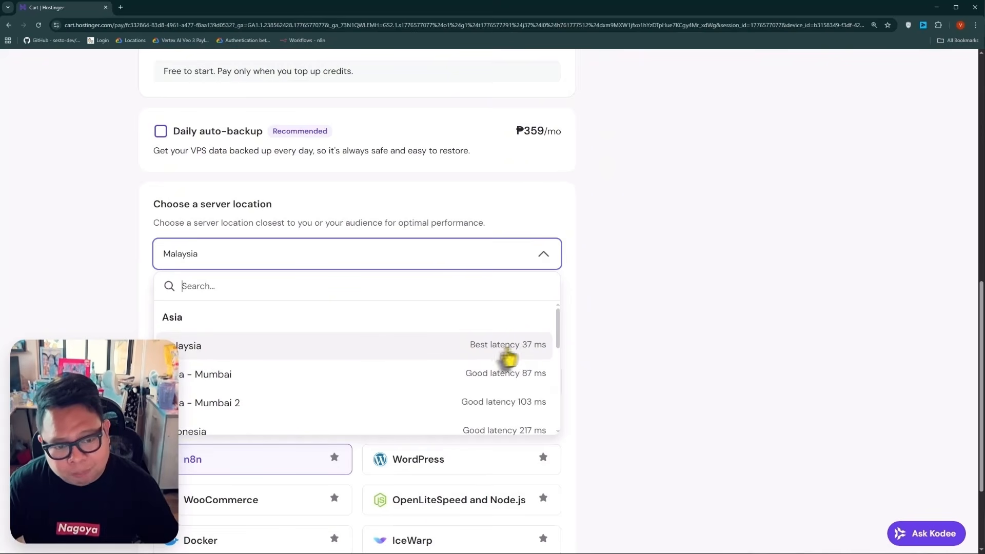
pyautogui.click(523, 354)
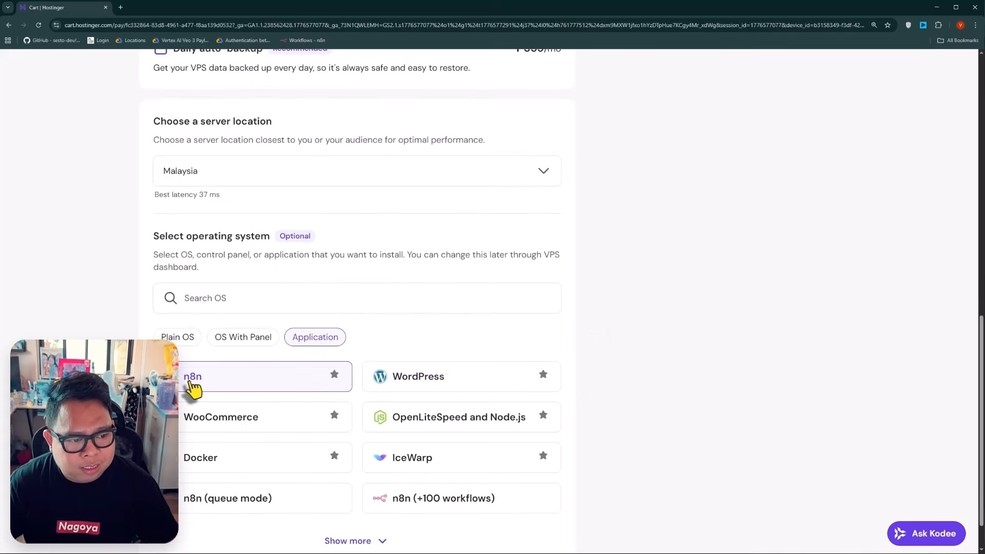
pyautogui.click(224, 386)
pyautogui.scroll(-1, 670, 374)
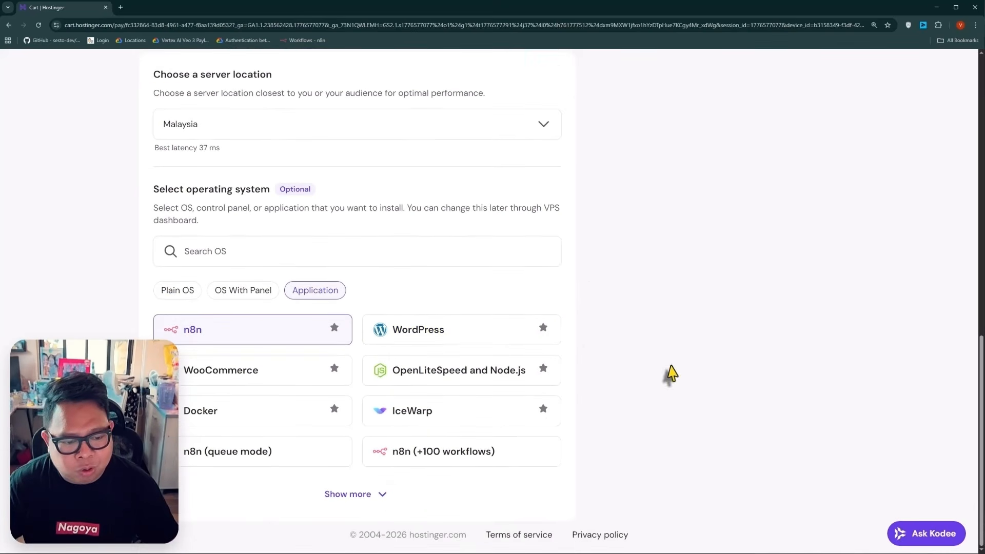
pyautogui.scroll(13, 903, 420)
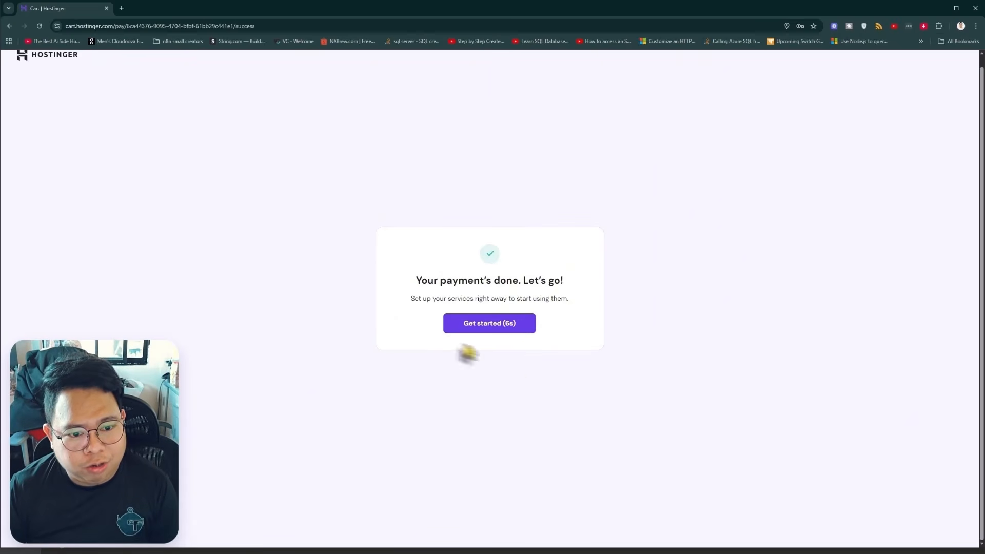
# Step: Enter a root password for the new VPS and finish its setup with the malware scanner included
pyautogui.click(491, 329)
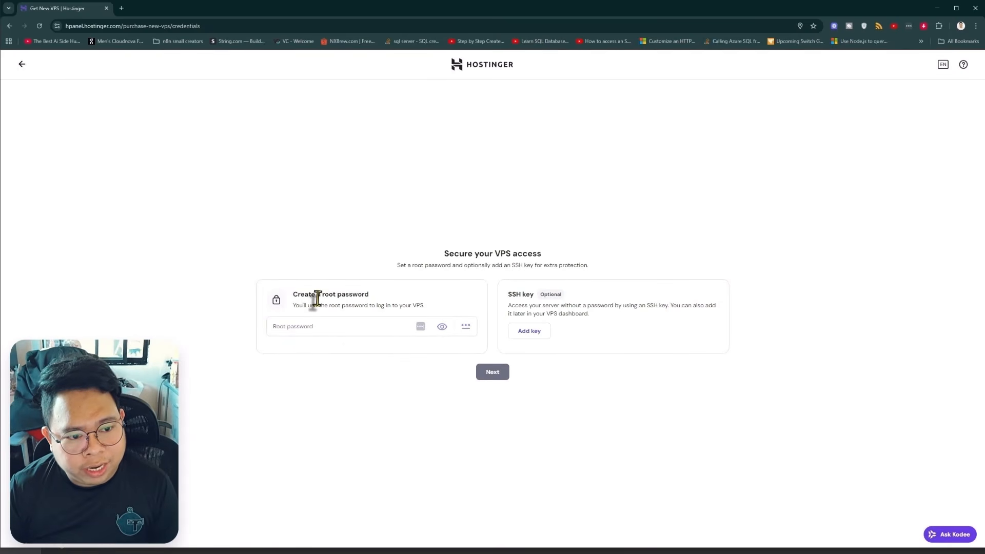
pyautogui.click(328, 325)
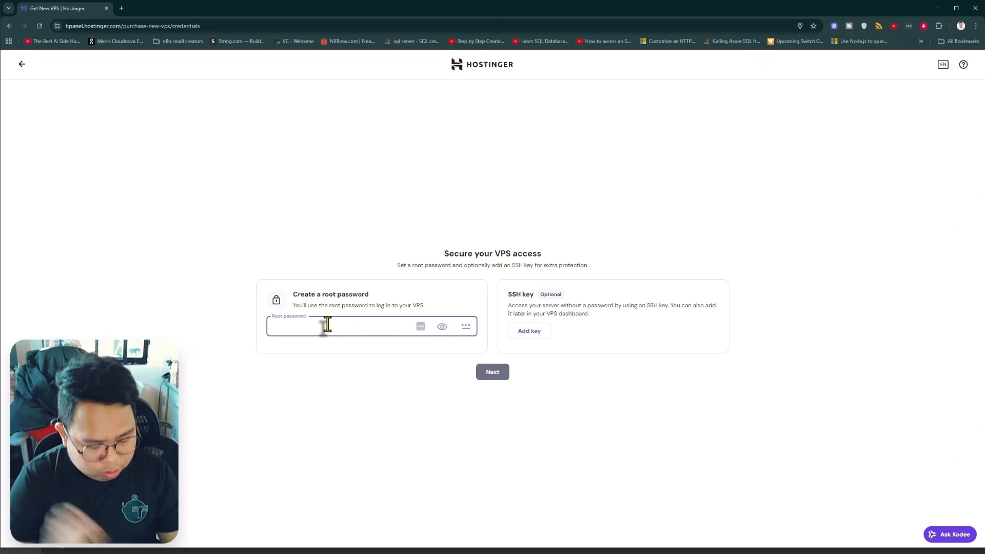
pyautogui.write('••••••••••••')
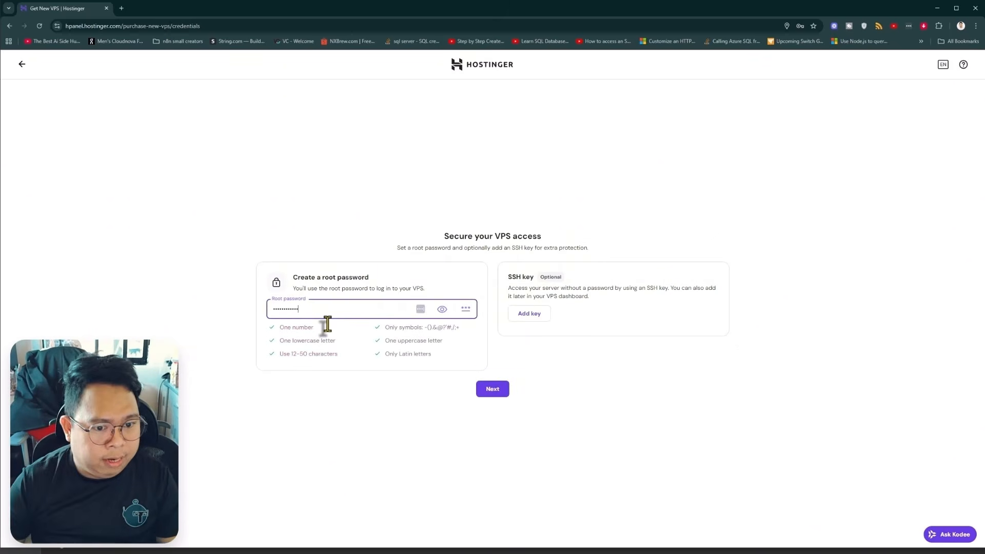
pyautogui.click(496, 394)
pyautogui.scroll(2, 665, 421)
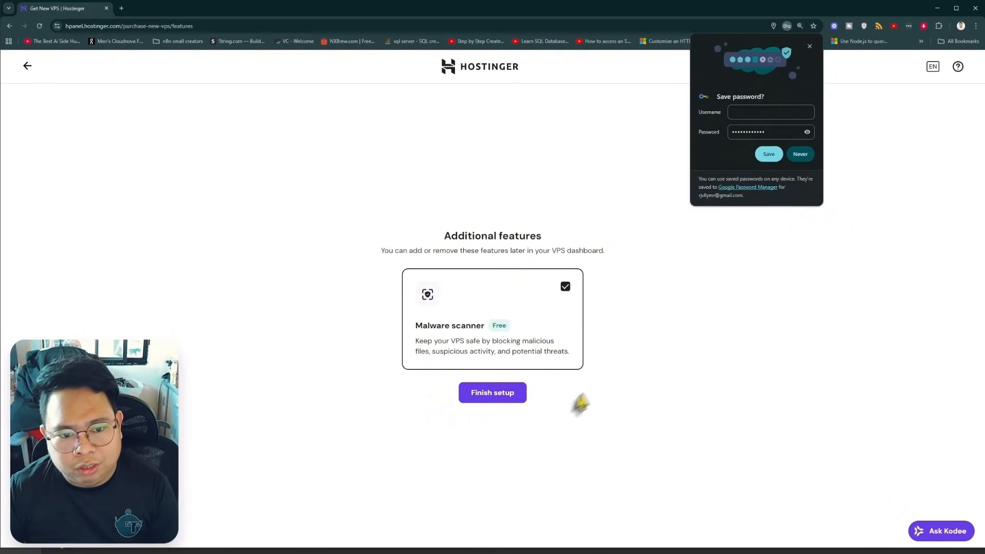
pyautogui.click(810, 46)
pyautogui.click(487, 397)
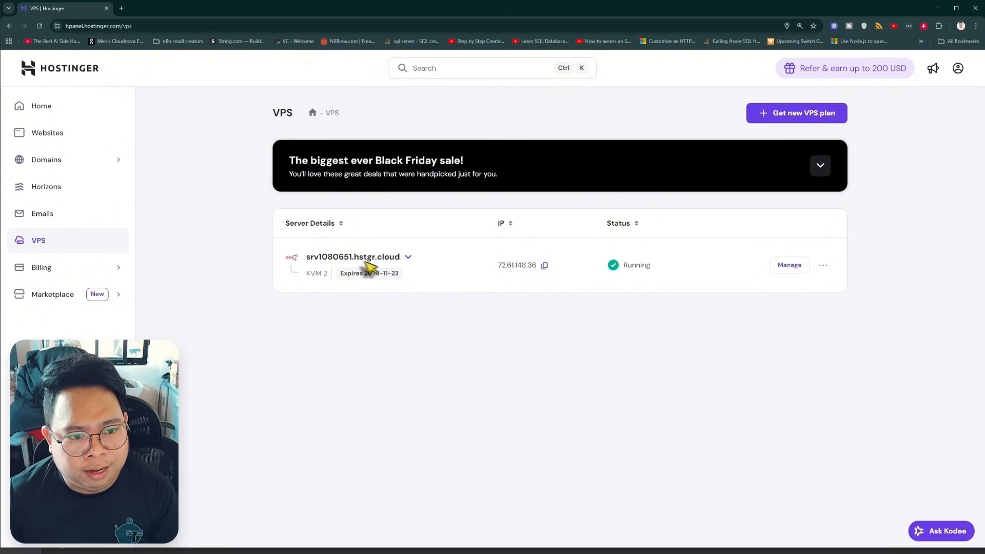
# Step: Open the new KVM 2 server's management overview, skipping the surveys, and look over the page
pyautogui.click(787, 265)
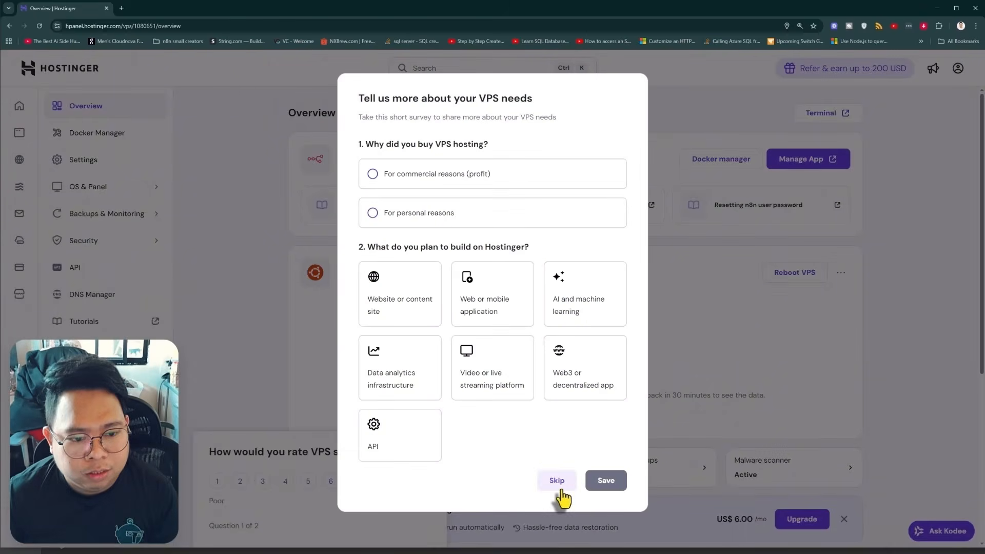
pyautogui.click(558, 481)
pyautogui.click(421, 452)
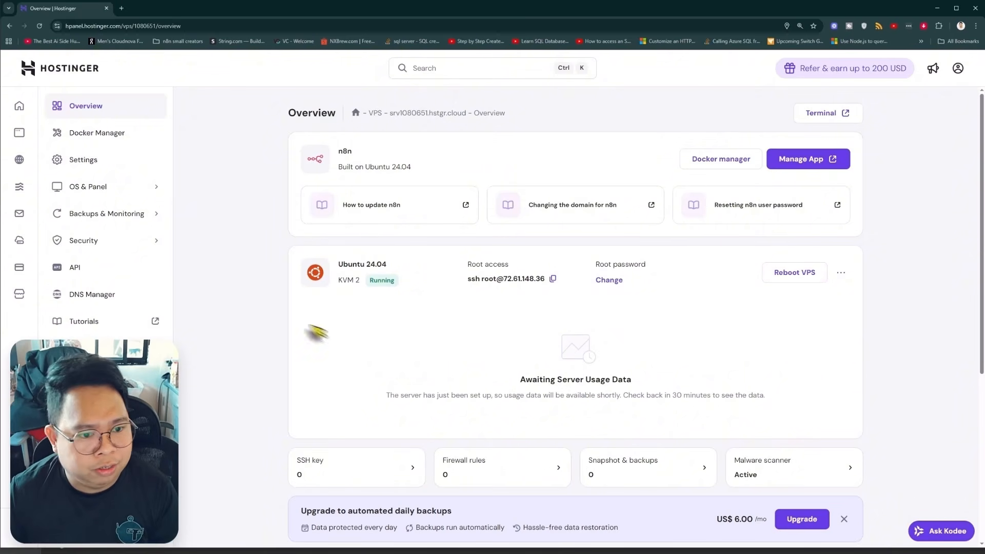
pyautogui.scroll(-4, 275, 322)
pyautogui.scroll(4, 270, 351)
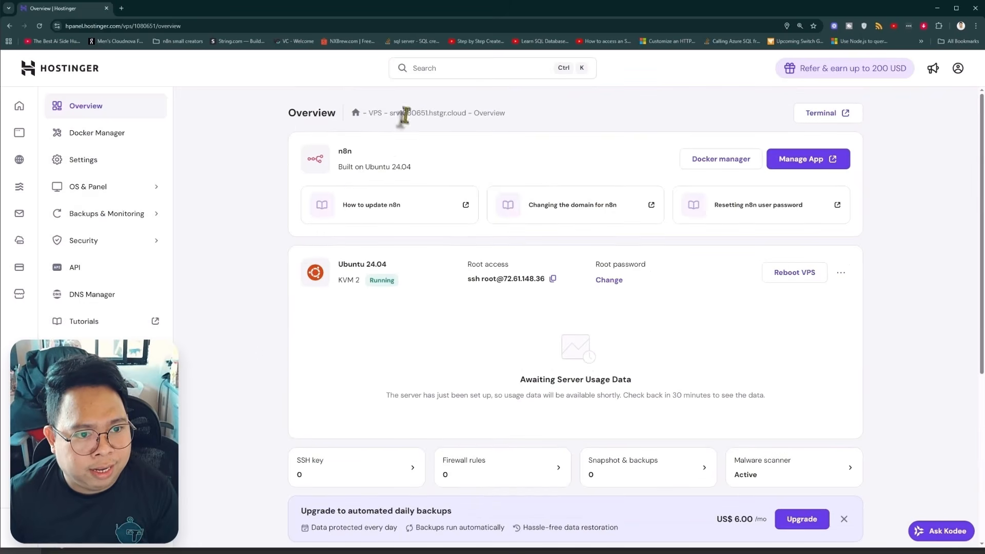
# Step: Copy the server address from the VPS overview and open n8n.srv1080651.hstgr.cloud in a new browser tab
pyautogui.moveTo(389, 113); pyautogui.dragTo(466, 114)
pyautogui.hotkey('ctrl', 'c')
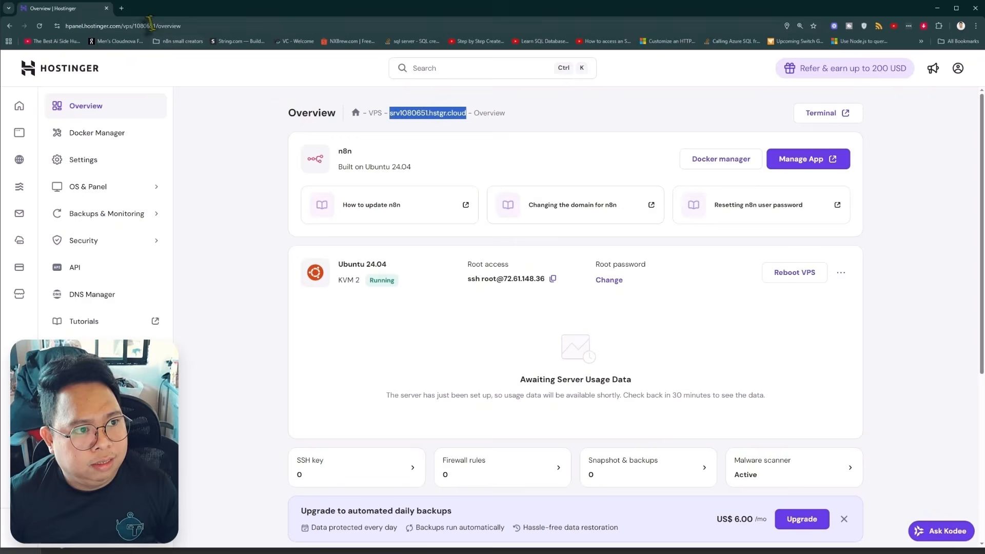
pyautogui.click(121, 8)
pyautogui.write('n8n.')
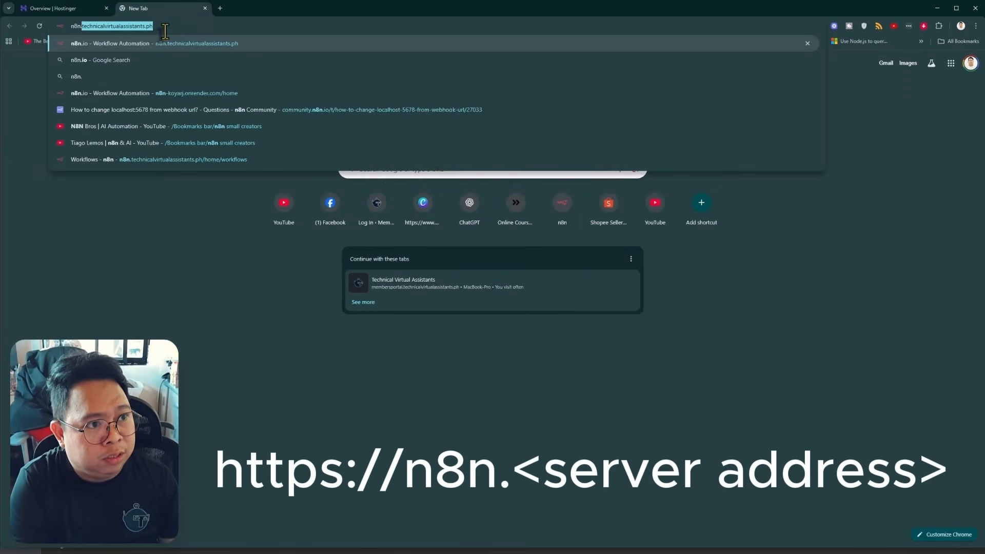
pyautogui.hotkey('ctrl', 'v')
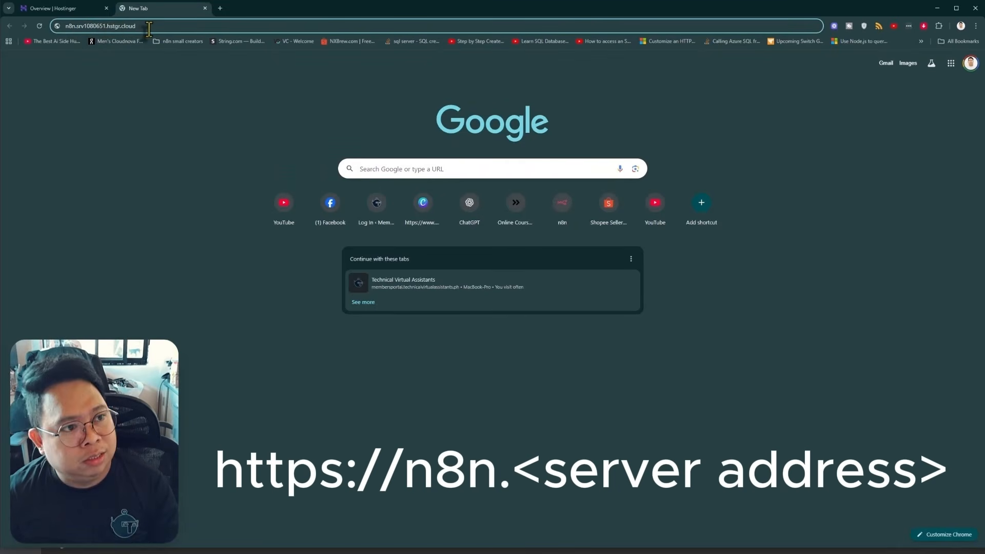
pyautogui.press('Return')
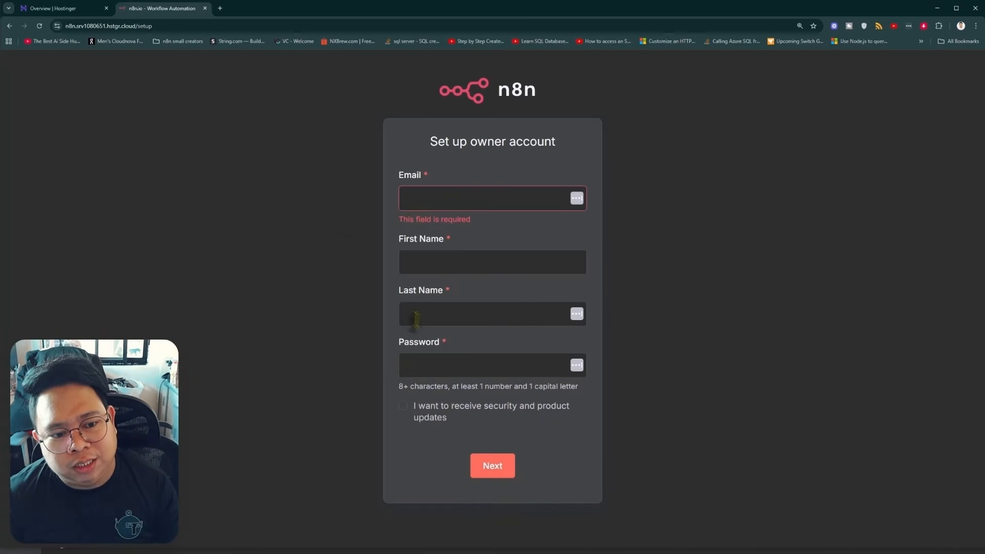
# Step: Set up the n8n owner account with the customization questions left unanswered, and request the free license key by e-mail
pyautogui.click(424, 197)
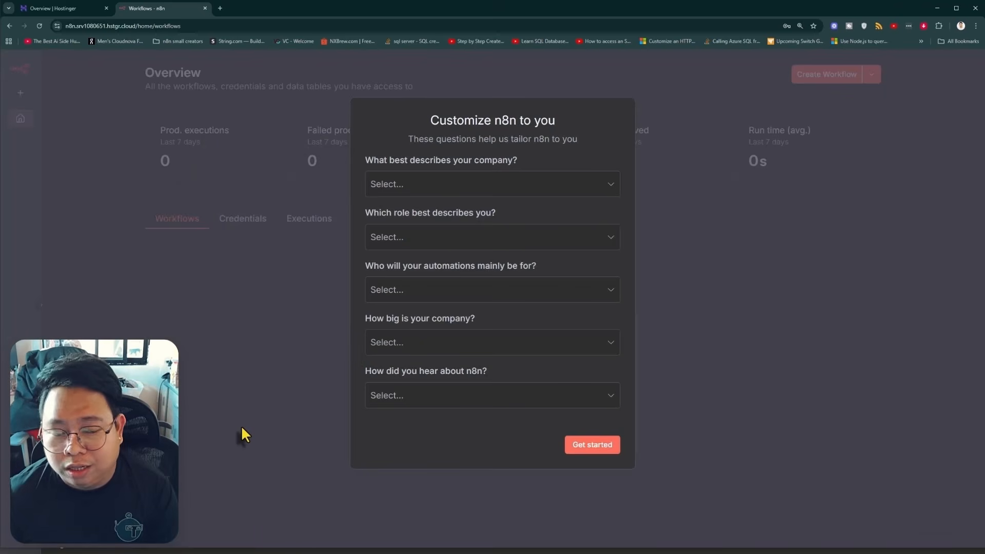
pyautogui.click(585, 446)
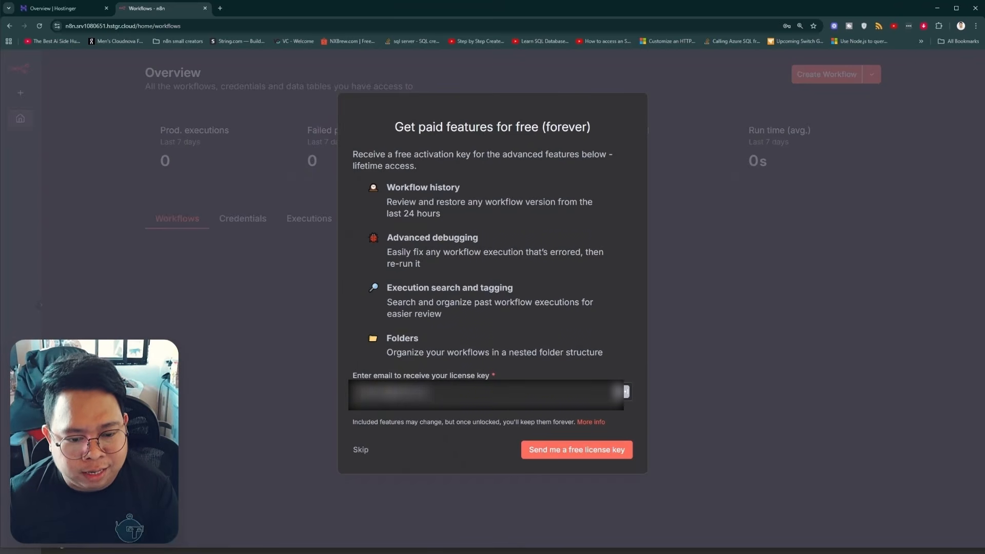
pyautogui.click(577, 452)
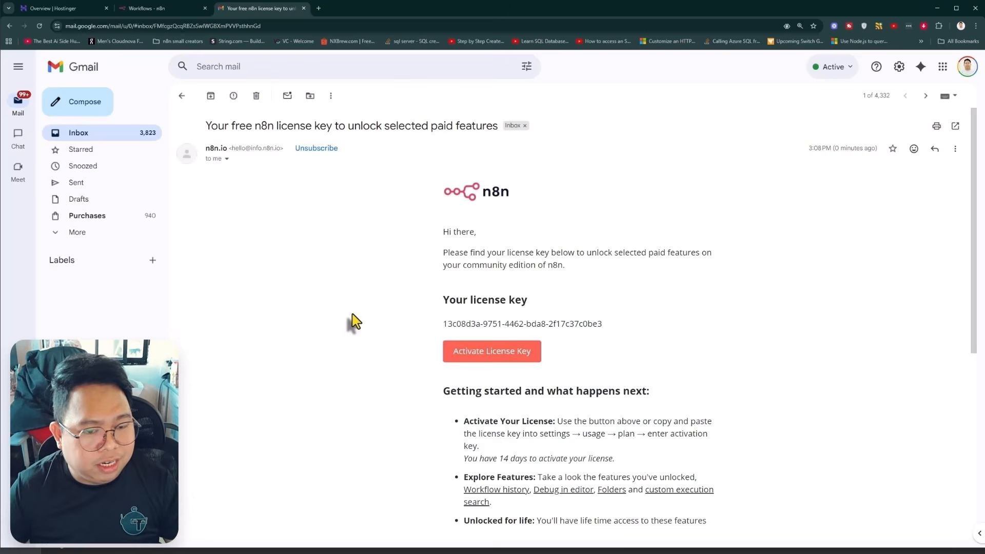
# Step: Copy the license key from the n8n e-mail and activate it as the activation key in n8n's usage and plan settings
pyautogui.tripleClick(556, 323)
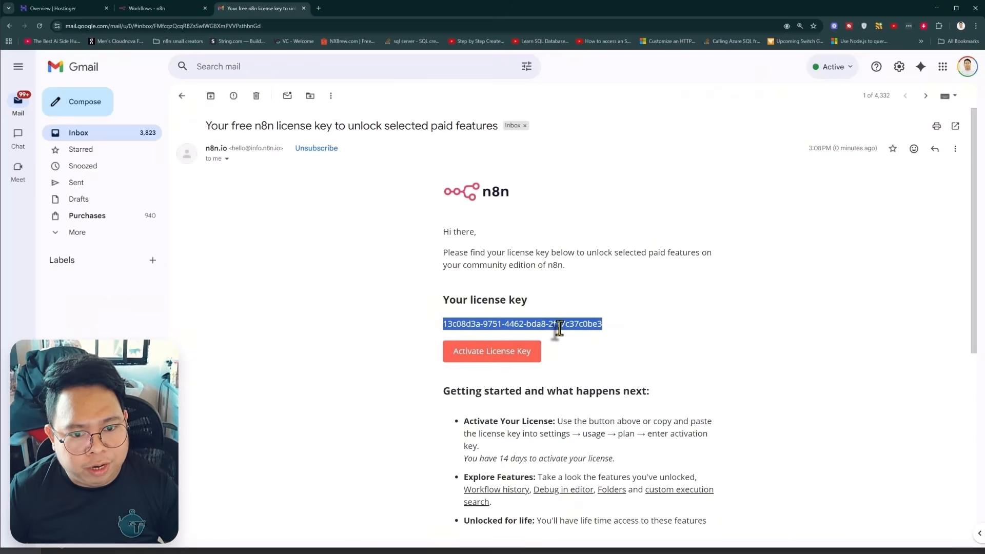
pyautogui.click(385, 296)
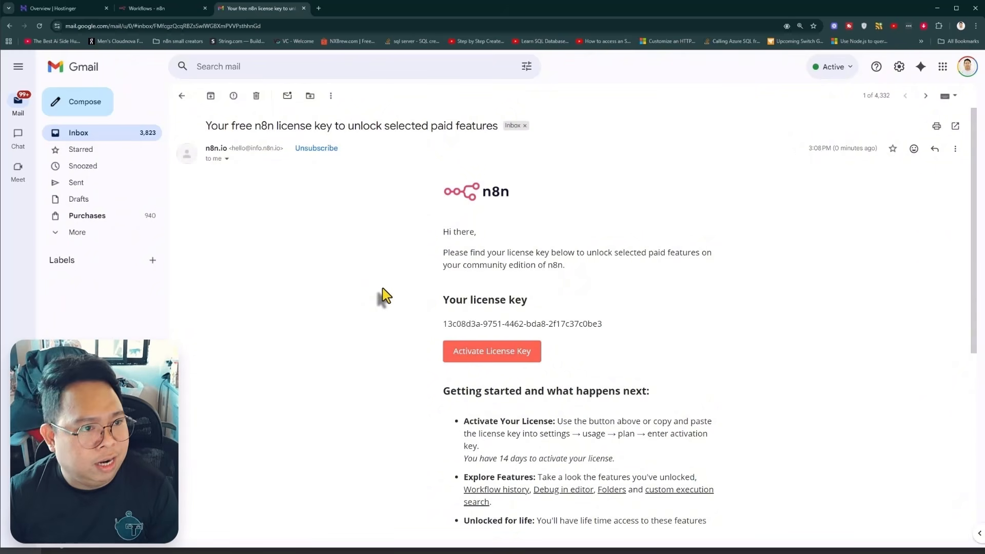
pyautogui.click(149, 8)
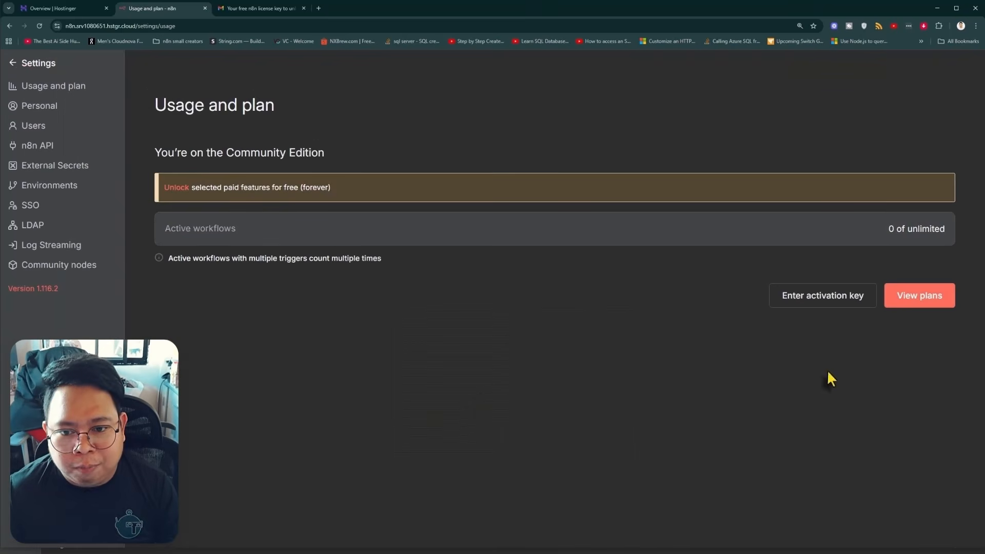
pyautogui.click(819, 297)
pyautogui.hotkey('ctrl', 'v')
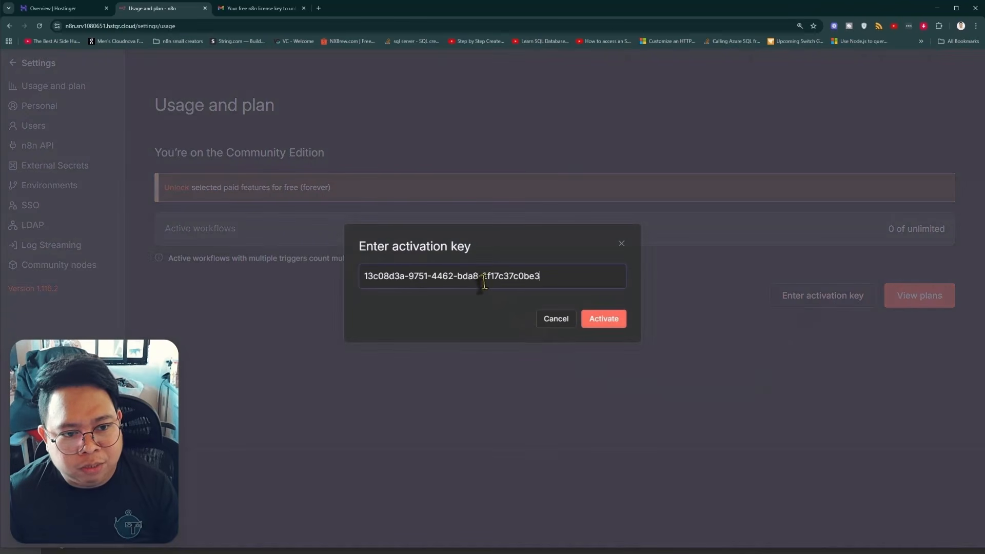
pyautogui.click(603, 320)
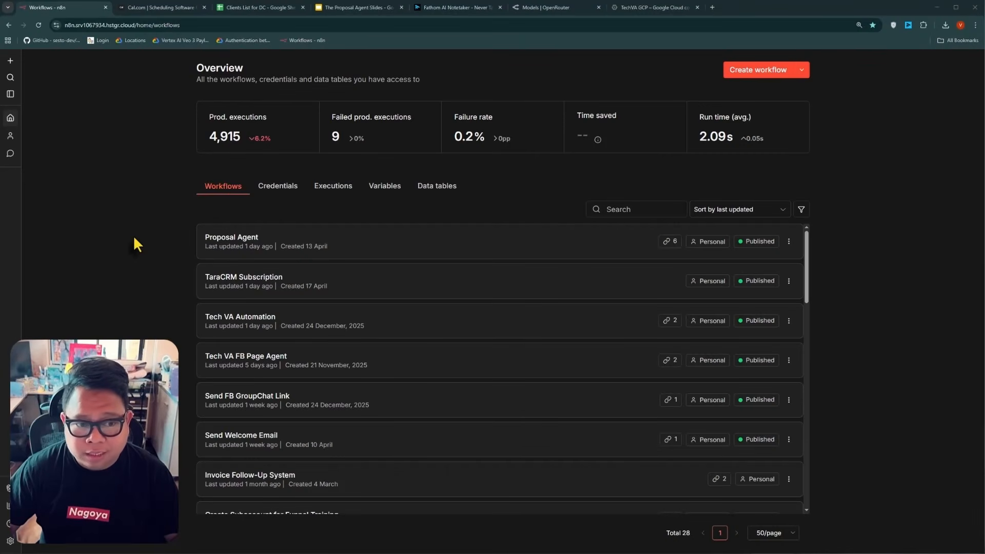
# Step: Look over the Cal.com home page and the Clients List for DC spreadsheet, including its file options
pyautogui.click(164, 8)
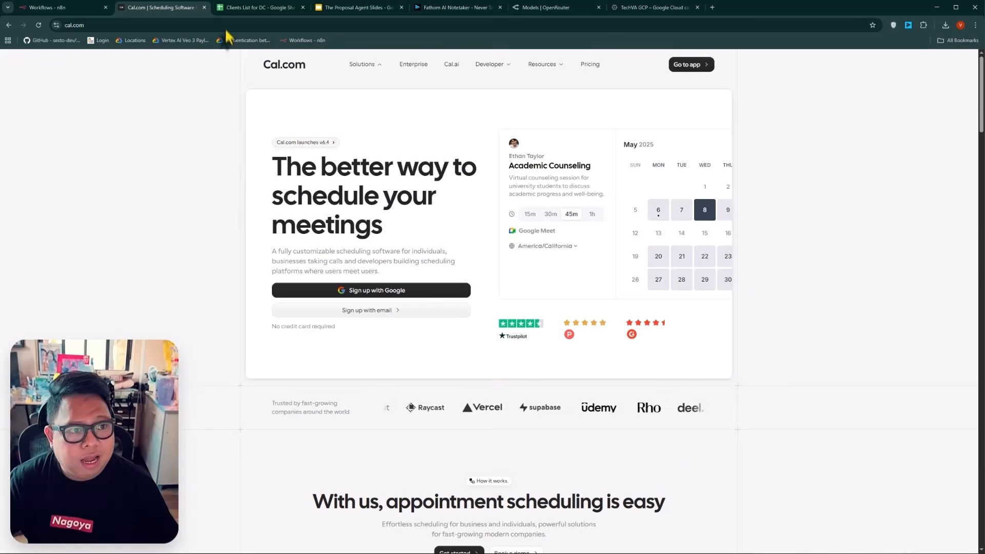
pyautogui.click(254, 8)
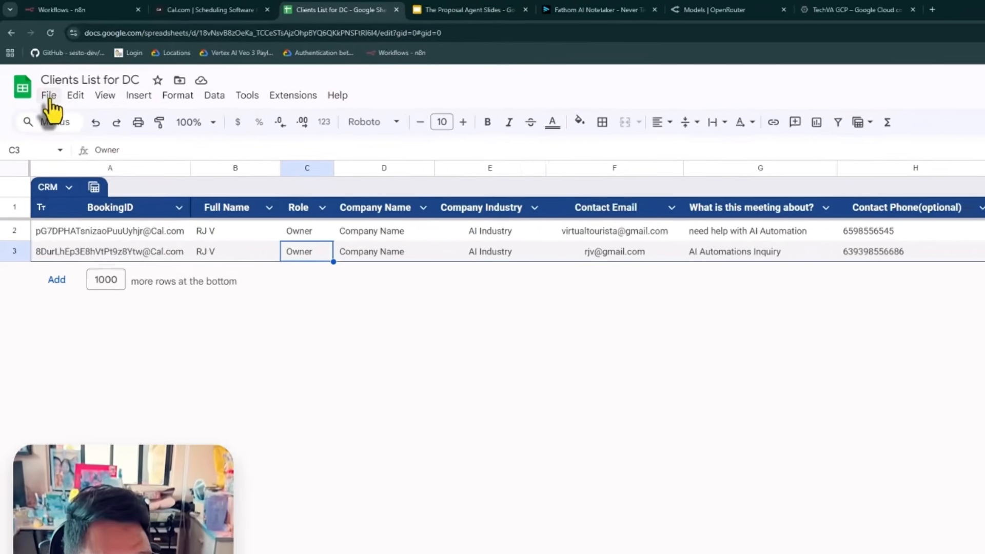
pyautogui.click(38, 72)
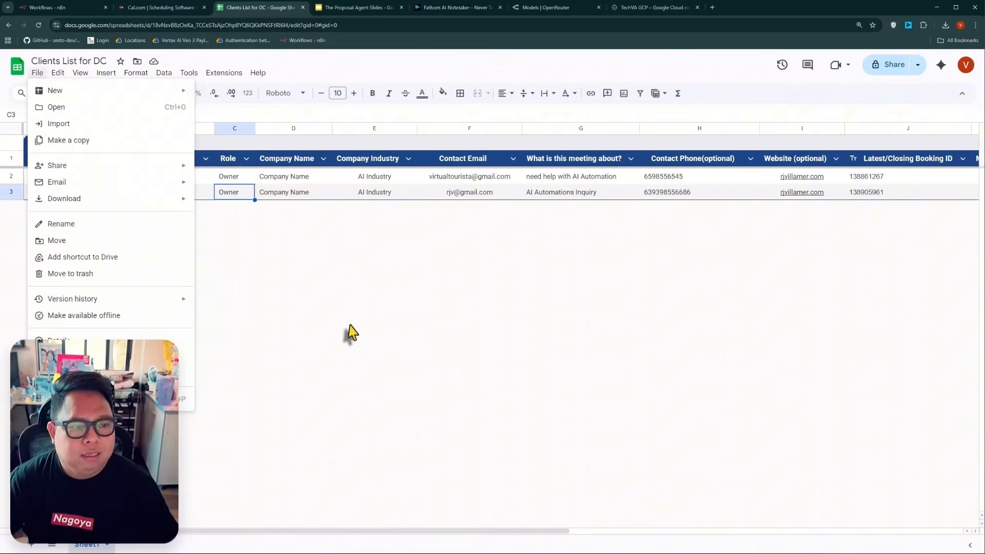
pyautogui.click(351, 326)
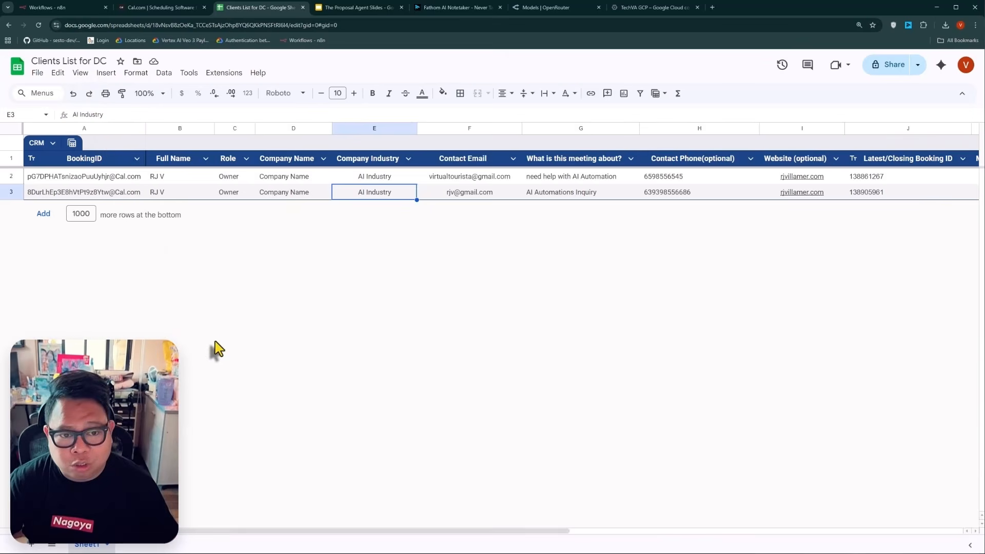
# Step: Review the placeholder text across The Proposal Agent Slides, from the title slide to the closing slide, and return to the first slide
pyautogui.click(356, 7)
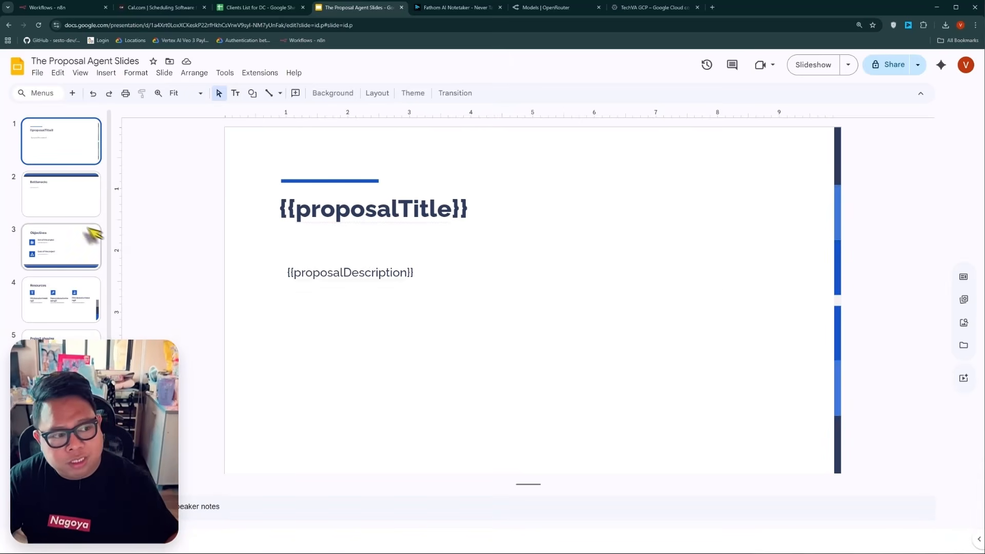
pyautogui.click(68, 206)
pyautogui.click(51, 265)
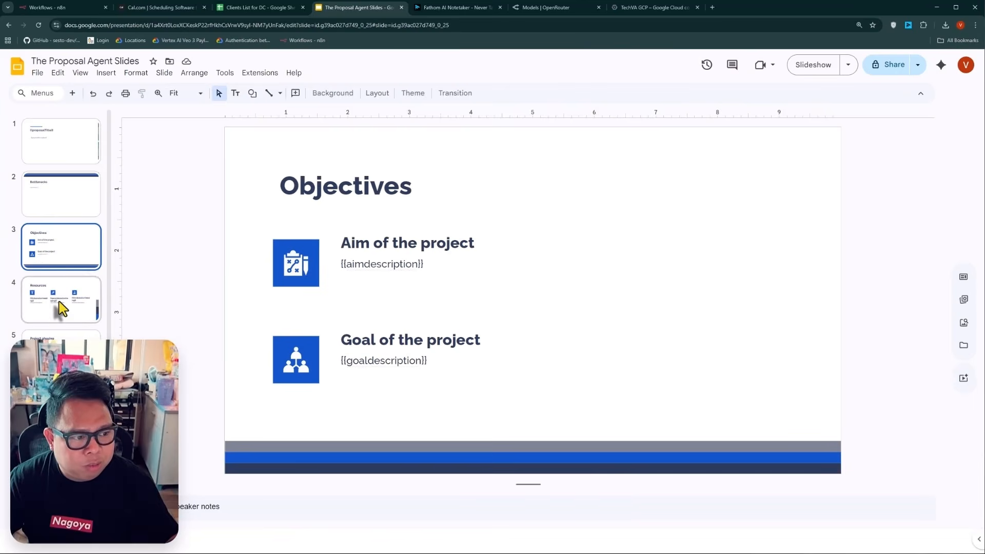
pyautogui.click(60, 303)
pyautogui.click(59, 334)
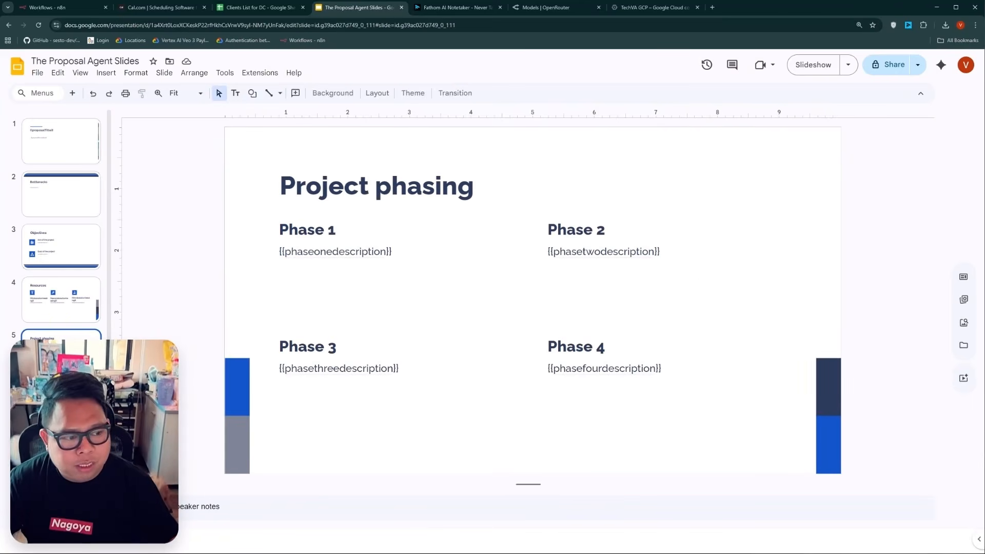
pyautogui.click(59, 400)
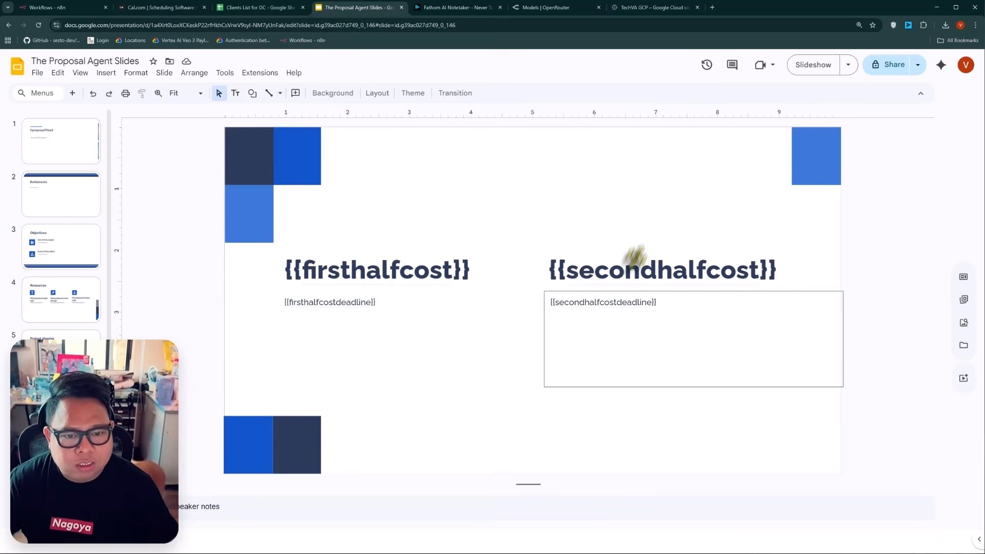
pyautogui.click(61, 457)
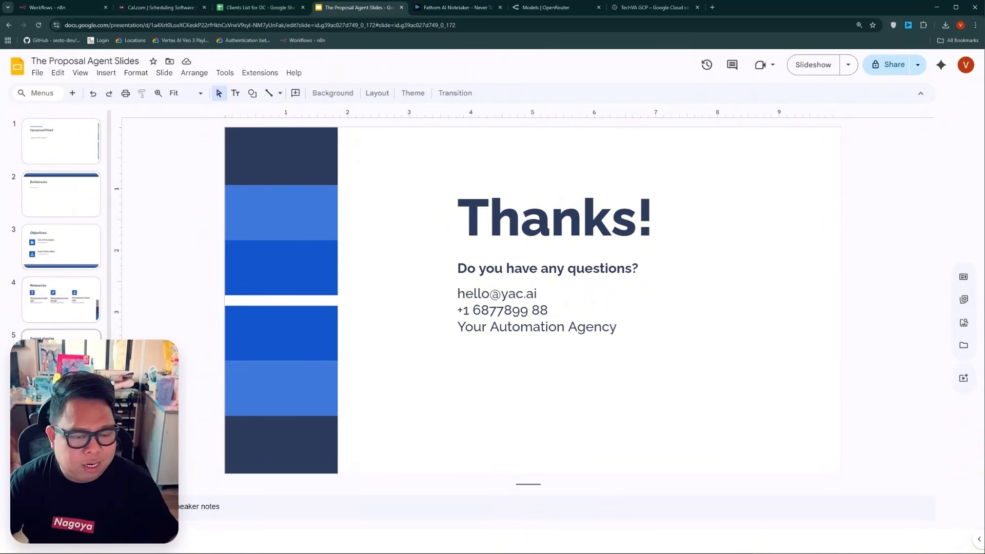
pyautogui.press('Home')
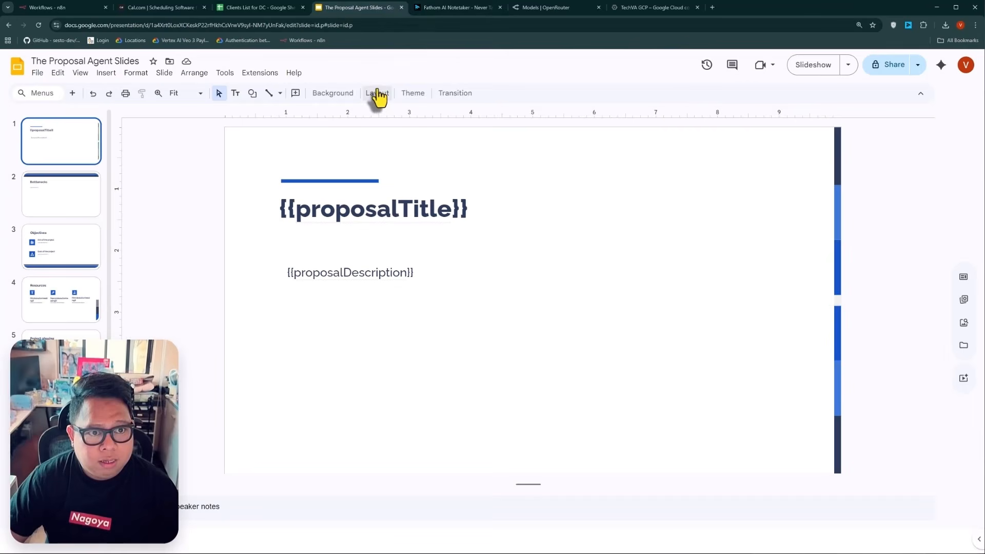
# Step: Look over the Fathom home page, the OpenRouter models list, the n8n overview and the TechVA GCP project in Google Cloud
pyautogui.click(447, 7)
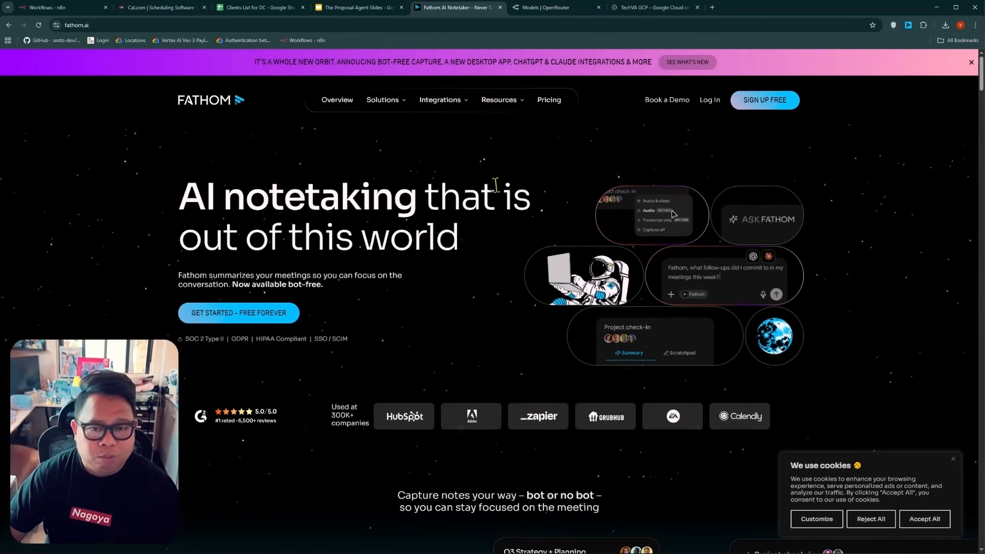
pyautogui.click(556, 7)
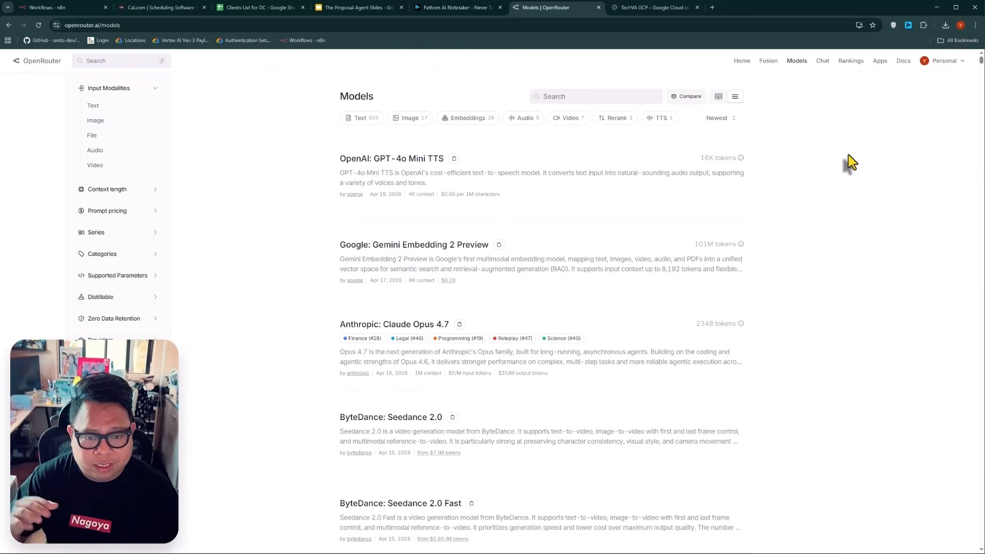
pyautogui.click(640, 17)
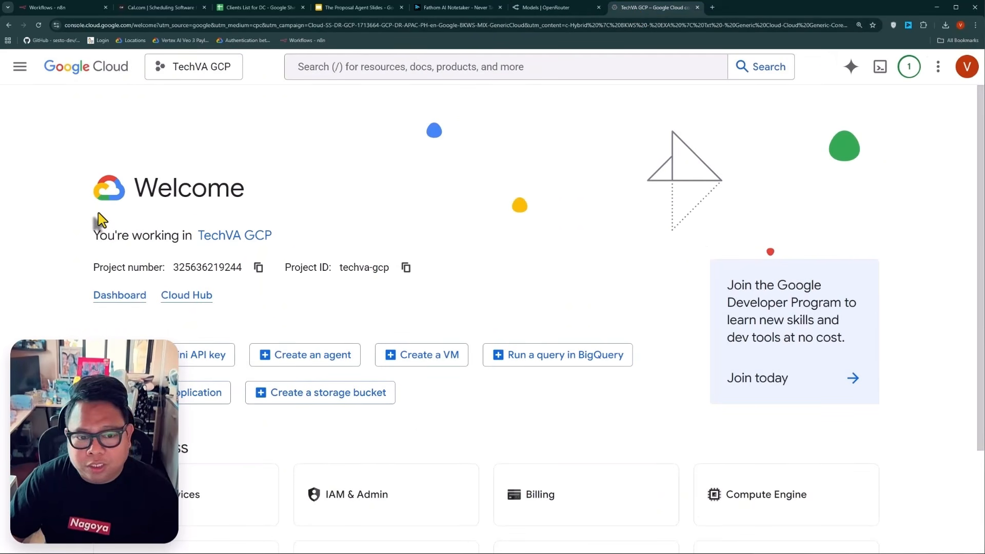
pyautogui.click(67, 10)
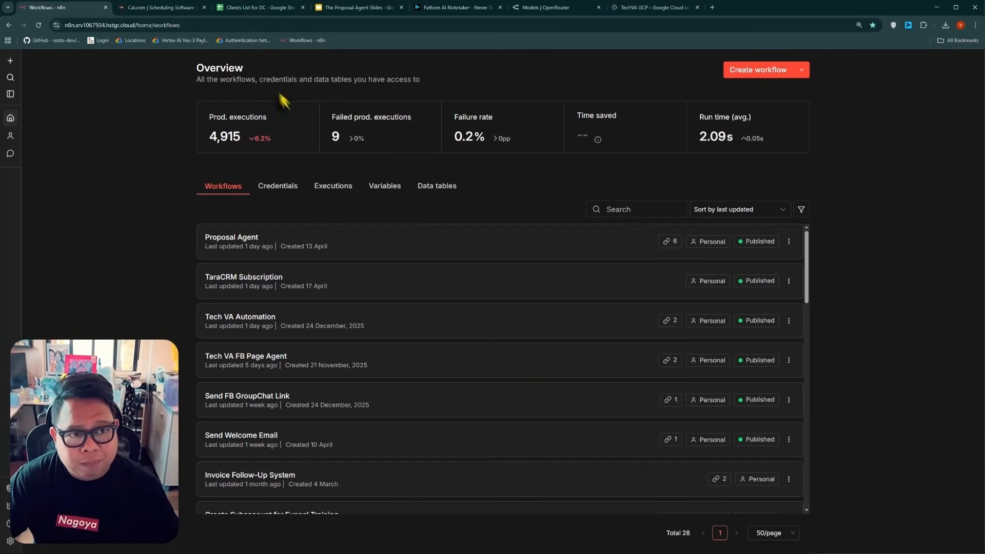
pyautogui.click(651, 8)
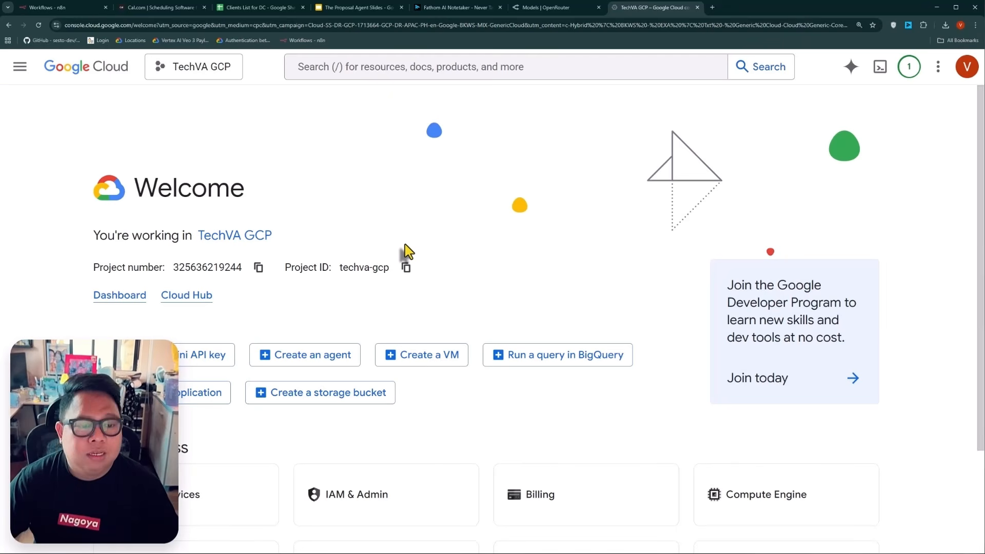
# Step: Create a new n8n workflow and import Proposal Agent.json from the Downloads folder into it
pyautogui.click(52, 7)
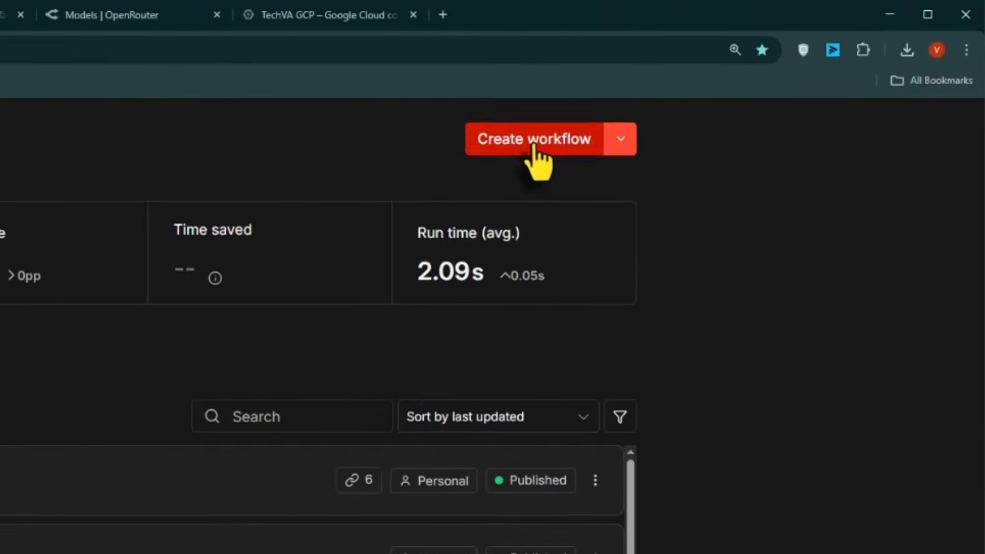
pyautogui.click(755, 71)
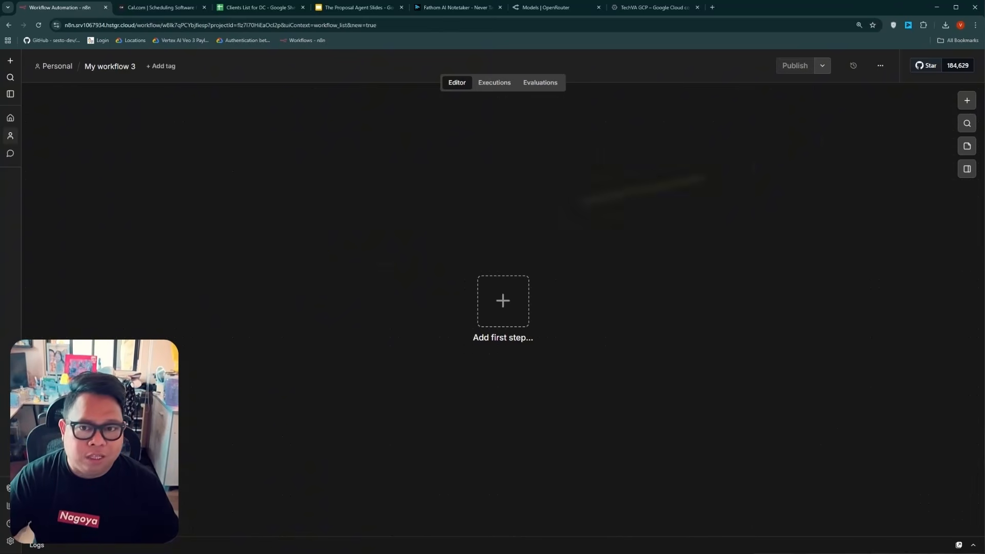
pyautogui.click(880, 66)
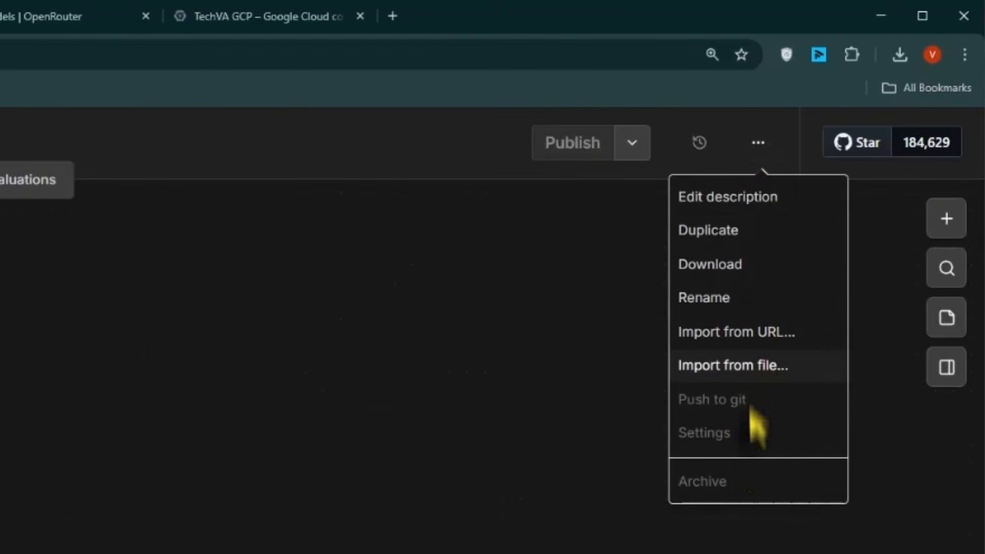
pyautogui.click(732, 366)
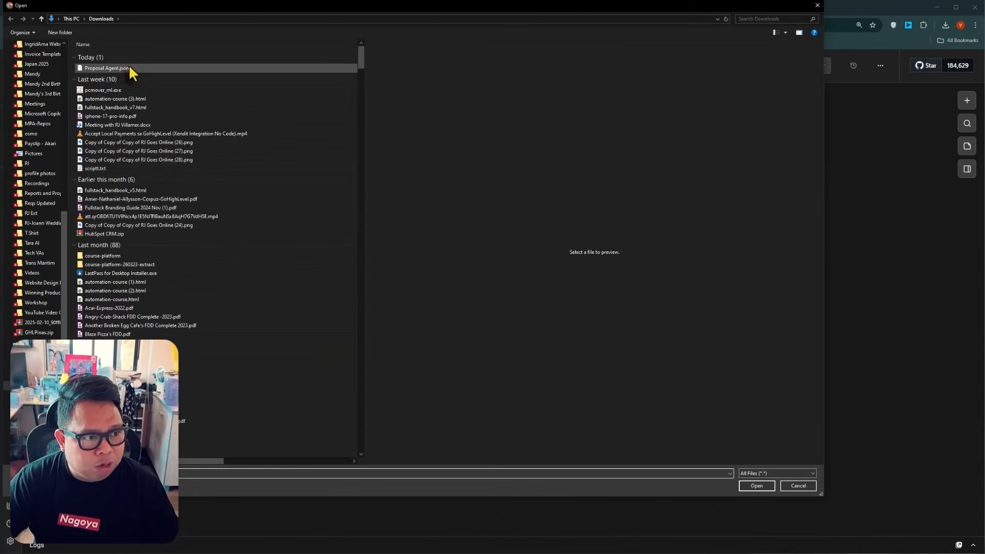
pyautogui.doubleClick(128, 68)
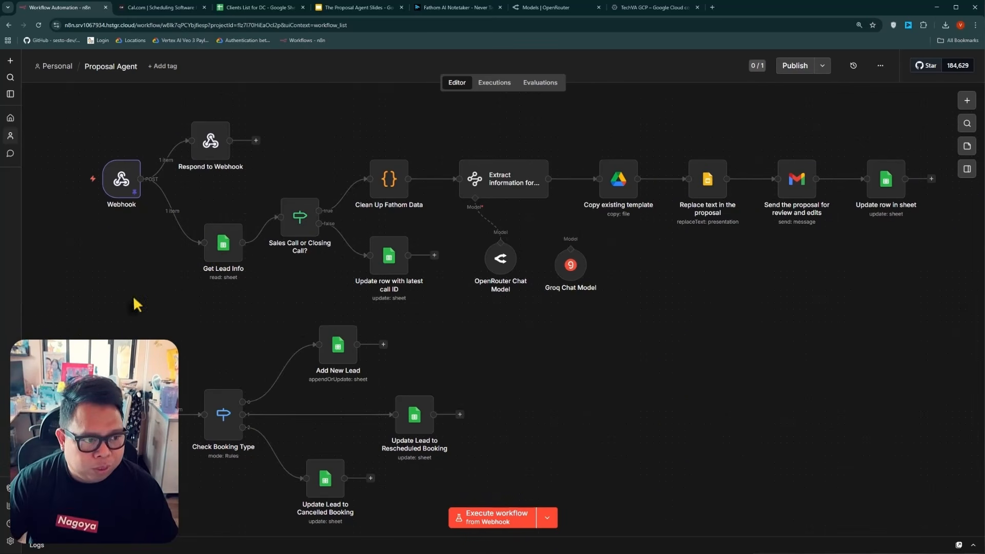
# Step: Copy the production URL of the Webhook node with the path fathom-recording
pyautogui.doubleClick(122, 187)
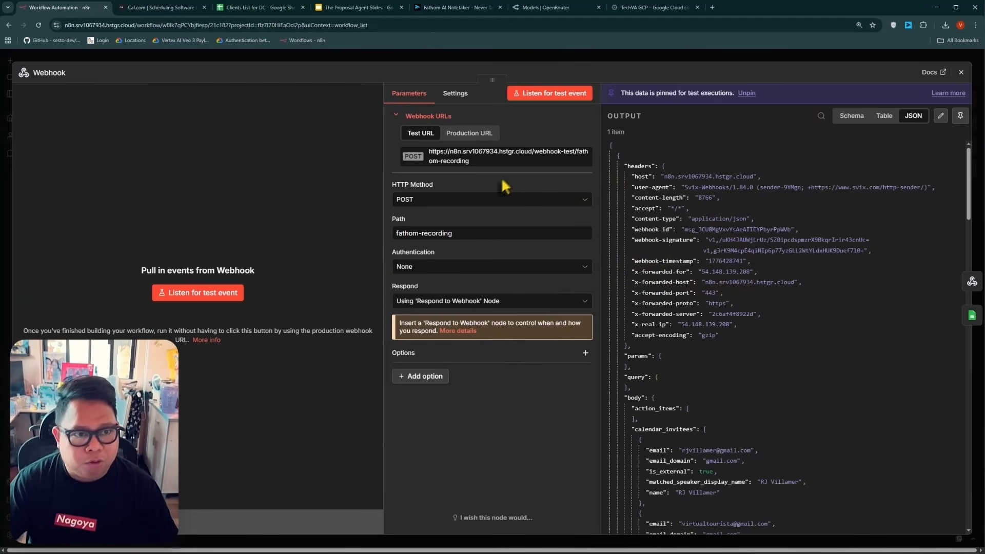
pyautogui.click(468, 137)
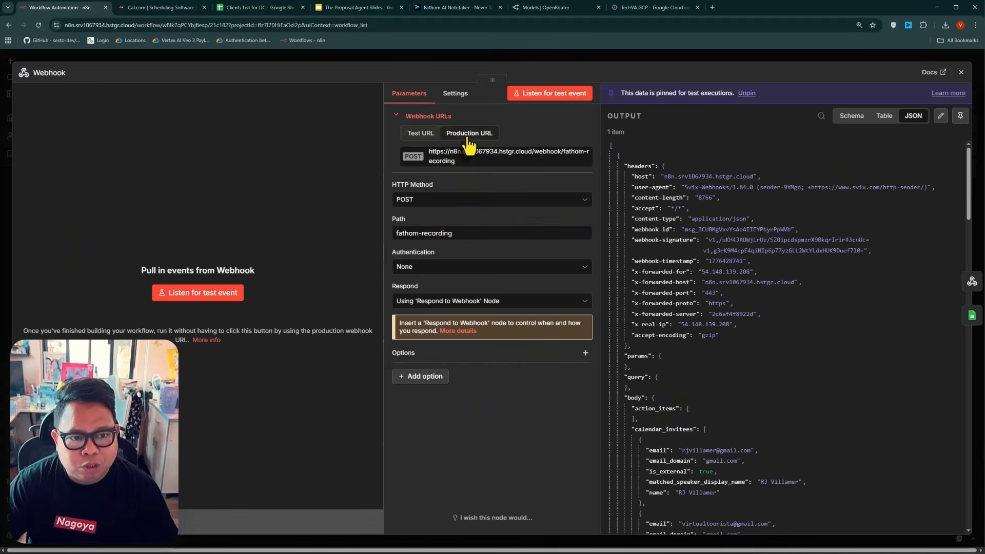
pyautogui.click(446, 163)
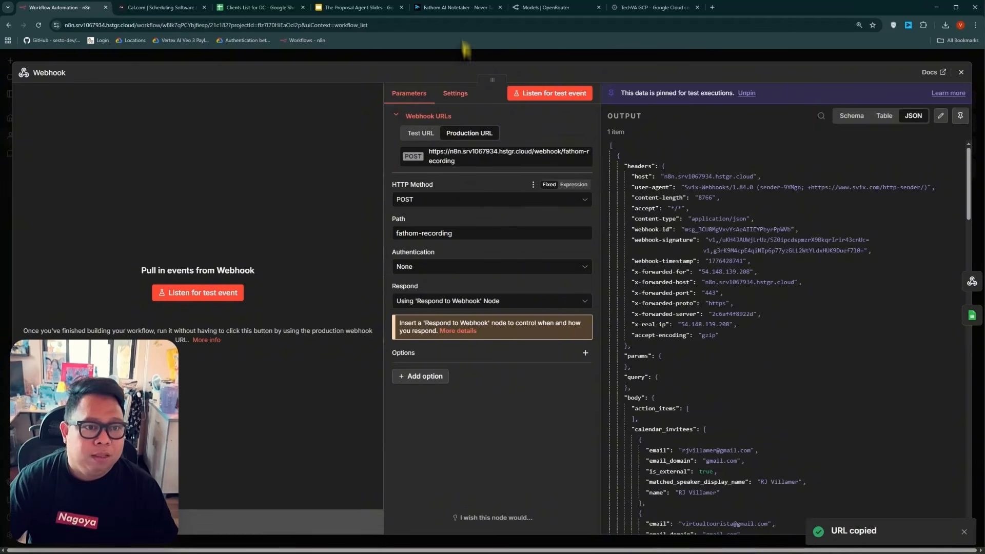
# Step: Switch to Fathom and log in with the existing Google account
pyautogui.click(460, 9)
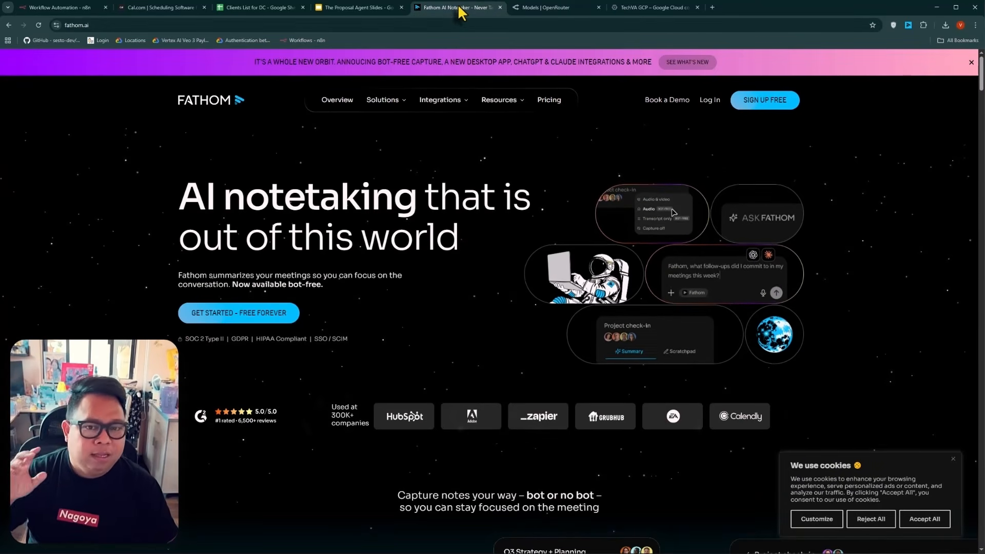
pyautogui.click(709, 101)
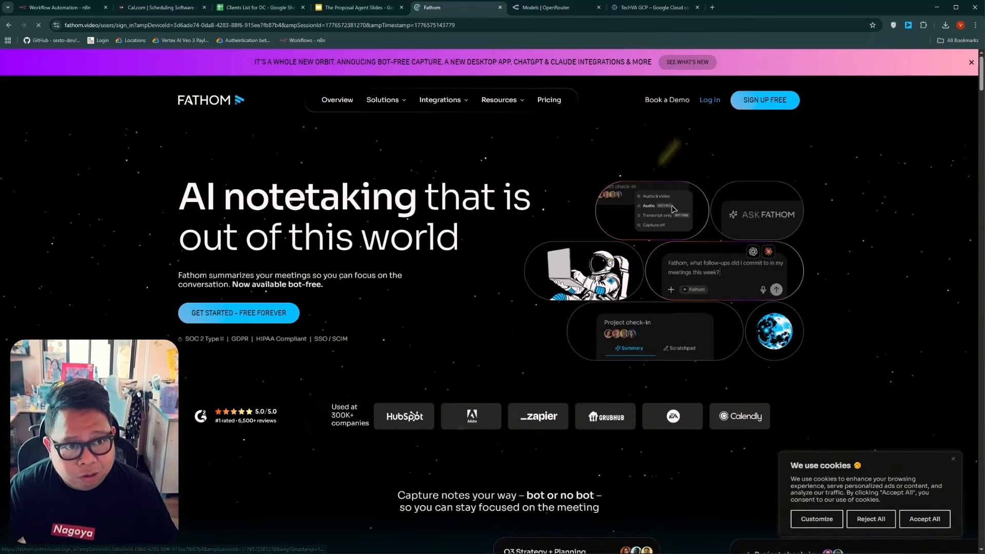
pyautogui.click(377, 259)
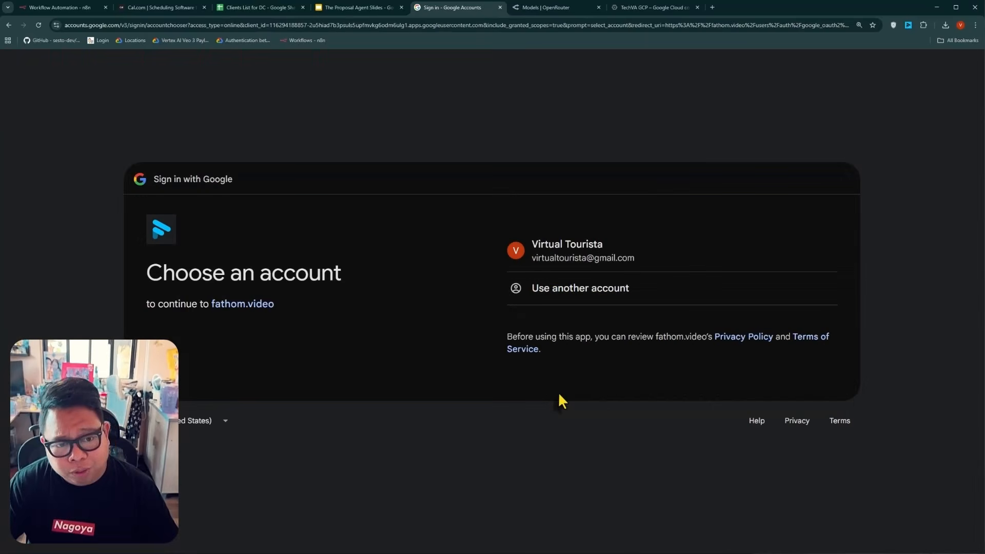
pyautogui.click(563, 251)
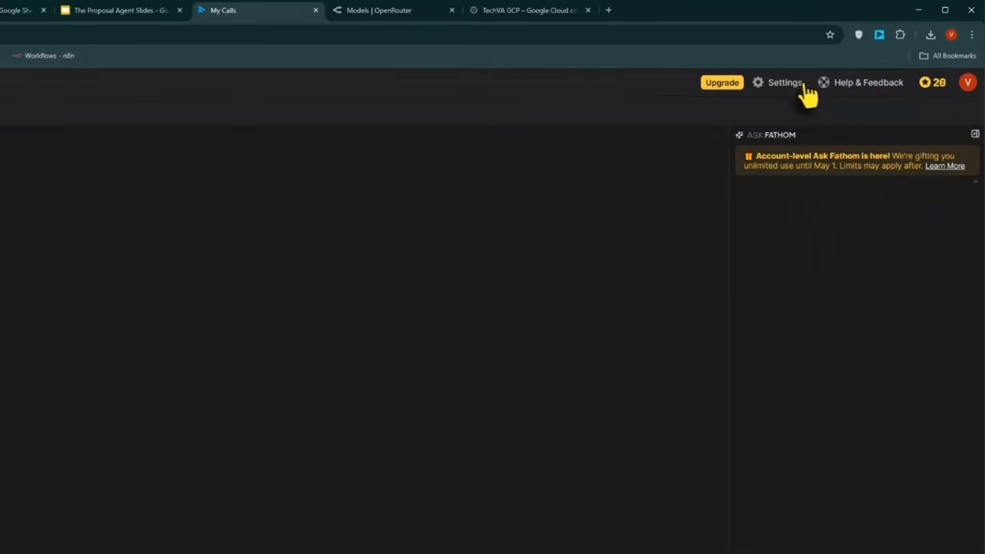
# Step: Open the API Access section of the Fathom user settings and start adding a new API connection
pyautogui.scroll(-10, 150, 512)
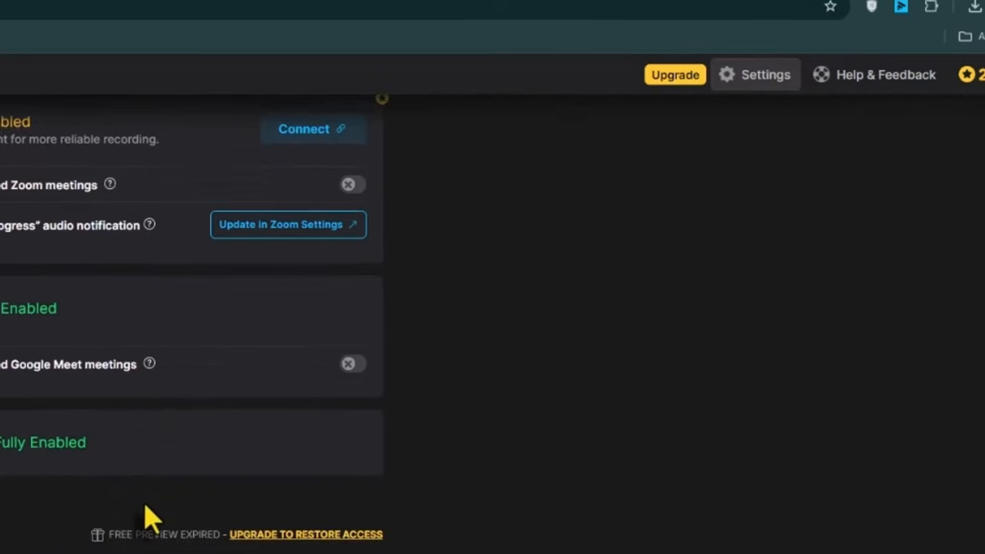
pyautogui.scroll(-10, 318, 406)
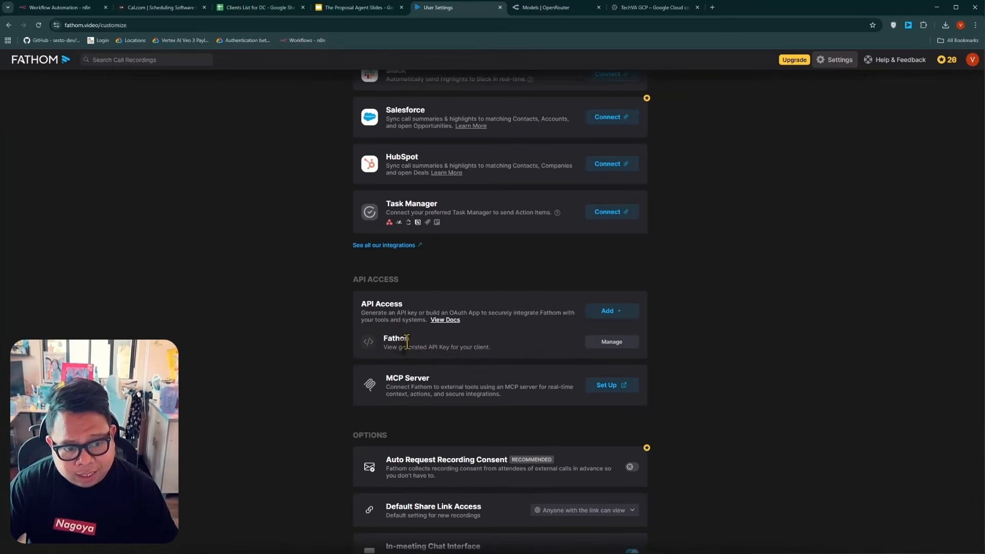
pyautogui.hotkey('ctrl', '+')
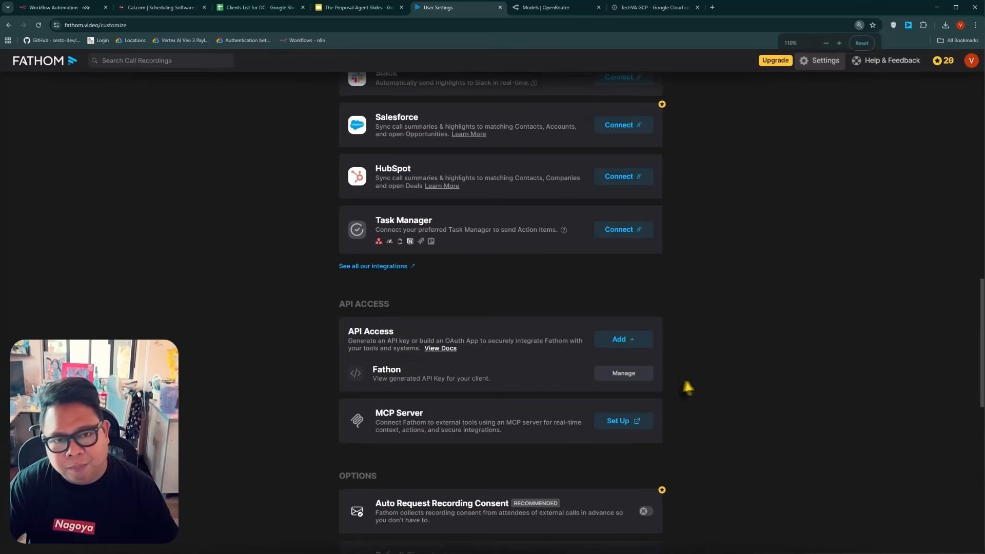
pyautogui.hotkey('ctrl', '+')
pyautogui.scroll(-2, 765, 356)
pyautogui.hotkey('ctrl', '+')
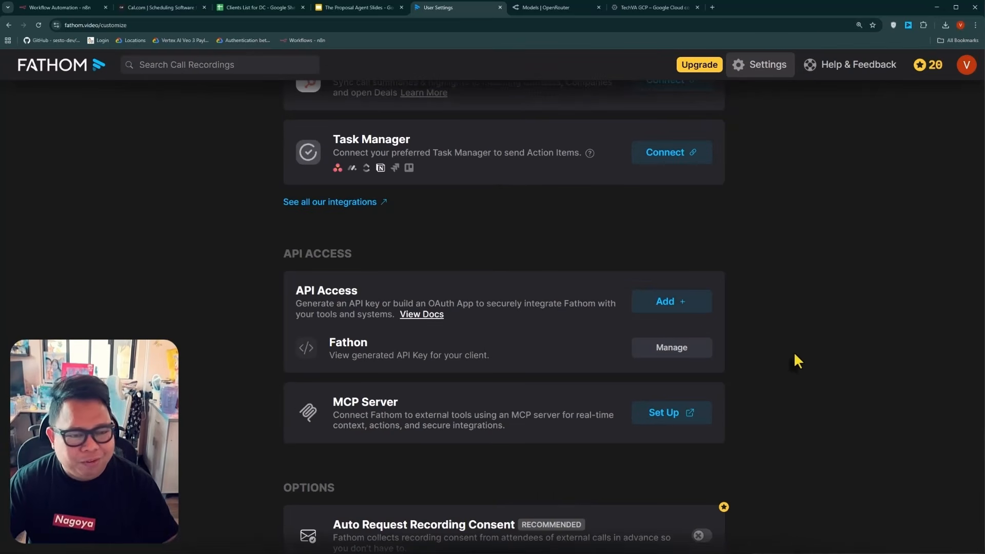
pyautogui.click(666, 307)
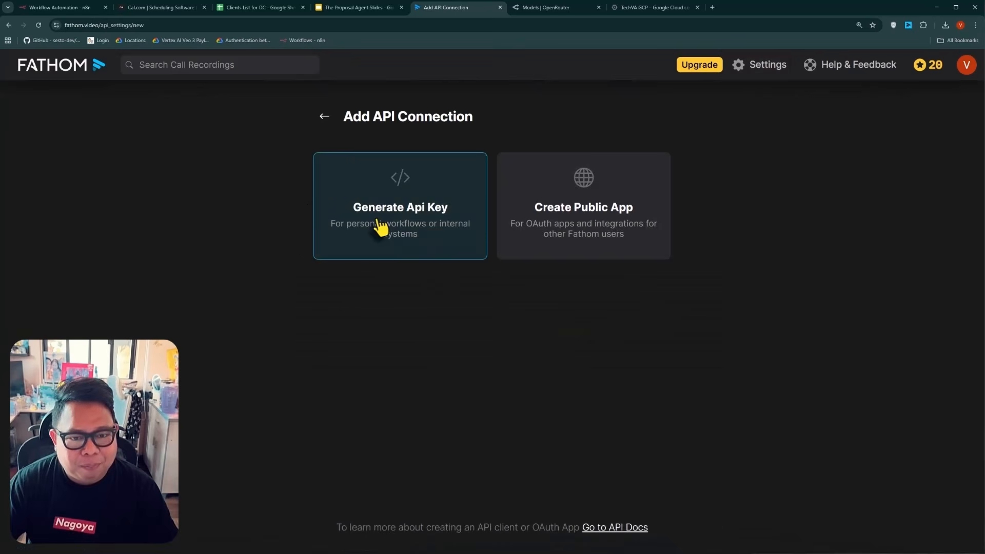
# Step: Generate a Fathom API key by creating an API client named My Fathom API Key
pyautogui.click(378, 227)
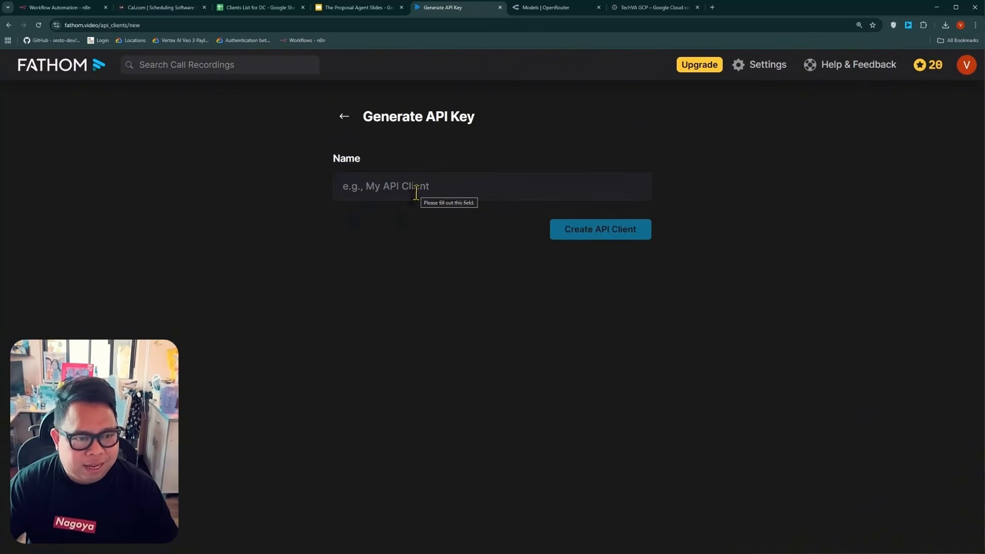
pyautogui.click(416, 193)
pyautogui.write('M')
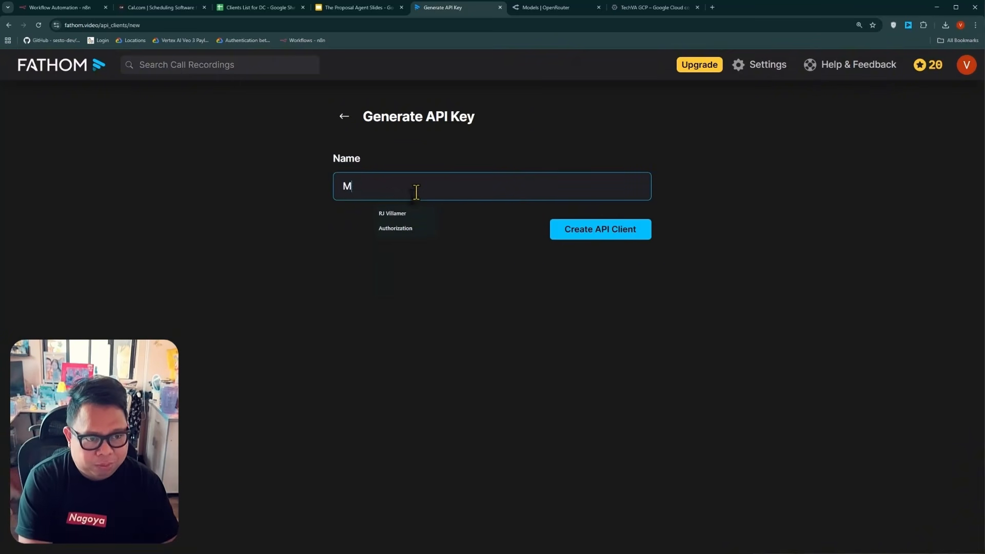
pyautogui.write('y Fathom API K')
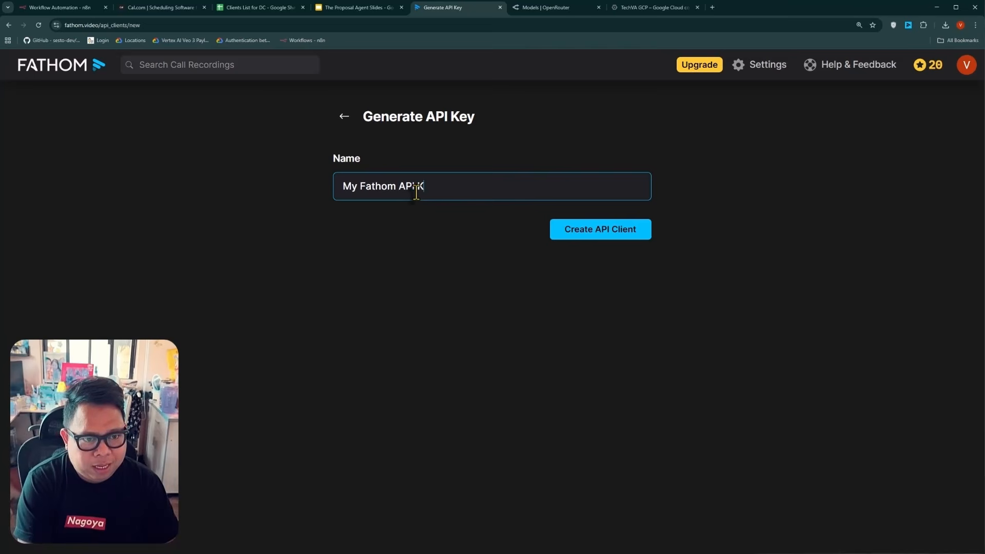
pyautogui.write('eu')
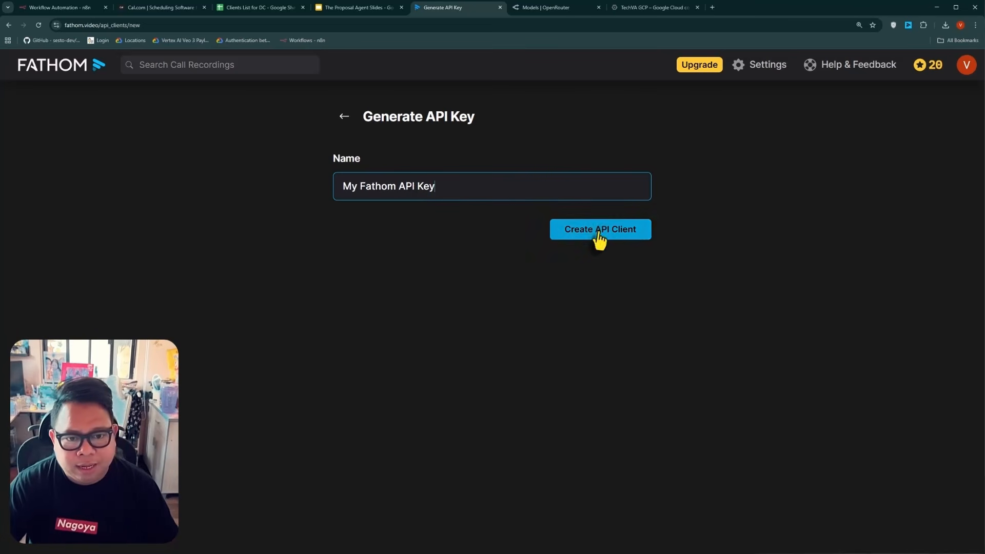
pyautogui.click(596, 231)
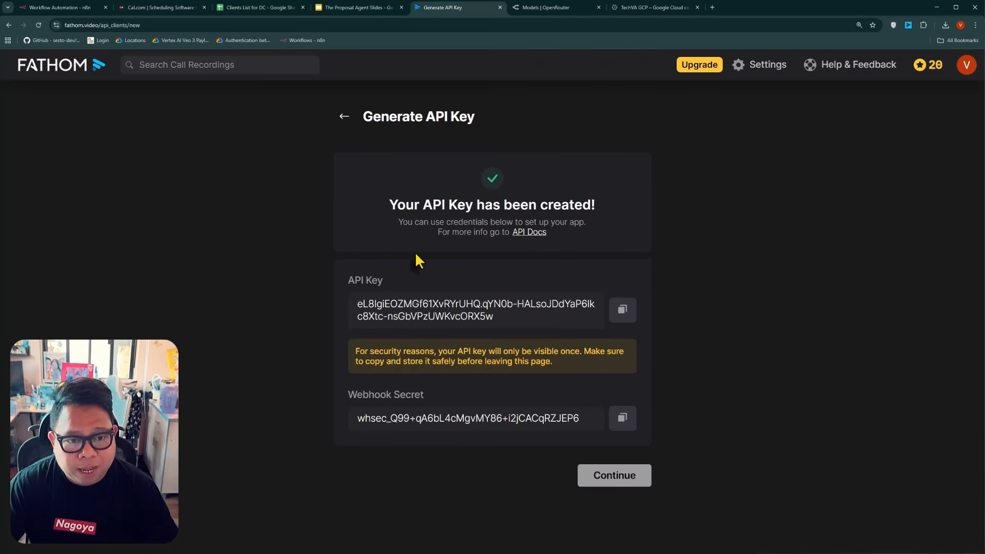
# Step: Copy the webhook secret and the API key, continue to the key's page and open its webhook setup
pyautogui.click(621, 419)
pyautogui.click(622, 310)
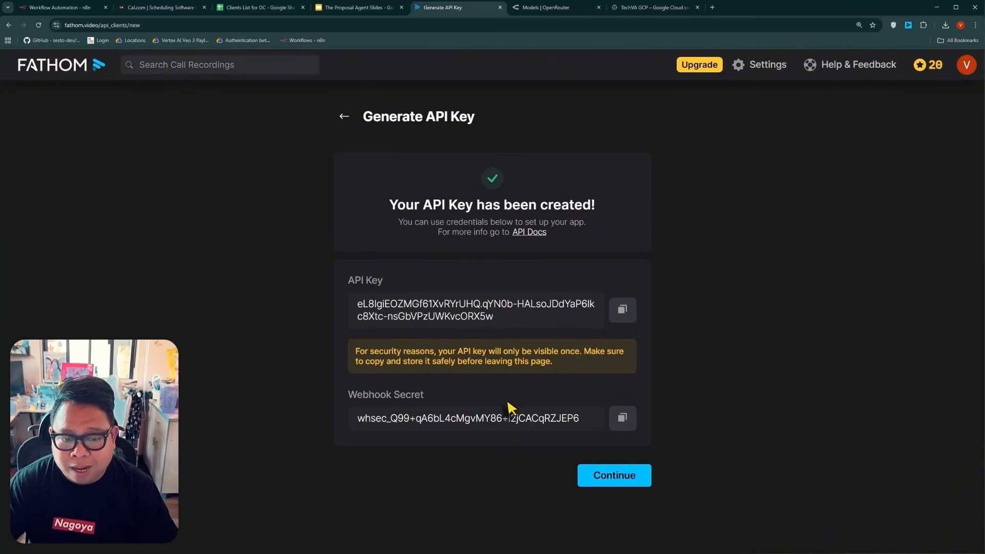
pyautogui.click(647, 473)
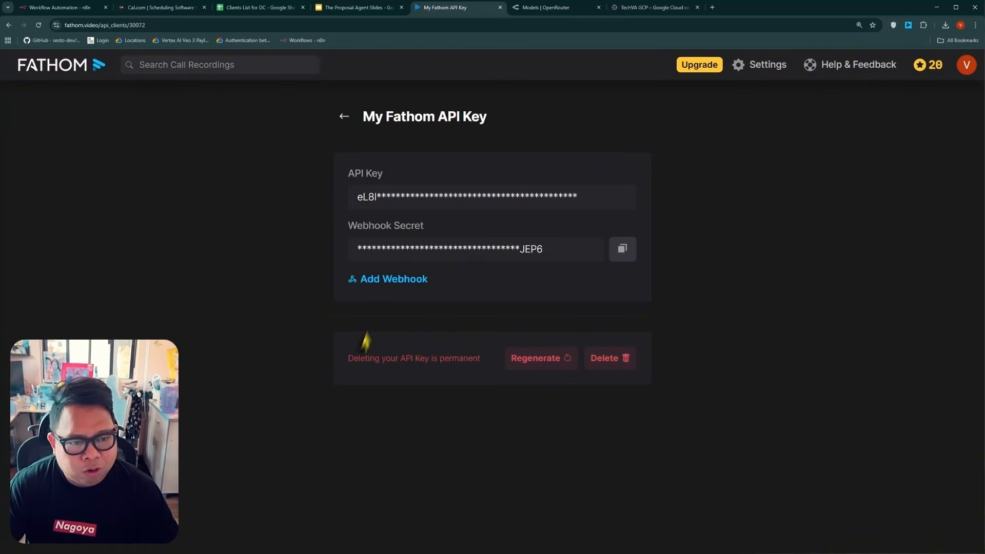
pyautogui.click(383, 285)
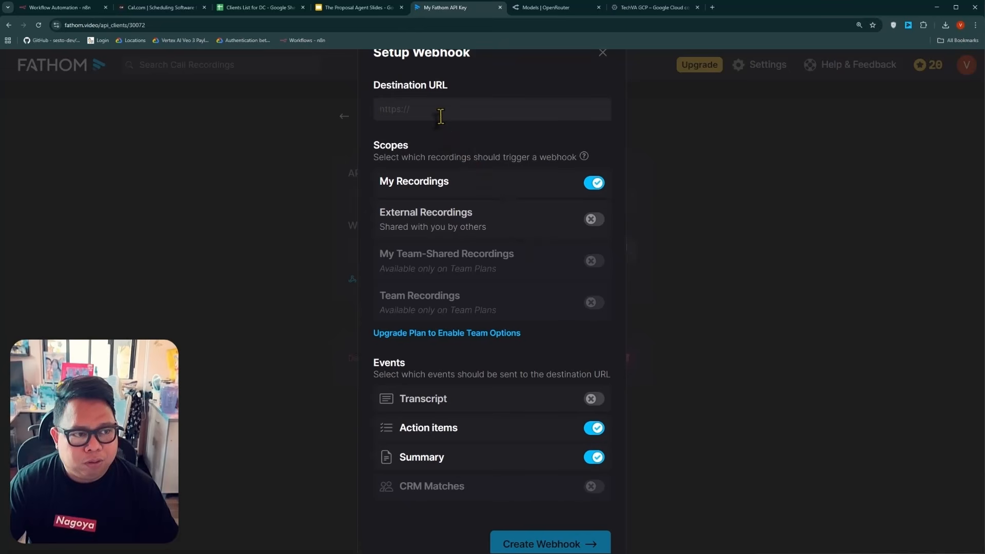
pyautogui.hotkey('ctrl', 'v')
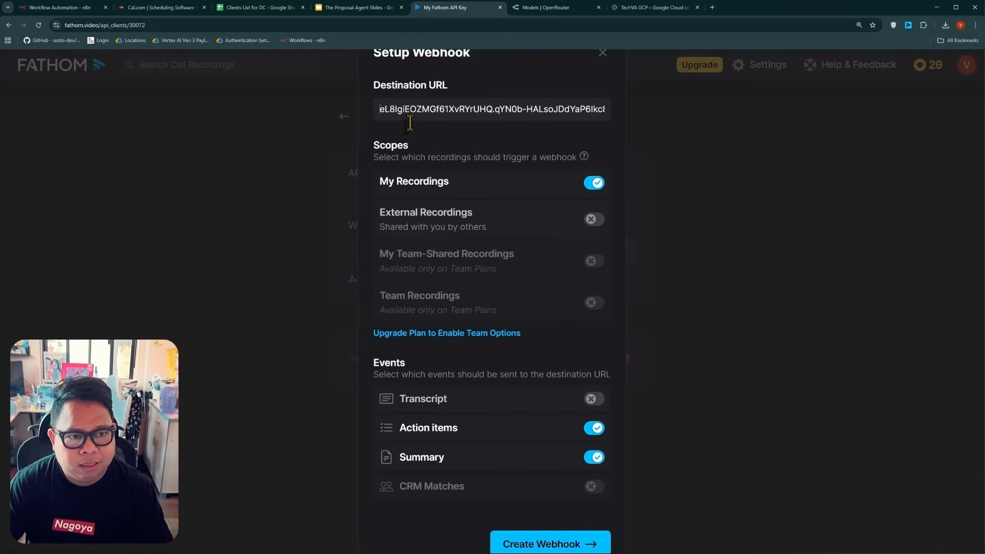
pyautogui.press('End')
pyautogui.hotkey('ctrl', 'a')
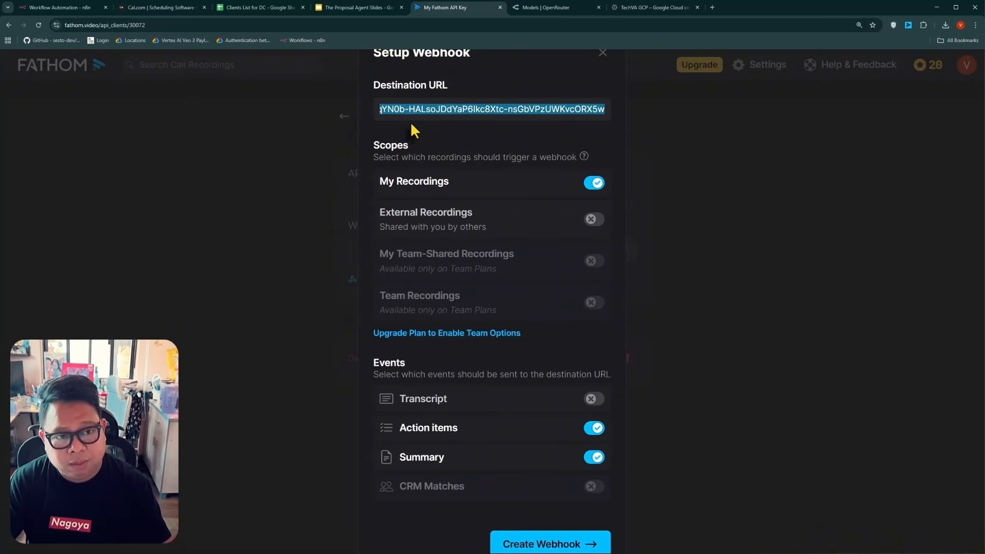
pyautogui.press('BackSpace')
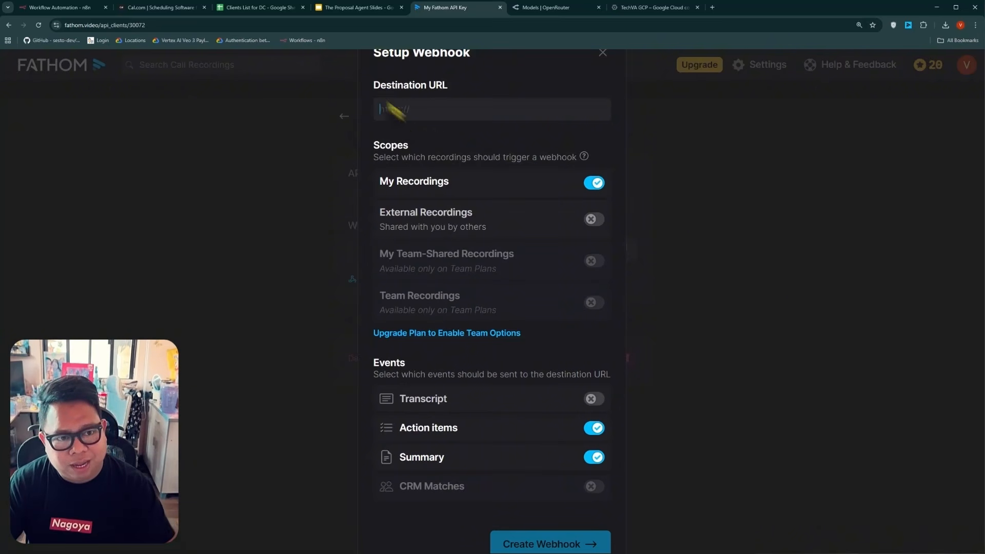
# Step: Create a Fathom webhook using the production URL of the n8n Webhook node as destination, with the Transcript event also enabled
pyautogui.click(76, 10)
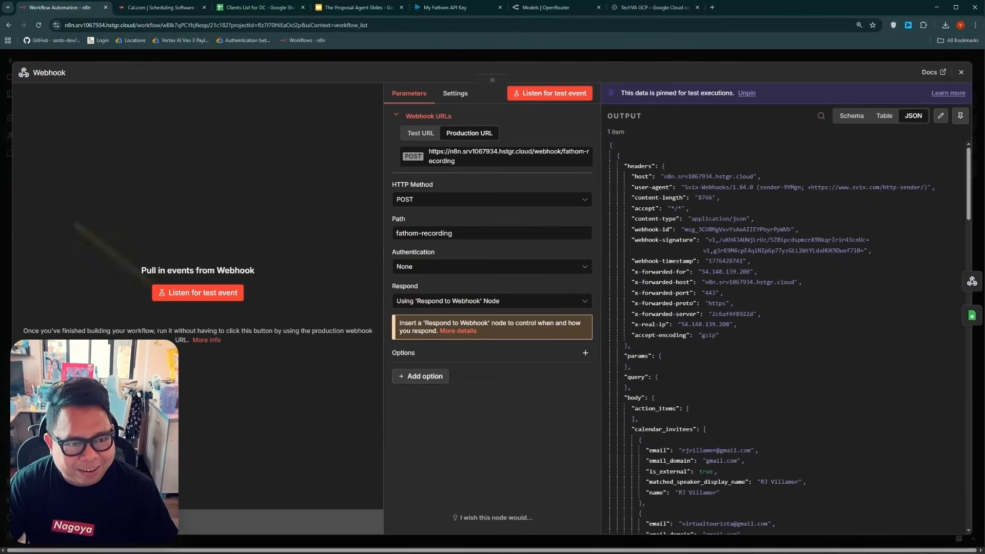
pyautogui.click(474, 163)
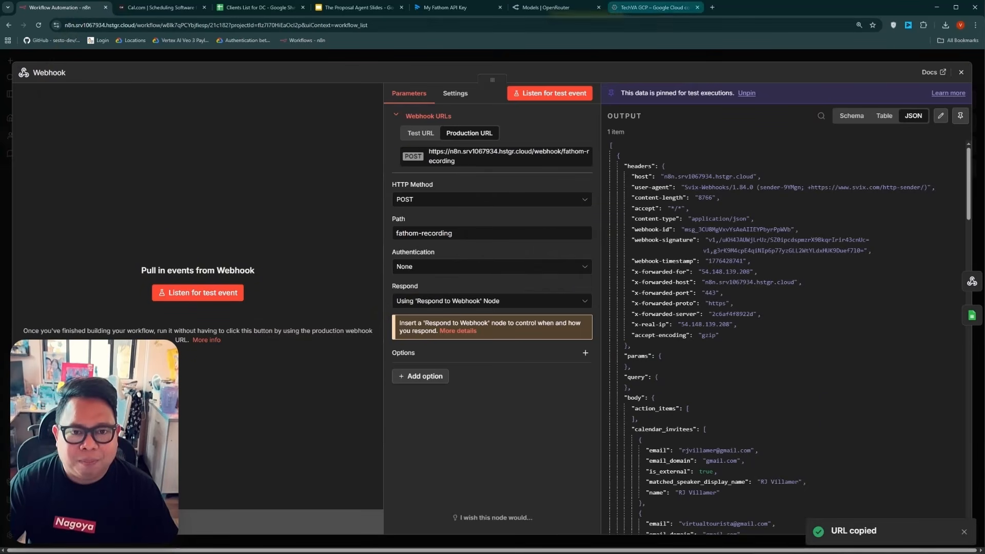
pyautogui.click(467, 11)
pyautogui.click(436, 113)
pyautogui.hotkey('ctrl', 'v')
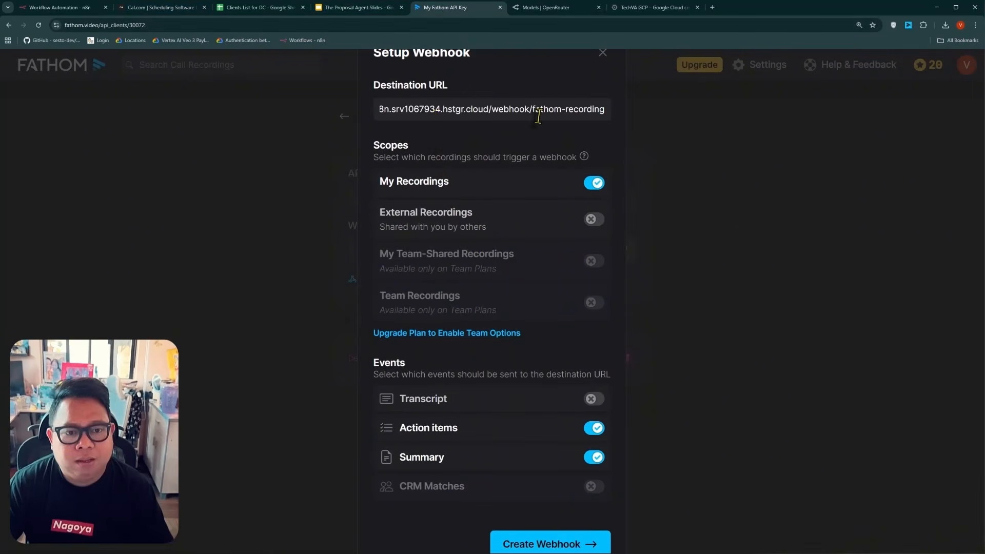
pyautogui.press('Home')
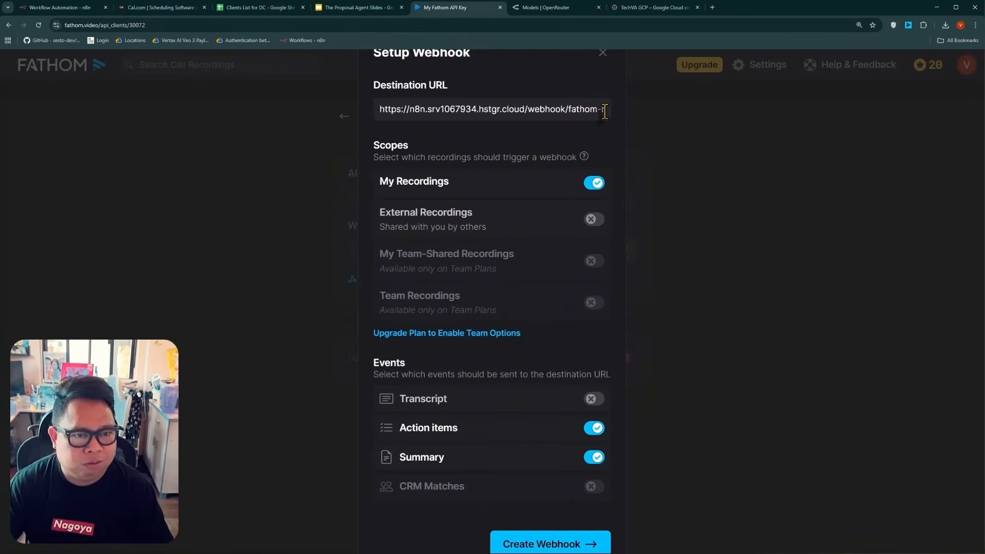
pyautogui.click(592, 400)
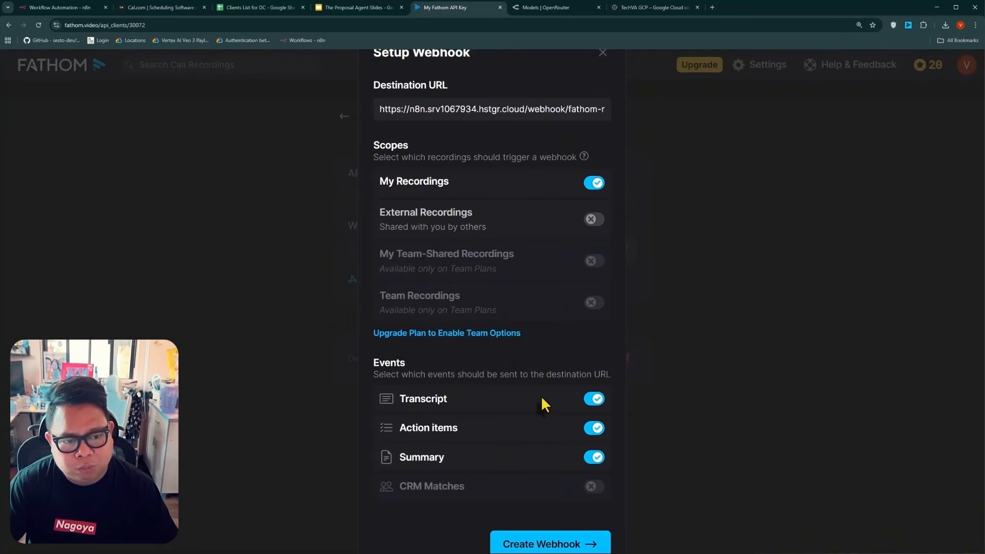
pyautogui.click(560, 545)
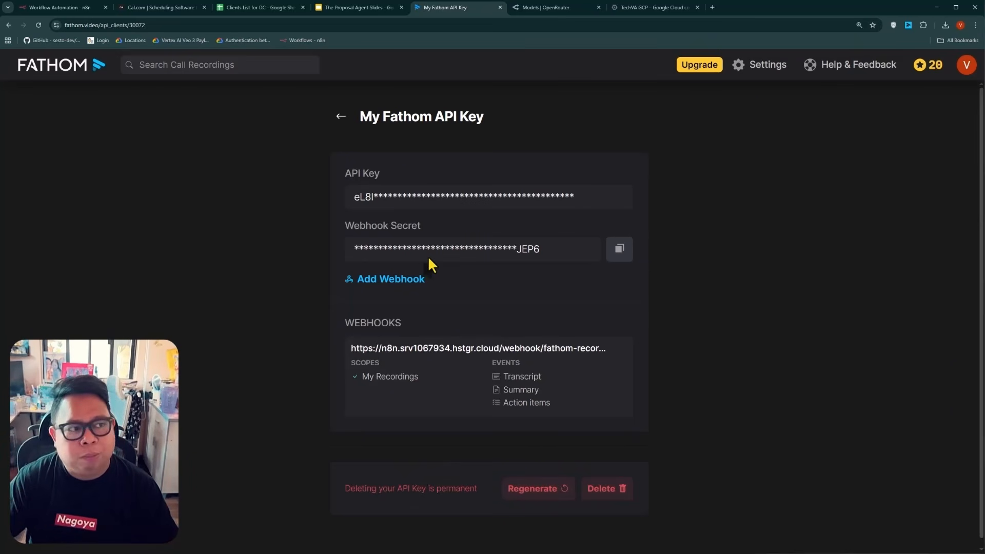
# Step: Switch to n8n, close the Webhook node and look over the Proposal Agent workflow
pyautogui.click(72, 7)
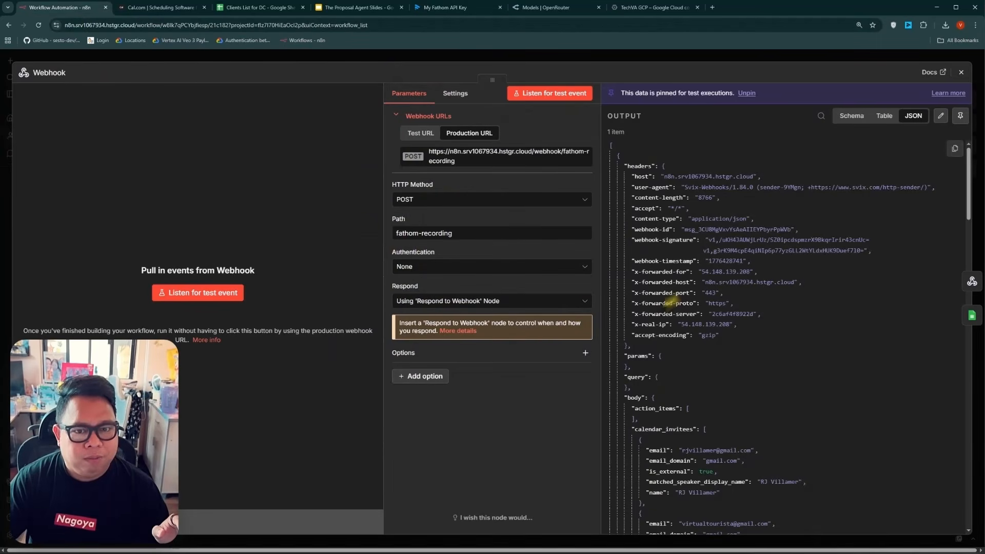
pyautogui.scroll(-15, 670, 300)
pyautogui.press('Escape')
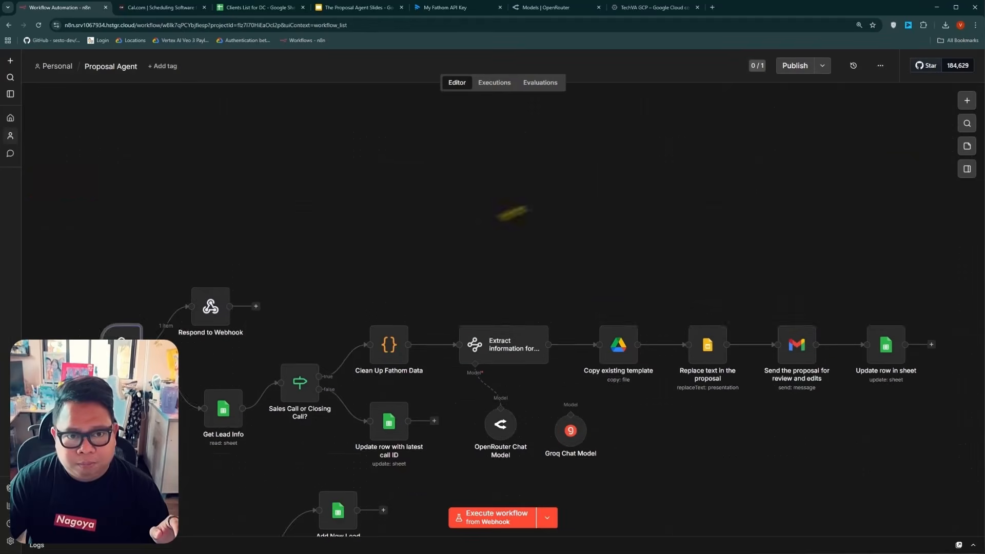
pyautogui.scroll(8, 513, 213)
pyautogui.scroll(-5, 333, 292)
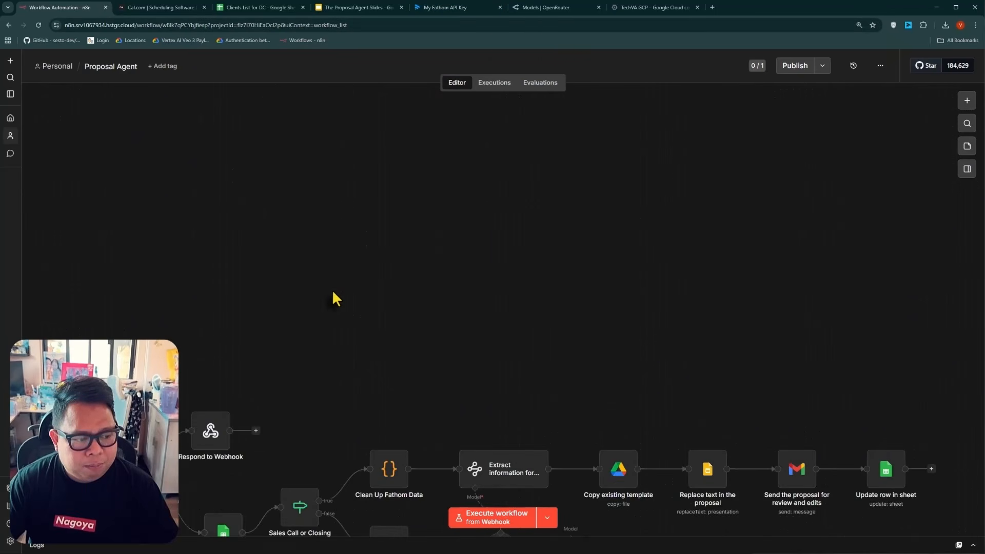
pyautogui.scroll(-5, 332, 290)
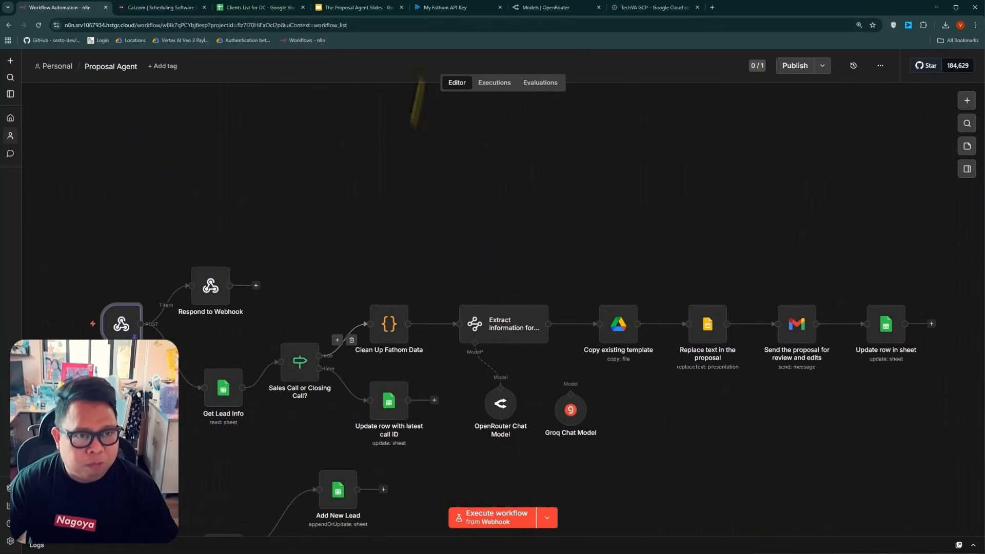
# Step: Switch back to Fathom and check the Fathom browser extension's popup
pyautogui.click(457, 9)
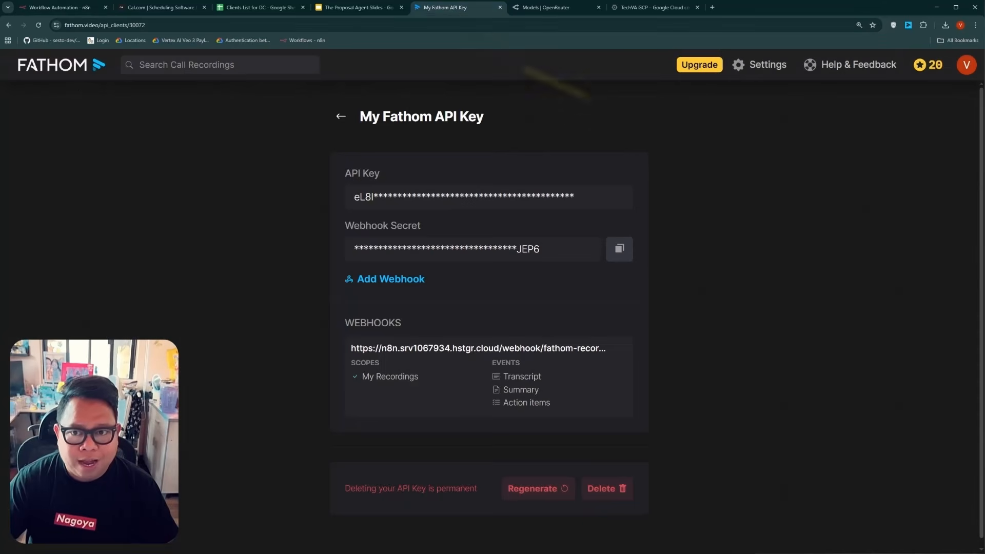
pyautogui.click(907, 26)
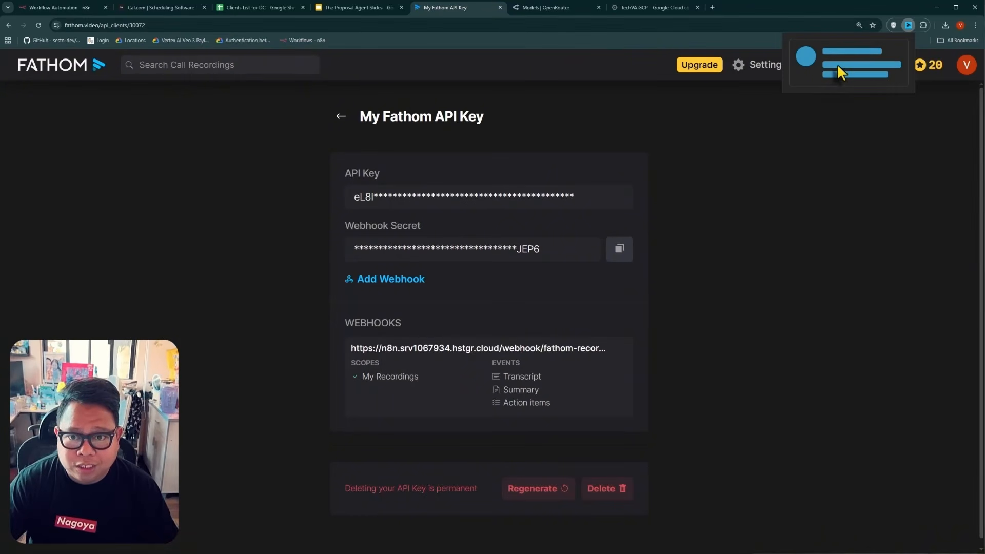
pyautogui.click(680, 126)
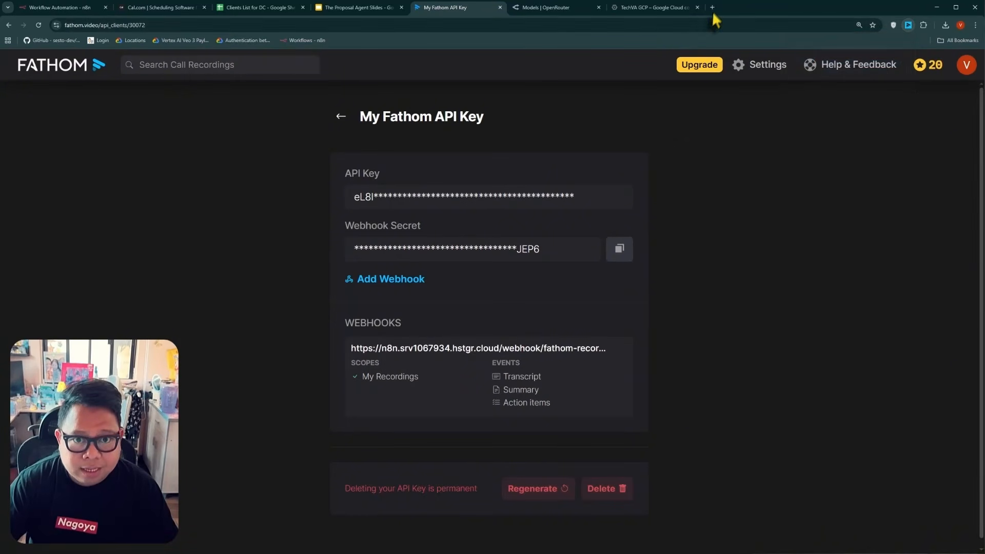
# Step: Search Google for fathom chrome extension in a new tab and open the Fathom AI Note Taker page in the Chrome Web Store
pyautogui.click(712, 7)
pyautogui.write('fath')
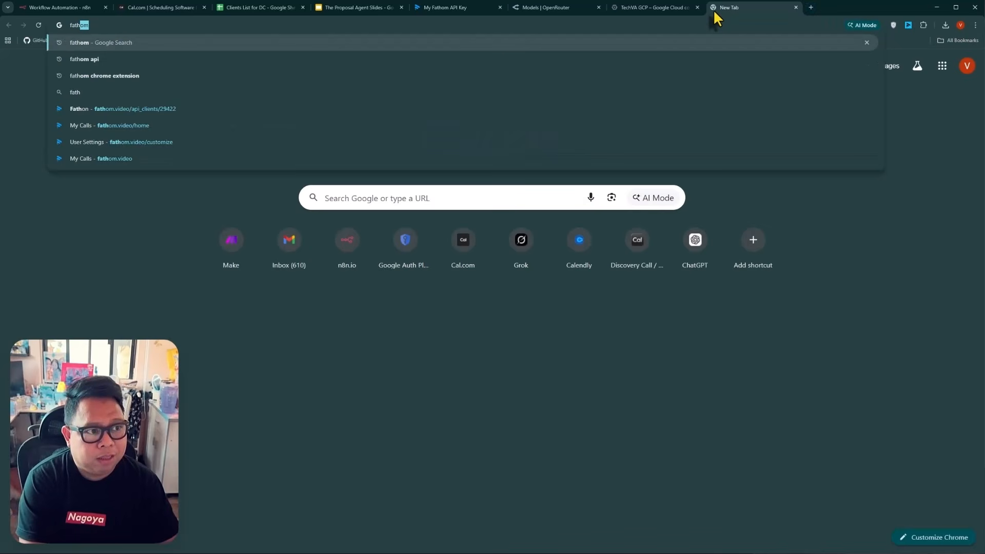
pyautogui.write('om chr')
pyautogui.press('Return')
pyautogui.scroll(-3, 479, 398)
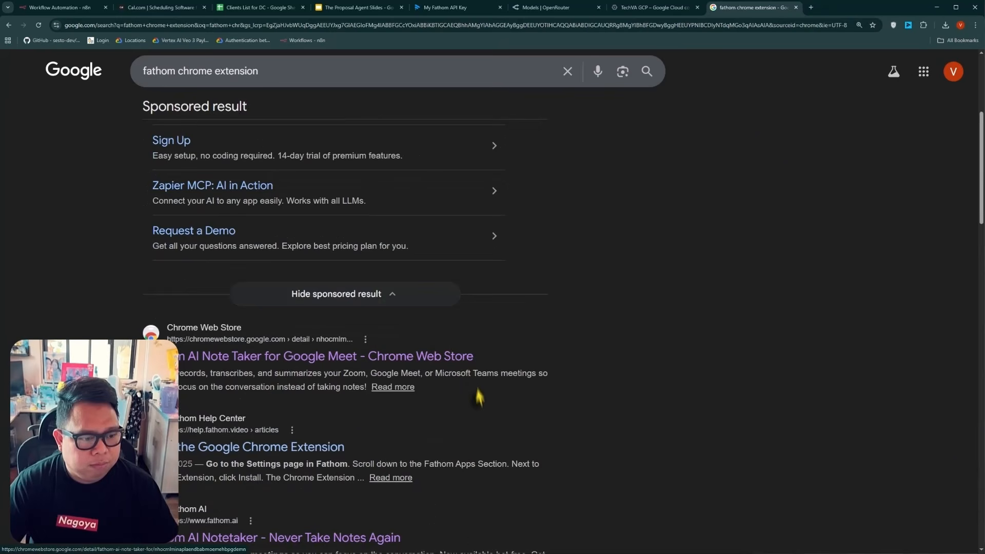
pyautogui.click(213, 355)
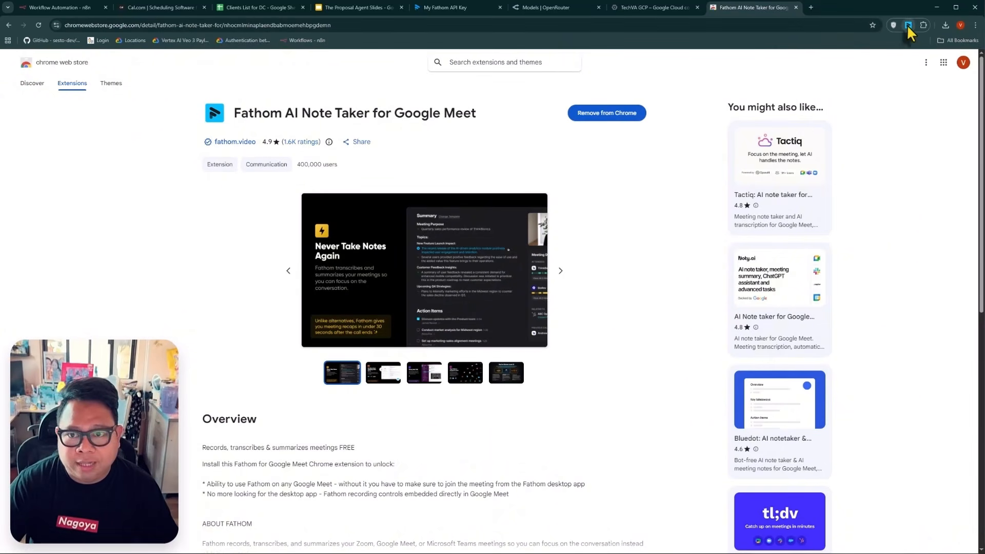
# Step: Search Google for fathom desktop app
pyautogui.hotkey('ctrl', 'l')
pyautogui.press('BackSpace')
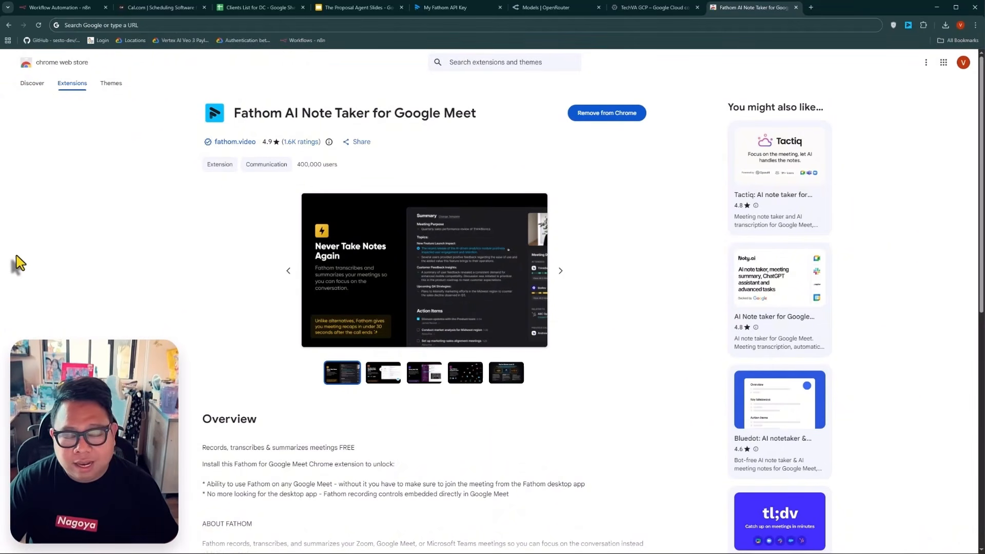
pyautogui.write('fathom')
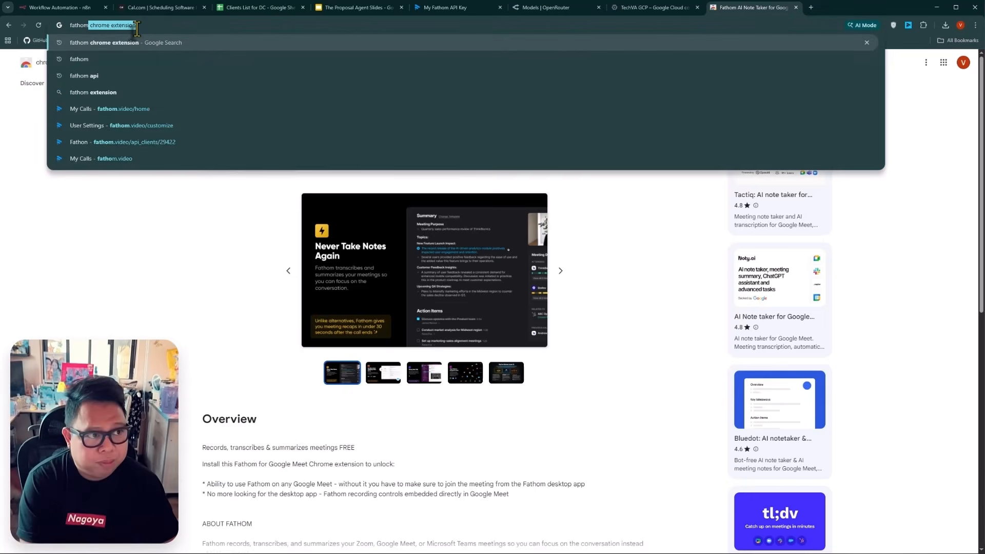
pyautogui.write(' desktop app')
pyautogui.press('Return')
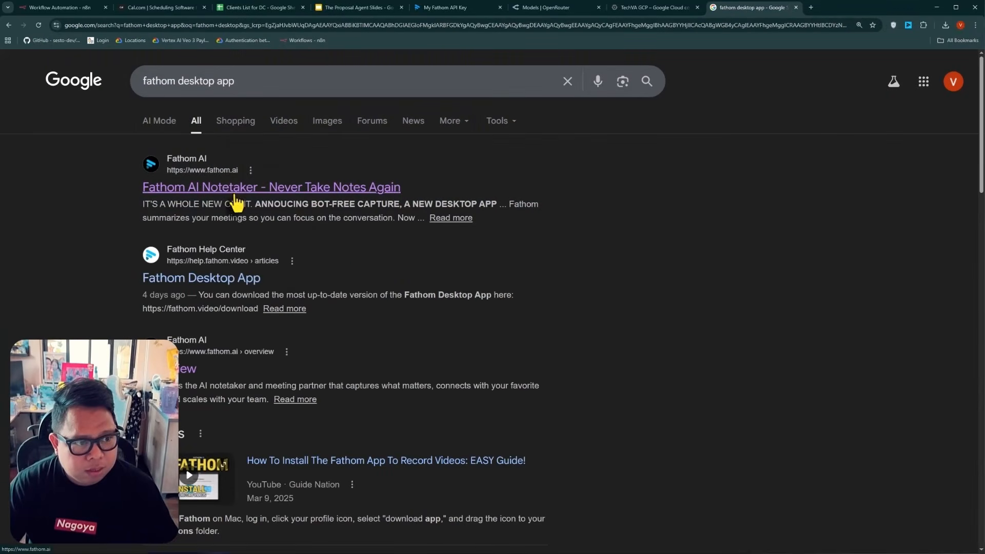
# Step: Open the Fathom Desktop App help article, check the Fathom browser extension's popup and accept the site's cookies
pyautogui.click(194, 278)
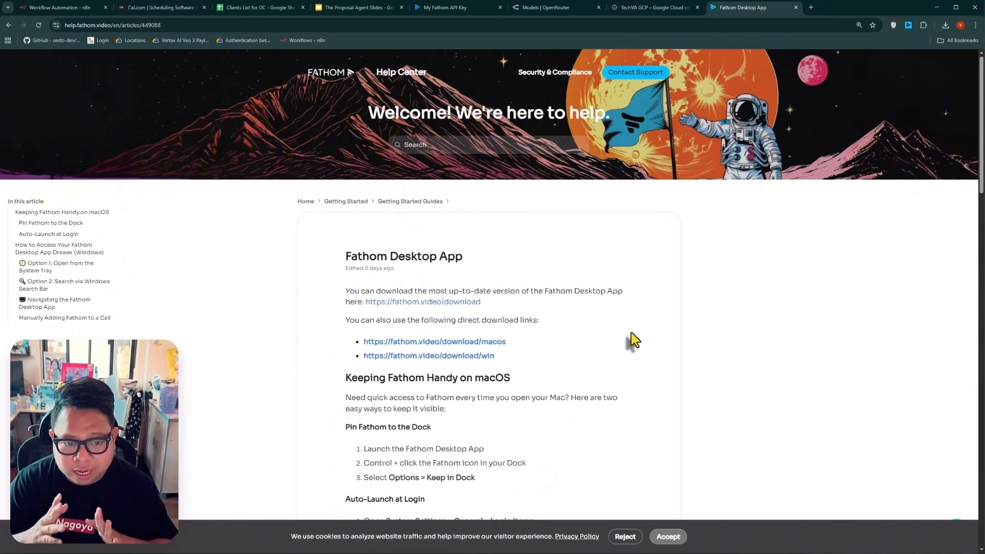
pyautogui.click(908, 24)
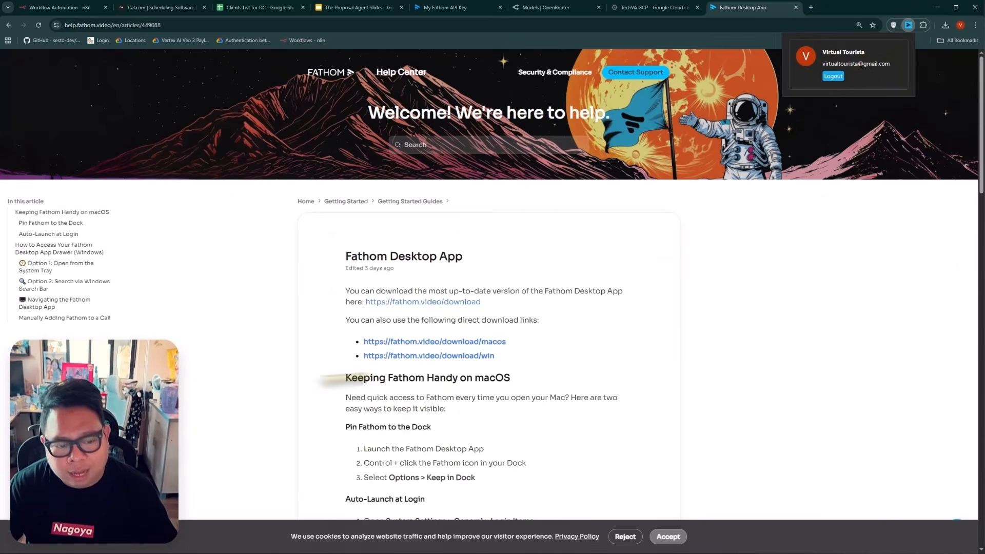
pyautogui.click(667, 536)
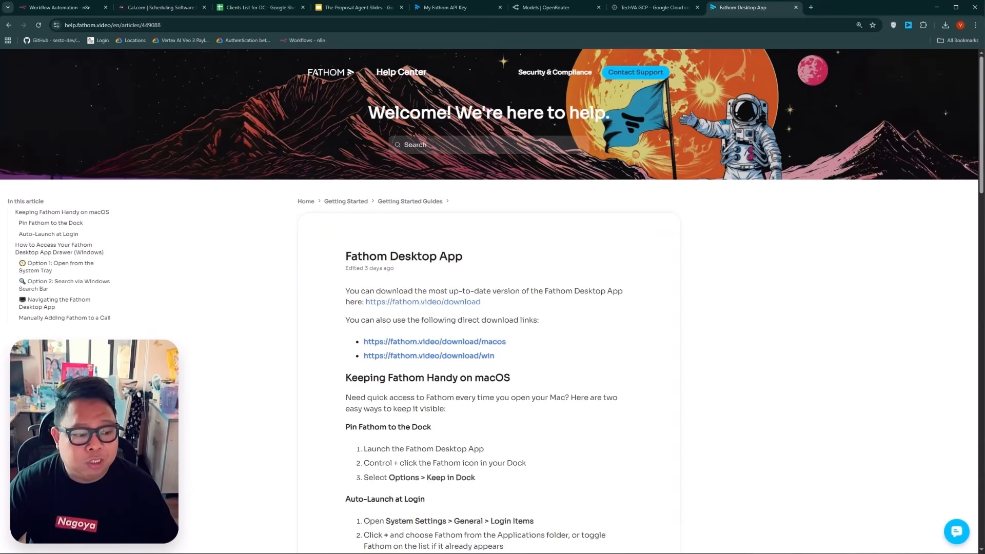
# Step: Find the installed Fathom desktop app with a Windows search for fat and launch it
pyautogui.press('super')
pyautogui.write('fat')
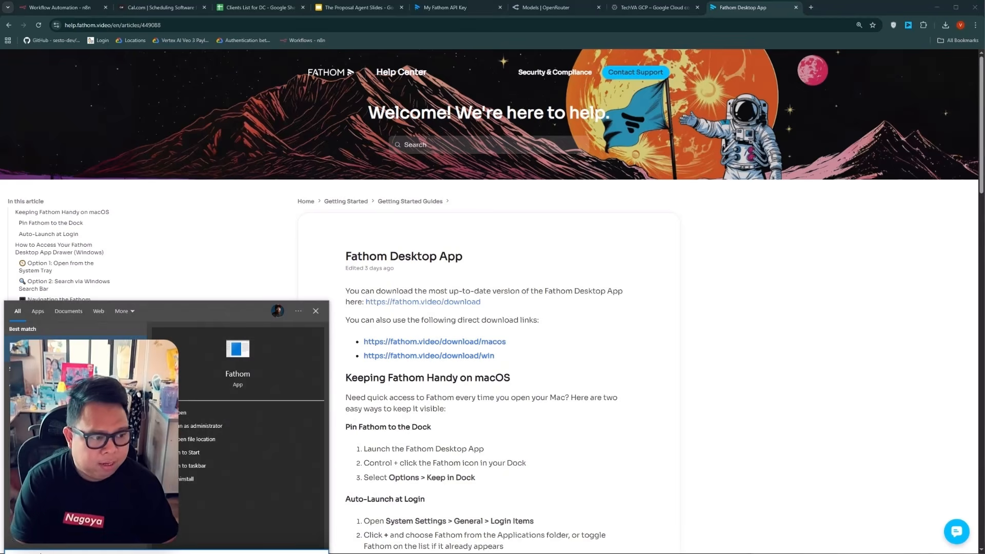
pyautogui.press('Return')
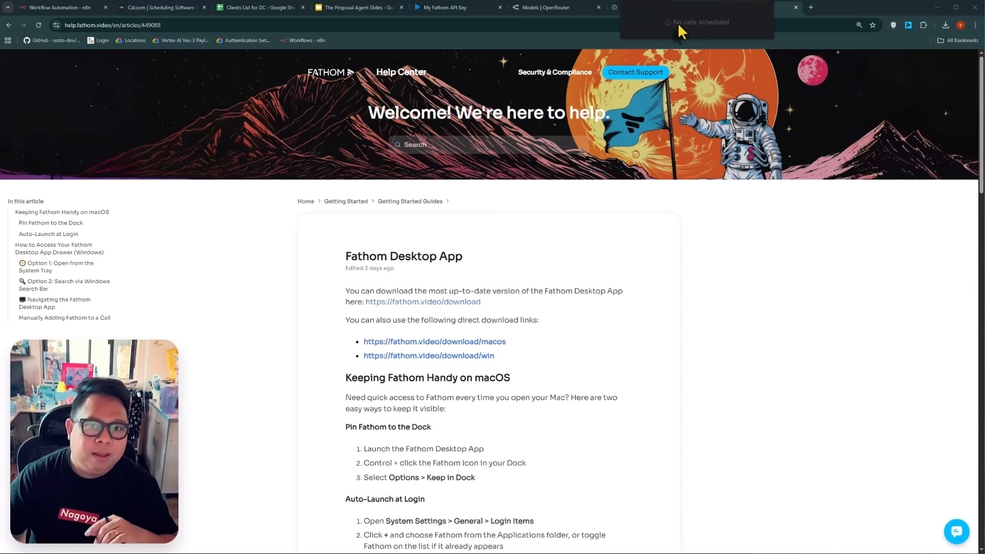
# Step: Switch to n8n, examine the headers and calendar invitees in the Webhook node's pinned output, and close the node
pyautogui.click(57, 8)
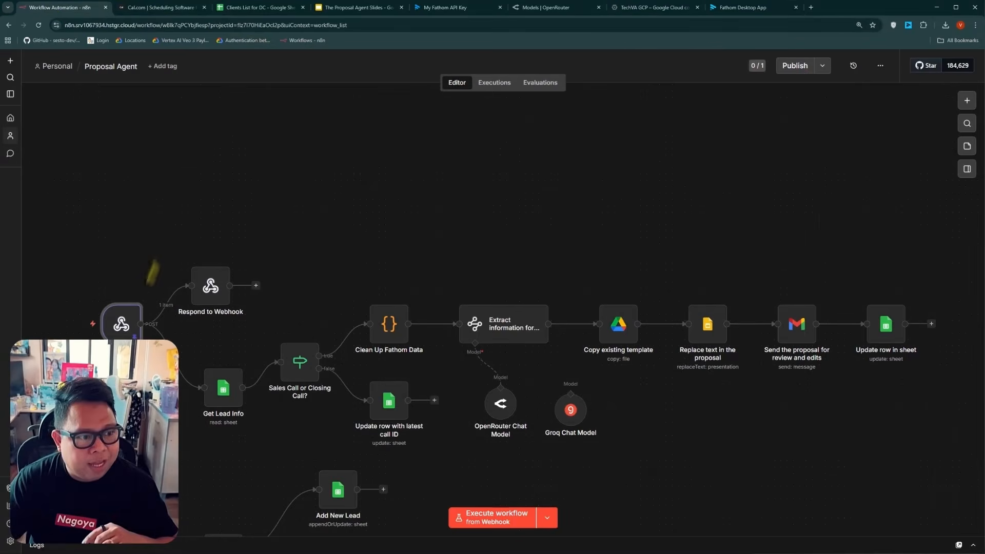
pyautogui.doubleClick(121, 323)
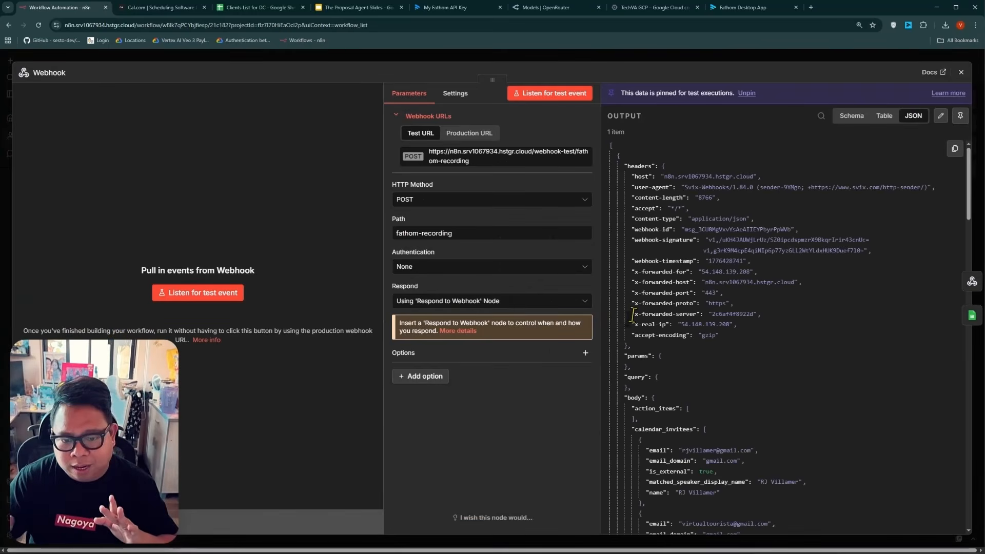
pyautogui.scroll(-2, 667, 333)
pyautogui.scroll(2, 729, 400)
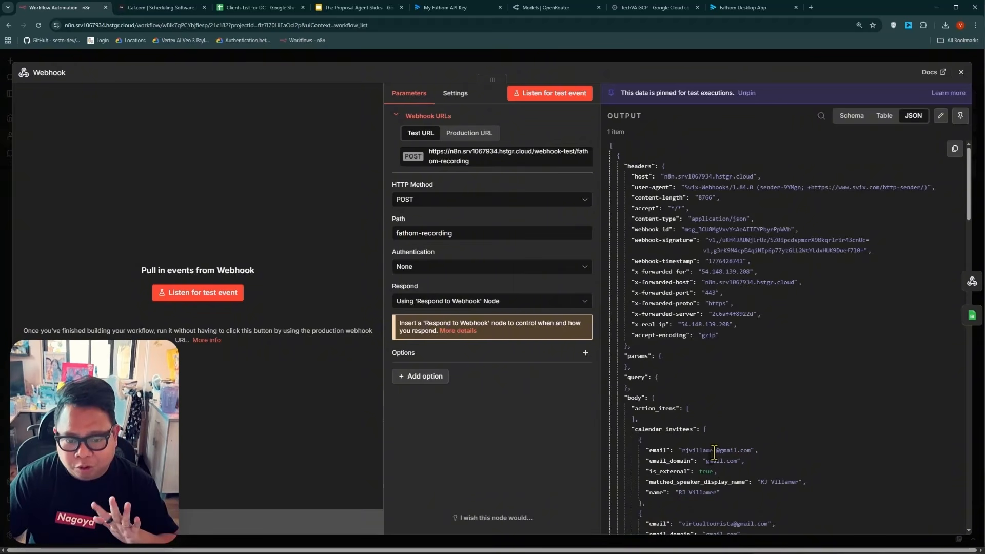
pyautogui.scroll(-5, 714, 452)
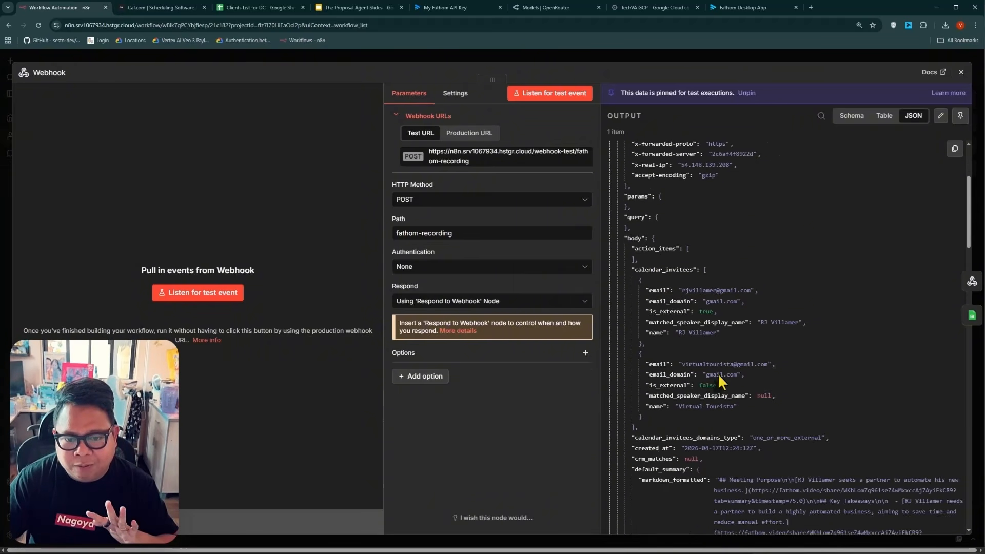
pyautogui.scroll(2, 721, 381)
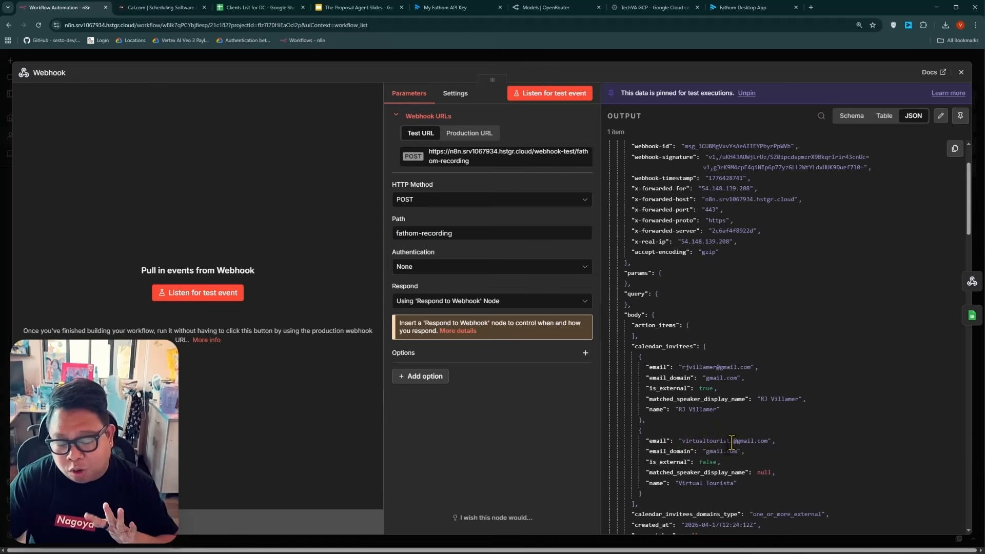
pyautogui.scroll(2, 737, 445)
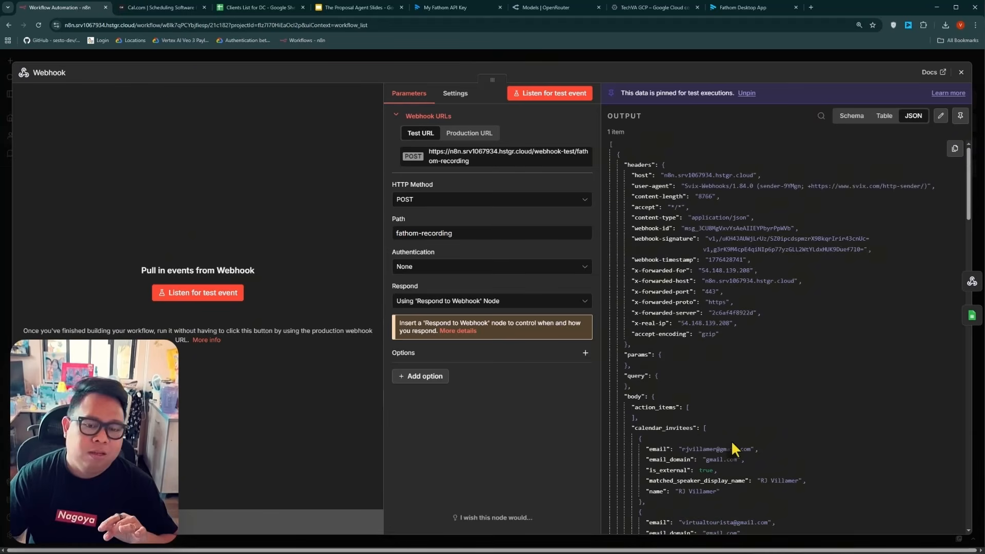
pyautogui.click(961, 72)
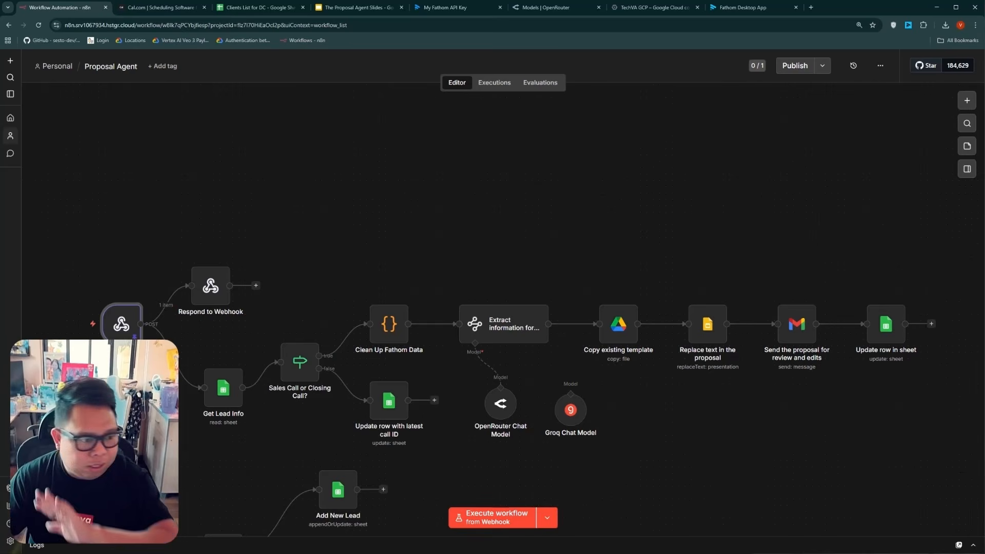
# Step: Open the Cal.com Bookings node, show its production URL, examine the pinned booking payload and close the node
pyautogui.moveTo(132, 324)
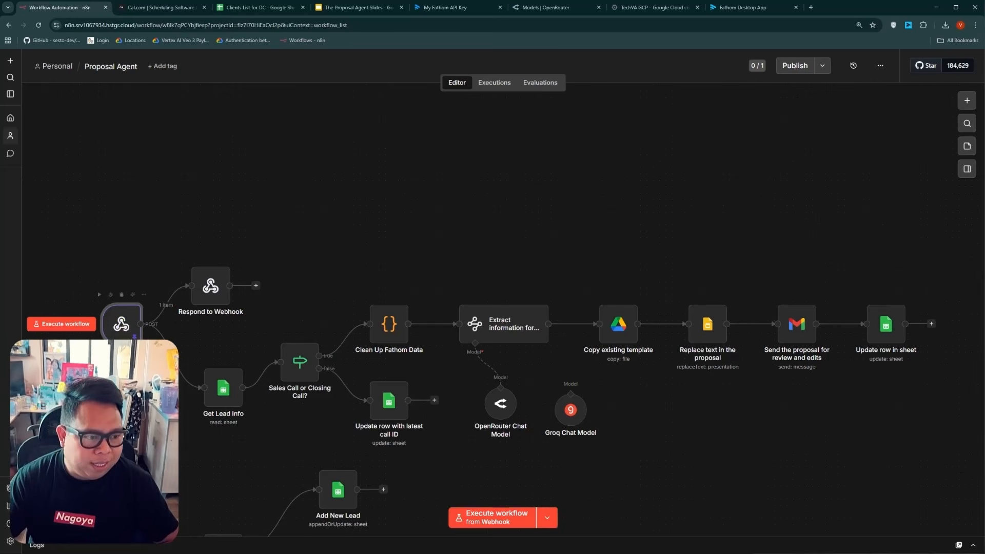
pyautogui.moveTo(128, 332)
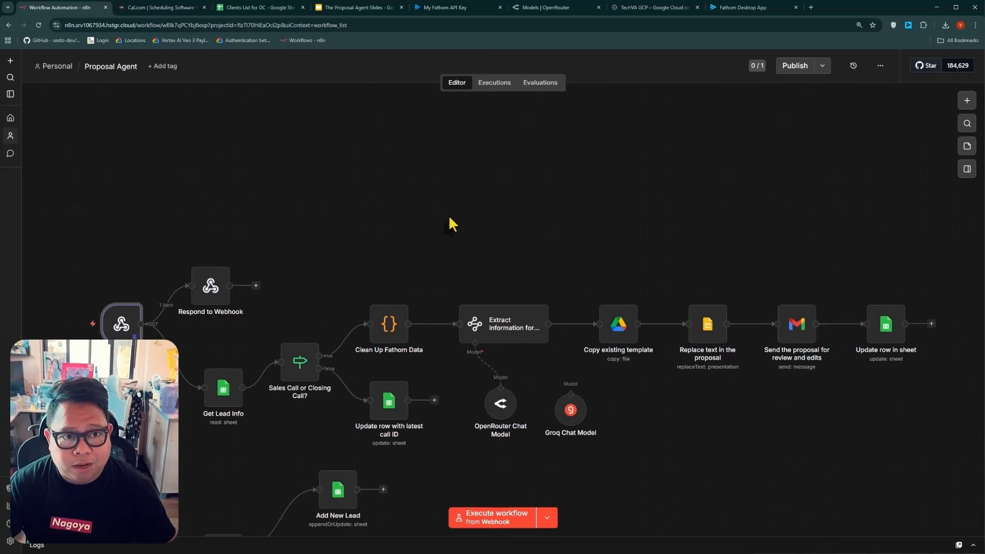
pyautogui.scroll(-5, 300, 233)
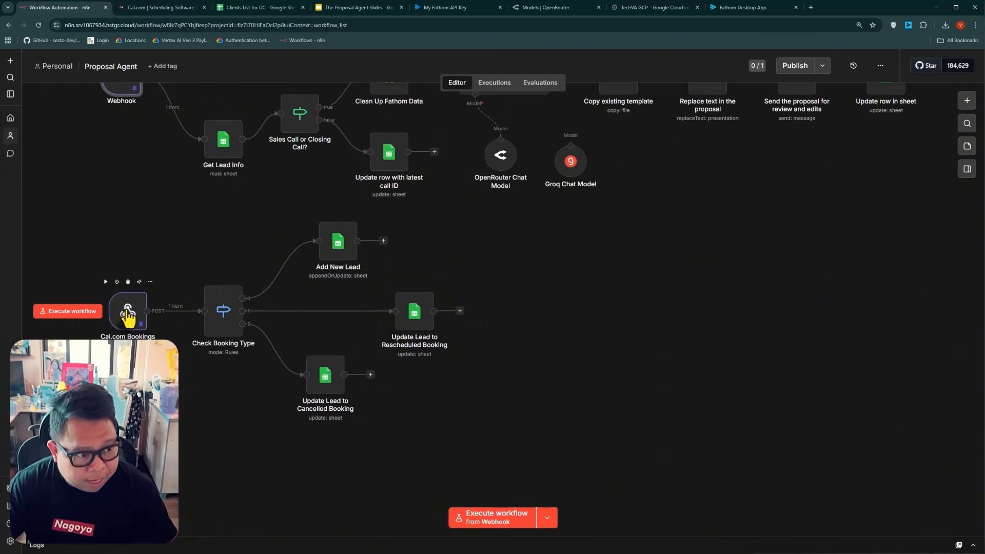
pyautogui.doubleClick(128, 314)
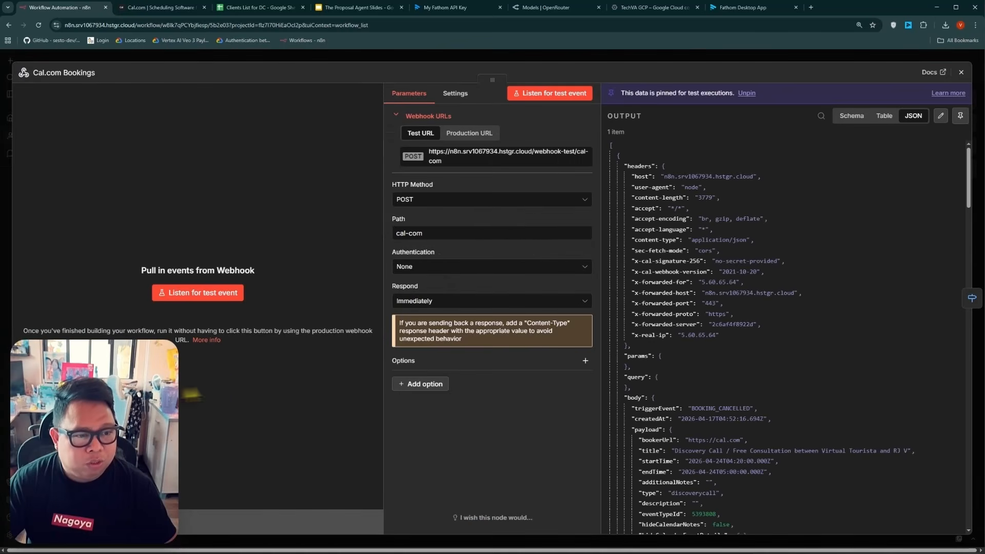
pyautogui.click(477, 135)
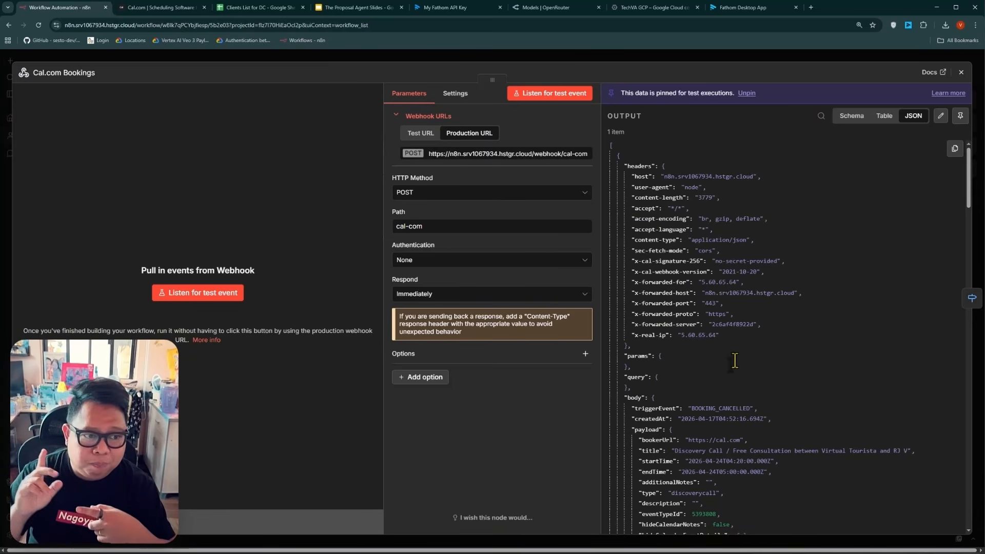
pyautogui.scroll(-2, 736, 360)
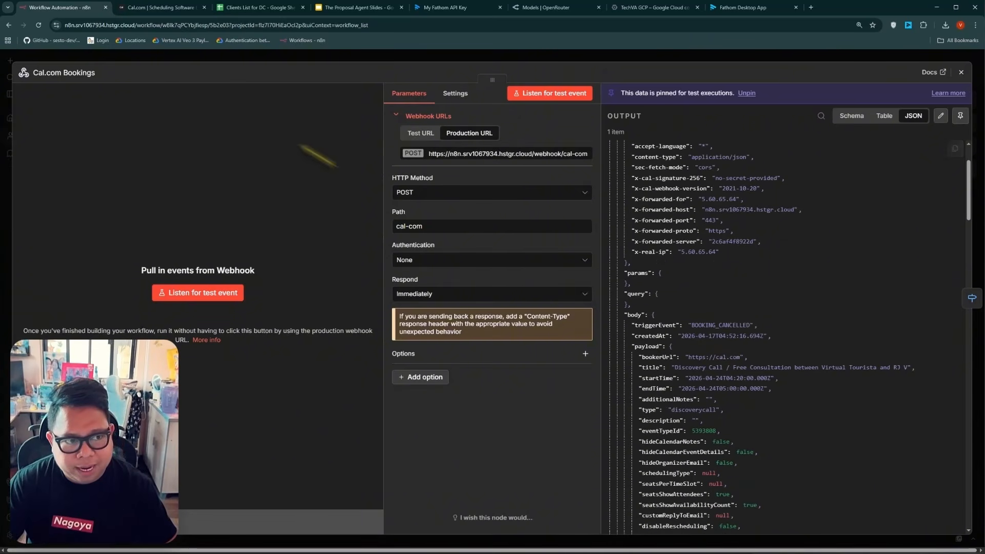
pyautogui.click(210, 59)
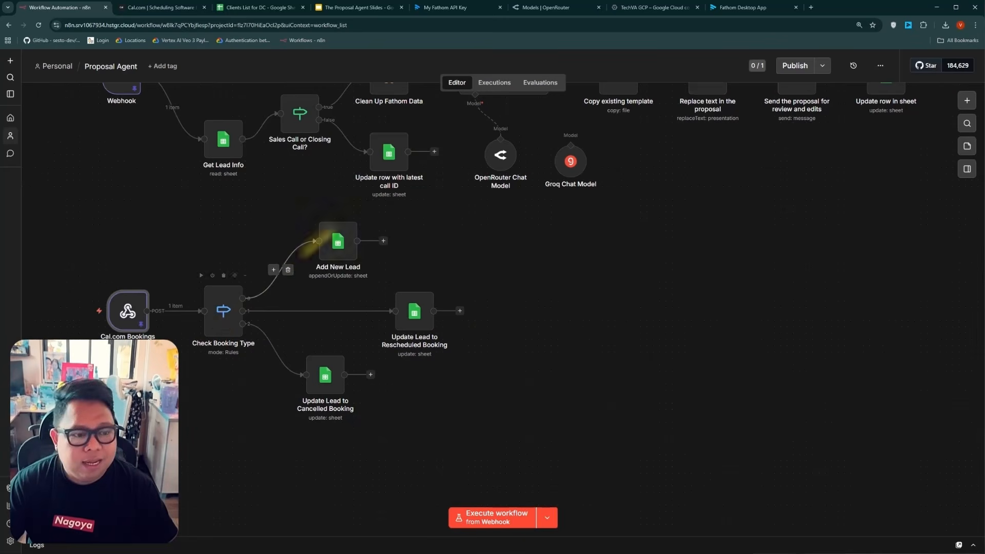
# Step: Check the Clients List for DC spreadsheet and the booking branches in n8n, and open the Cal.com app's Event types page
pyautogui.click(254, 8)
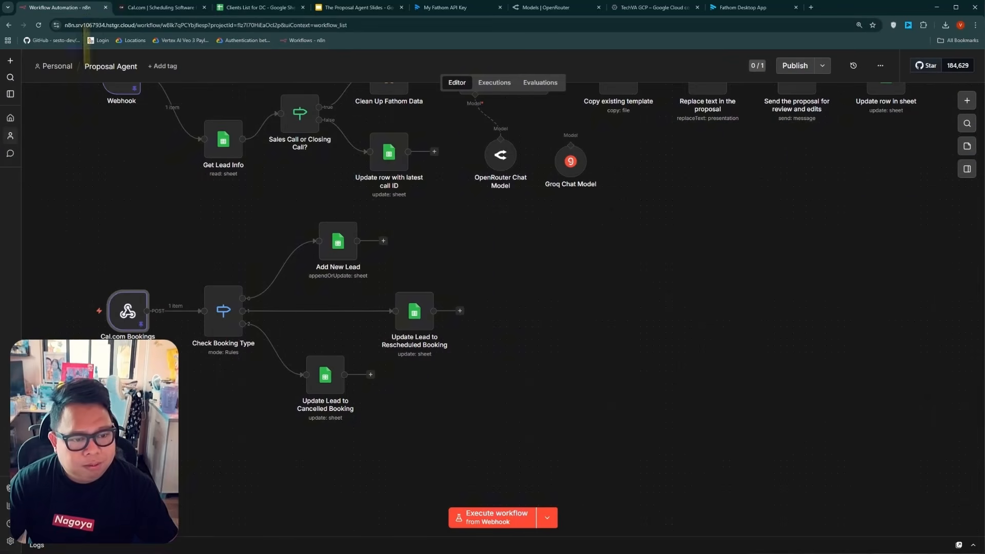
pyautogui.click(82, 7)
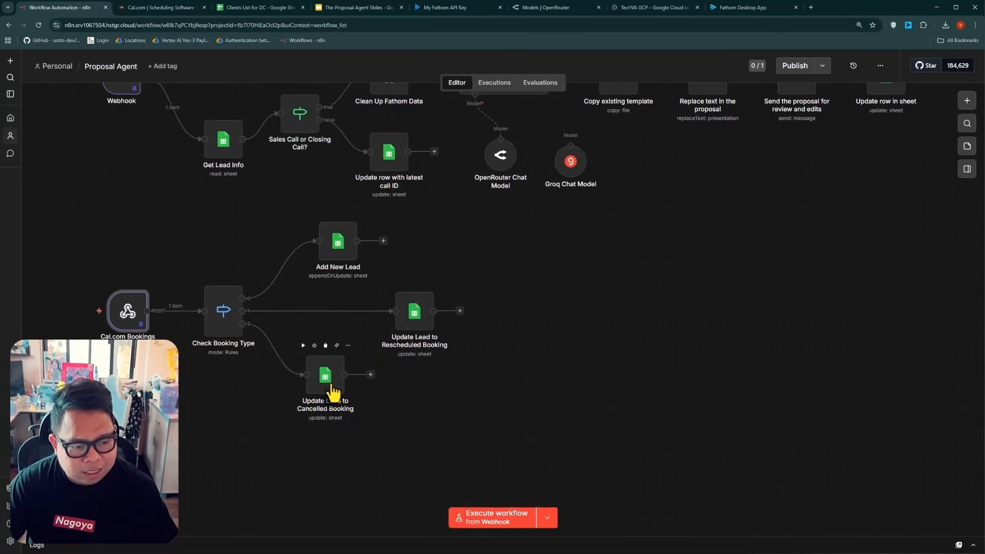
pyautogui.click(159, 8)
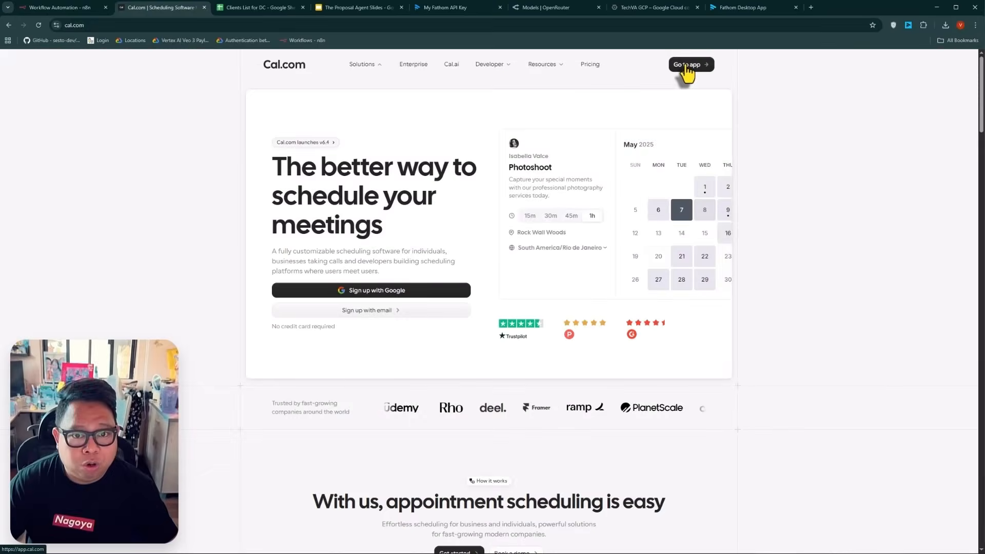
pyautogui.click(687, 65)
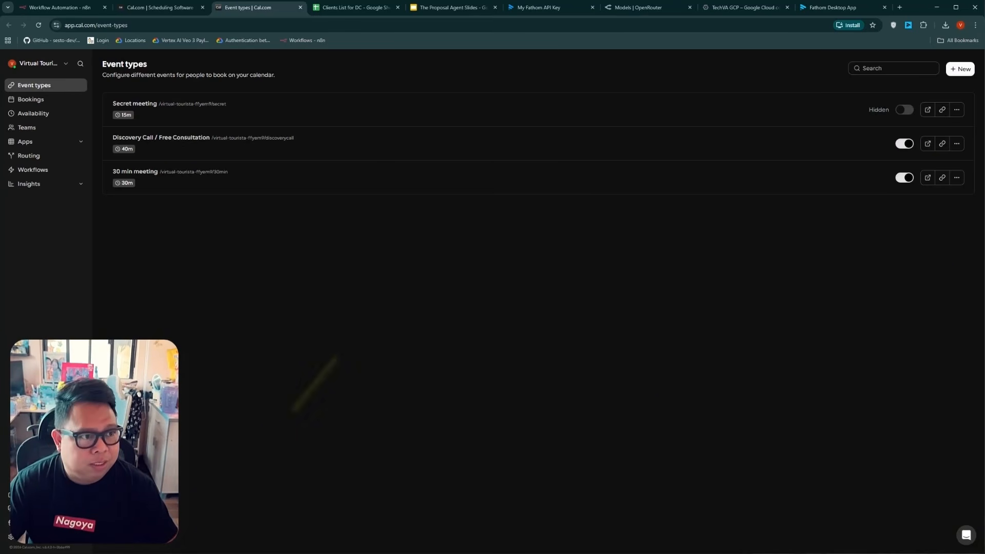
pyautogui.hotkey('ctrl', '+')
pyautogui.hotkey('ctrl', '+')
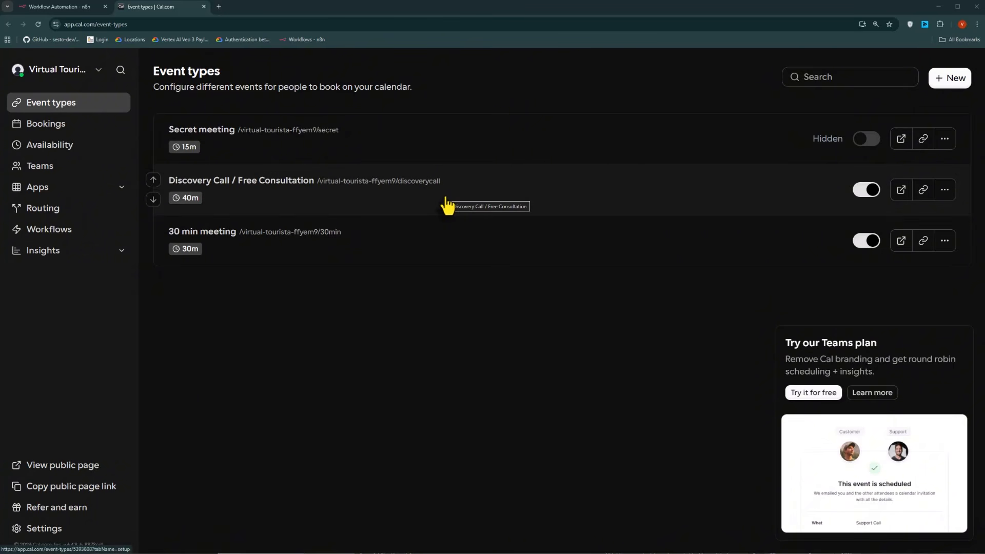
# Step: Open the Discovery Call / Free Consultation event type for editing and review the booking questions in its advanced settings
pyautogui.click(945, 190)
pyautogui.click(848, 217)
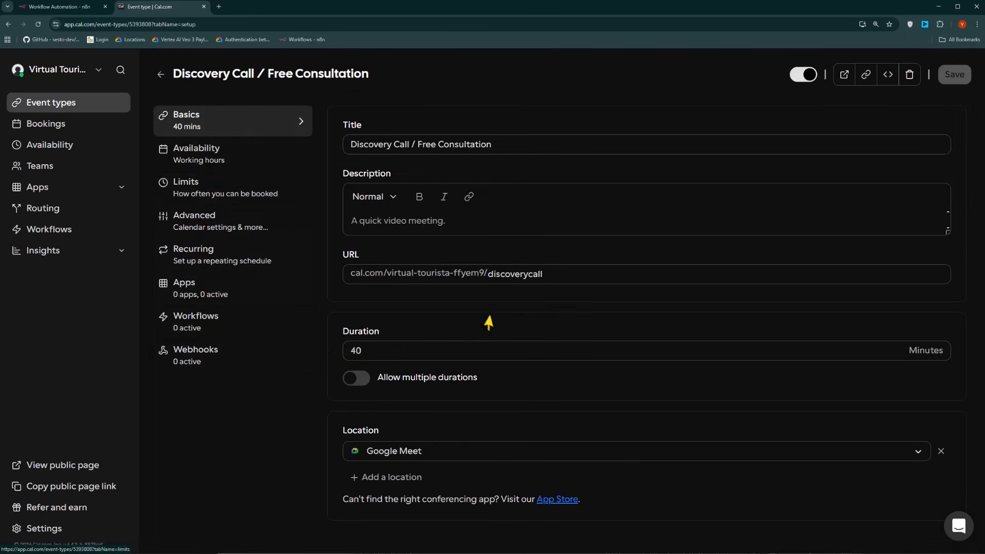
pyautogui.click(204, 225)
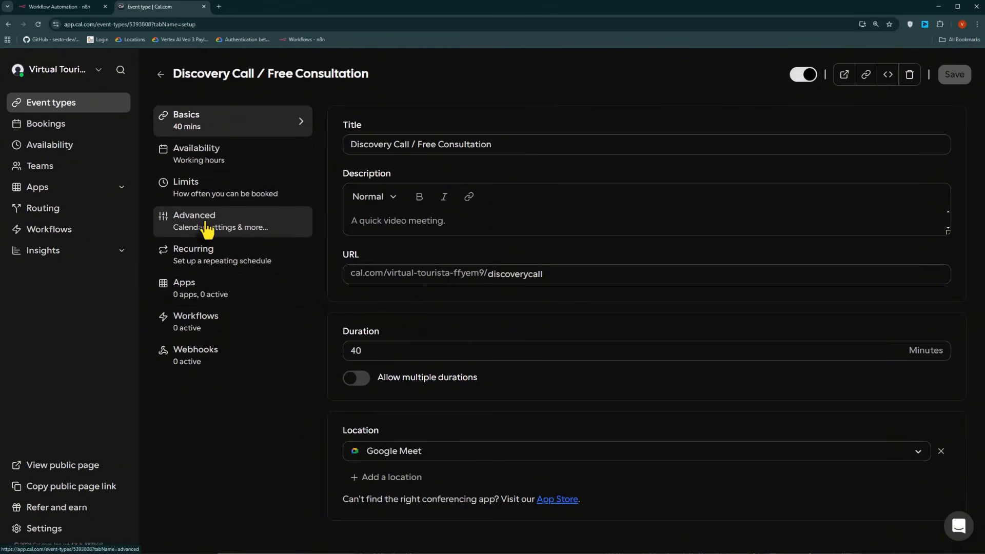
pyautogui.scroll(-13, 507, 344)
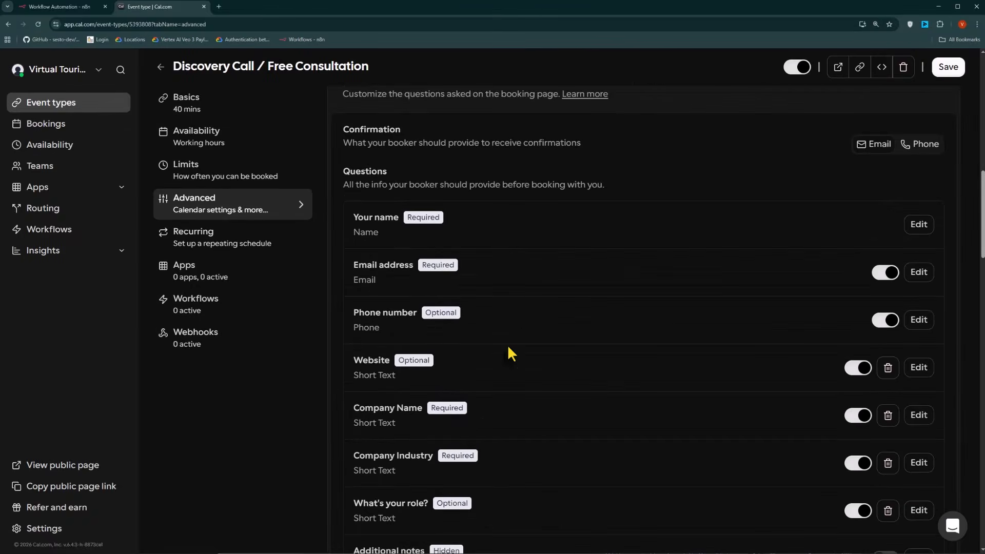
pyautogui.scroll(3, 507, 345)
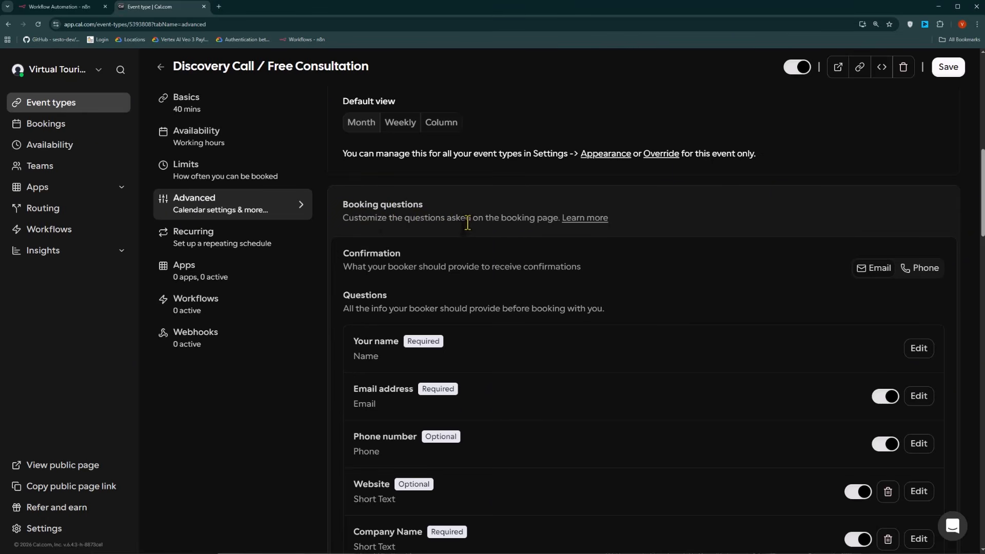
pyautogui.scroll(-2, 376, 223)
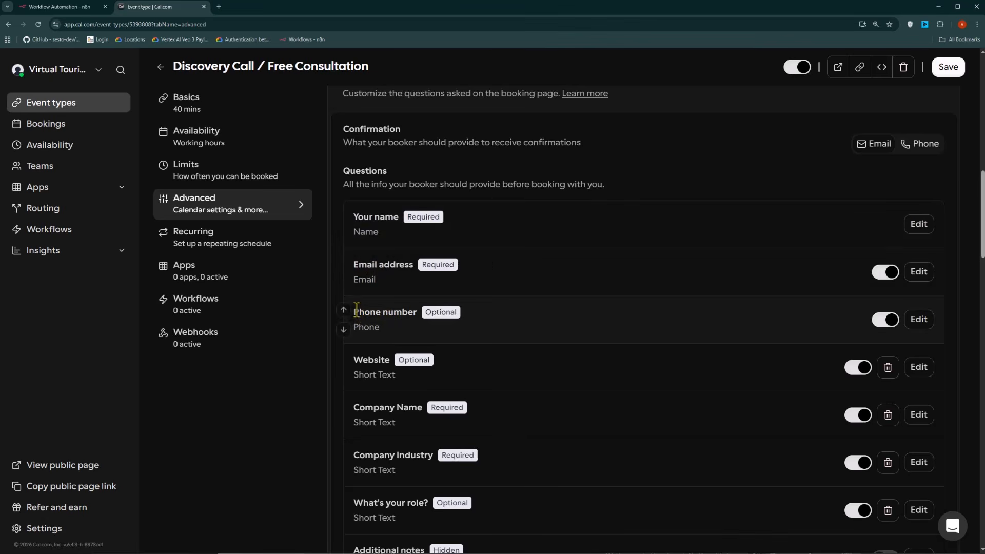
pyautogui.scroll(-1, 359, 313)
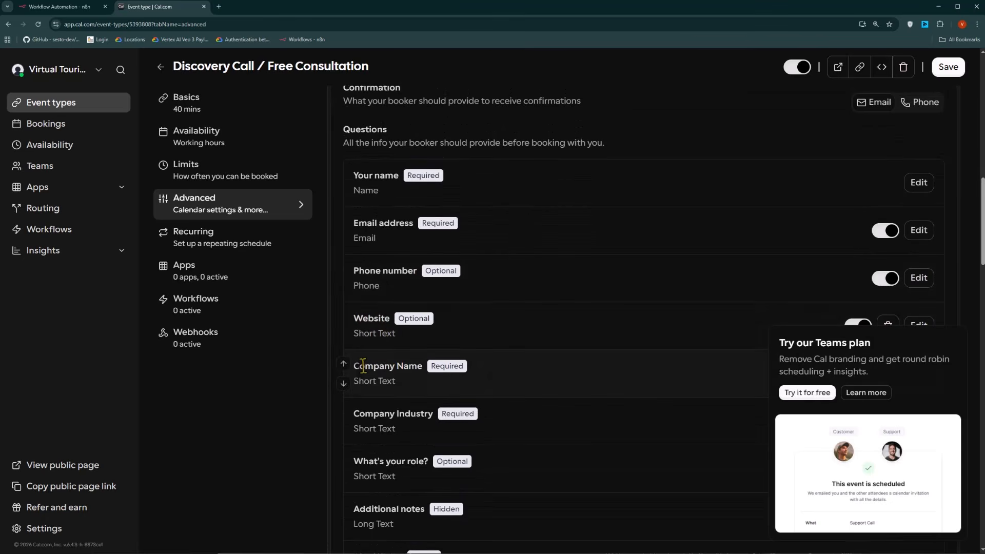
pyautogui.scroll(-2, 364, 366)
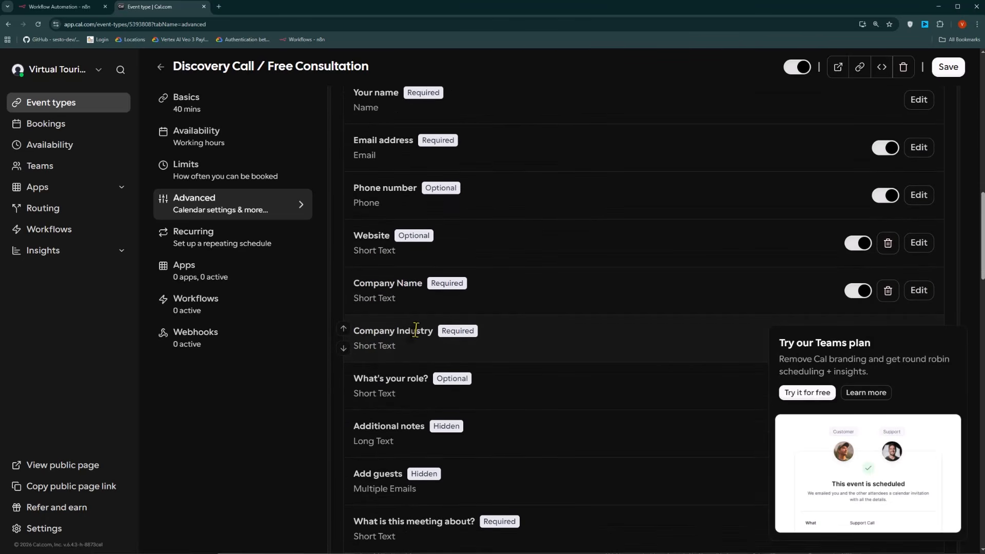
pyautogui.scroll(-2, 415, 330)
pyautogui.scroll(-1, 409, 299)
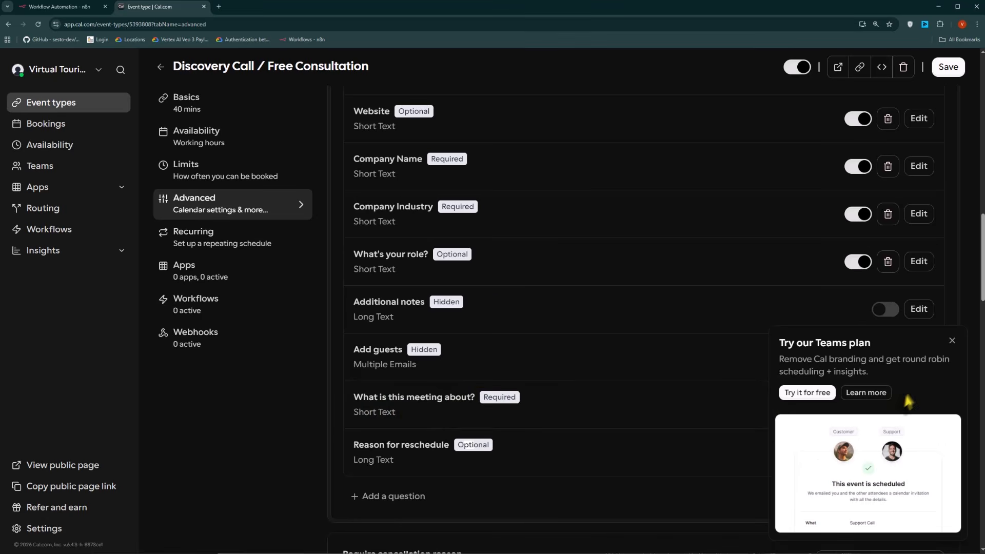
# Step: Dismiss the Teams plan offer and start a new booking question with the Short Text input type
pyautogui.click(953, 340)
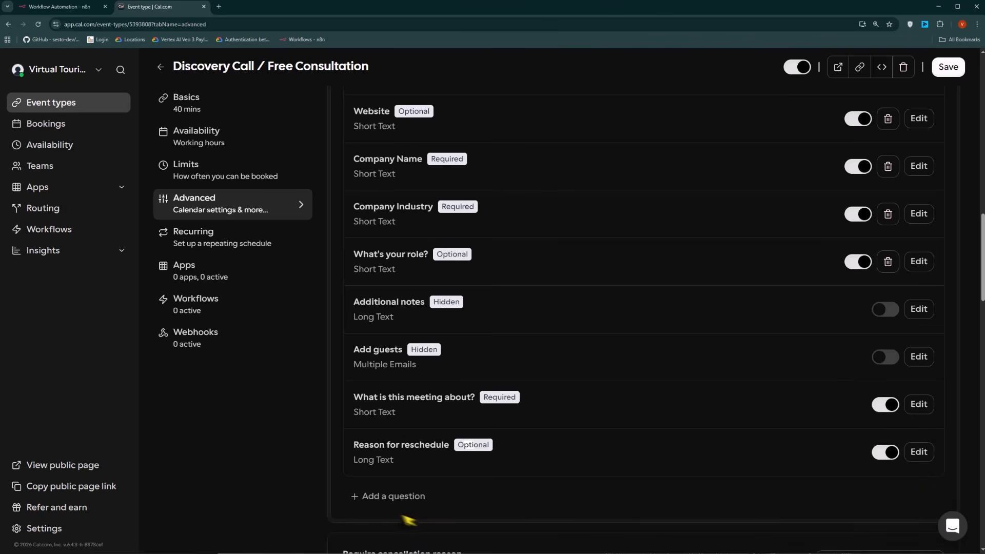
pyautogui.click(387, 497)
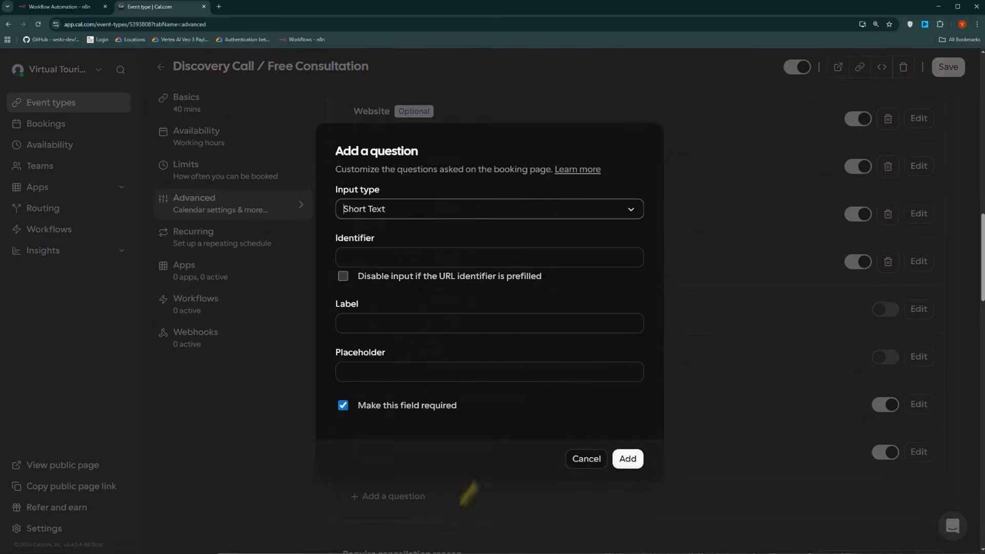
pyautogui.click(432, 208)
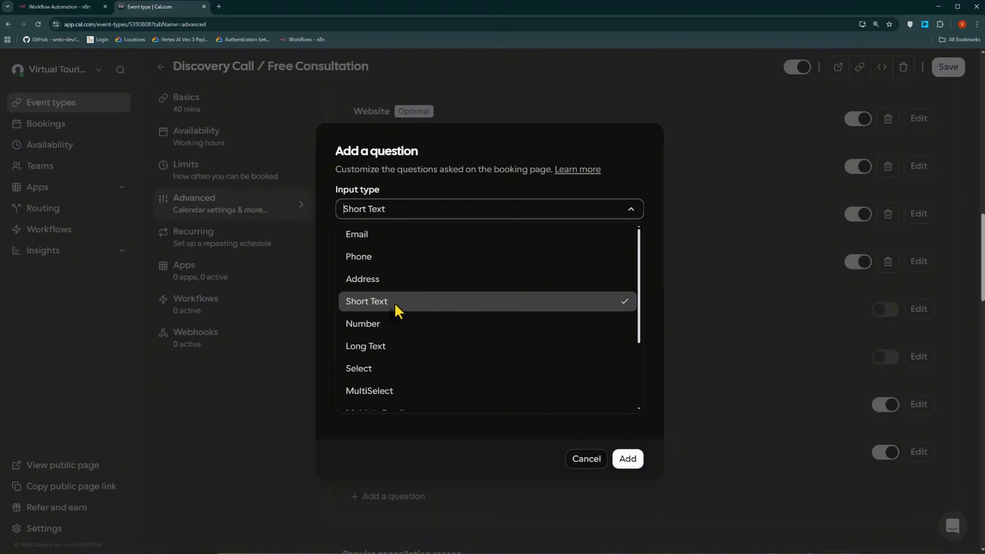
pyautogui.click(377, 304)
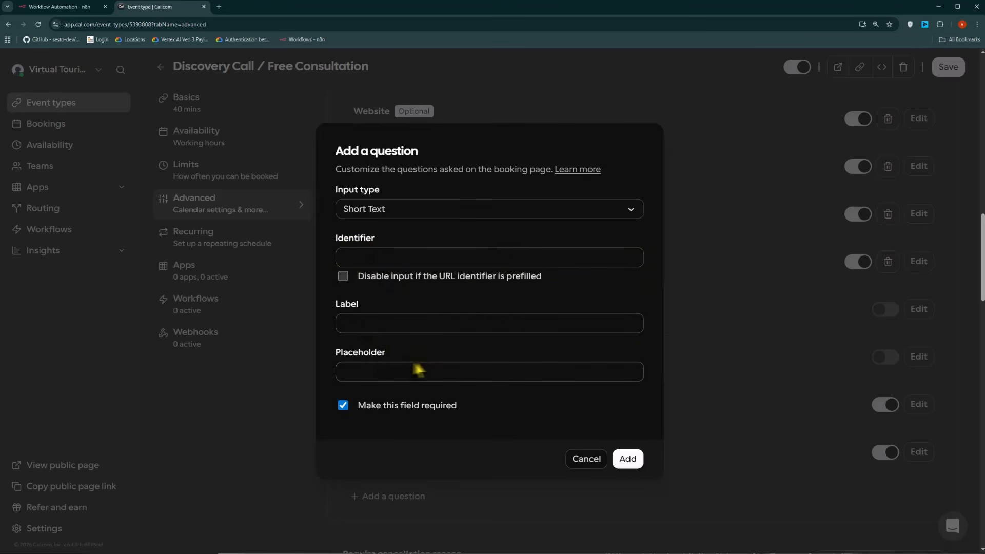
# Step: Label the new booking question "Your Name" and set its identifier to your-name
pyautogui.scroll(2, 389, 235)
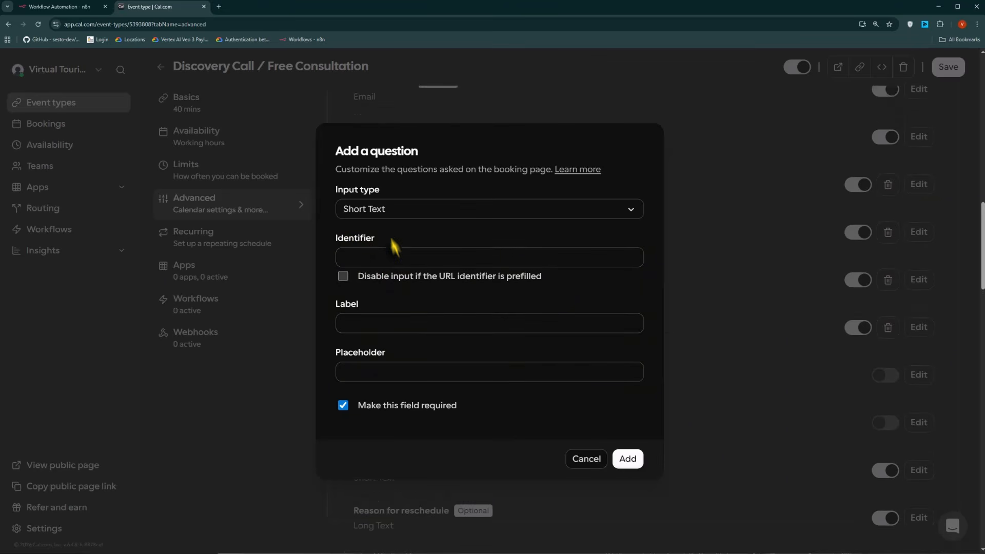
pyautogui.click(360, 319)
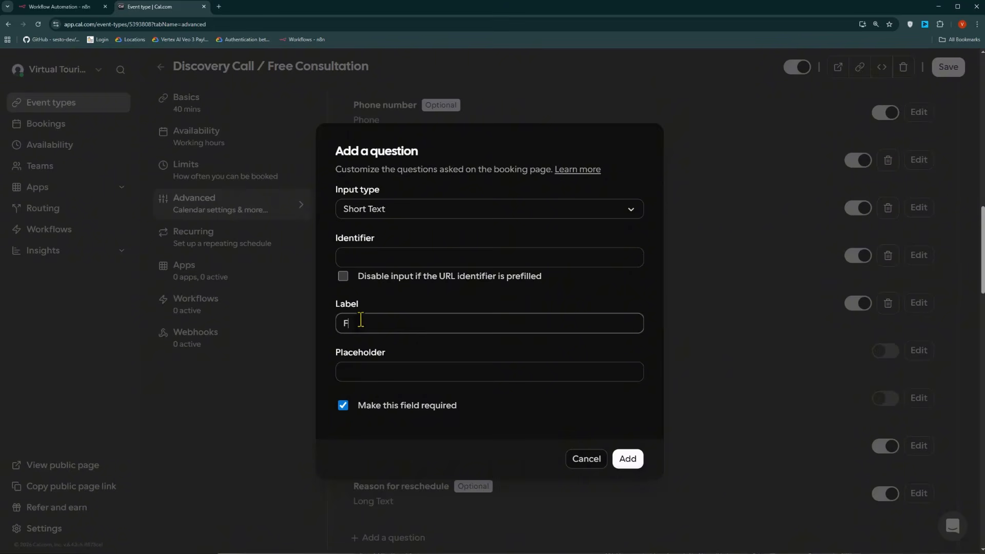
pyautogui.write('Your Name')
pyautogui.click(385, 260)
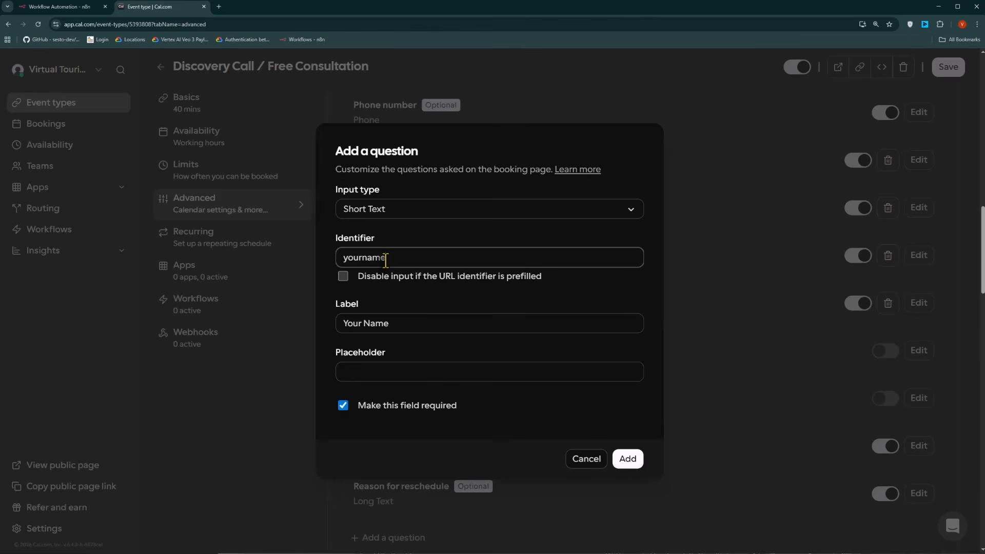
pyautogui.press('Left')
pyautogui.press('Left')
pyautogui.press('Left')
pyautogui.press('Left')
pyautogui.write('-')
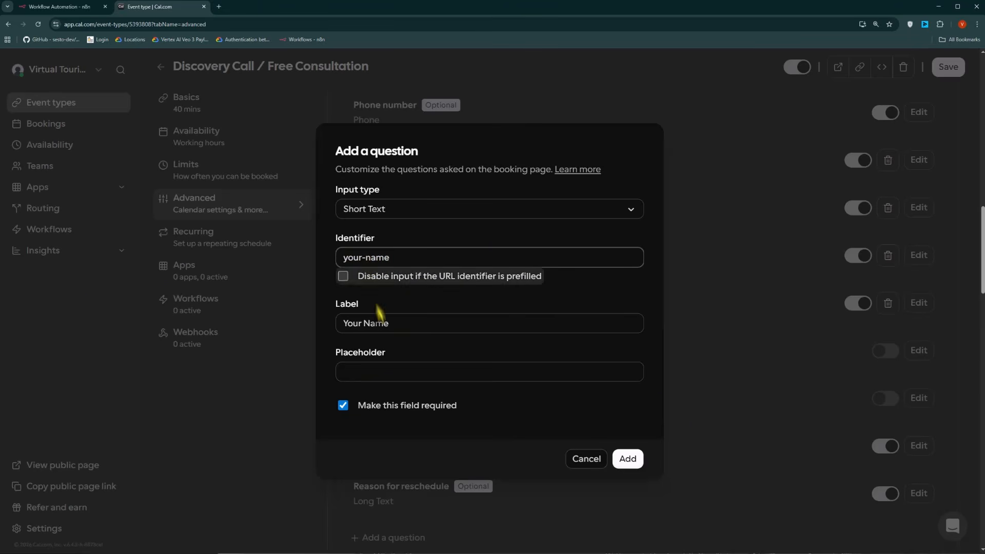
# Step: Replace the new question's identifier with Your-Name to match its label, and discard the question
pyautogui.doubleClick(365, 257)
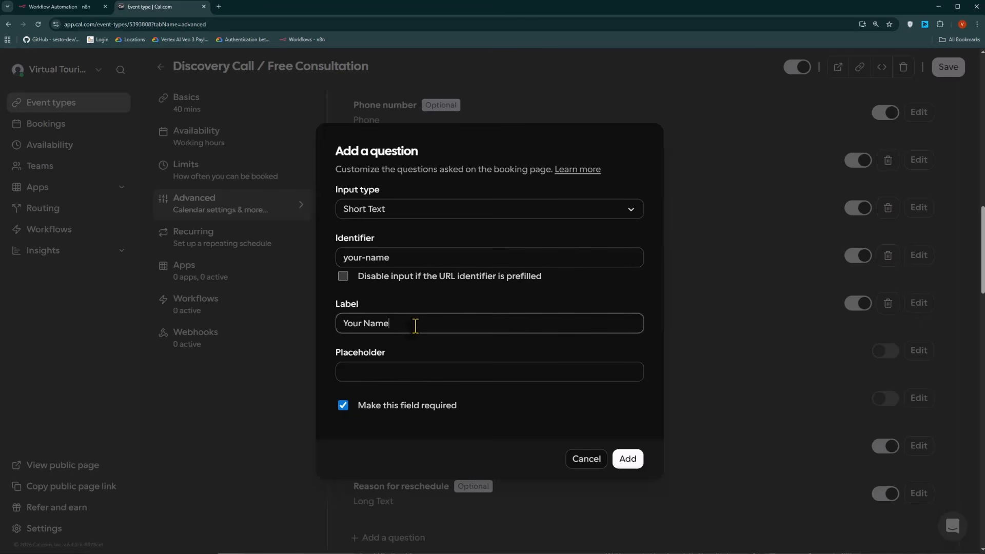
pyautogui.tripleClick(416, 326)
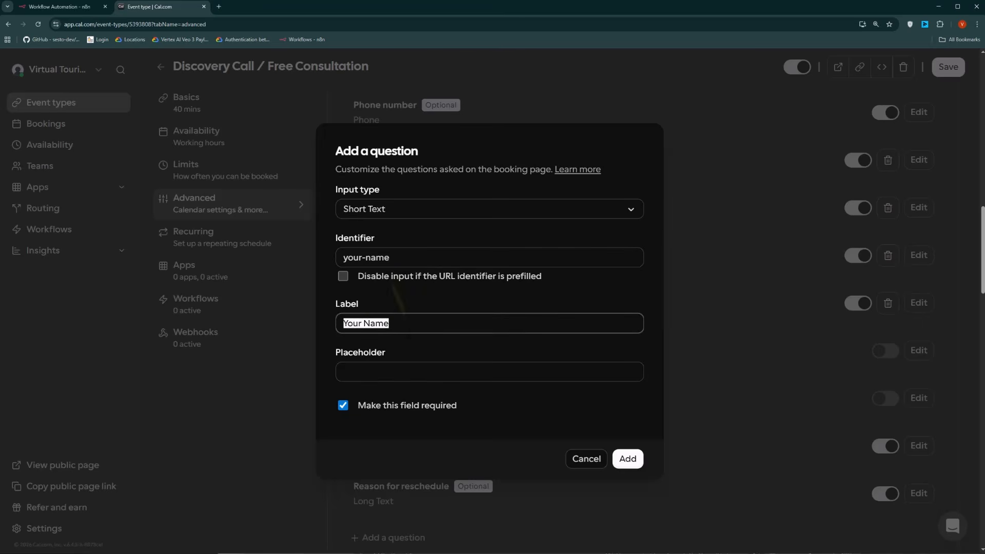
pyautogui.tripleClick(395, 255)
pyautogui.press('BackSpace')
pyautogui.write('Your-Name')
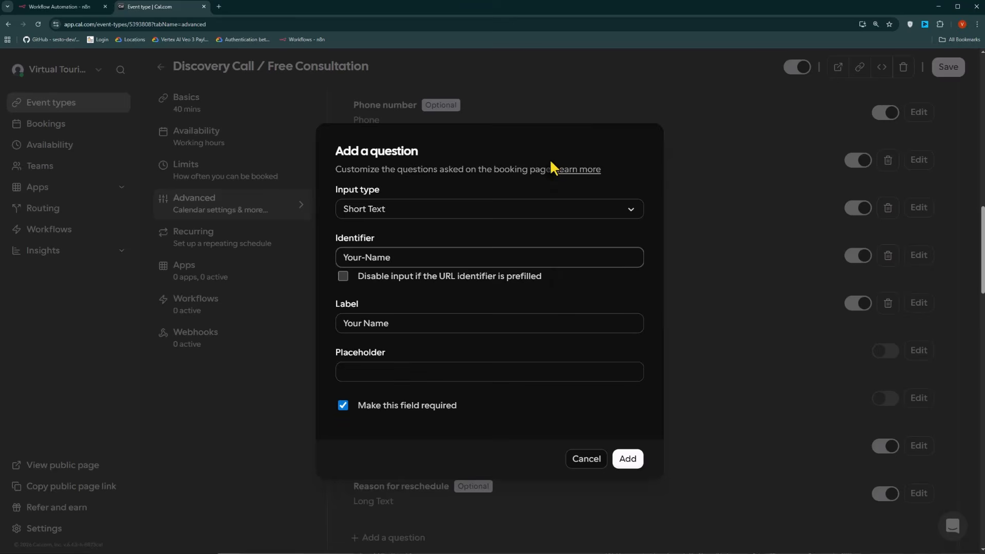
pyautogui.press('Escape')
# Step: Check the identifiers and labels of the existing Your name and Website questions, closing each without saving
pyautogui.scroll(2, 396, 356)
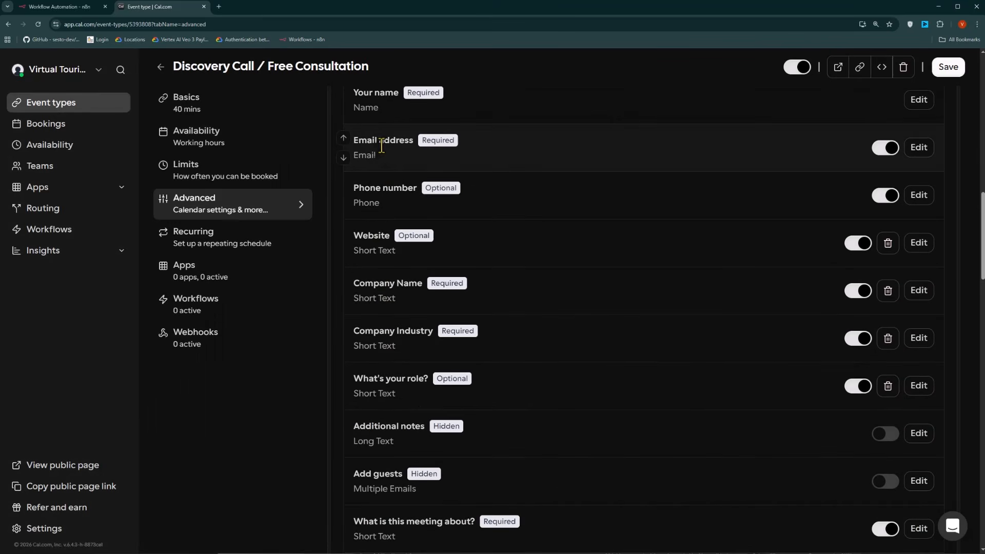
pyautogui.scroll(1, 381, 146)
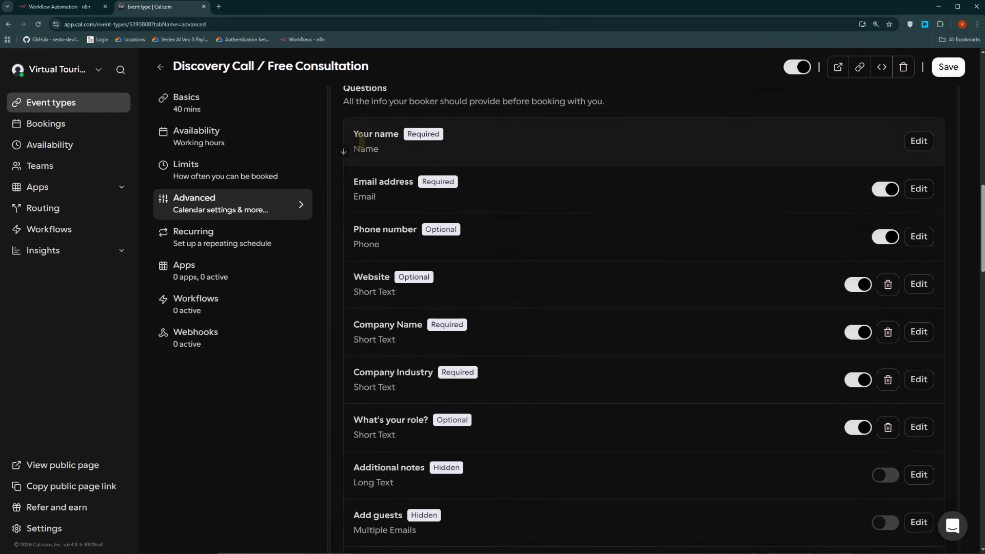
pyautogui.click(919, 143)
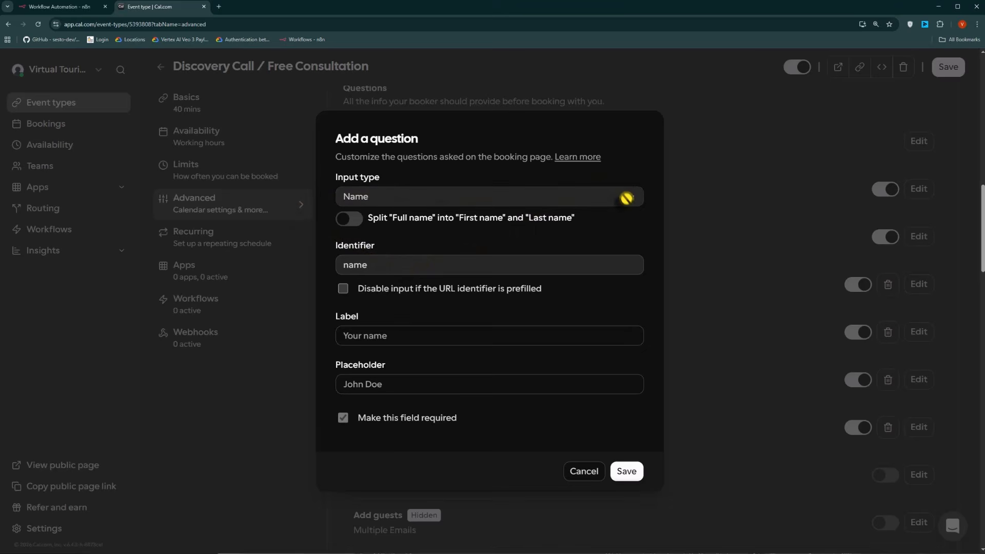
pyautogui.click(584, 471)
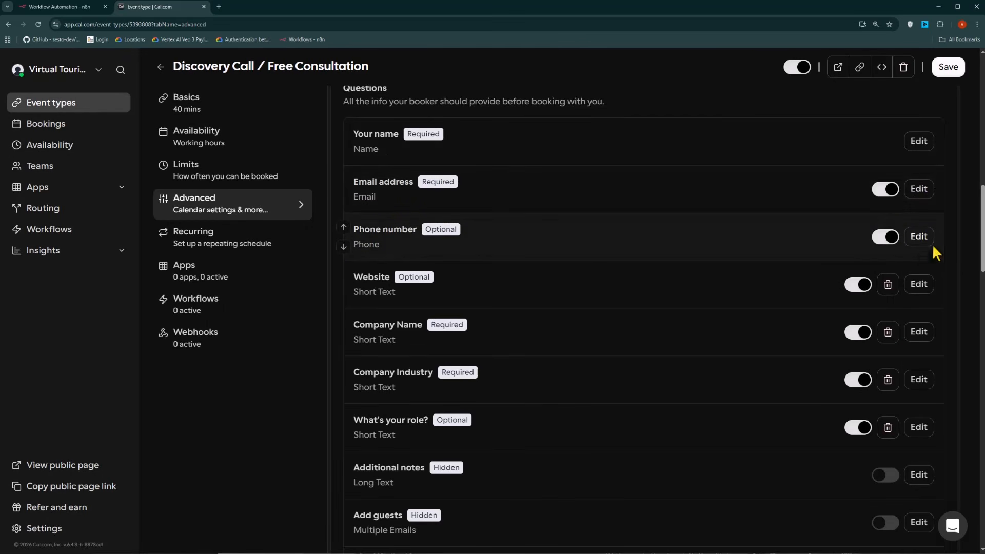
pyautogui.click(920, 290)
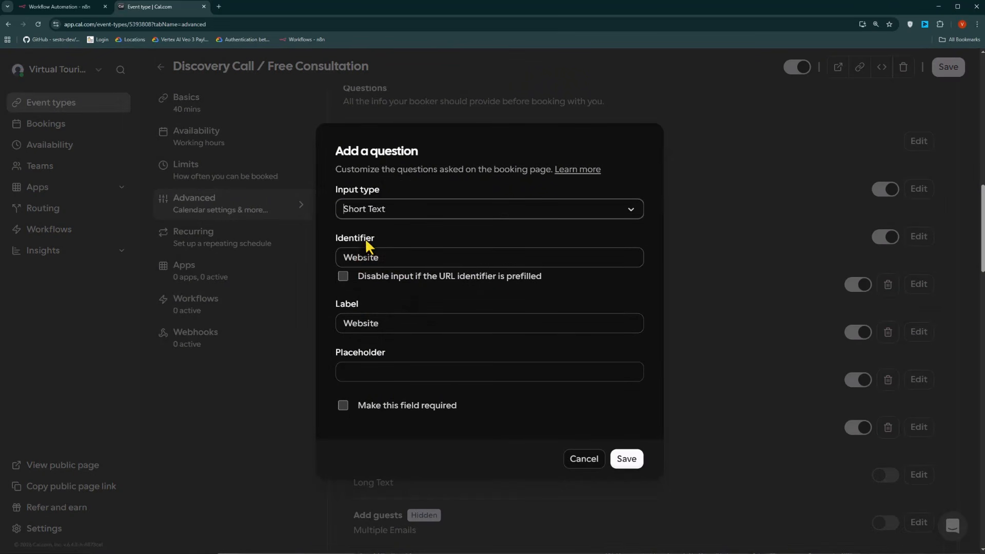
pyautogui.click(584, 459)
# Step: Check the identifiers of the Company Name, Company Industry and "What's your role?" questions, closing each without saving
pyautogui.click(910, 338)
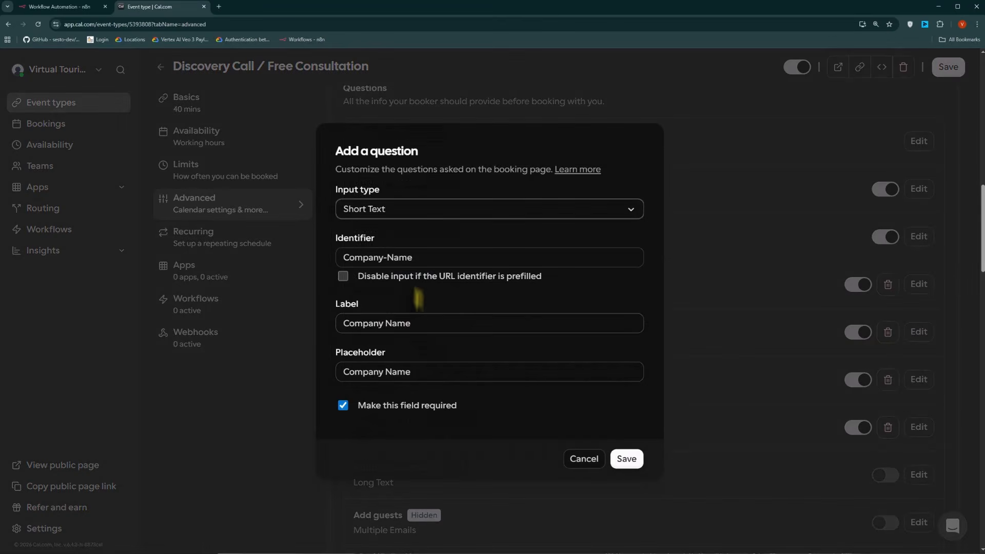
pyautogui.click(580, 462)
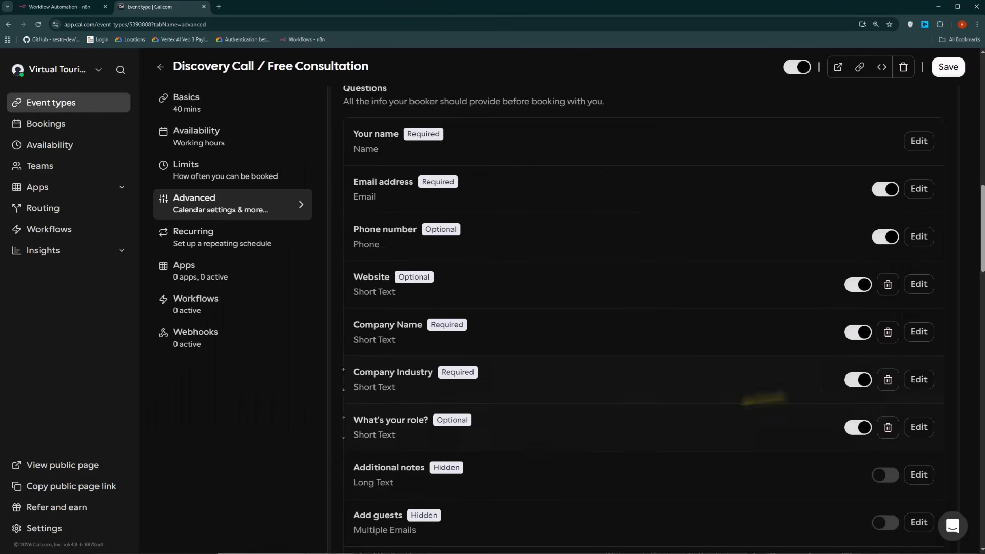
pyautogui.click(915, 383)
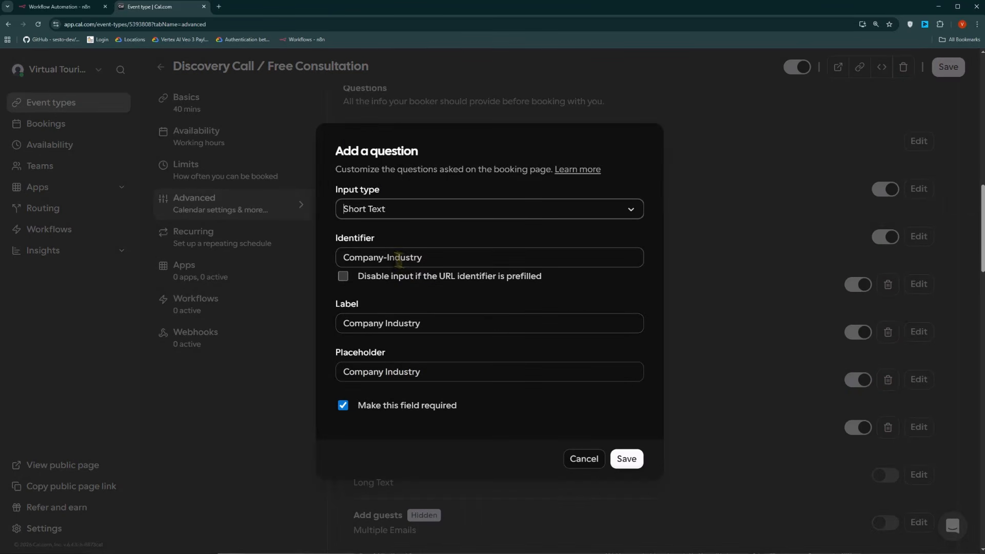
pyautogui.click(584, 462)
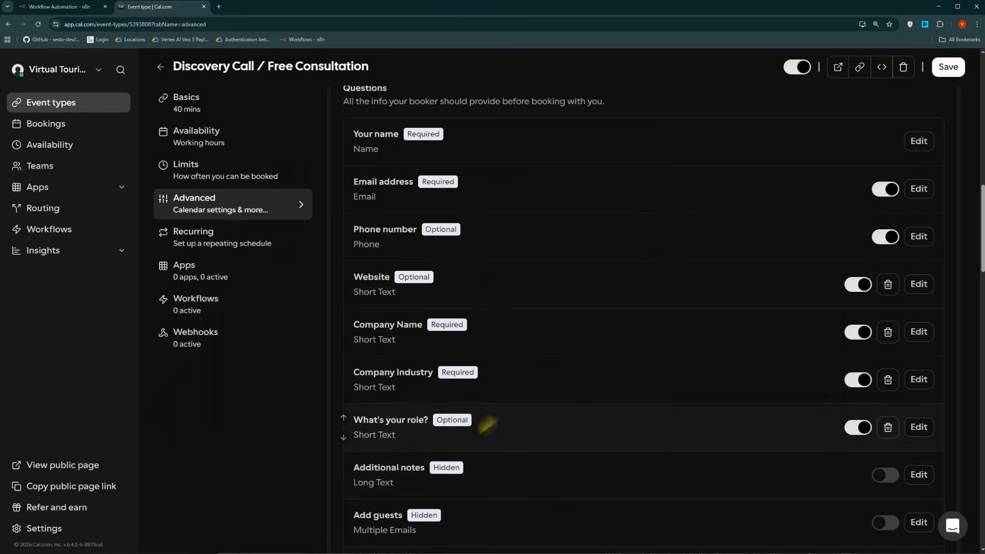
pyautogui.click(918, 431)
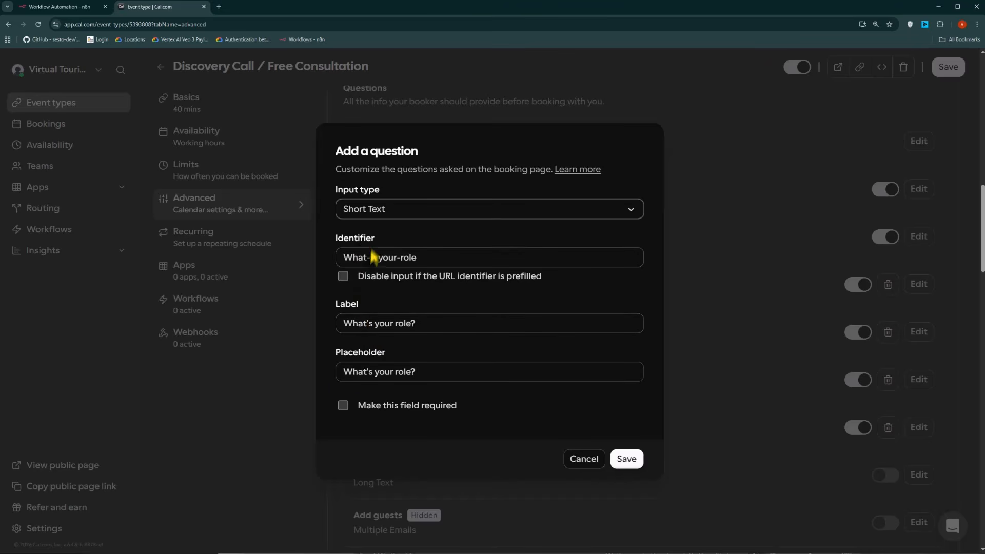
pyautogui.click(577, 461)
# Step: Check the identifier of the "What is this meeting about?" question, glance at the n8n Webhook node, and close the question without saving
pyautogui.scroll(-5, 778, 415)
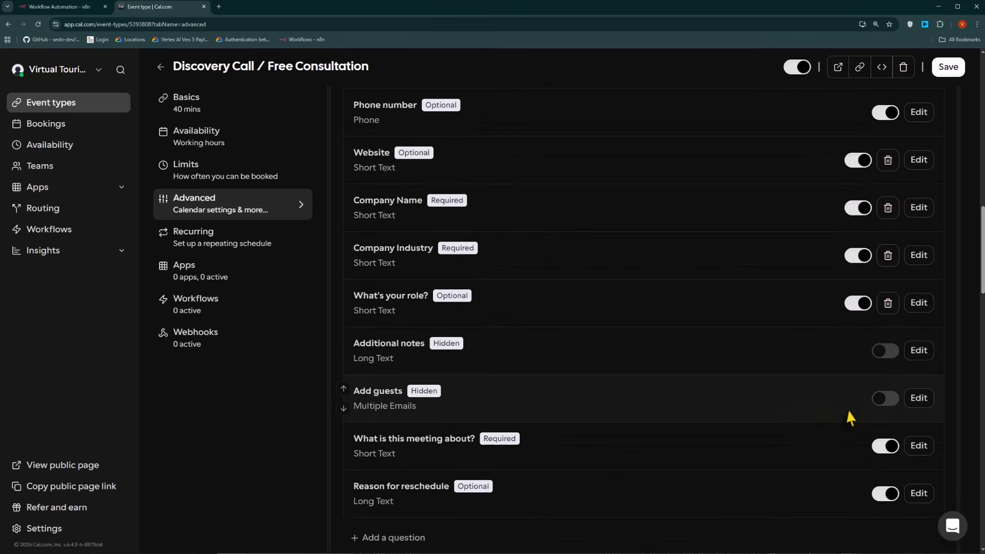
pyautogui.click(927, 412)
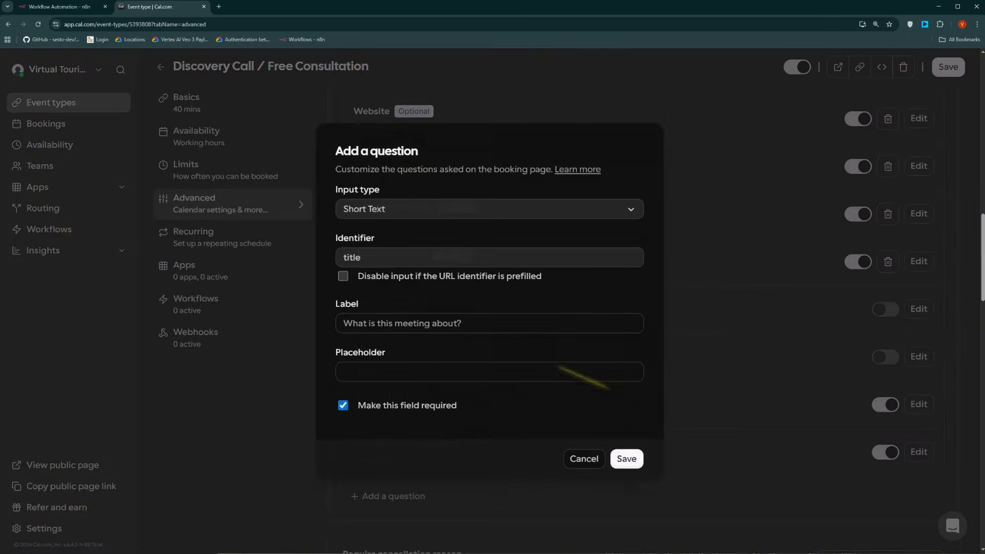
pyautogui.doubleClick(352, 258)
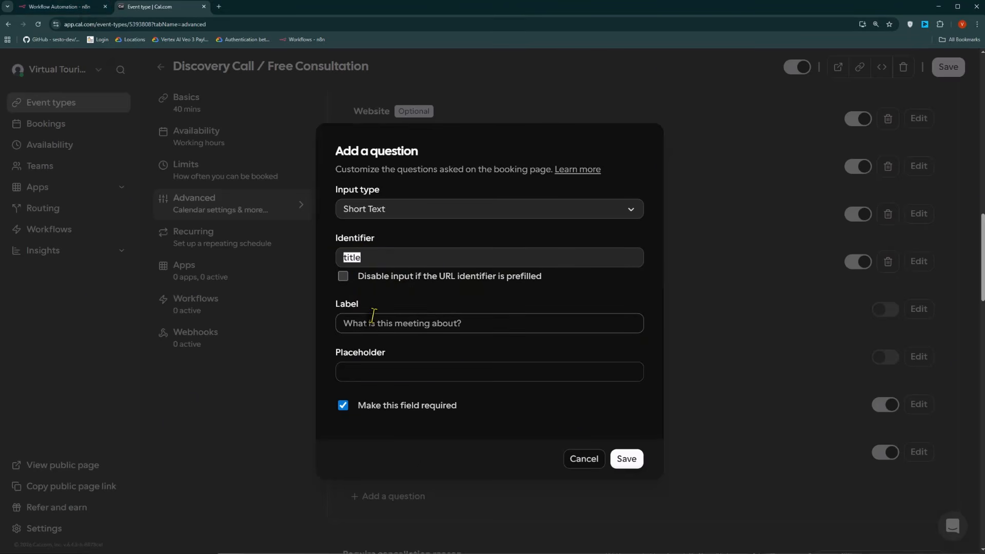
pyautogui.click(75, 9)
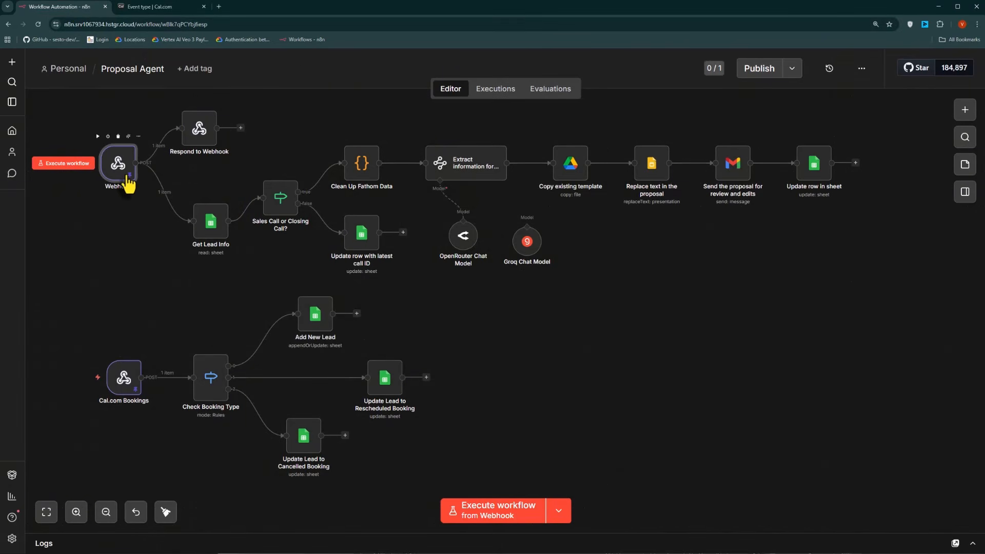
pyautogui.doubleClick(127, 178)
pyautogui.click(149, 7)
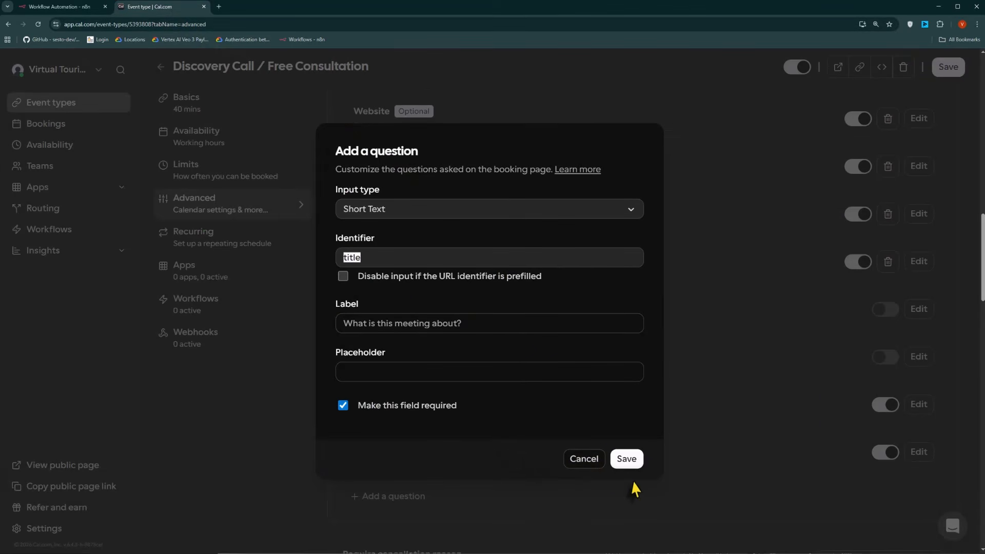
pyautogui.click(585, 461)
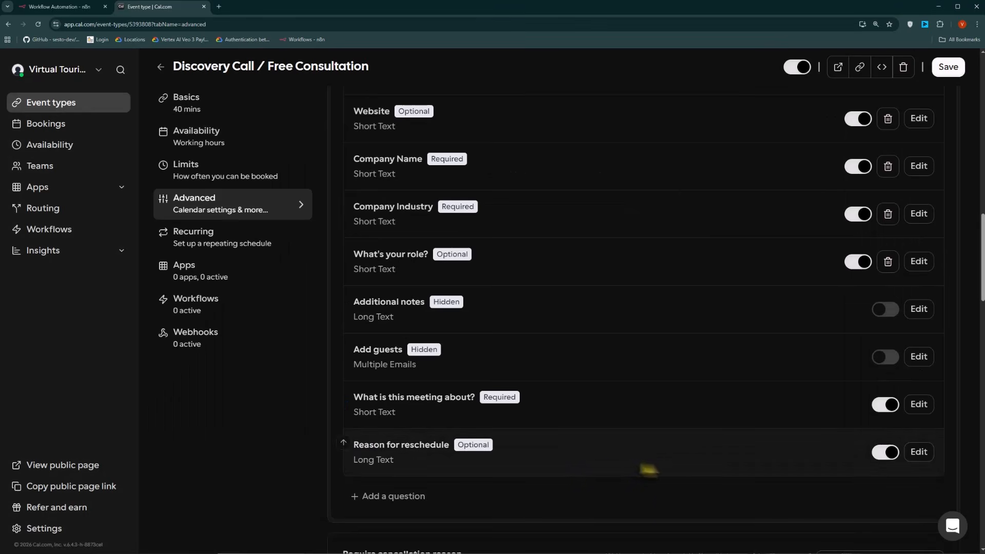
# Step: Draft a new question labelled "What's the meeting about?" with identifier What-s-the-meeting-about, and discard it
pyautogui.click(406, 496)
pyautogui.click(427, 323)
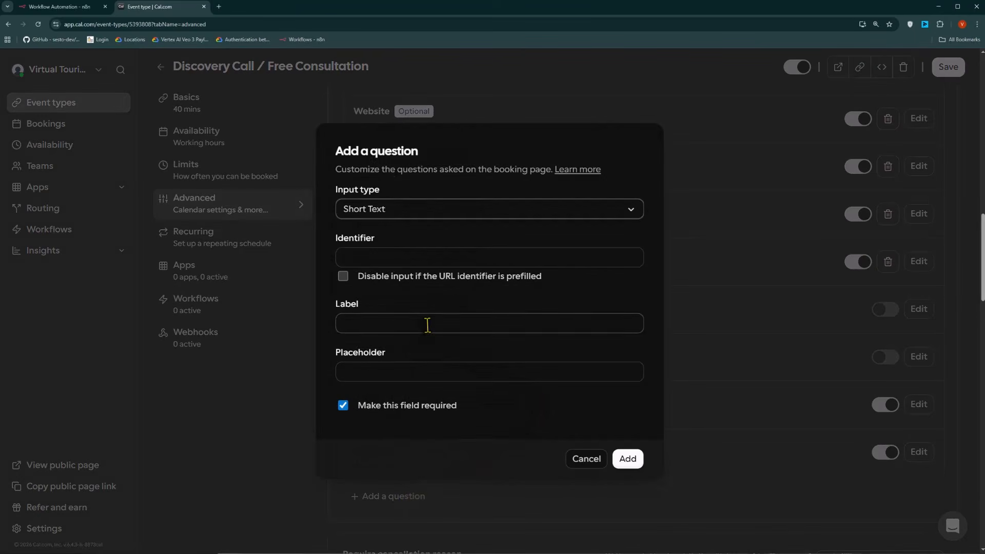
pyautogui.write('What')
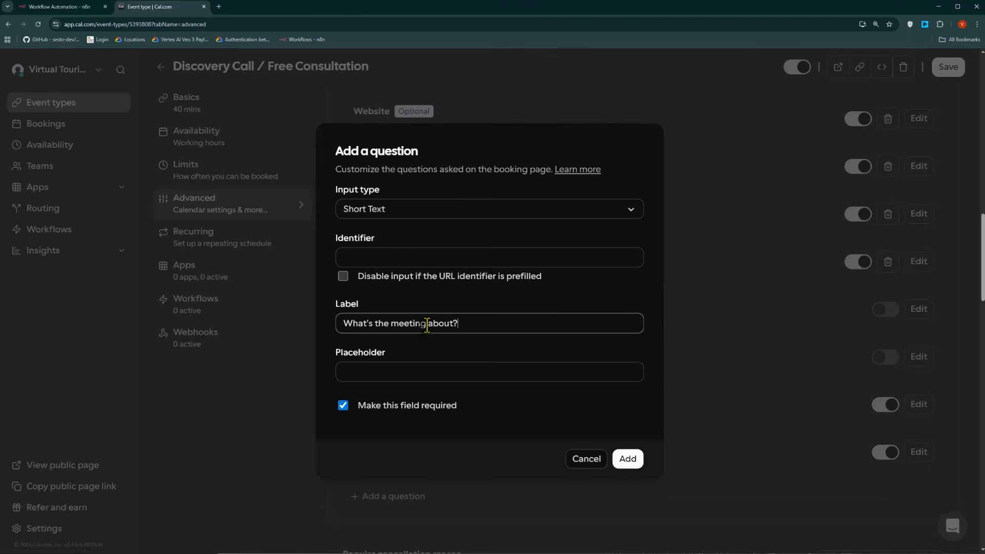
pyautogui.write("'s the meeting about?")
pyautogui.hotkey('ctrl', 'a')
pyautogui.hotkey('ctrl', 'c')
pyautogui.click(391, 259)
pyautogui.hotkey('ctrl', 'v')
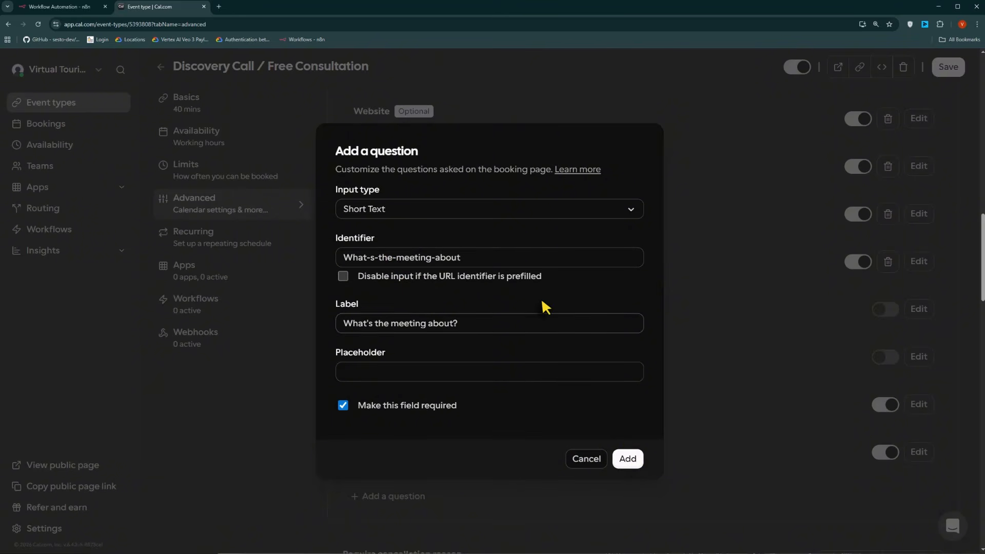
pyautogui.click(579, 462)
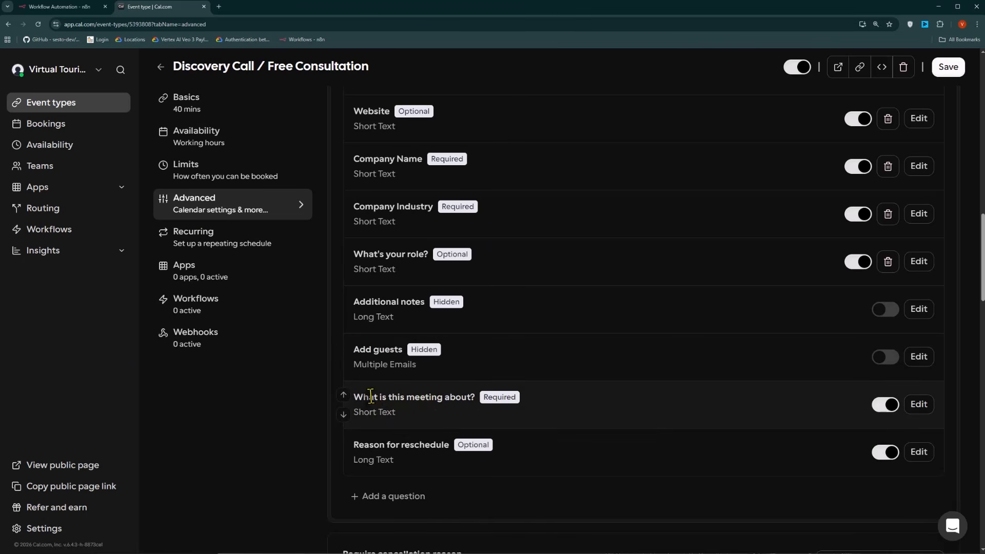
# Step: Recheck the identifier of the existing "What is this meeting about?" question, close it unsaved and return to the Event types list
pyautogui.click(917, 408)
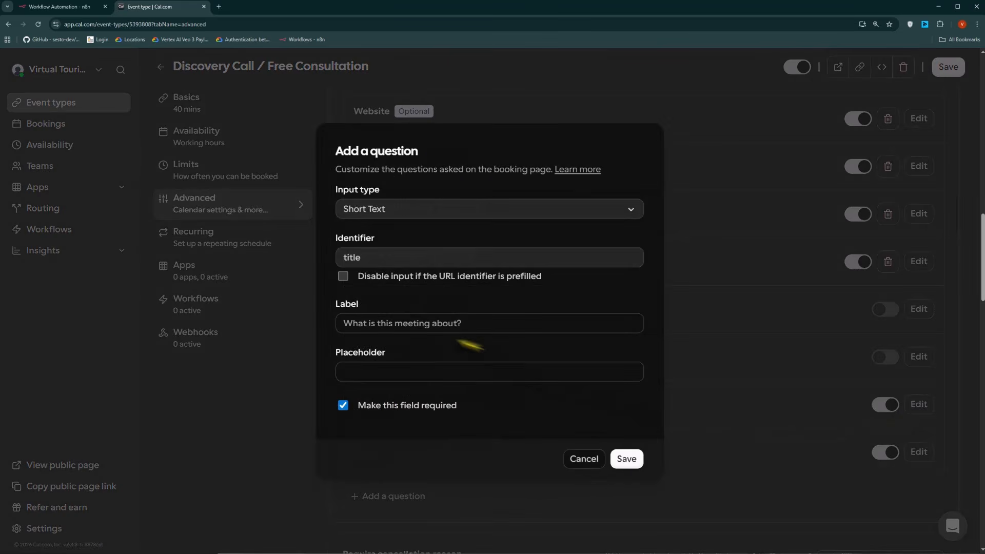
pyautogui.doubleClick(352, 257)
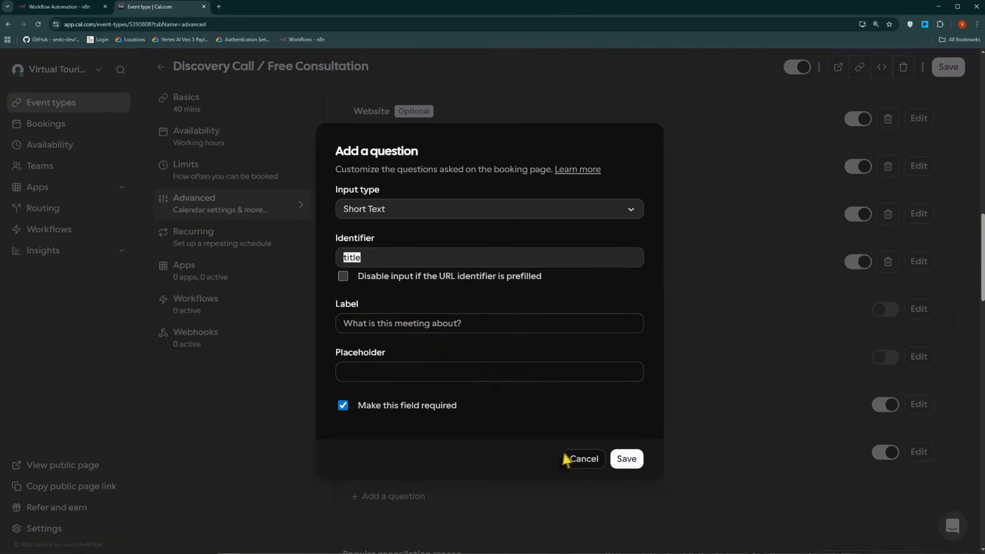
pyautogui.click(584, 460)
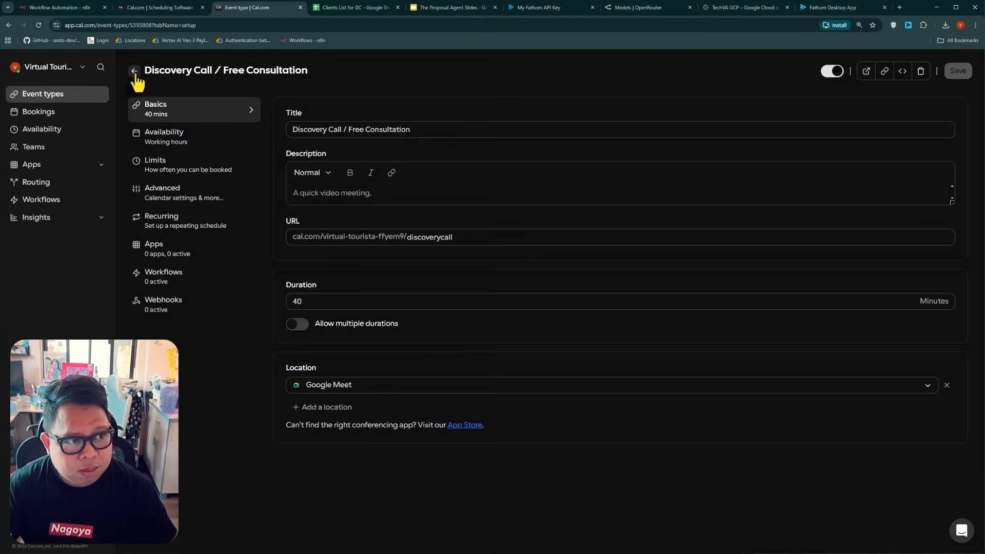
pyautogui.click(135, 71)
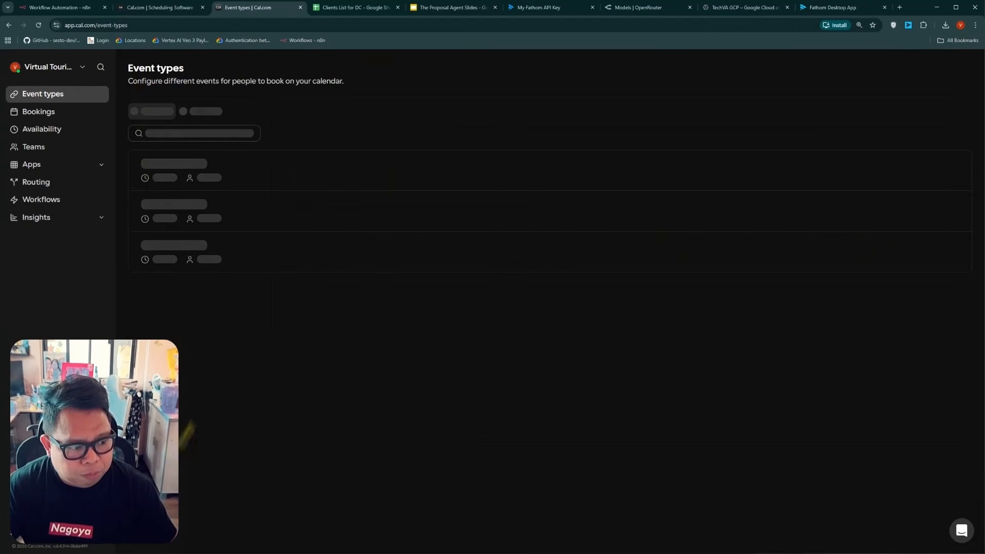
# Step: Open the developer Webhooks page in the Cal.com settings
pyautogui.click(60, 540)
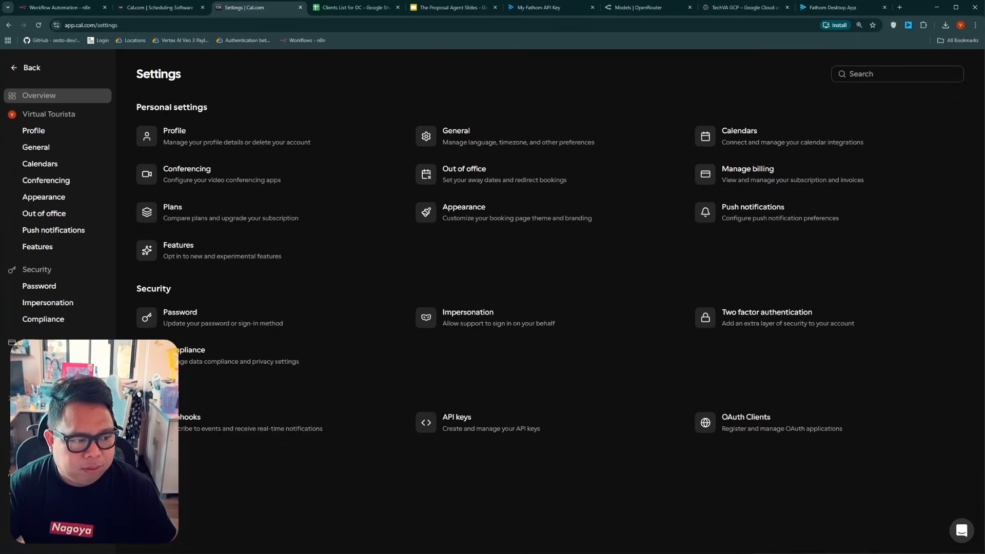
pyautogui.hotkey('ctrl', '+')
pyautogui.hotkey('ctrl', '-')
pyautogui.hotkey('ctrl', '-')
pyautogui.hotkey('ctrl', '+')
pyautogui.hotkey('ctrl', '+')
pyautogui.hotkey('ctrl', '+')
pyautogui.hotkey('ctrl', '+')
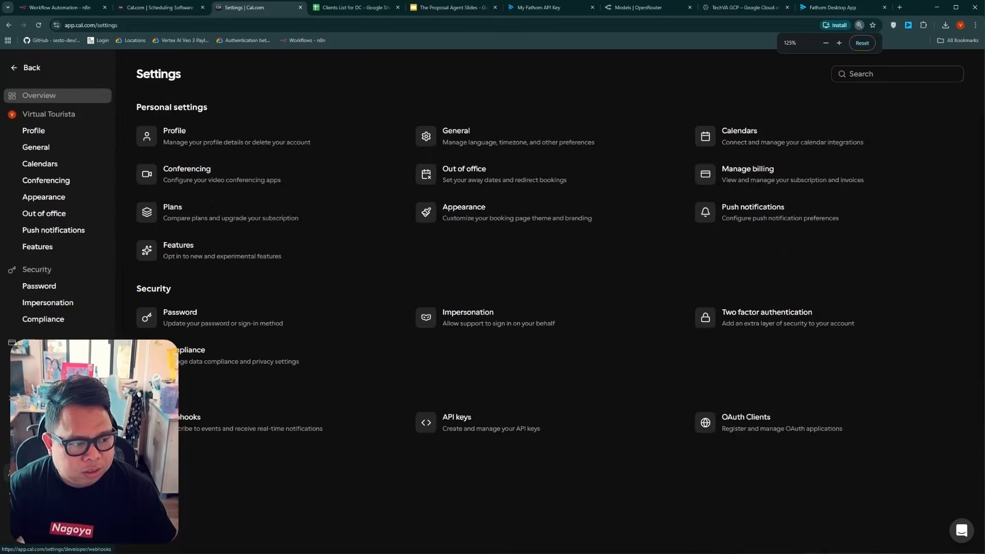
pyautogui.hotkey('ctrl', '-')
pyautogui.hotkey('ctrl', '-')
pyautogui.hotkey('ctrl', '-')
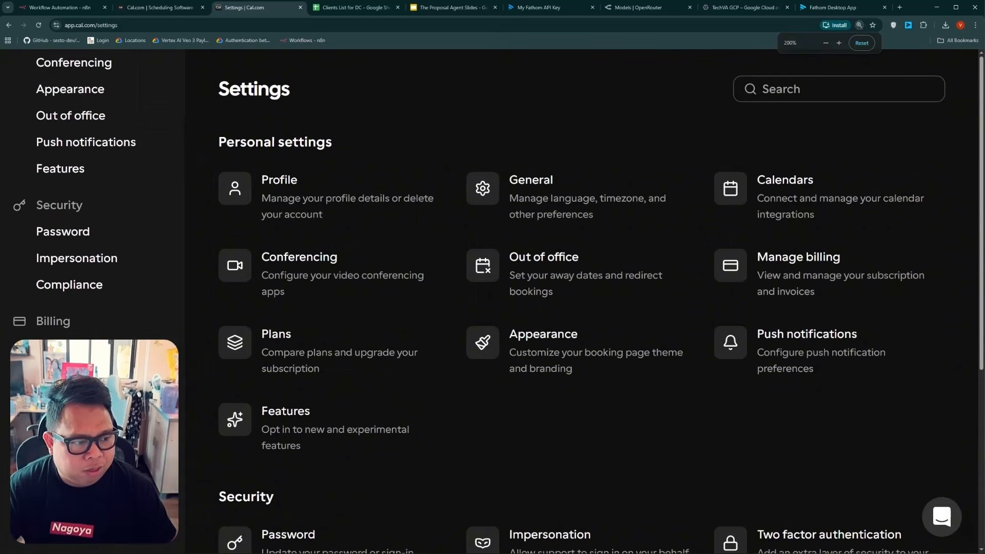
pyautogui.hotkey('ctrl', '-')
pyautogui.hotkey('ctrl', '-')
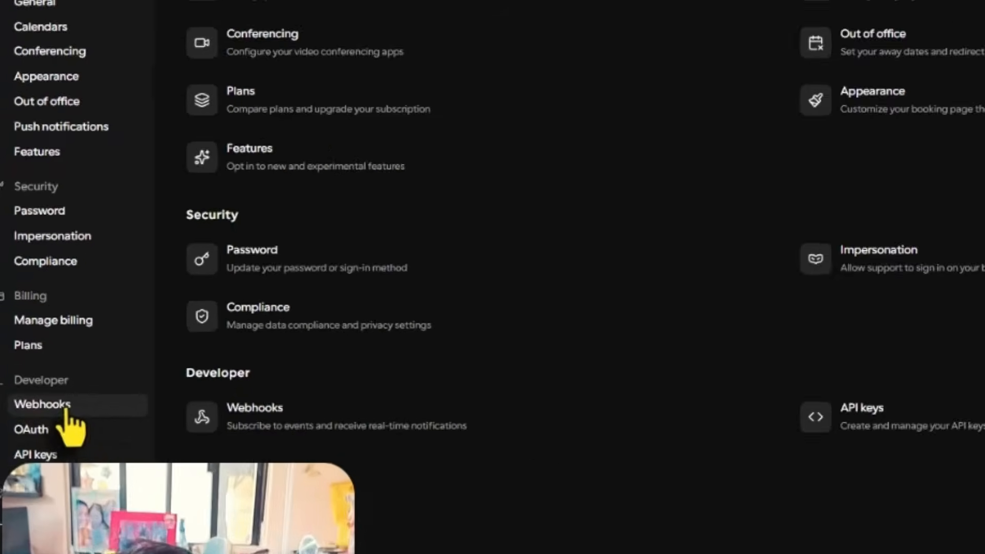
pyautogui.hotkey('ctrl', '+')
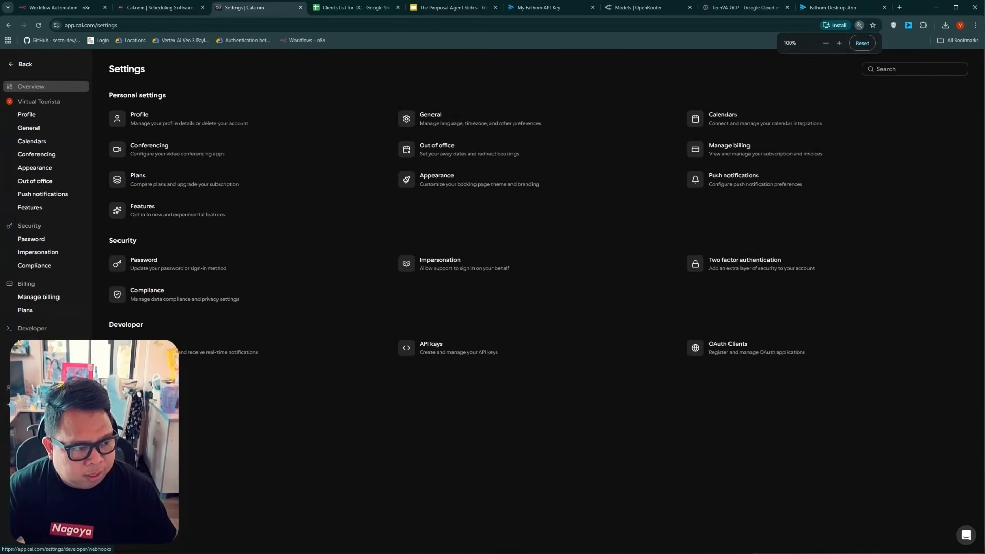
pyautogui.click(31, 342)
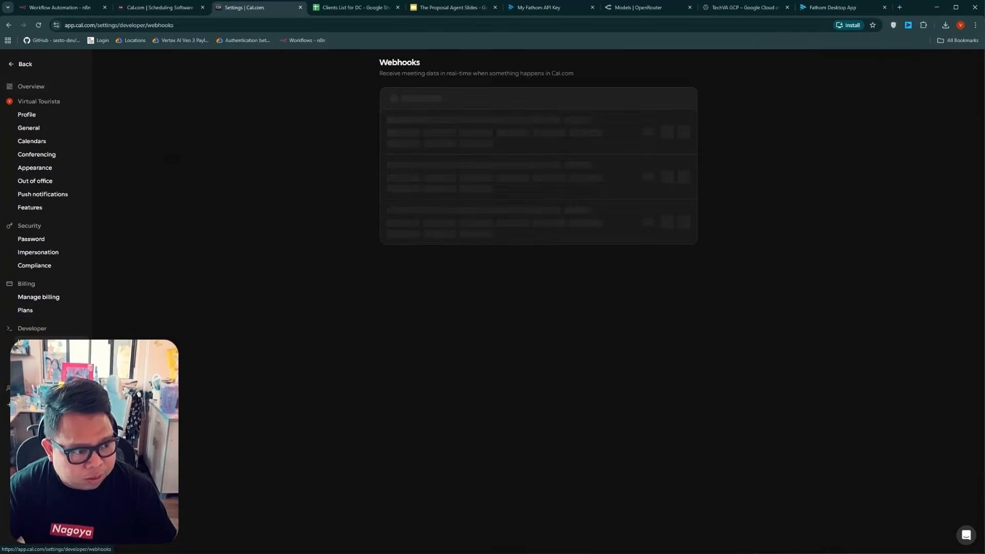
pyautogui.hotkey('ctrl', '+')
pyautogui.hotkey('ctrl', '+')
pyautogui.hotkey('ctrl', '+')
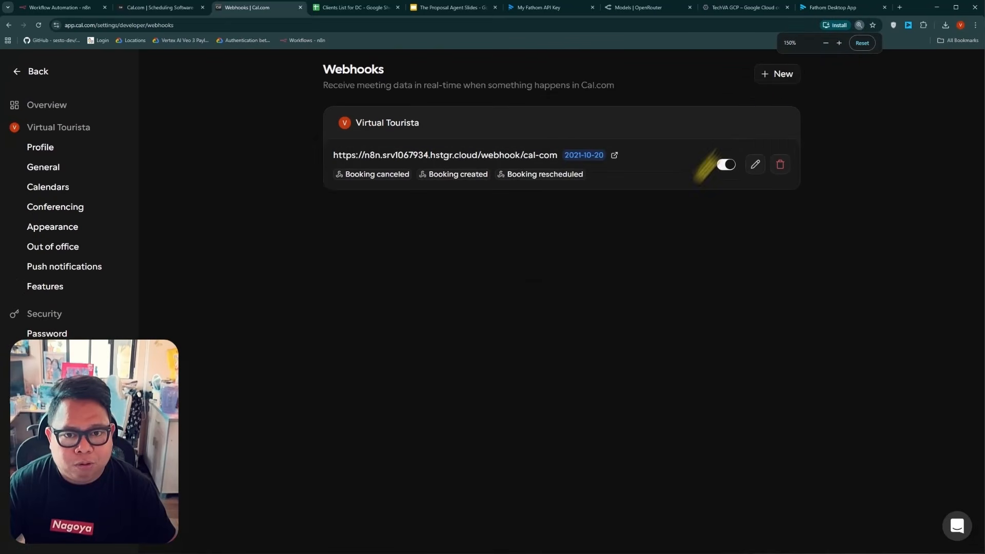
# Step: Start a new Cal.com webhook and copy the production URL from the Cal.com Bookings node in n8n
pyautogui.click(774, 75)
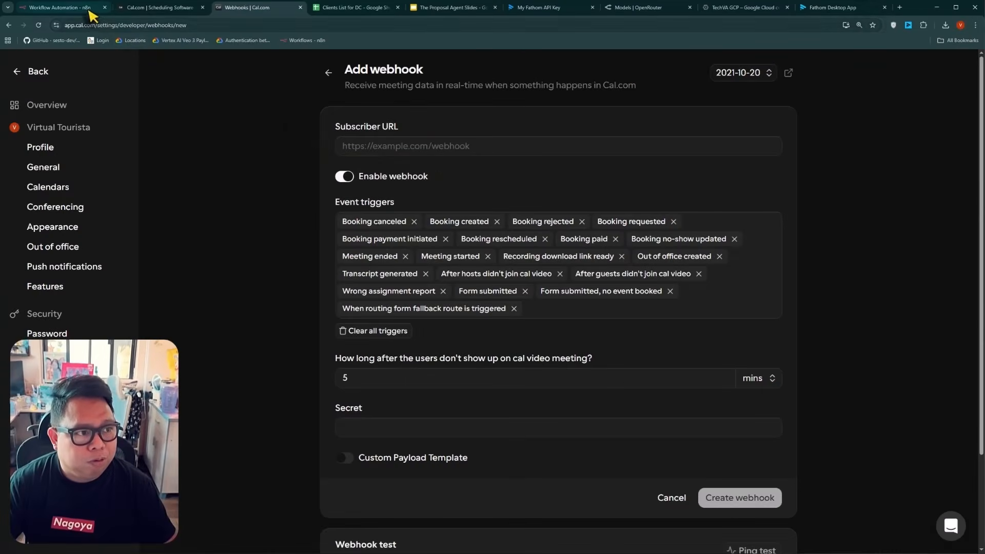
pyautogui.click(77, 11)
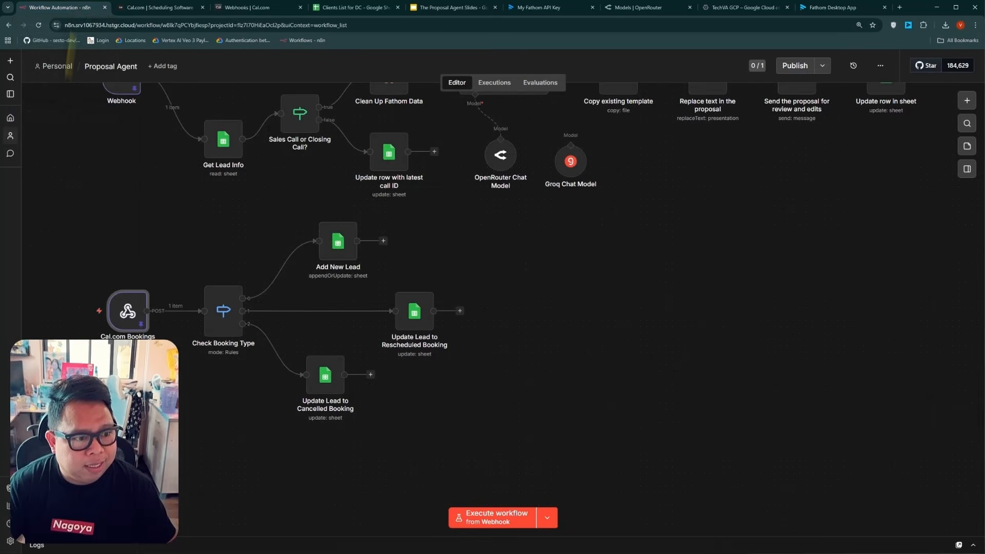
pyautogui.doubleClick(128, 312)
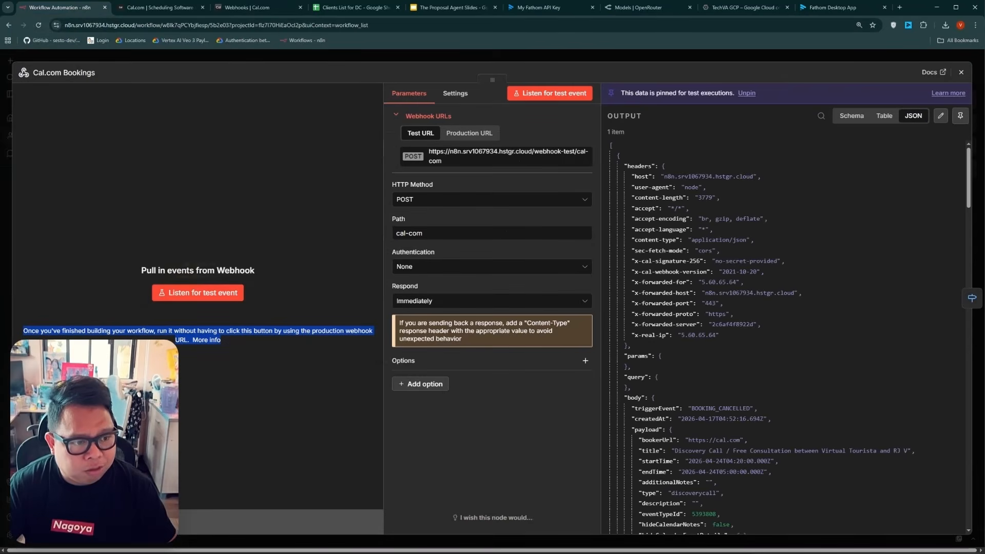
pyautogui.click(469, 134)
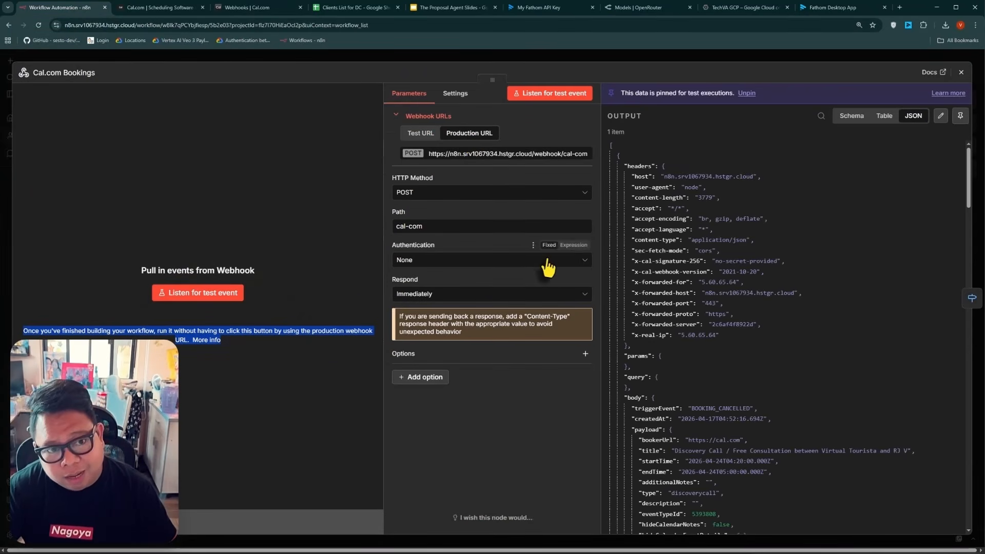
pyautogui.hotkey('ctrl', '+')
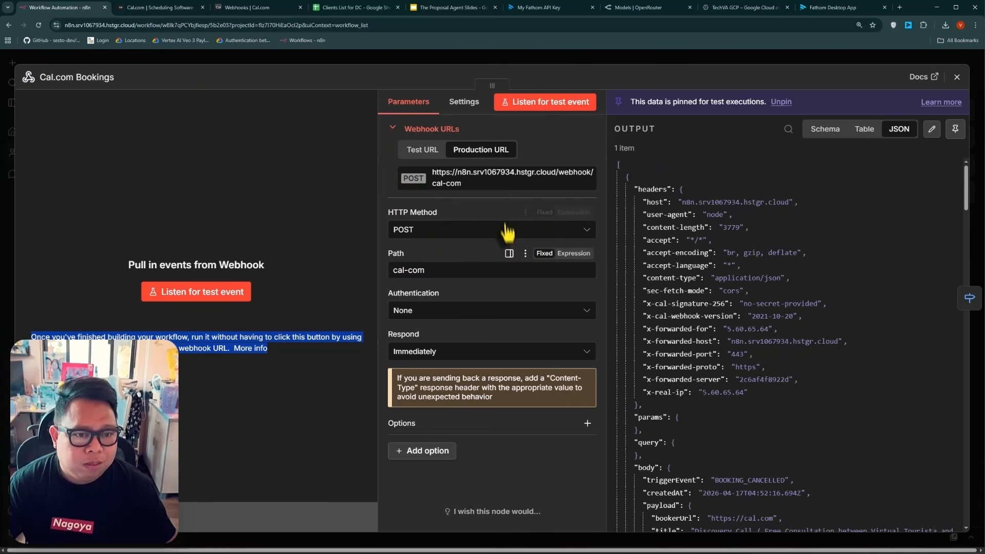
pyautogui.click(487, 186)
pyautogui.click(172, 10)
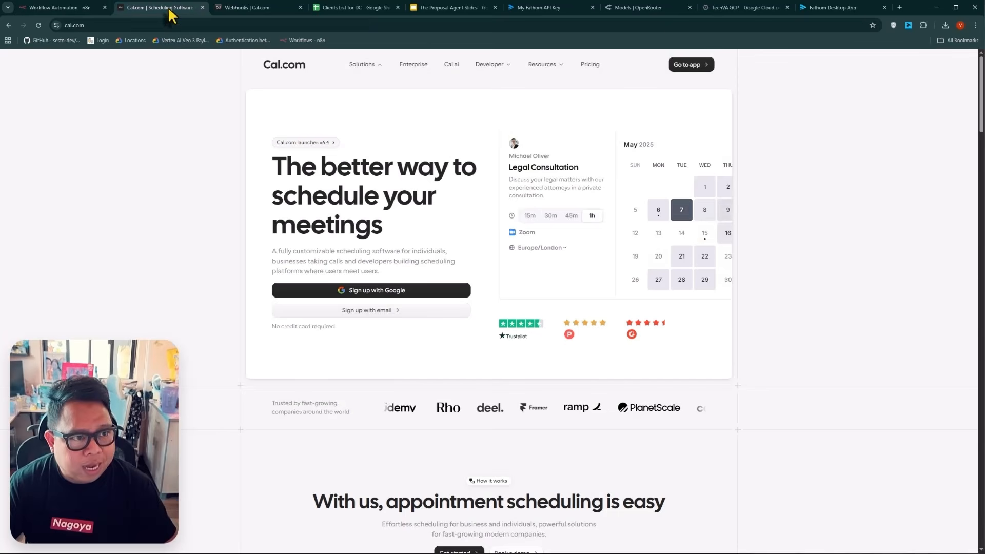
pyautogui.click(238, 11)
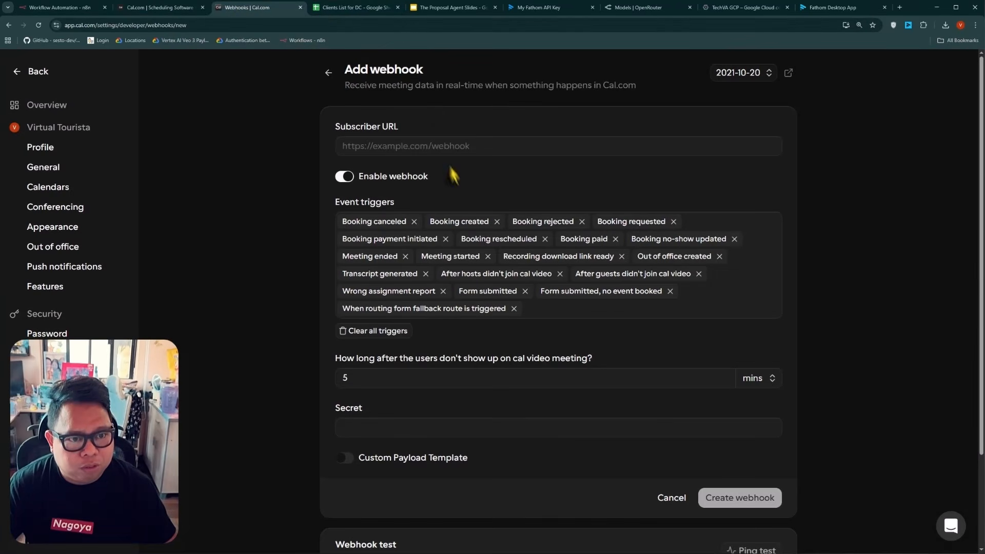
pyautogui.click(444, 147)
pyautogui.hotkey('ctrl', 'v')
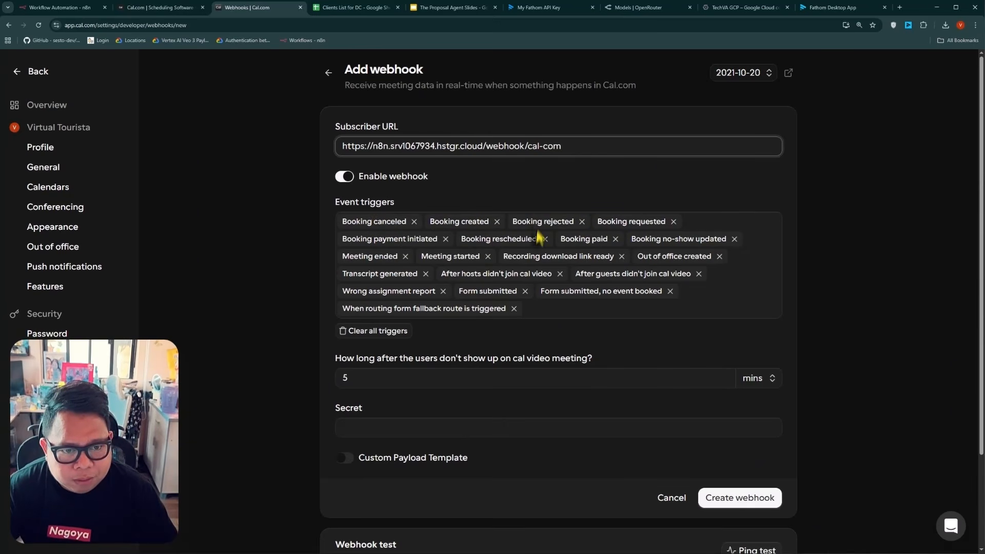
# Step: Remove every event trigger except Booking canceled, Booking created and Booking rescheduled, and try to create the webhook
pyautogui.click(582, 222)
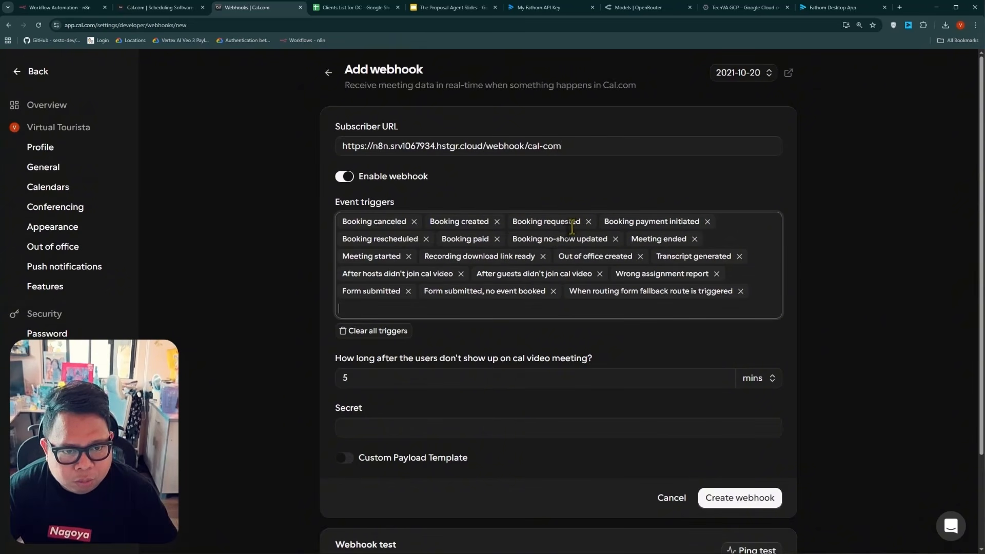
pyautogui.click(588, 221)
pyautogui.click(615, 221)
pyautogui.click(668, 221)
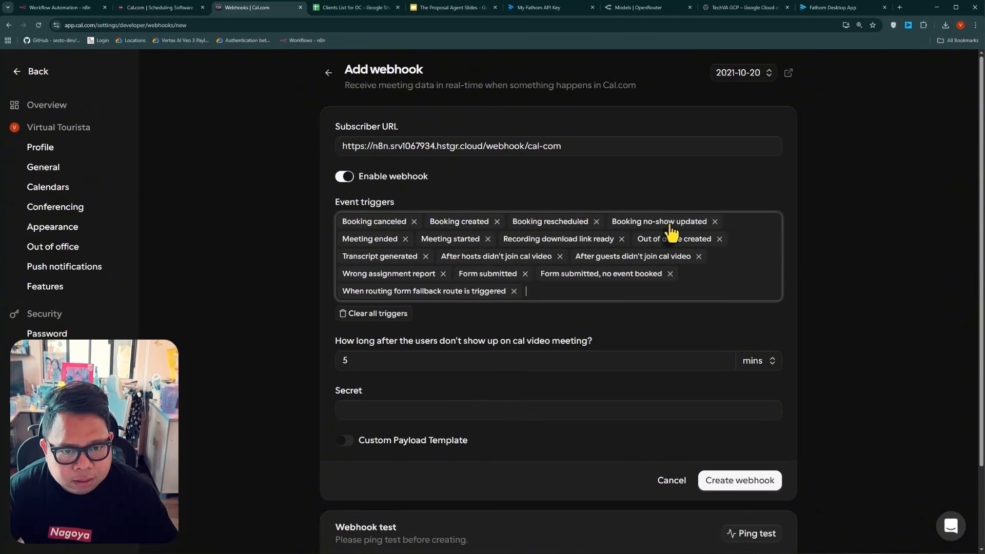
pyautogui.click(715, 221)
pyautogui.click(676, 221)
pyautogui.click(678, 221)
pyautogui.click(731, 221)
pyautogui.click(695, 221)
pyautogui.click(695, 221)
pyautogui.click(731, 221)
pyautogui.click(735, 221)
pyautogui.click(712, 221)
pyautogui.click(678, 221)
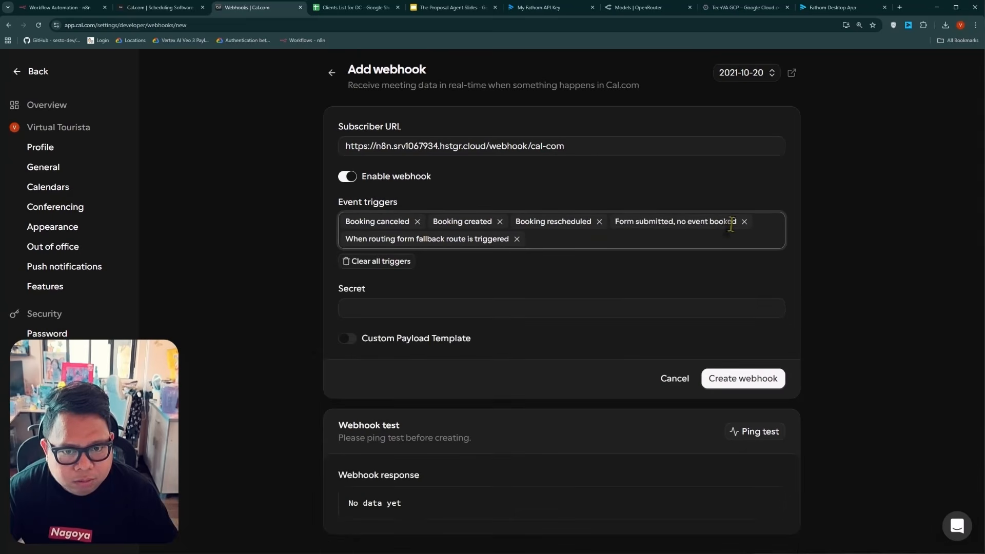
pyautogui.click(741, 221)
pyautogui.click(514, 238)
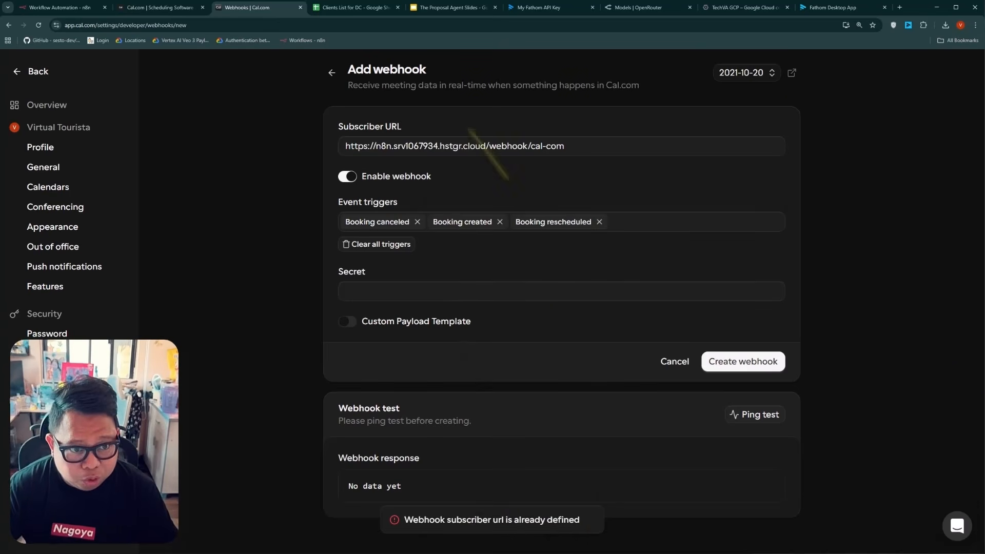
# Step: Abandon the new webhook form and return to the list of existing webhooks
pyautogui.click(466, 150)
pyautogui.hotkey('ctrl', 'a')
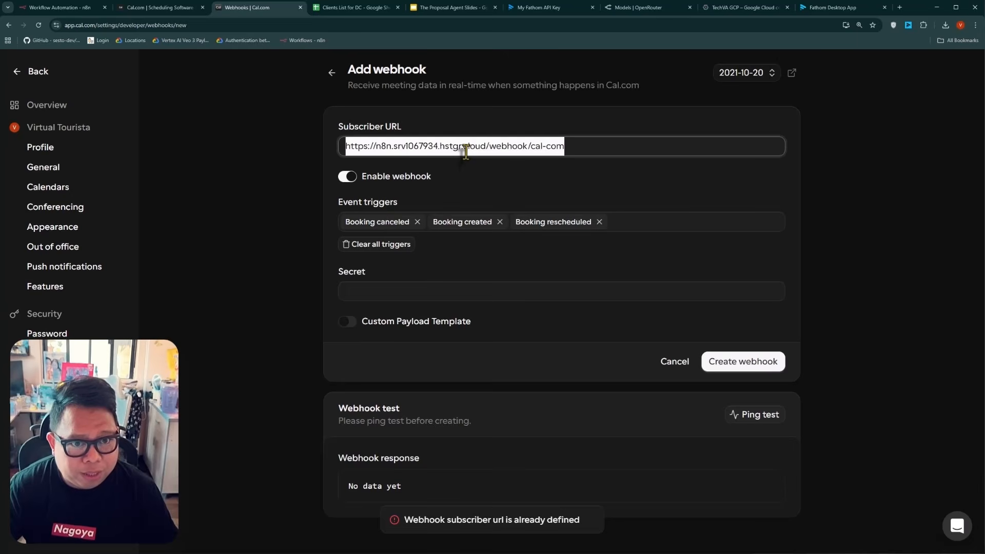
pyautogui.click(332, 73)
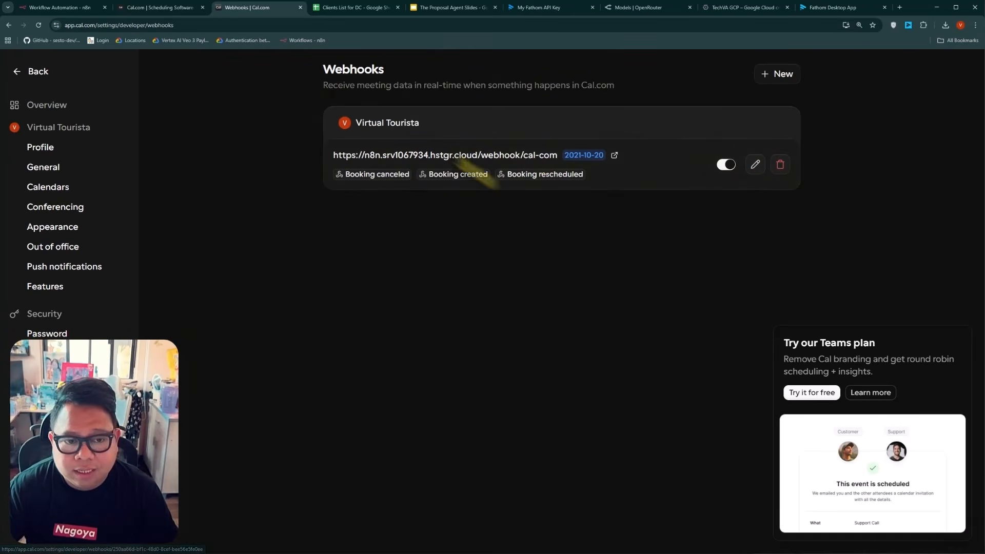
# Step: Switch to n8n and review the nodes in the main branch of the Proposal Agent workflow
pyautogui.click(77, 8)
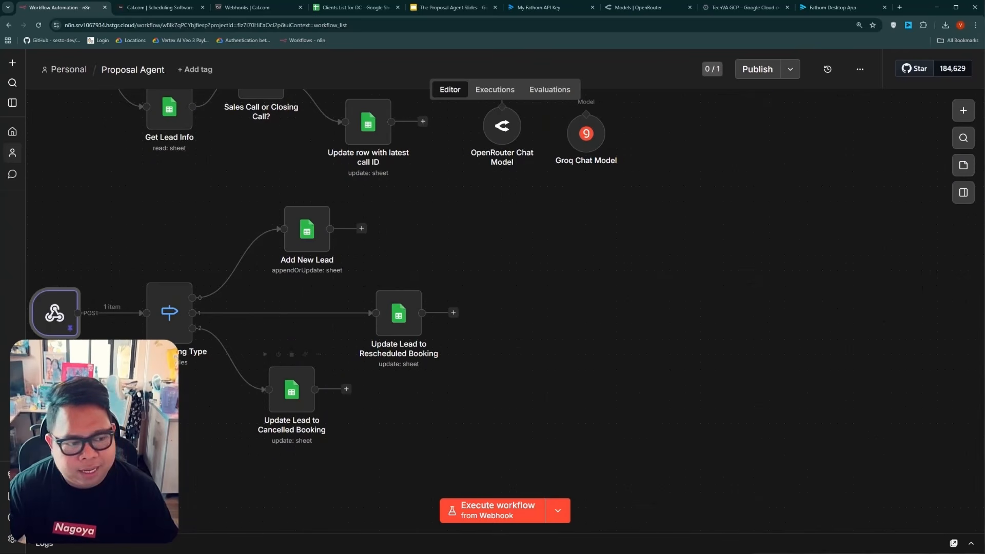
pyautogui.scroll(5, 529, 406)
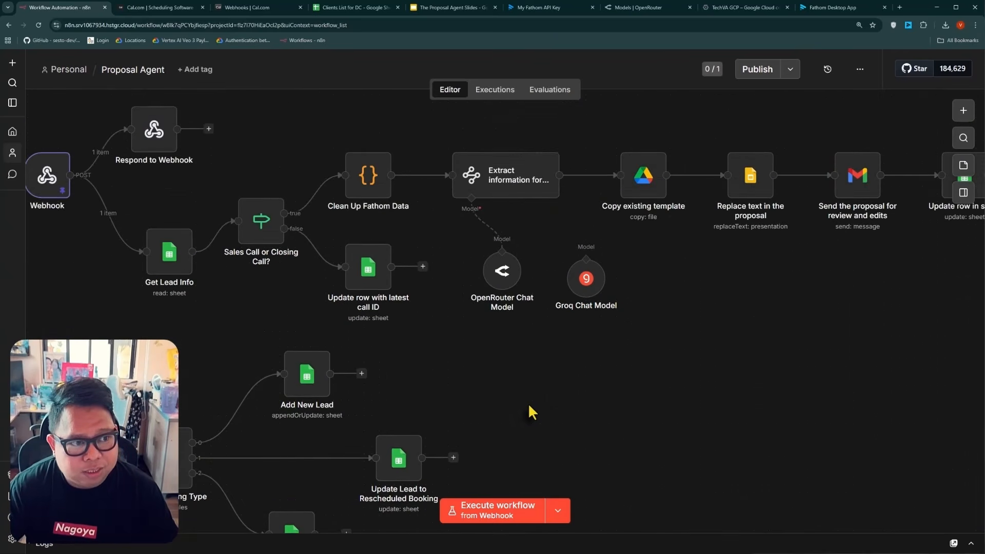
pyautogui.scroll(1, 503, 429)
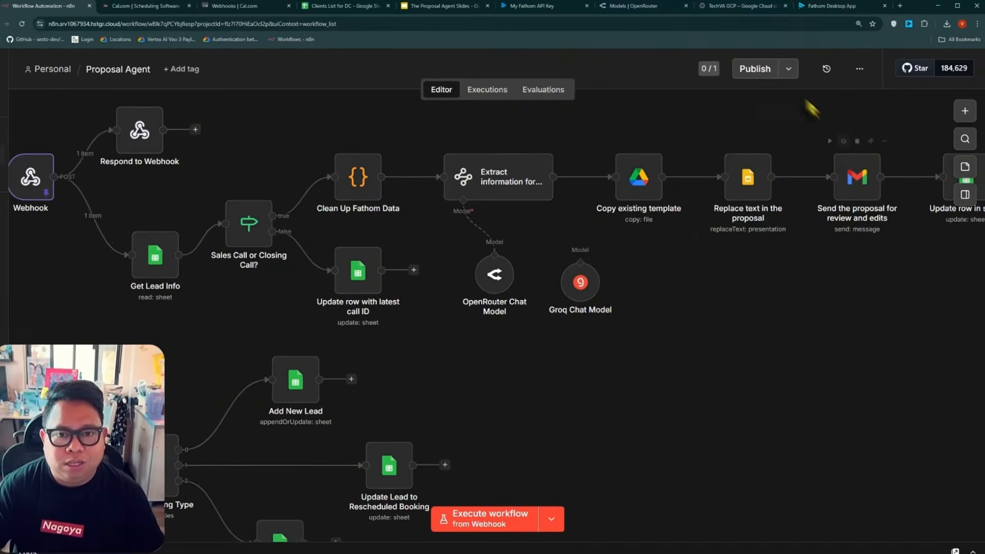
# Step: Switch to Google Cloud and open the API Library of the TechVA GCP project
pyautogui.click(730, 11)
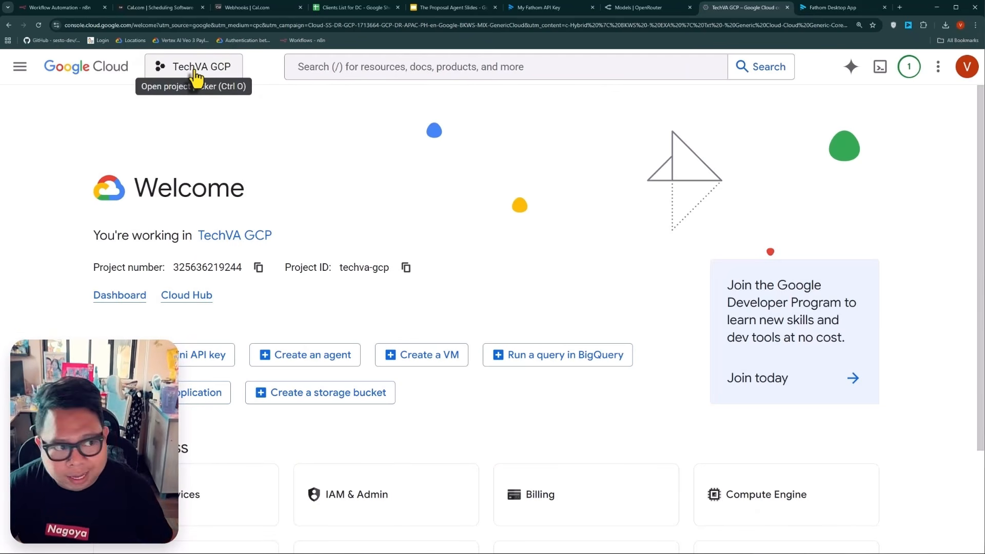
pyautogui.click(19, 77)
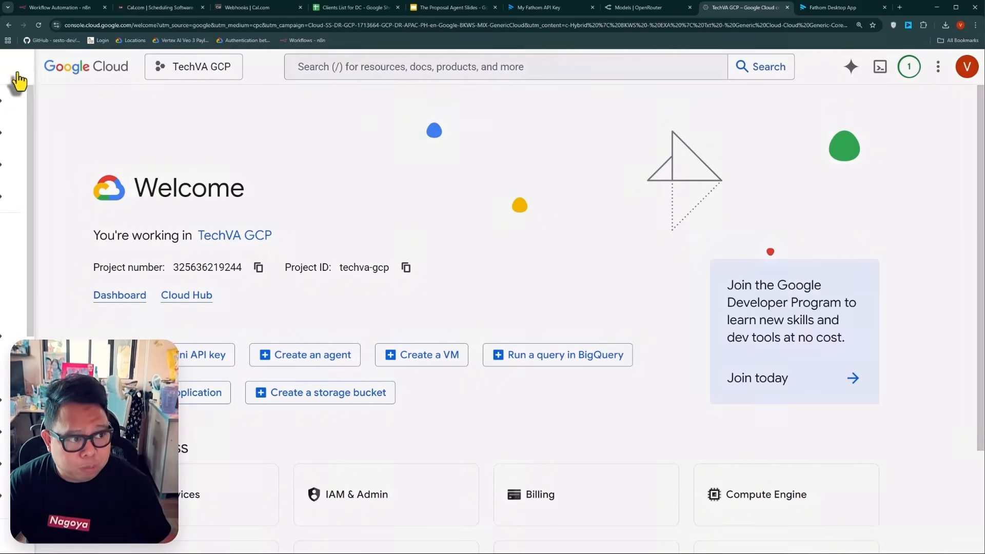
pyautogui.moveTo(87, 400)
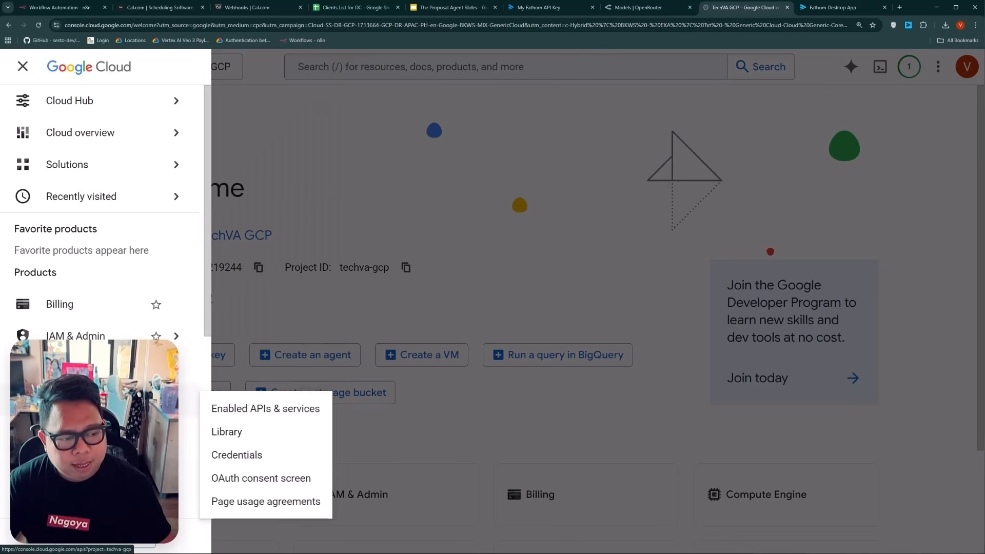
pyautogui.click(261, 433)
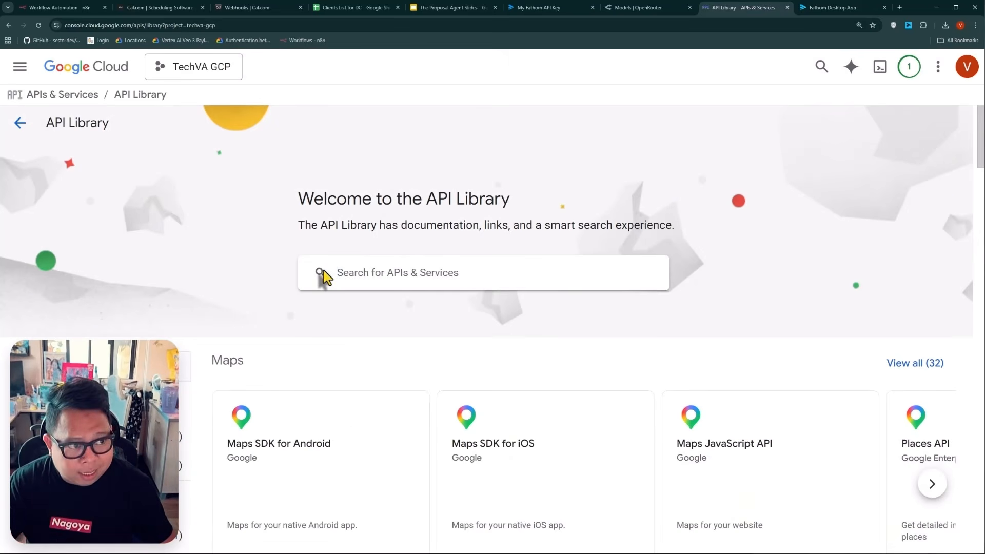
# Step: Glance at the Google nodes in n8n, search the API Library for "drive" and check whether the Google Drive API is enabled
pyautogui.click(67, 7)
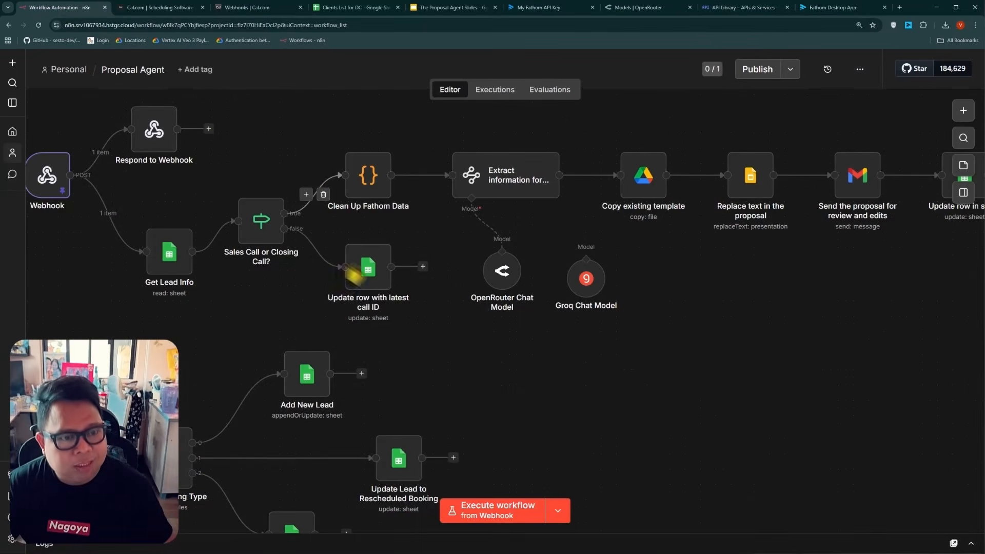
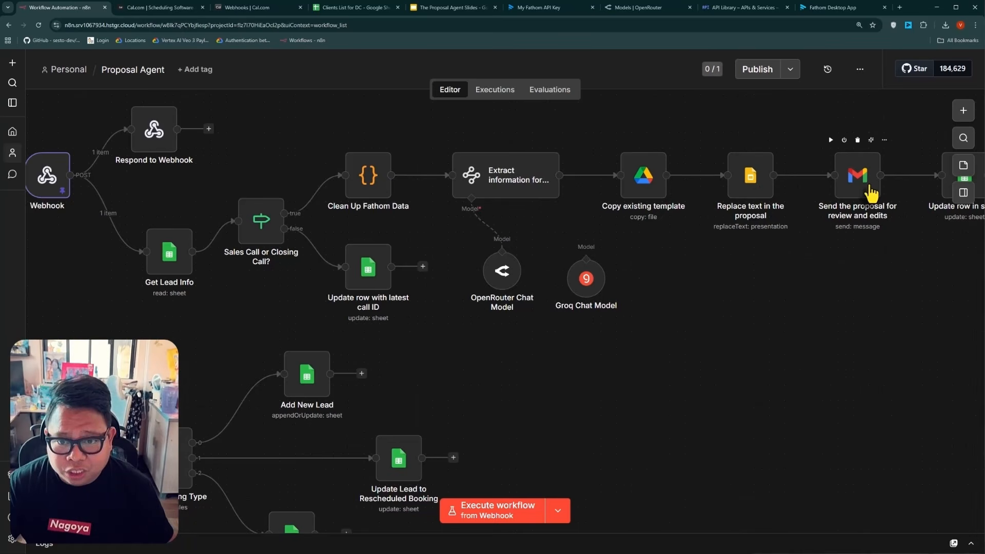
pyautogui.click(726, 10)
pyautogui.click(398, 268)
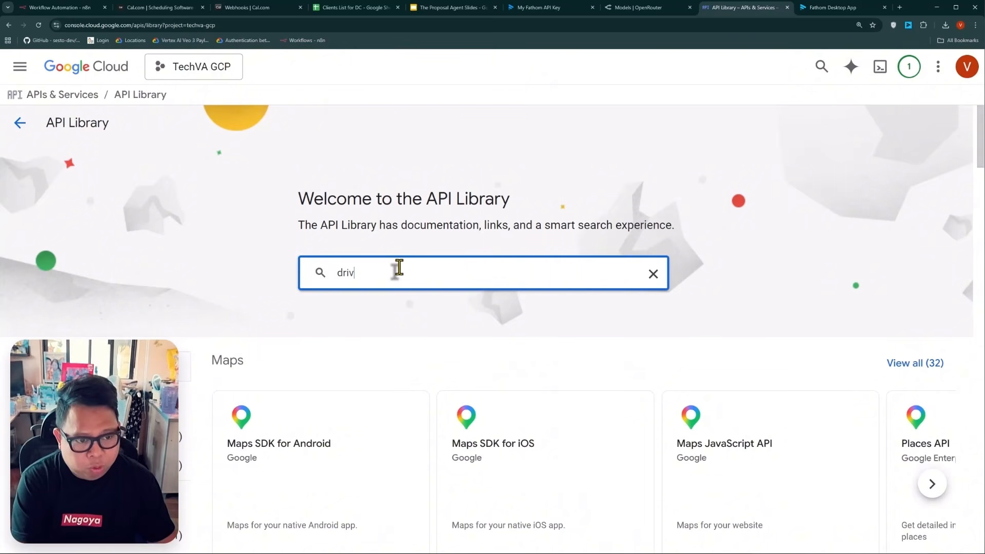
pyautogui.press('Return')
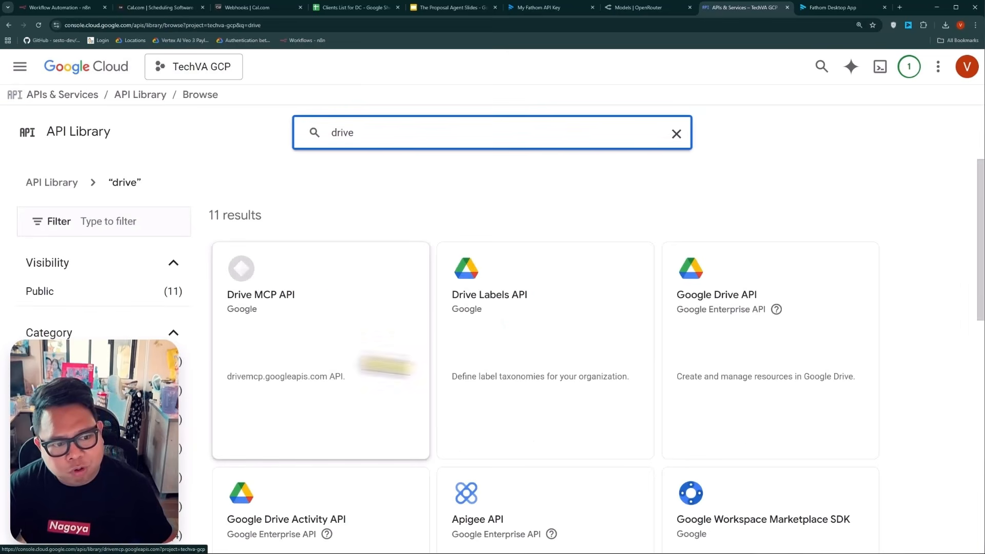
pyautogui.click(718, 325)
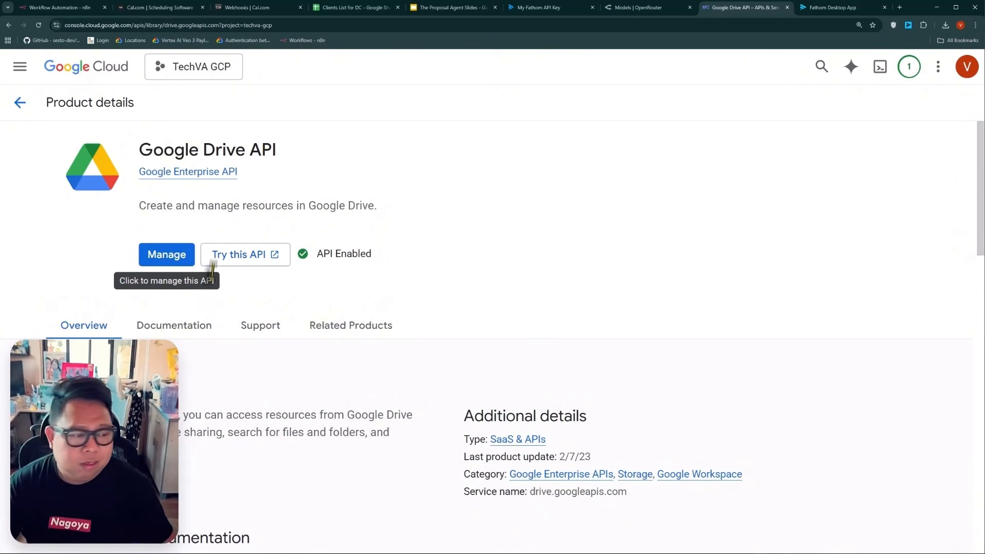
# Step: Search the API Library for Sheets and open the Google Sheets API details to check whether it is enabled
pyautogui.click(22, 103)
pyautogui.click(381, 132)
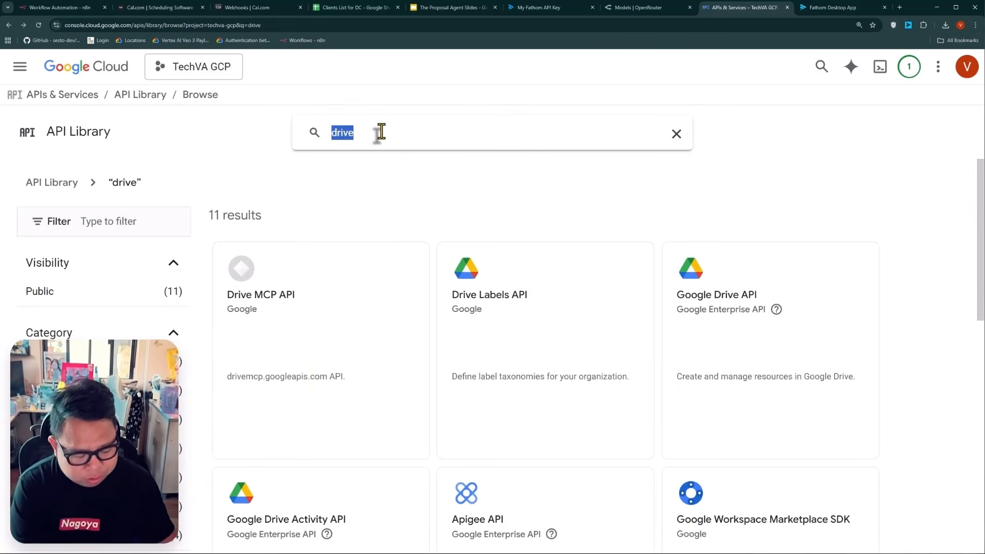
pyautogui.write('shee')
pyautogui.press('Return')
pyautogui.click(385, 363)
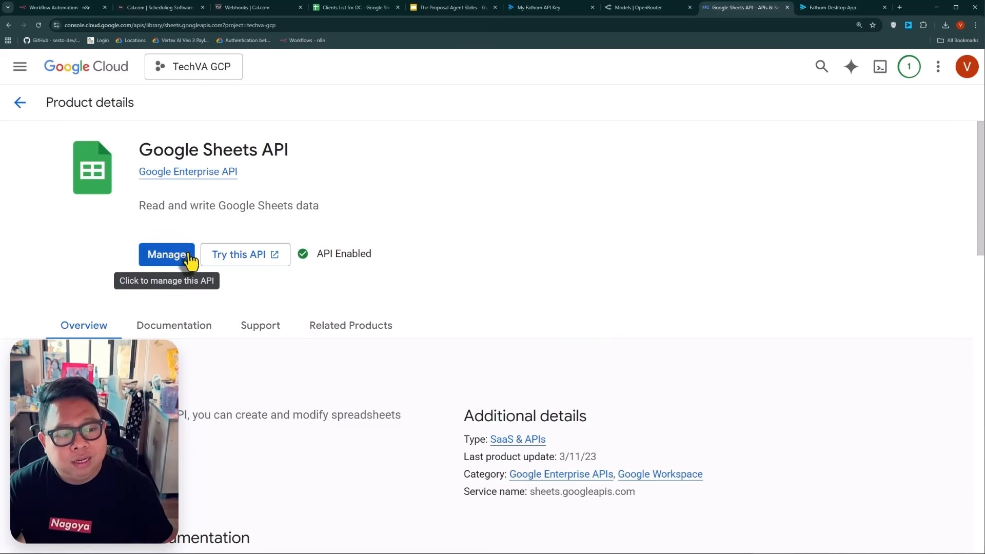
# Step: Search the API Library for "slides" and open the Google Slides API details to check whether it is enabled
pyautogui.click(19, 102)
pyautogui.write('slides')
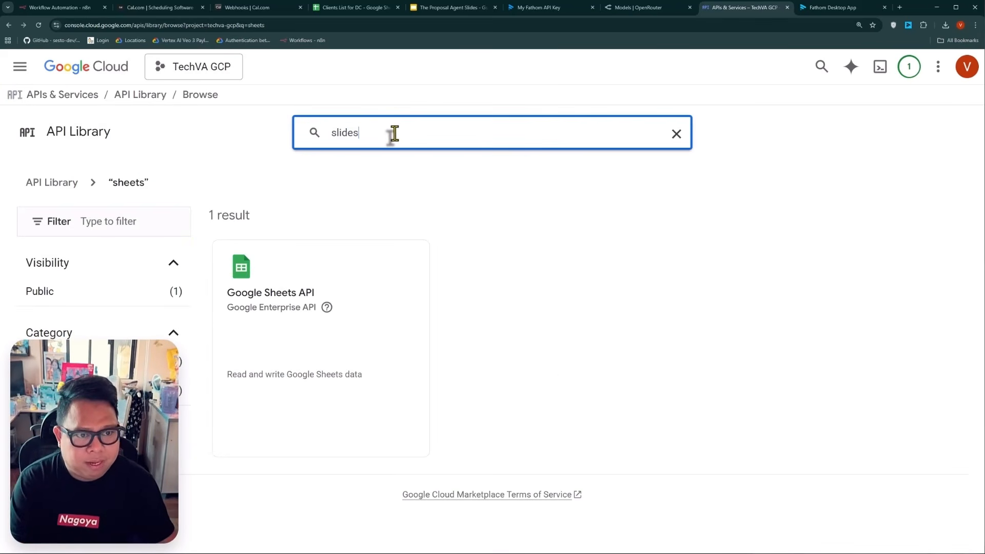
pyautogui.press('Return')
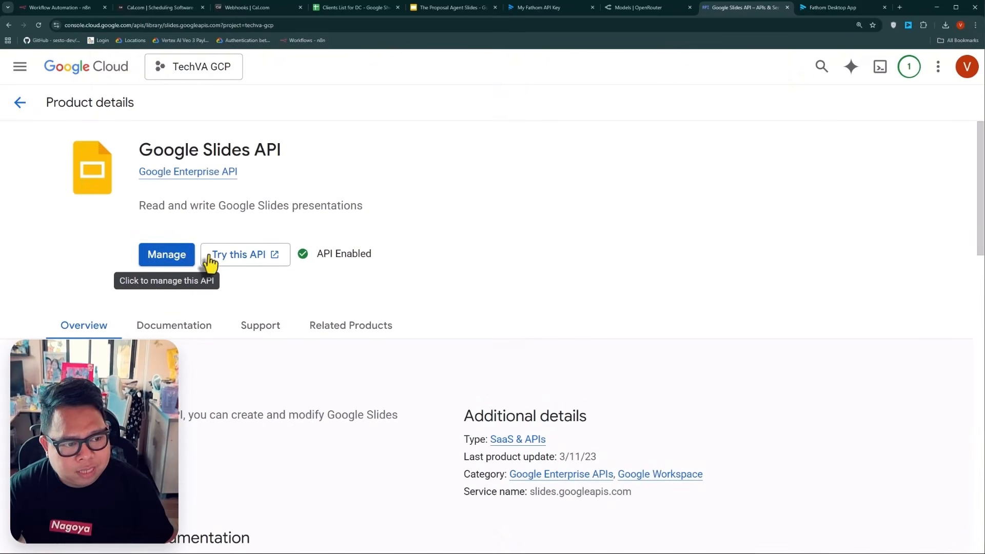
# Step: Search the API Library for "gmail", check whether the Gmail API is enabled and return to the search results
pyautogui.click(20, 103)
pyautogui.write('gmail')
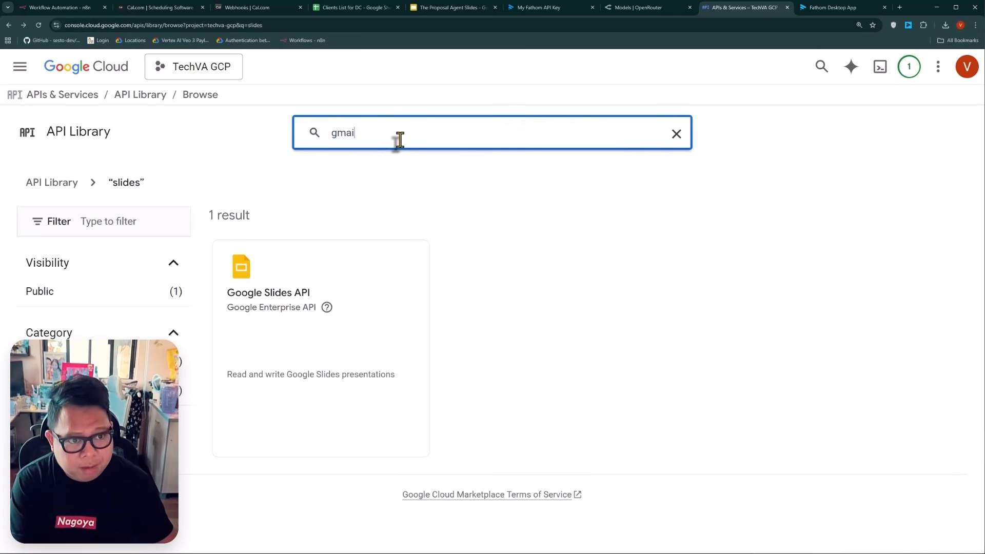
pyautogui.press('Return')
pyautogui.click(506, 358)
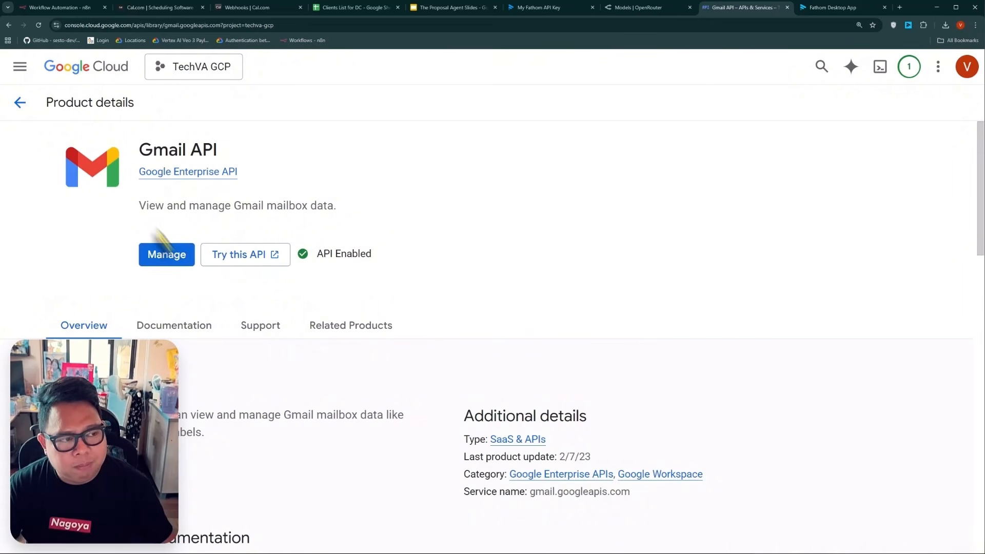
pyautogui.click(20, 102)
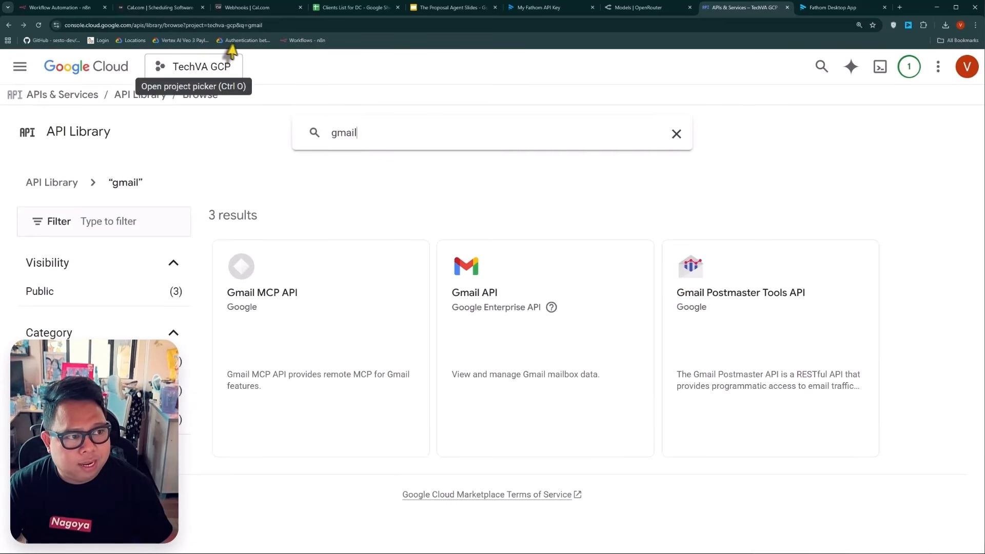
# Step: Switch to n8n and start a new Google Sheets credential from the Get Lead Info node
pyautogui.click(60, 9)
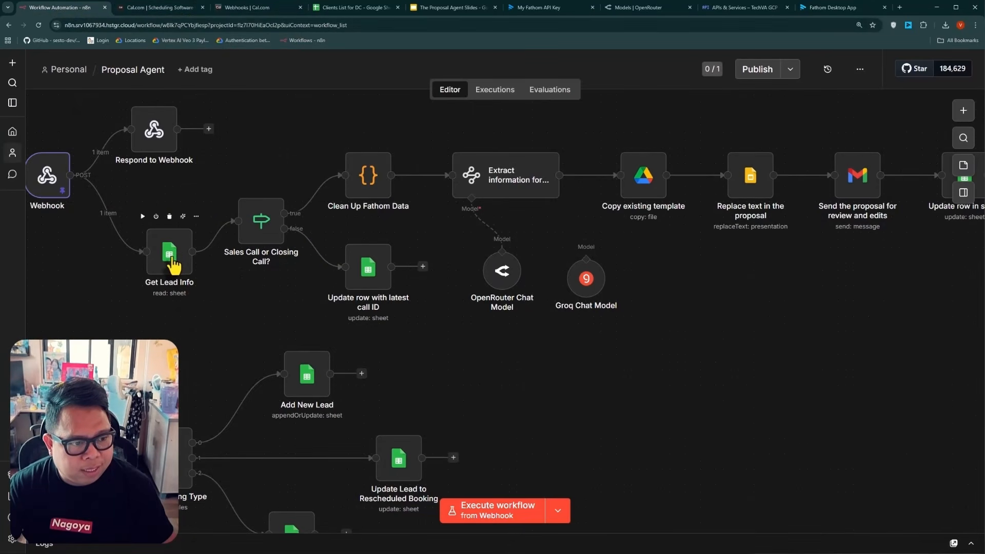
pyautogui.doubleClick(173, 261)
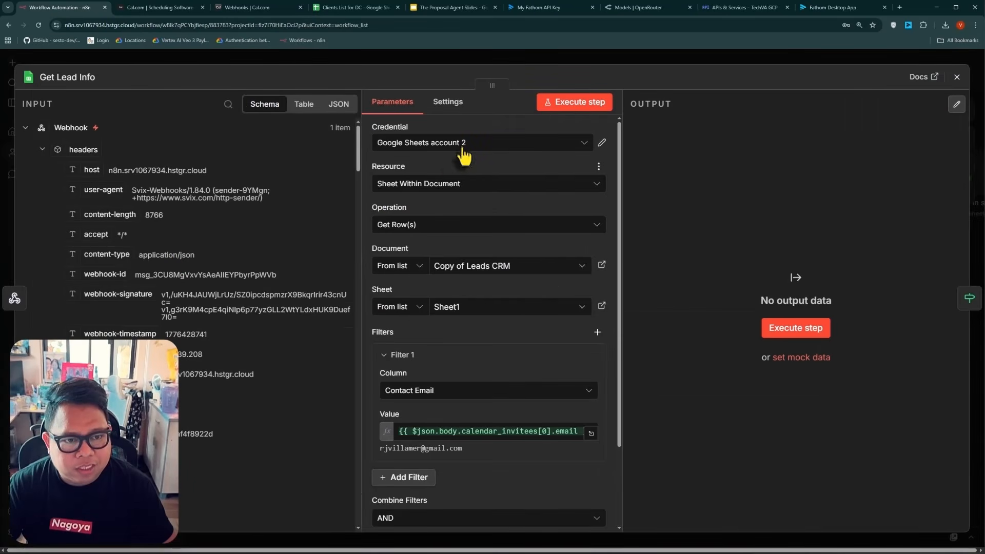
pyautogui.click(462, 150)
pyautogui.click(440, 272)
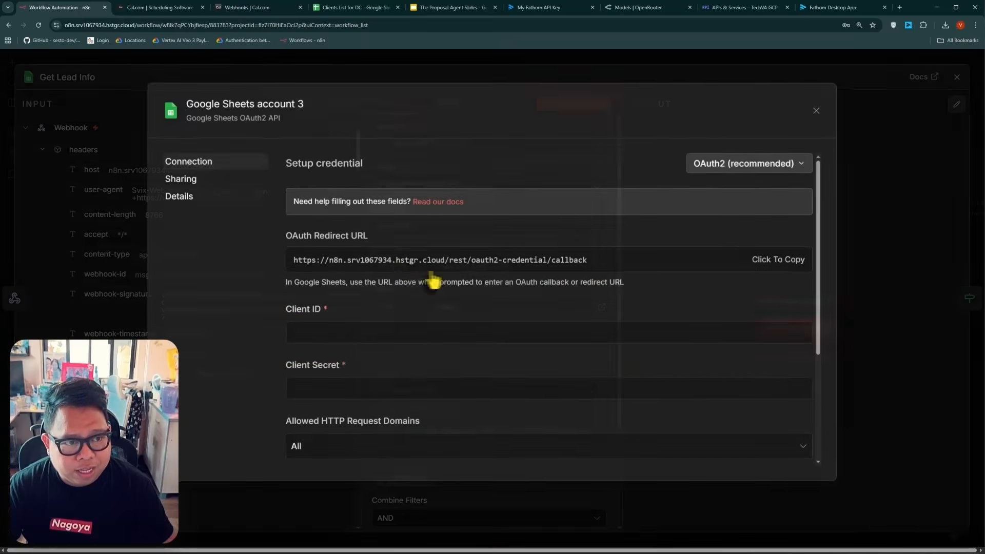
# Step: Rename the new credential as "Google Sheets account FINAL" and keep OAuth2 (recommended) as its authentication type
pyautogui.click(277, 105)
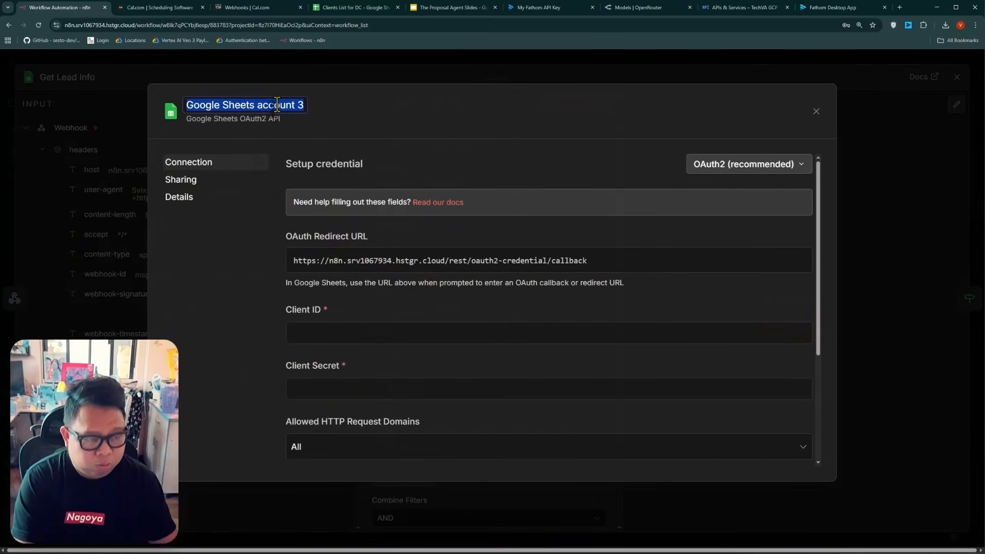
pyautogui.press('Right')
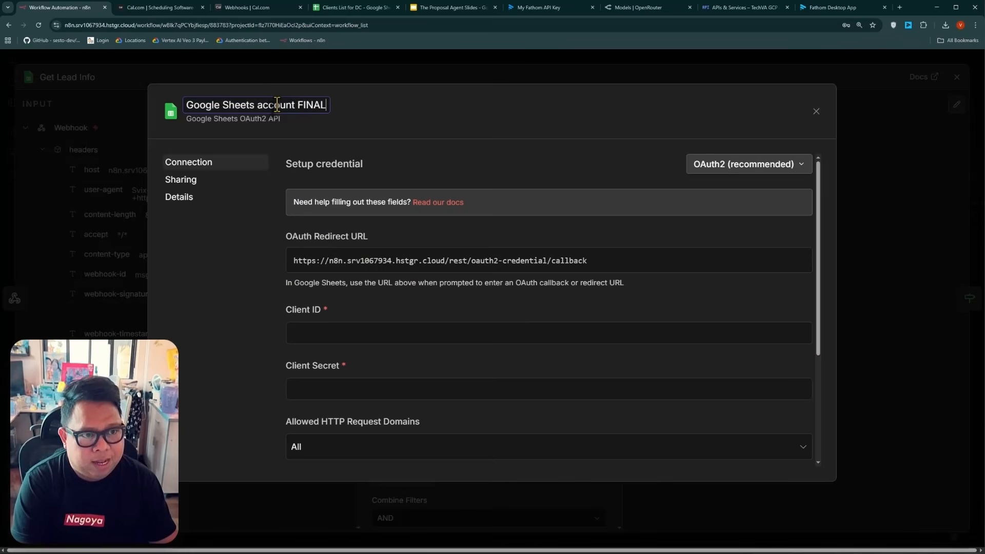
pyautogui.click(235, 290)
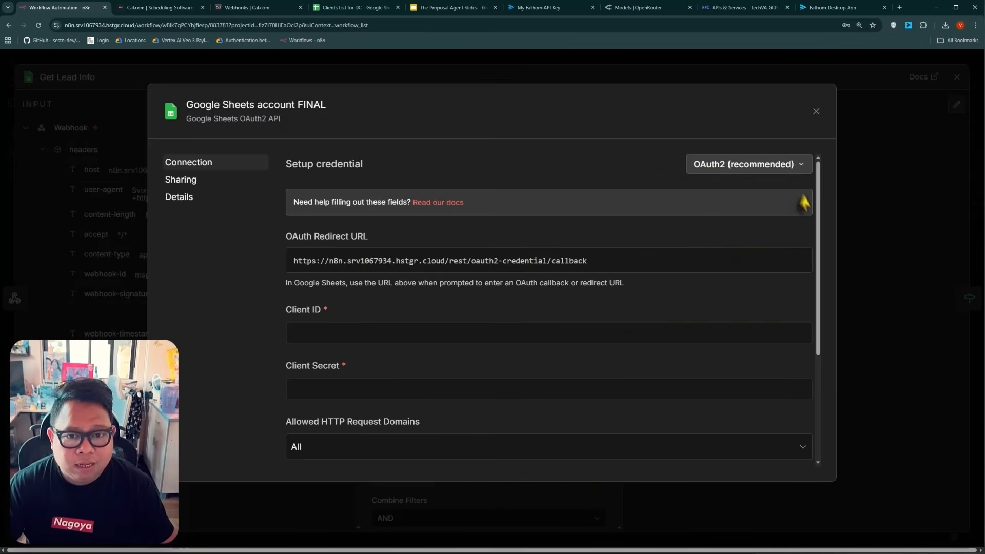
pyautogui.click(760, 172)
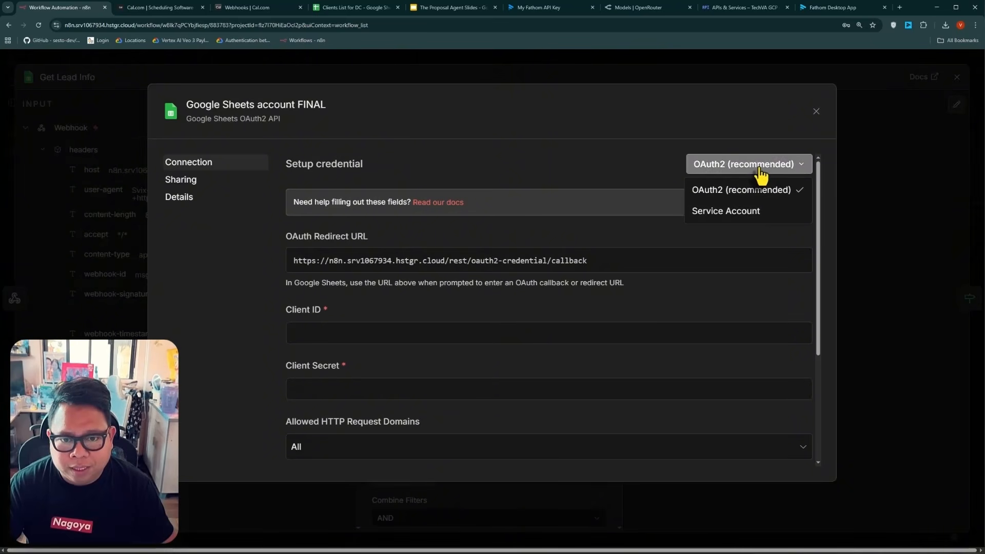
pyautogui.click(743, 195)
pyautogui.scroll(-1, 313, 293)
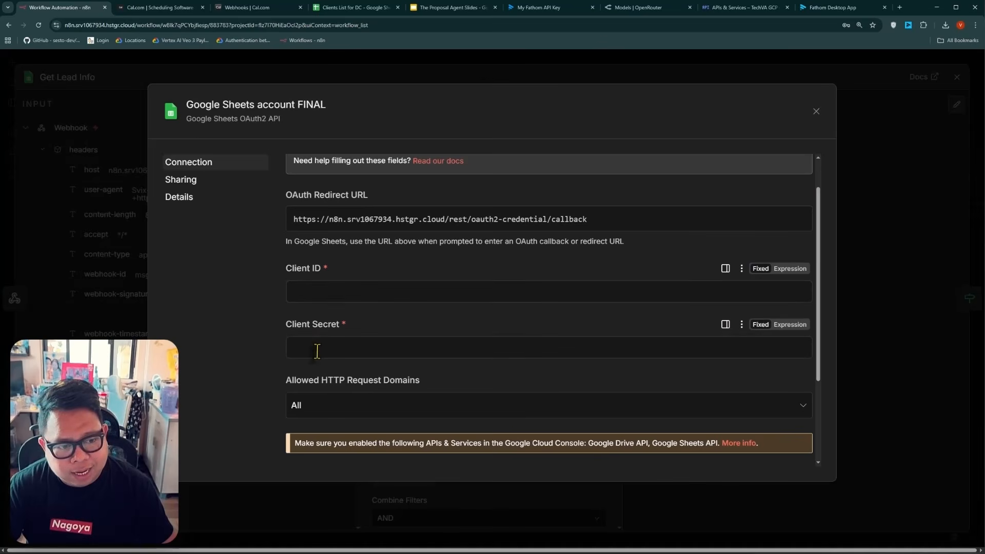
# Step: Switch to Google Cloud and open the Credentials page under APIs & Services
pyautogui.click(725, 11)
pyautogui.click(22, 69)
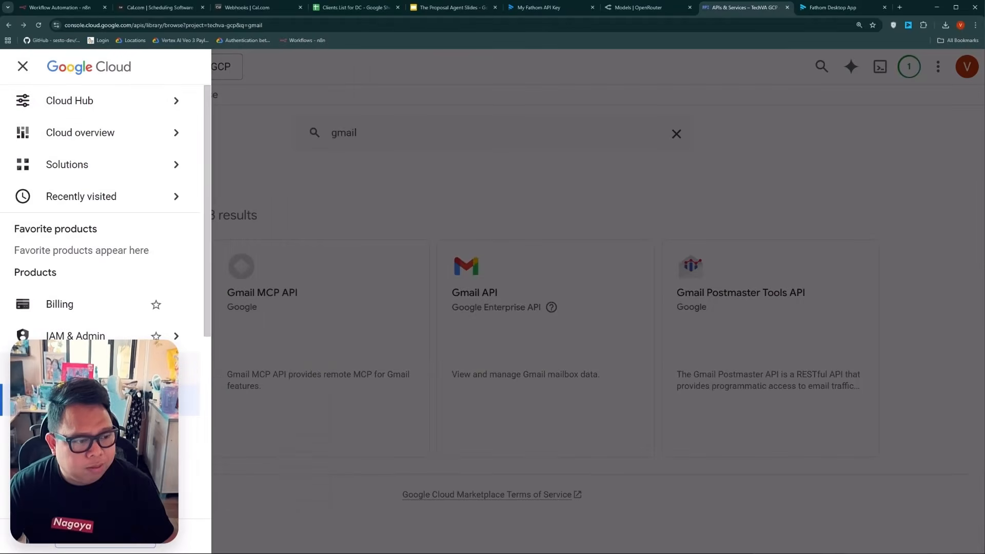
pyautogui.scroll(-4, 114, 286)
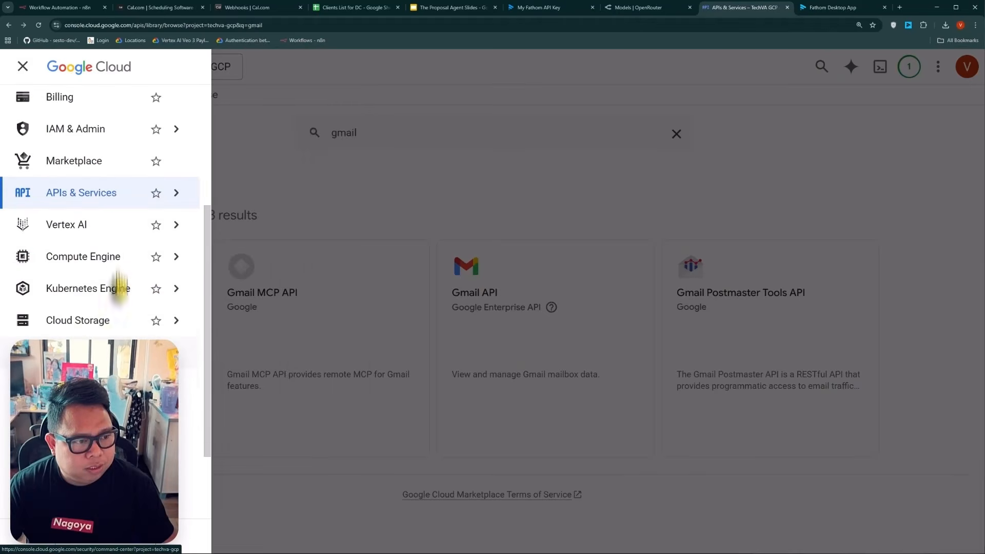
pyautogui.moveTo(114, 202)
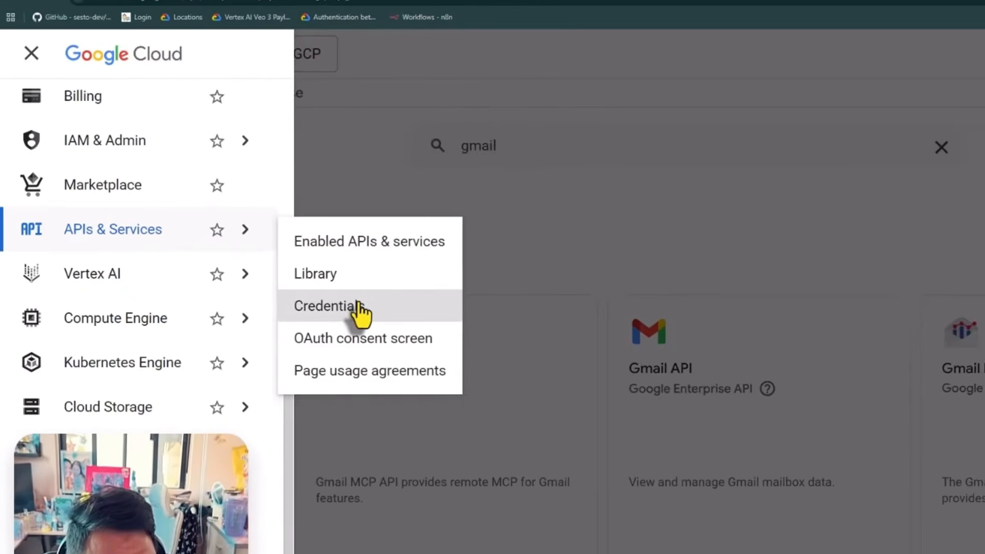
pyautogui.click(455, 385)
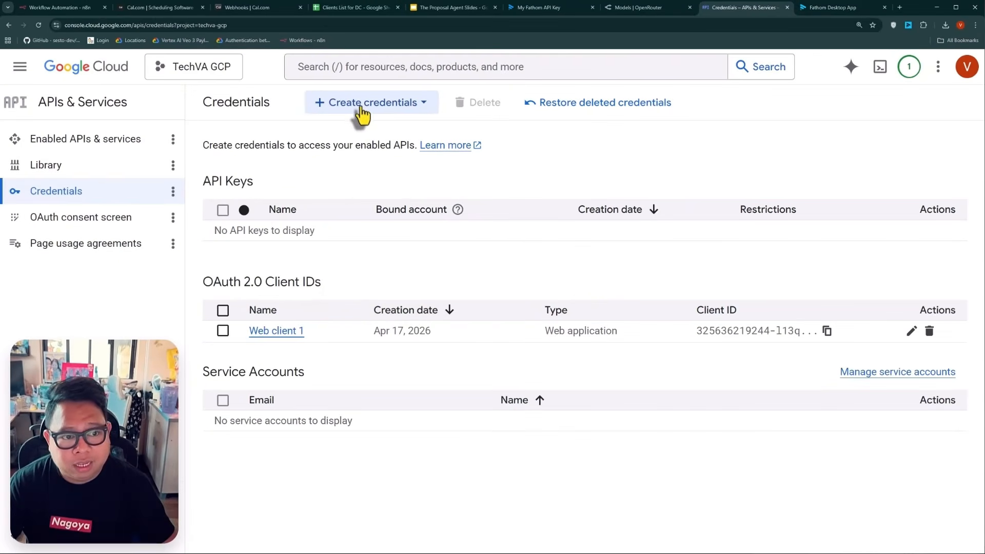
# Step: Start a new OAuth client ID and set its application type to Web application
pyautogui.click(361, 108)
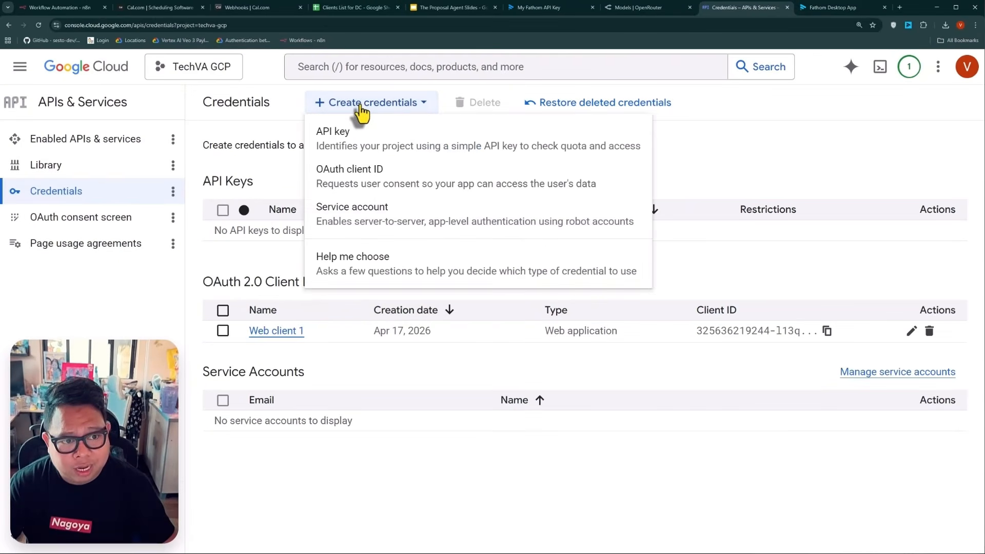
pyautogui.click(378, 188)
pyautogui.click(301, 233)
pyautogui.click(281, 246)
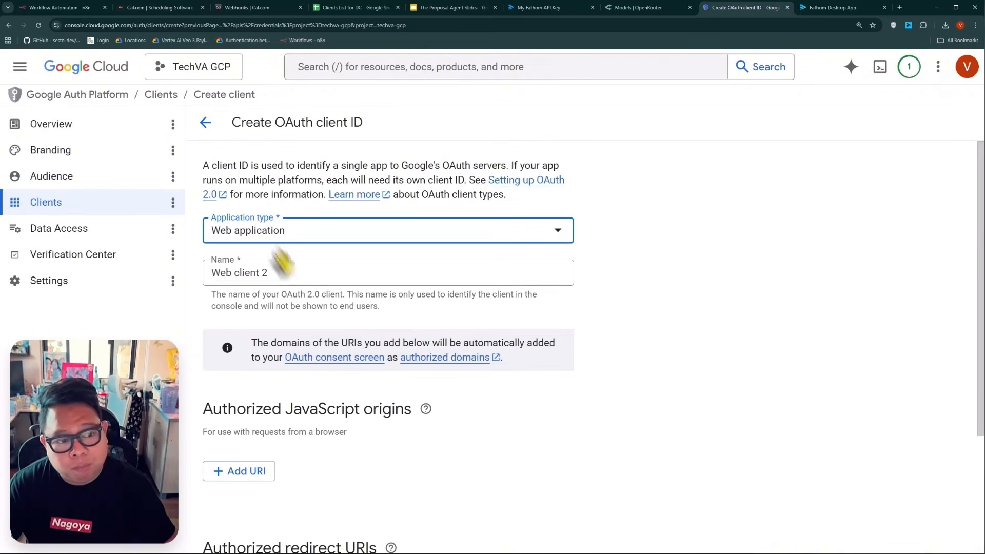
pyautogui.scroll(-1, 465, 394)
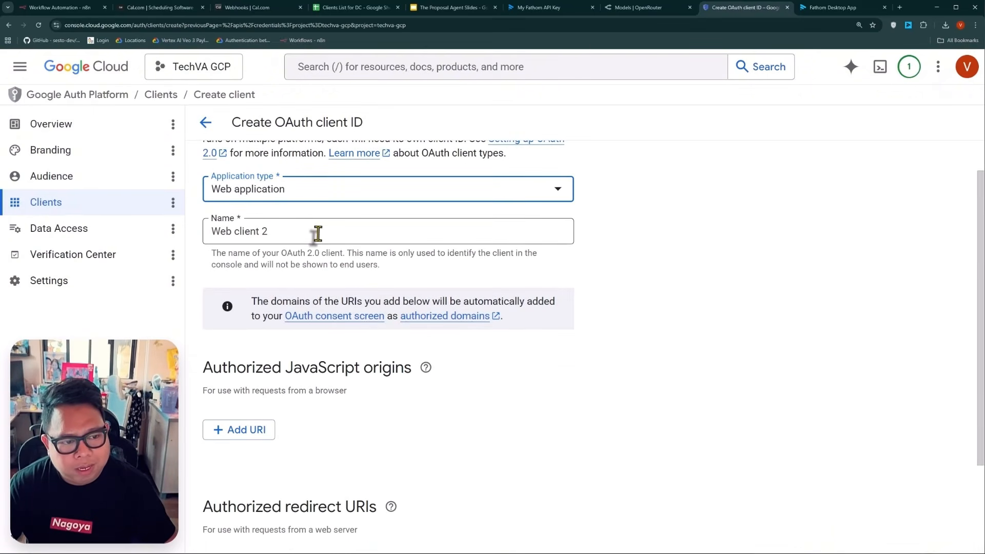
pyautogui.scroll(-2, 462, 328)
pyautogui.scroll(1, 283, 216)
pyautogui.scroll(-1, 398, 296)
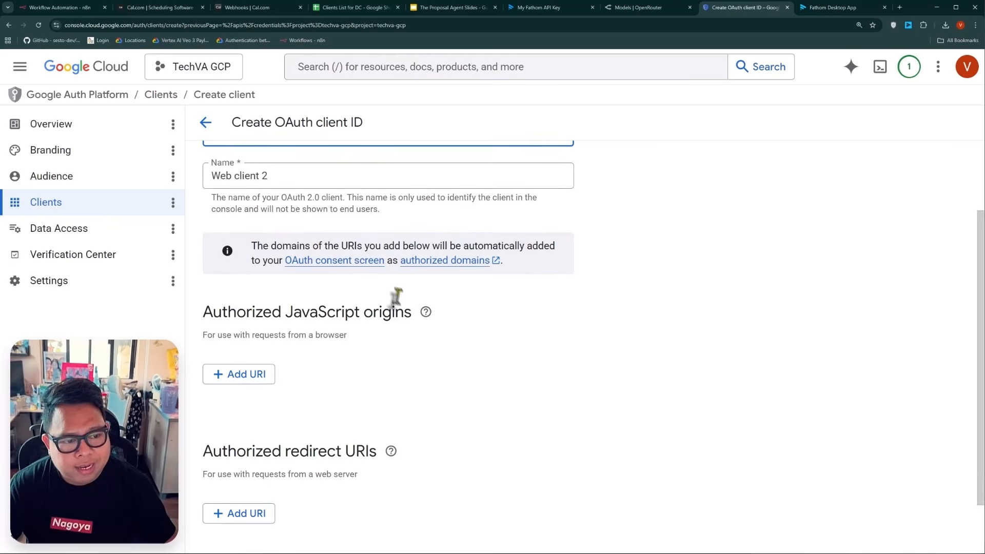
# Step: Switch to n8n and copy the OAuth Redirect URL from the Google Sheets account FINAL credential
pyautogui.scroll(-2, 397, 296)
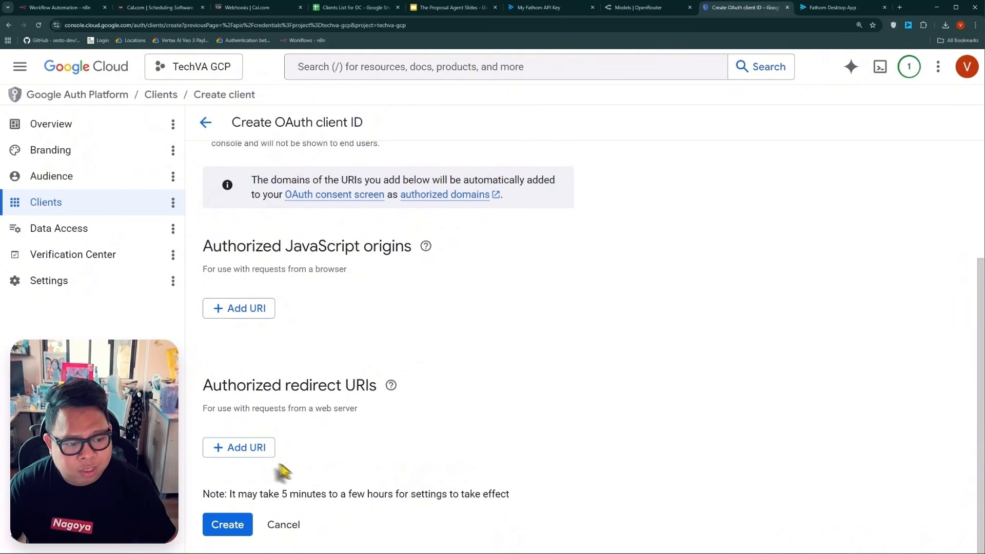
pyautogui.click(60, 8)
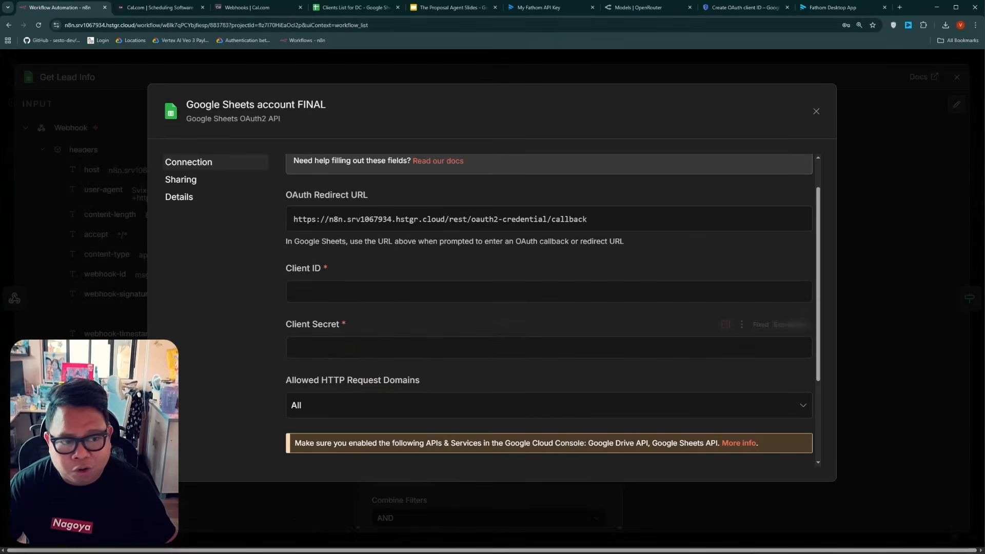
pyautogui.click(501, 225)
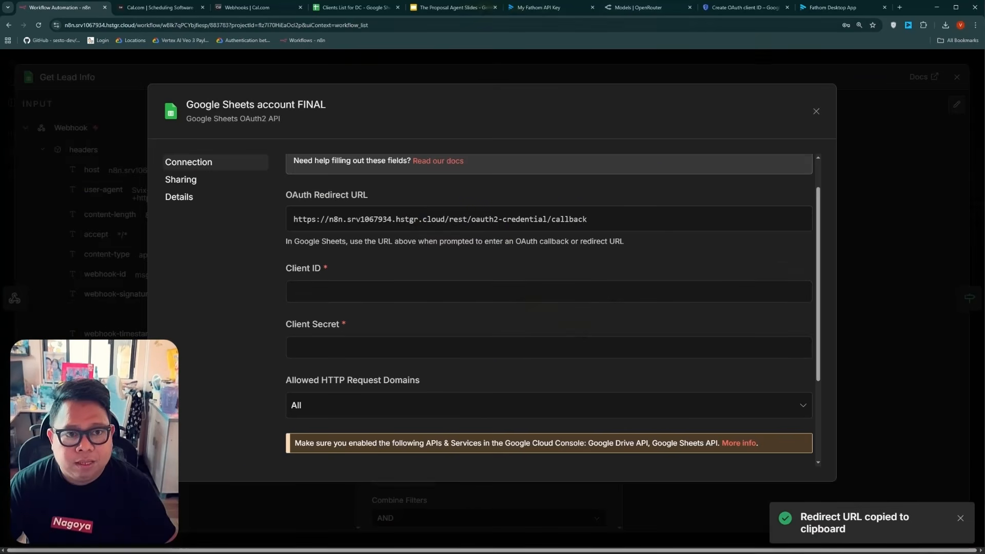
# Step: In Google Cloud, add the copied n8n callback URL as an authorized redirect URI and create the OAuth client
pyautogui.click(734, 9)
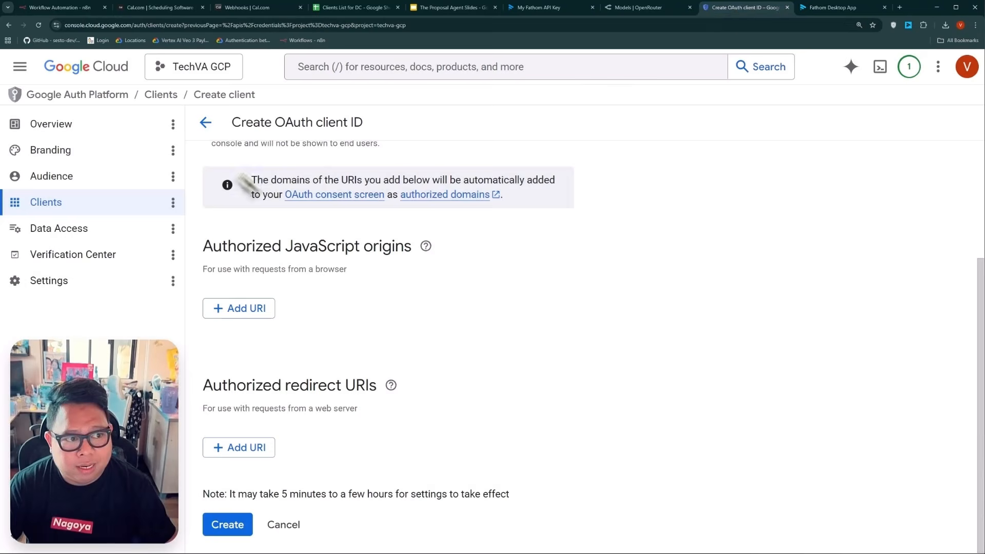
pyautogui.click(239, 448)
pyautogui.scroll(-1, 439, 402)
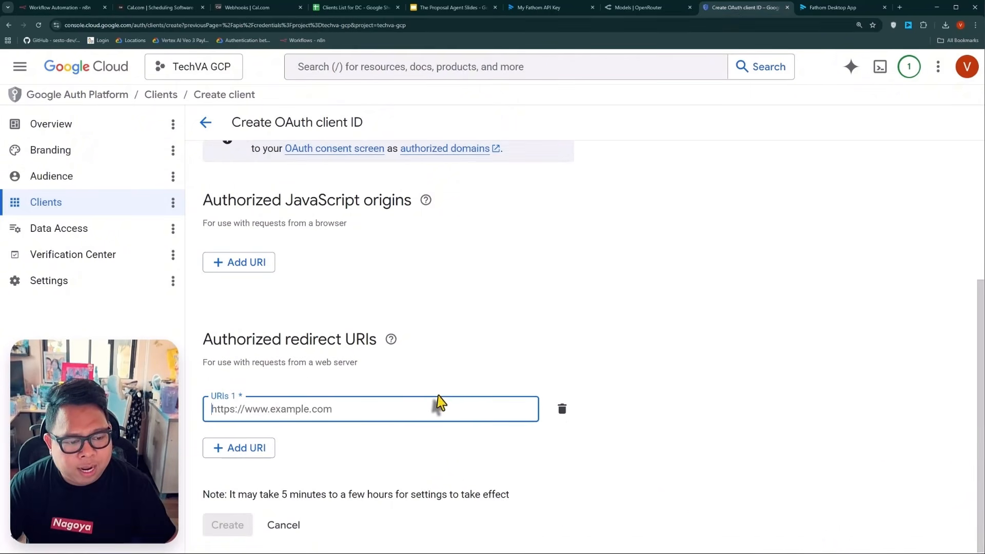
pyautogui.hotkey('ctrl', 'v')
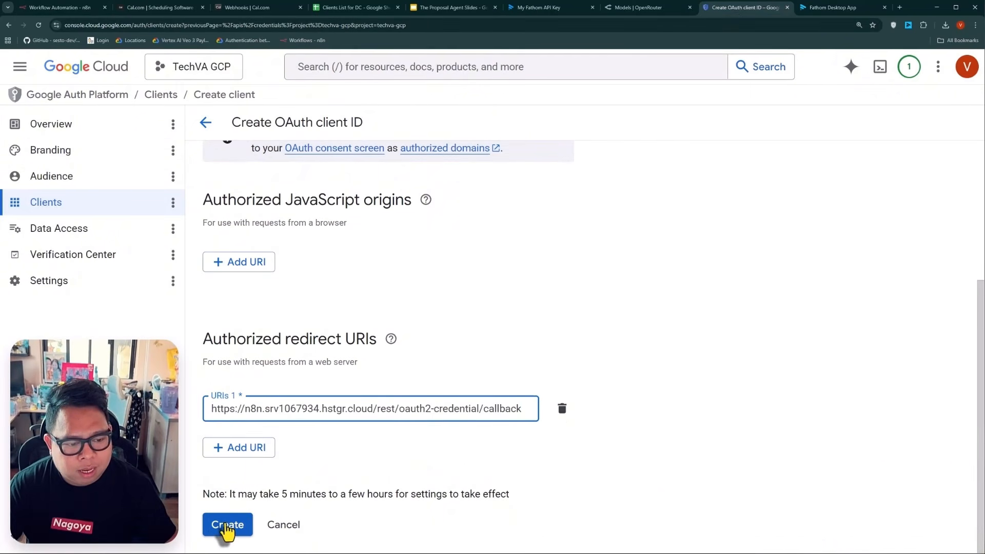
pyautogui.click(226, 526)
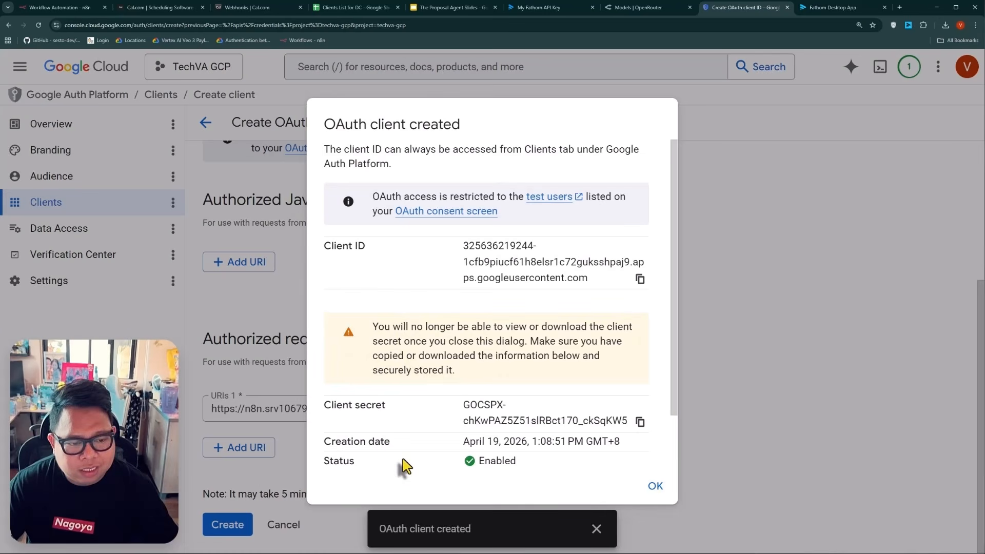
# Step: Copy the new OAuth client's ID and paste it into the Client ID field of the n8n Google Sheets credential
pyautogui.click(640, 279)
pyautogui.click(61, 8)
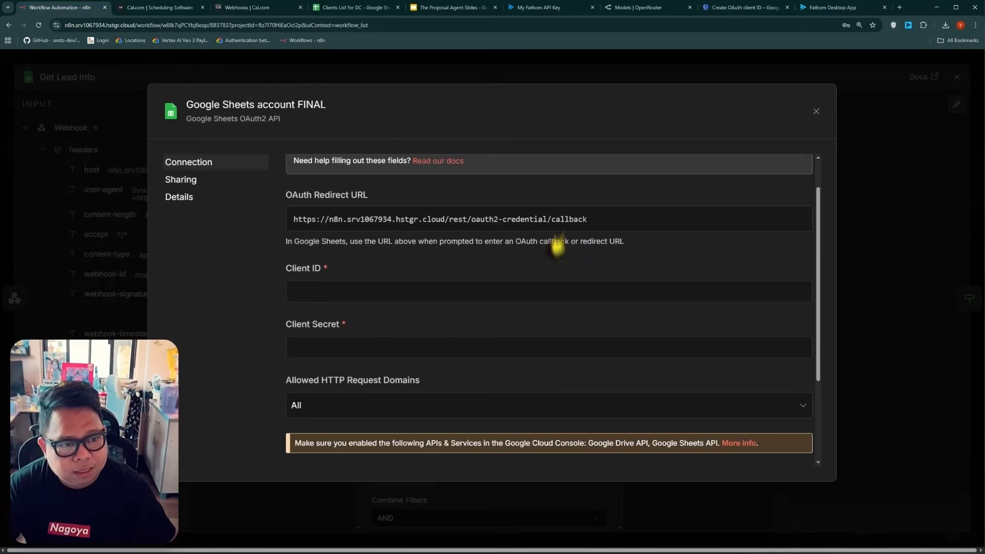
pyautogui.click(388, 293)
pyautogui.hotkey('ctrl', 'v')
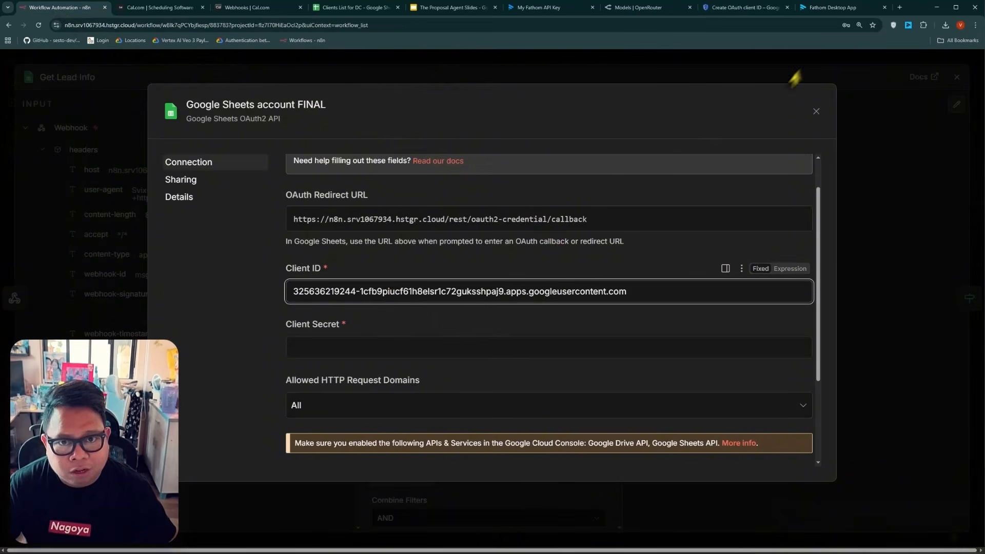
# Step: Copy the client secret from Google Cloud and paste it into the Client Secret field of the n8n credential
pyautogui.click(746, 8)
pyautogui.scroll(-1, 626, 386)
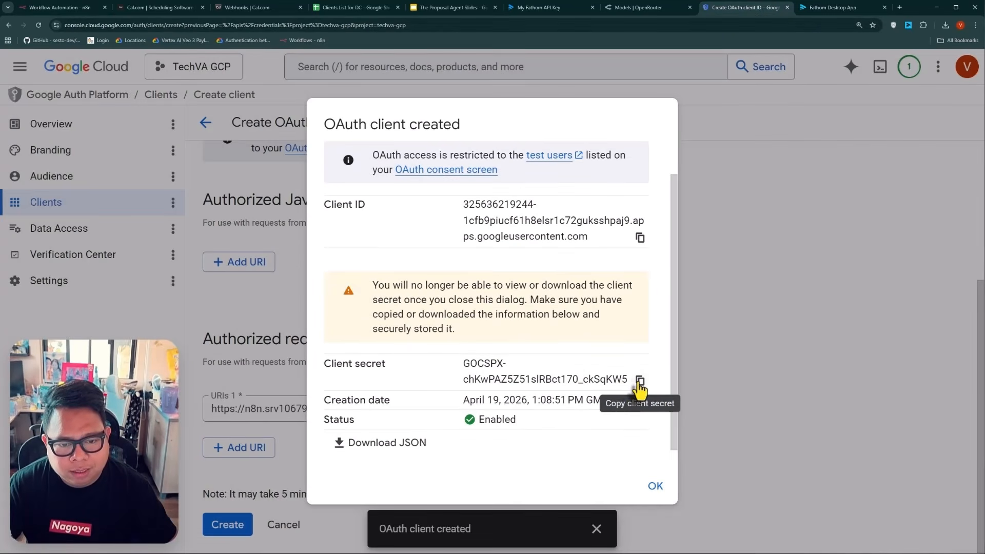
pyautogui.click(640, 380)
pyautogui.click(60, 7)
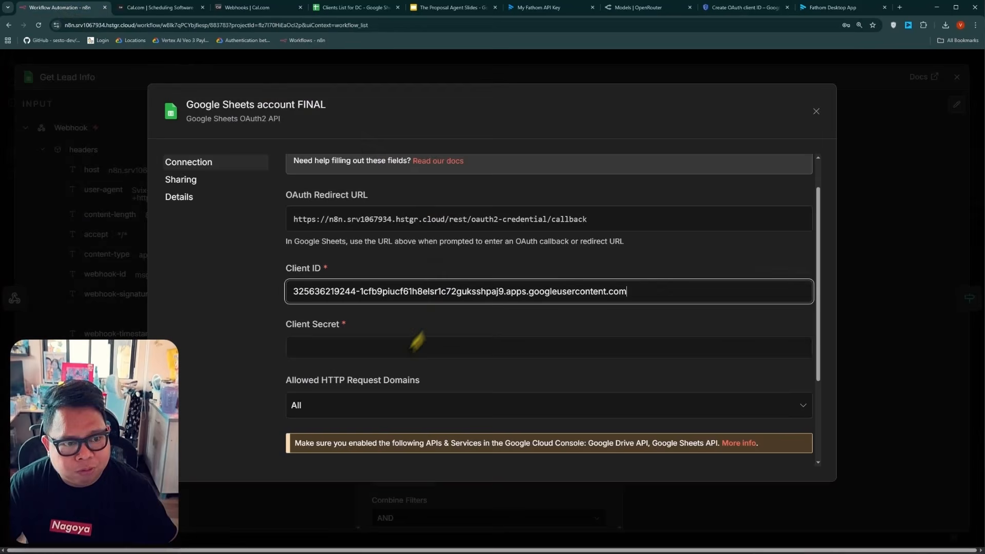
pyautogui.click(337, 349)
pyautogui.hotkey('ctrl', 'v')
pyautogui.scroll(-1, 454, 321)
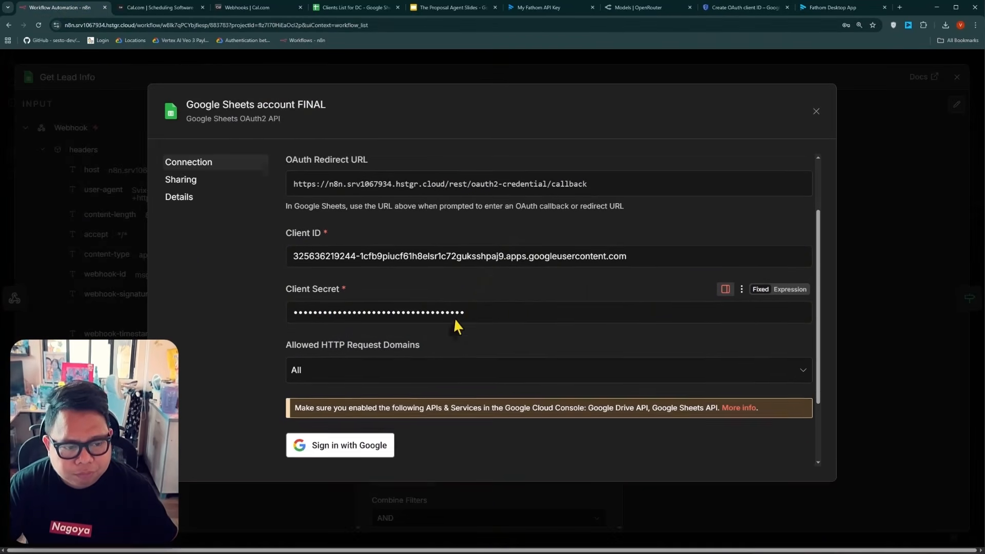
# Step: Load the Google Cloud client creation page in the Fathom Desktop App browser tab, keeping the created-client dialog open in its own tab
pyautogui.click(737, 11)
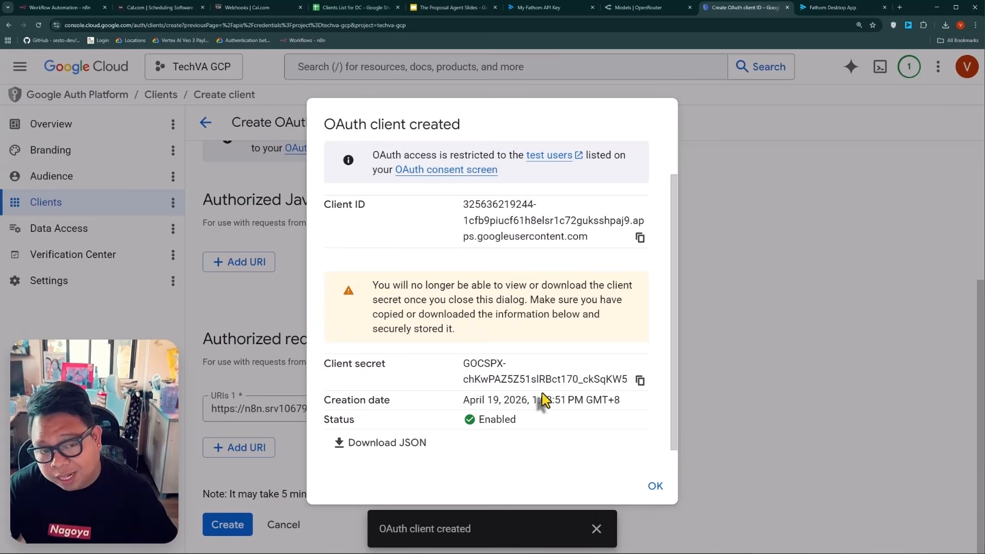
pyautogui.click(237, 25)
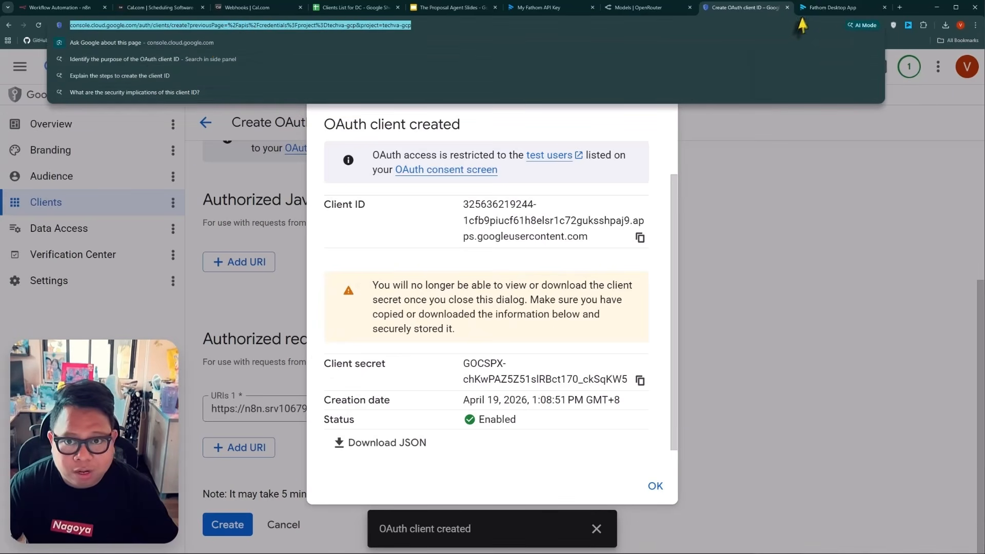
pyautogui.click(816, 7)
pyautogui.click(774, 26)
pyautogui.hotkey('ctrl', 'v')
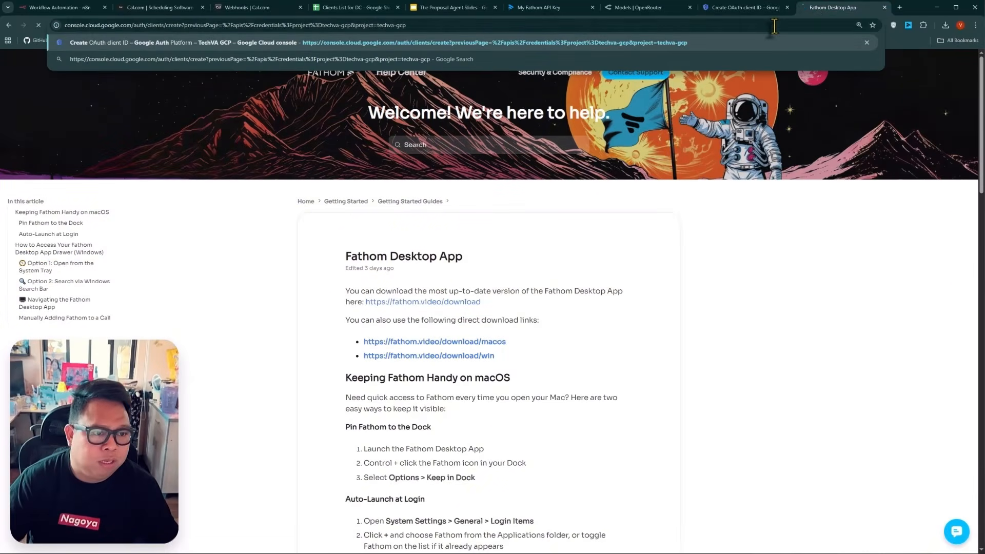
pyautogui.press('Return')
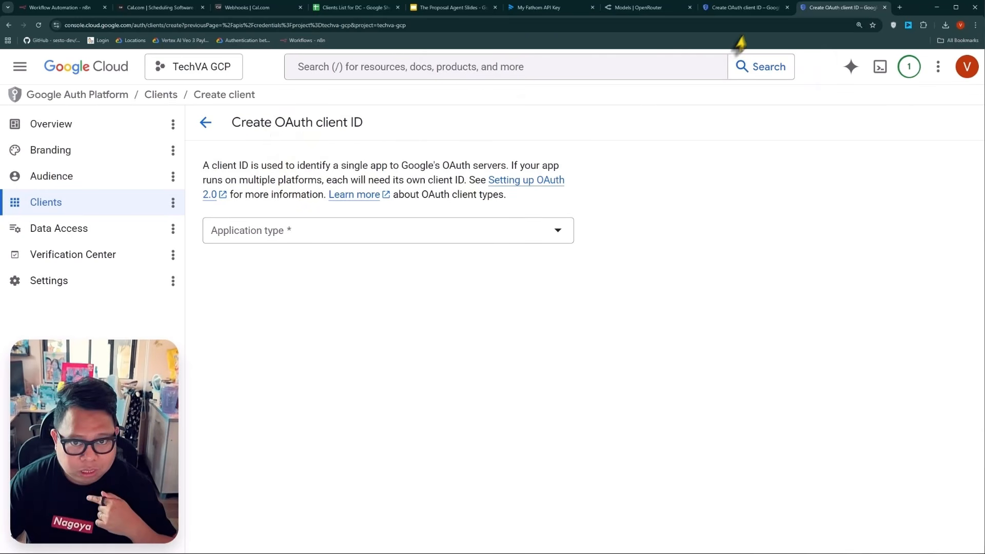
# Step: Open the Audience page of the Google Auth Platform and examine its publishing status, user type and test users
pyautogui.click(748, 15)
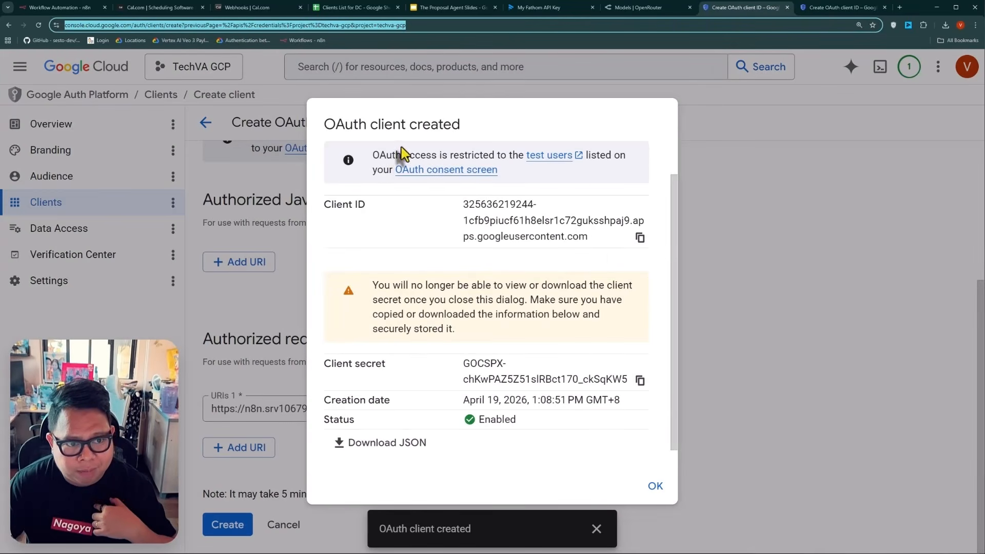
pyautogui.click(843, 7)
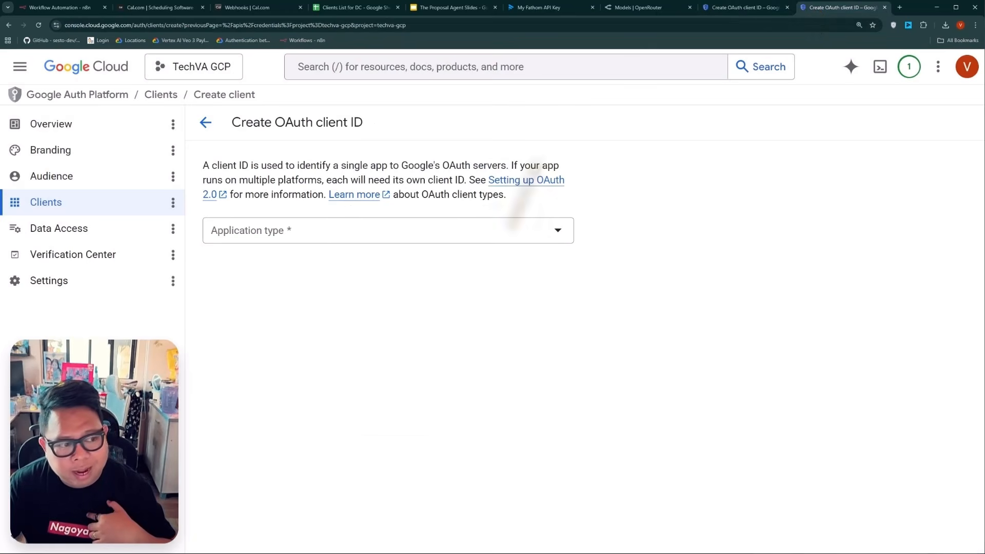
pyautogui.click(72, 185)
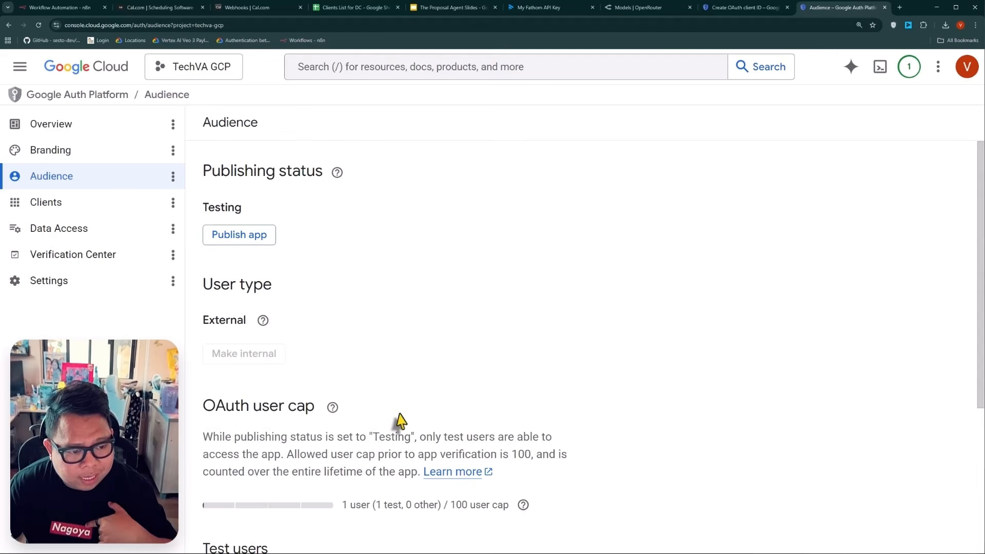
pyautogui.scroll(-4, 410, 308)
pyautogui.moveTo(203, 327); pyautogui.dragTo(261, 327)
pyautogui.click(288, 334)
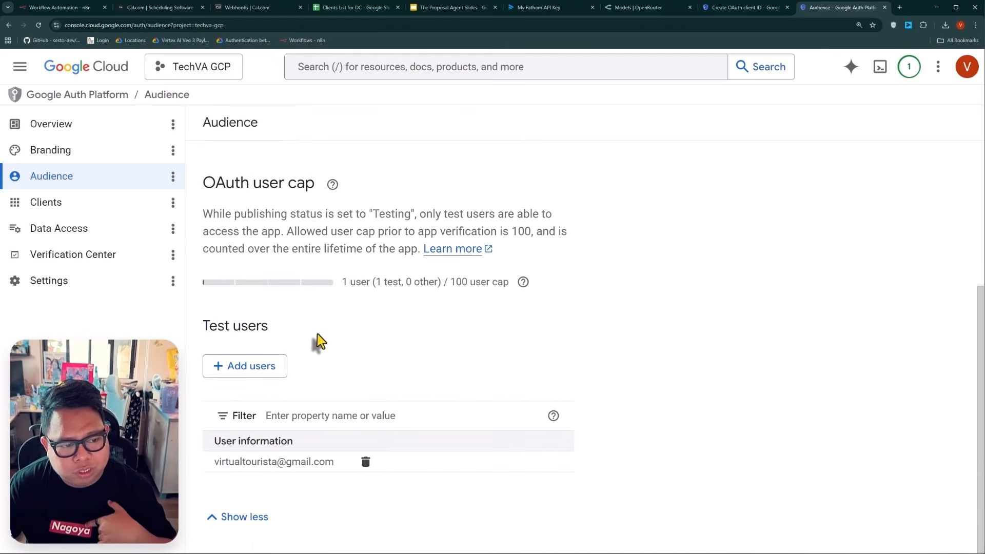
pyautogui.scroll(4, 418, 124)
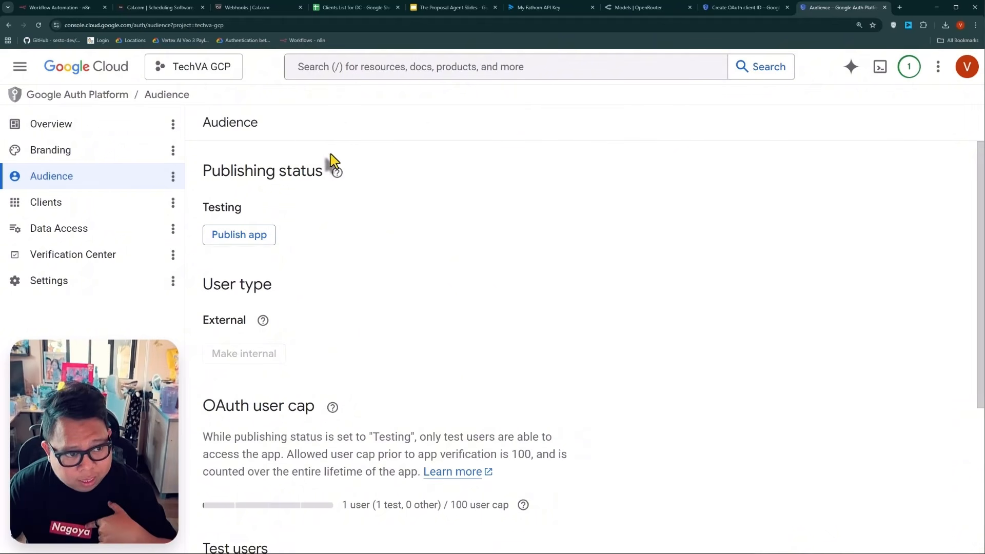
pyautogui.scroll(-4, 596, 272)
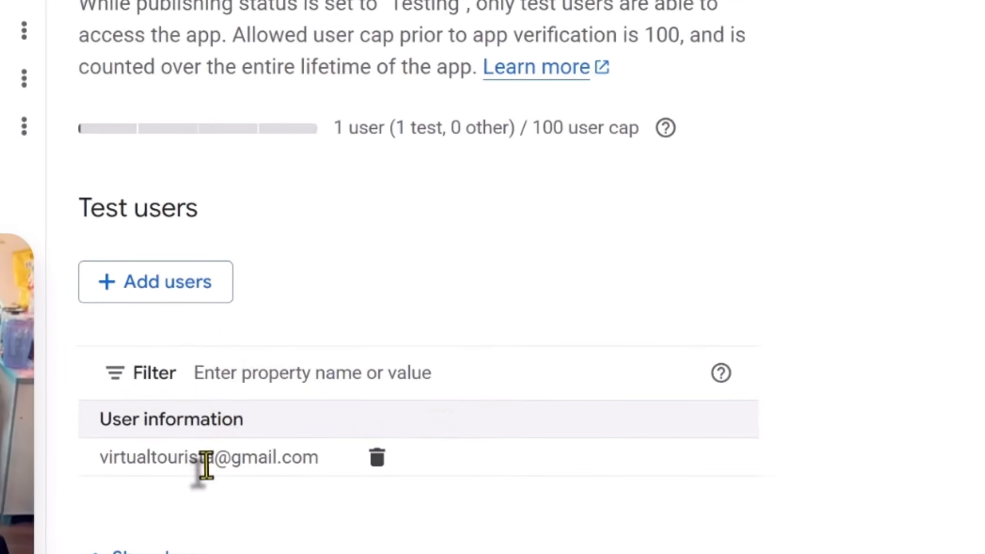
# Step: Open the form for adding test users, close it without adding anyone, and check the test user entry already listed
pyautogui.click(147, 292)
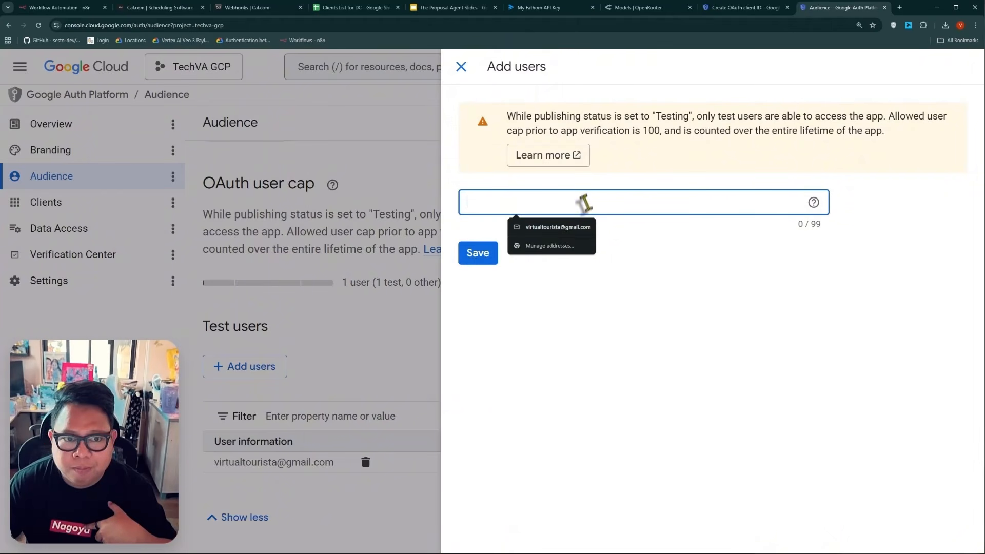
pyautogui.click(461, 67)
pyautogui.moveTo(229, 463); pyautogui.dragTo(290, 464)
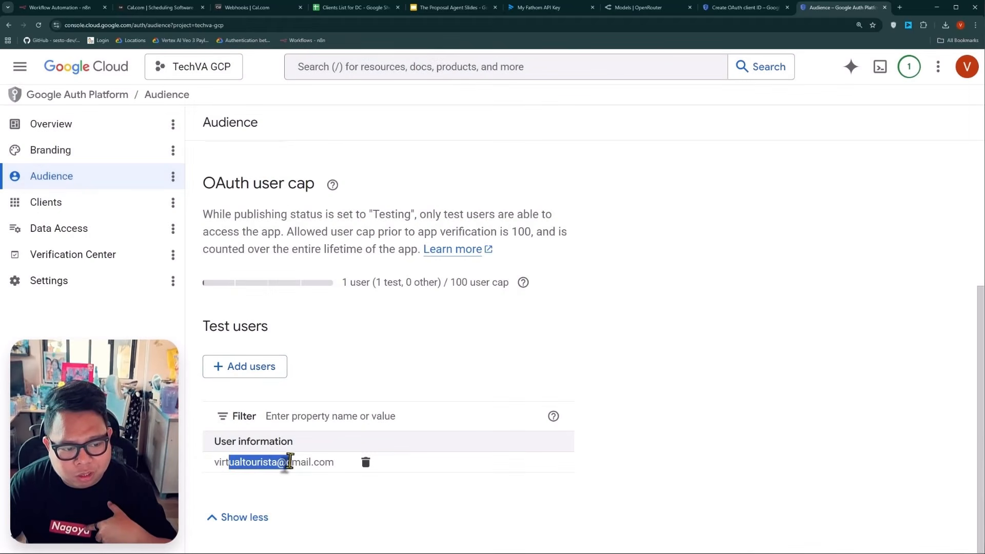
pyautogui.click(403, 328)
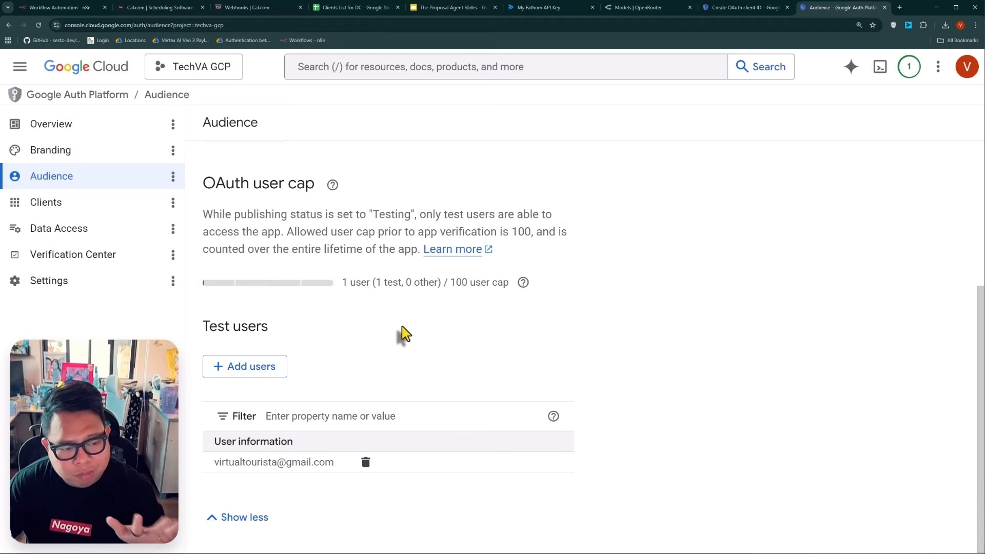
# Step: Check the Google sign-in option in the n8n Google Sheets credential and return to the Audience page in Google Cloud
pyautogui.click(75, 7)
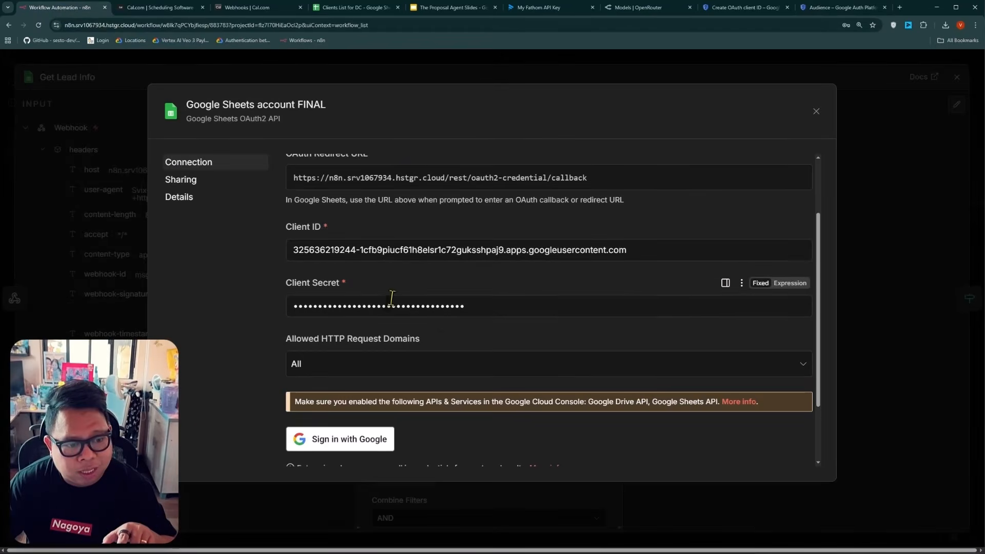
pyautogui.scroll(-2, 391, 298)
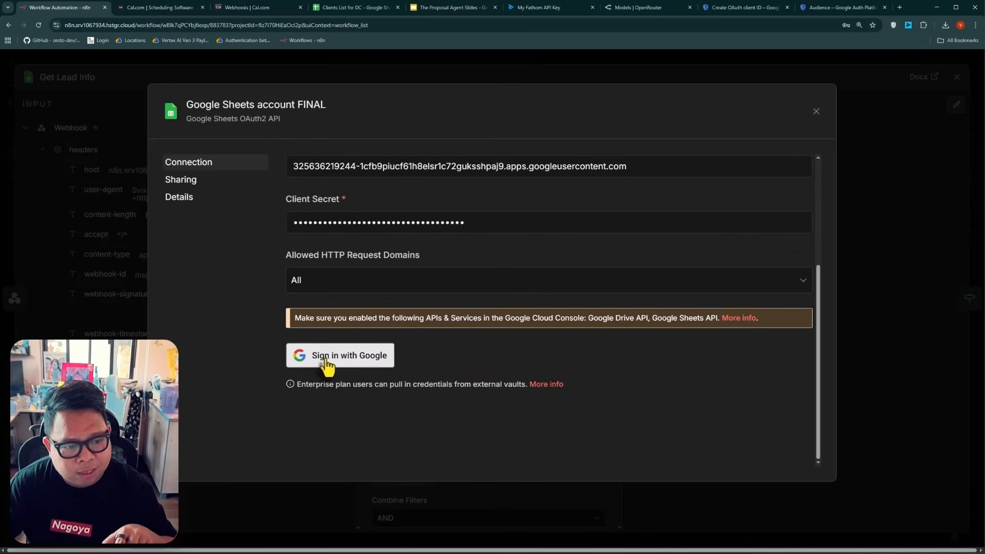
pyautogui.scroll(2, 390, 355)
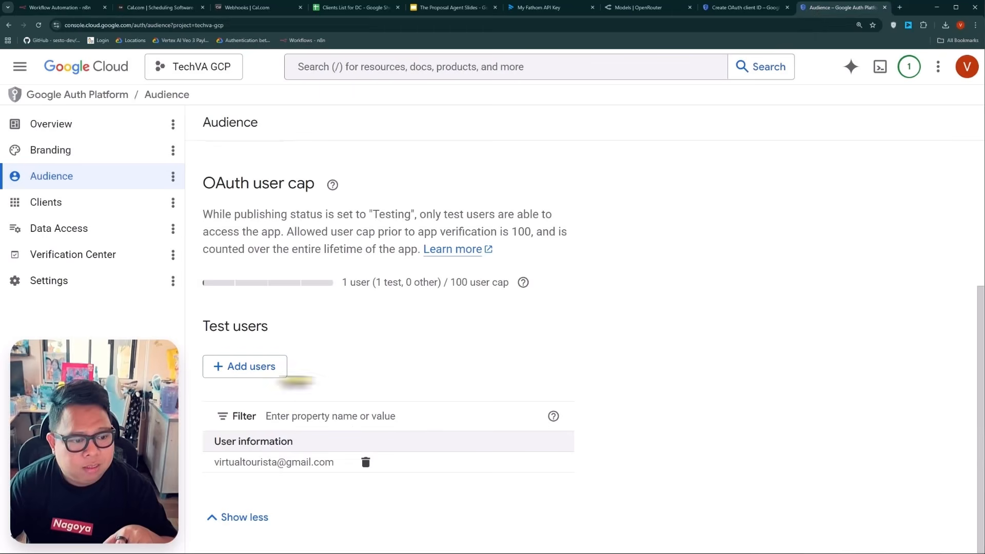
pyautogui.hotkey('ctrl', 'shift', 'Tab')
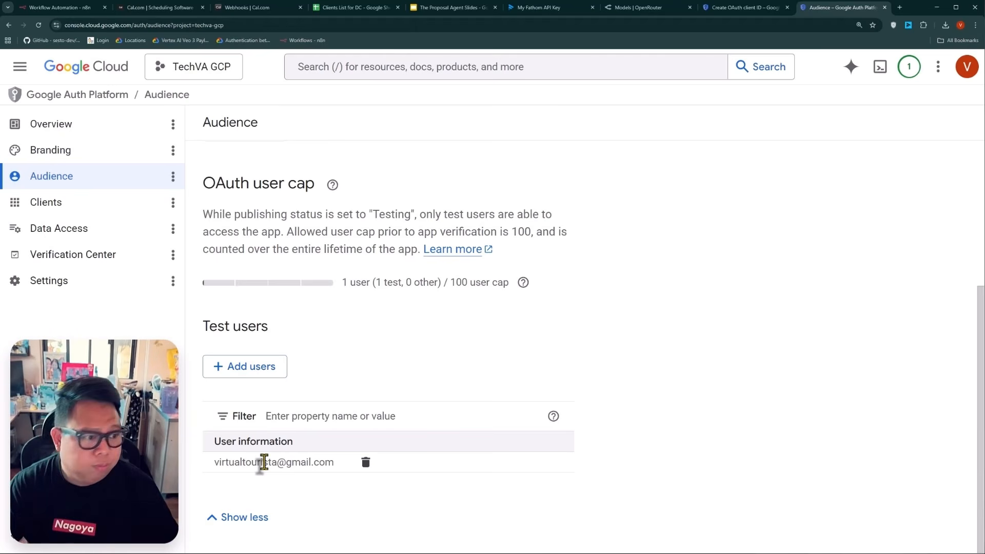
# Step: Open the Data Access page and review the project's non-sensitive and sensitive scopes
pyautogui.click(90, 232)
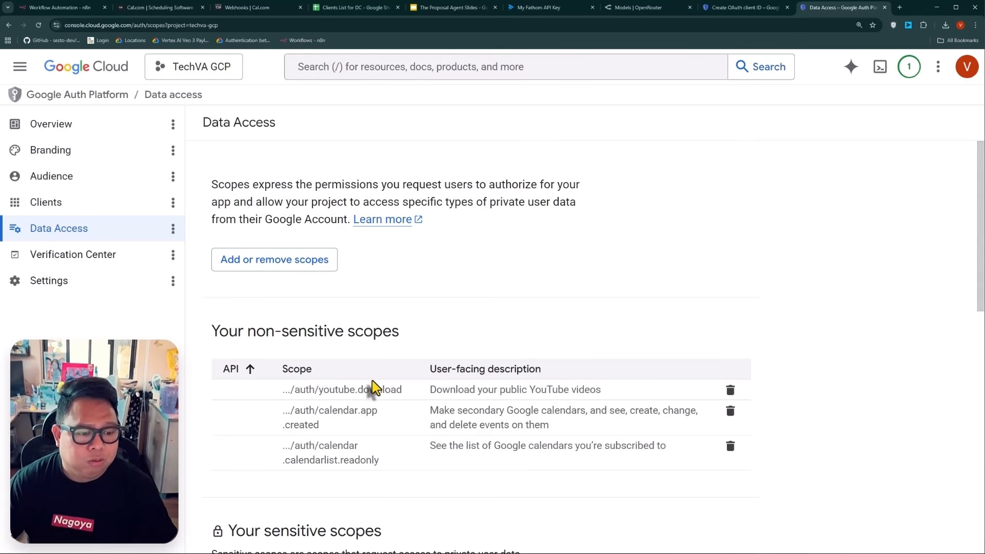
pyautogui.scroll(-1, 372, 391)
pyautogui.scroll(-4, 379, 396)
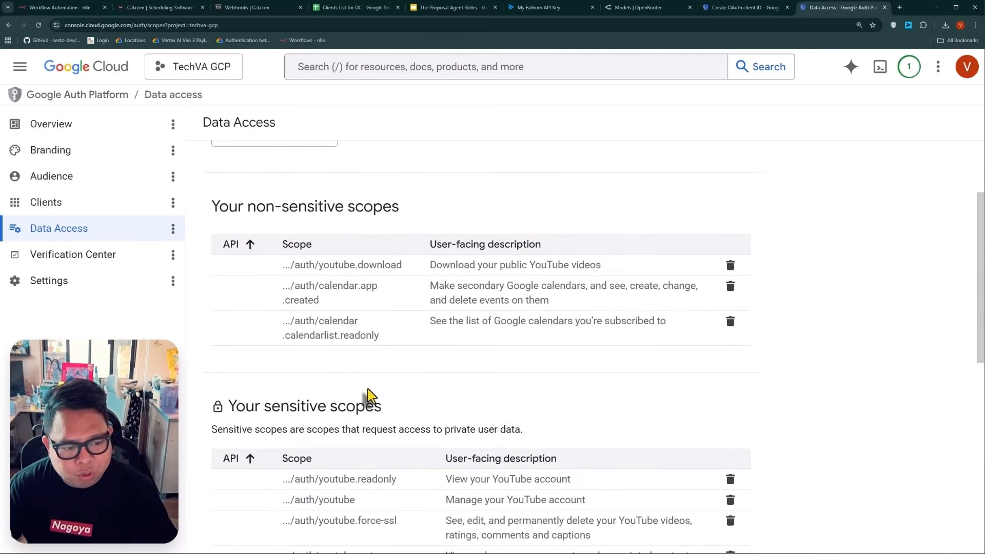
pyautogui.scroll(-7, 369, 396)
pyautogui.scroll(12, 368, 395)
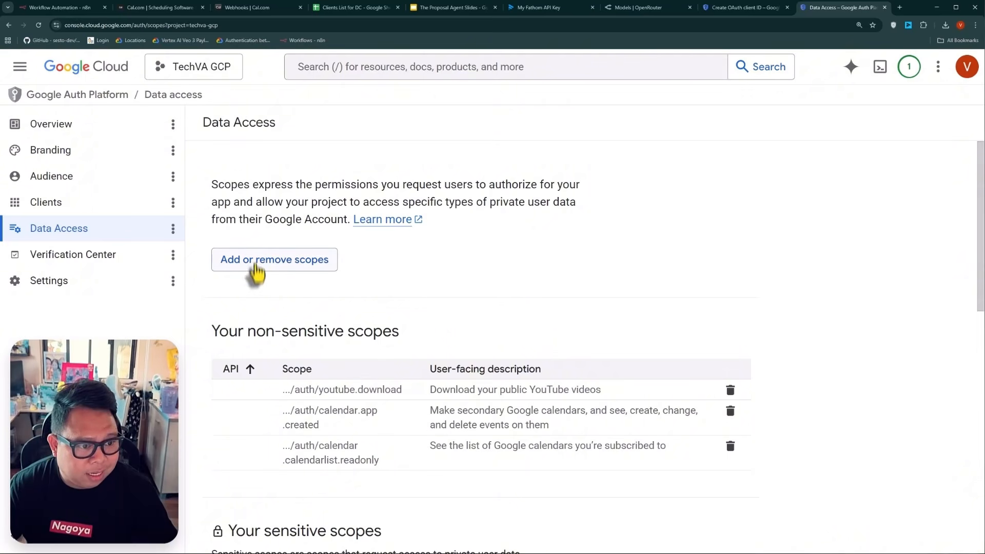
# Step: Start editing the project's scopes and filter the available scopes by "drive"
pyautogui.click(256, 269)
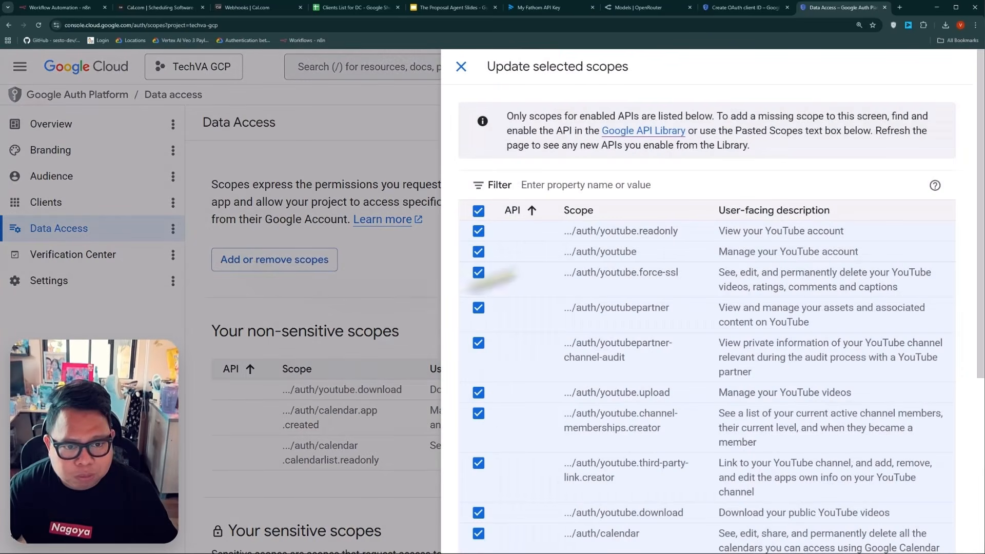
pyautogui.click(578, 187)
pyautogui.write('drive')
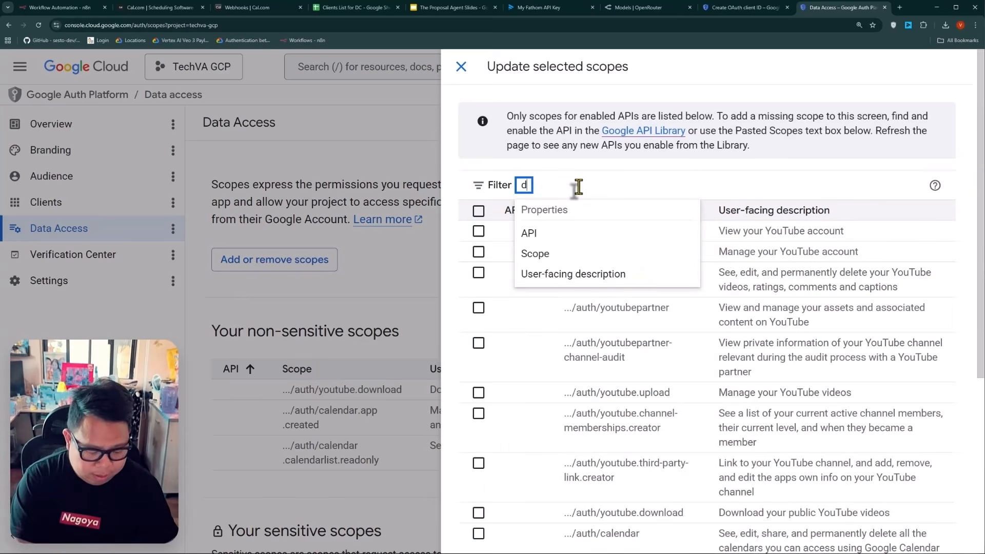
pyautogui.press('Return')
pyautogui.scroll(-10, 485, 303)
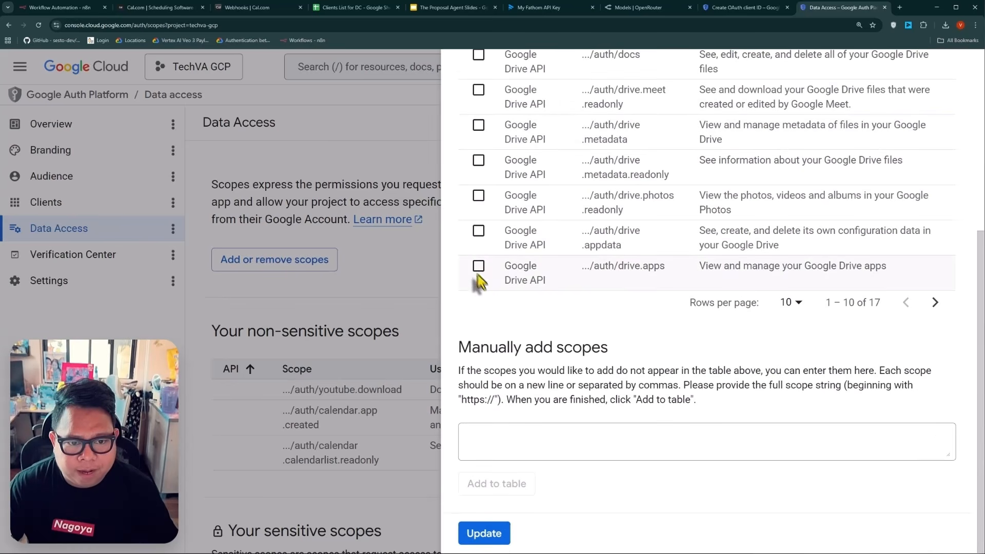
# Step: Select the Google Drive API scope .../auth/drive.apps and add it to the project's scopes
pyautogui.scroll(5, 742, 303)
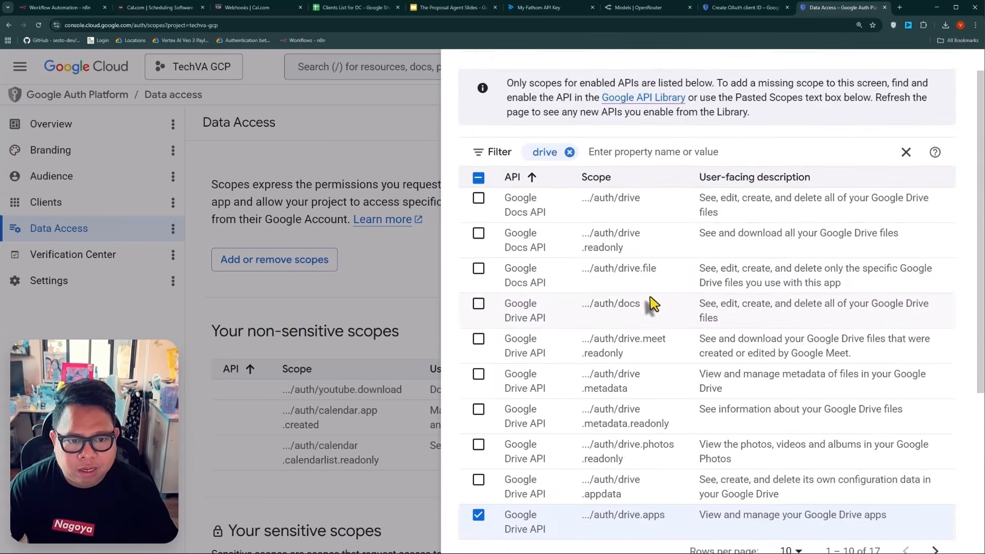
pyautogui.scroll(-5, 667, 318)
pyautogui.click(484, 534)
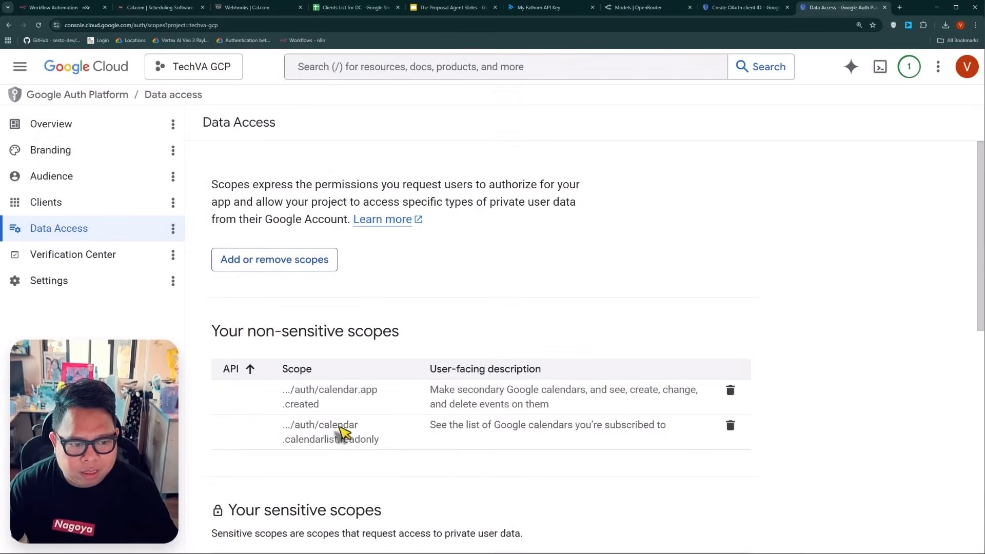
# Step: Delete the existing YouTube and calendar scopes from the non-sensitive and sensitive lists, keeping only the .../auth/drive.apps scope
pyautogui.scroll(-8, 462, 360)
pyautogui.click(730, 185)
pyautogui.click(653, 354)
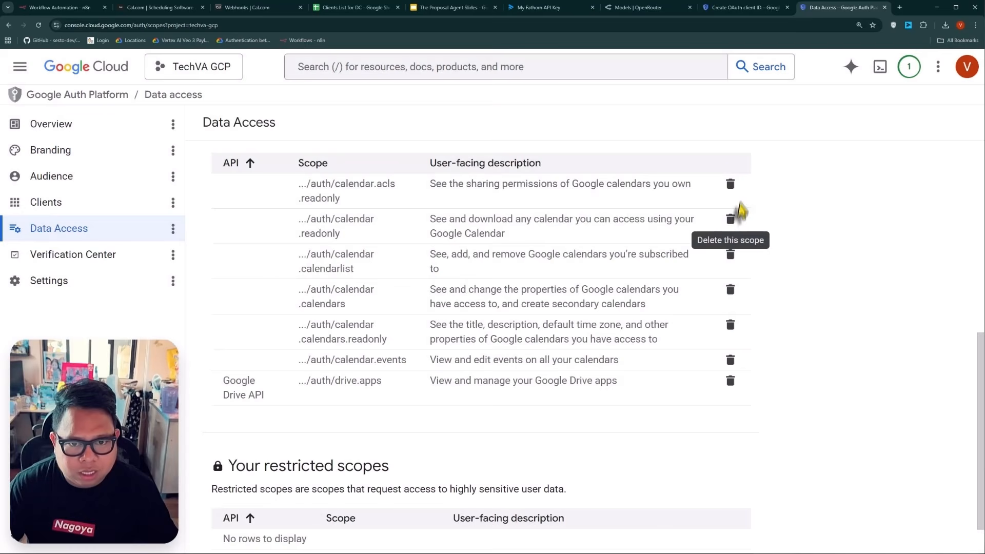
pyautogui.click(731, 185)
pyautogui.press('Return')
pyautogui.click(731, 219)
pyautogui.click(653, 362)
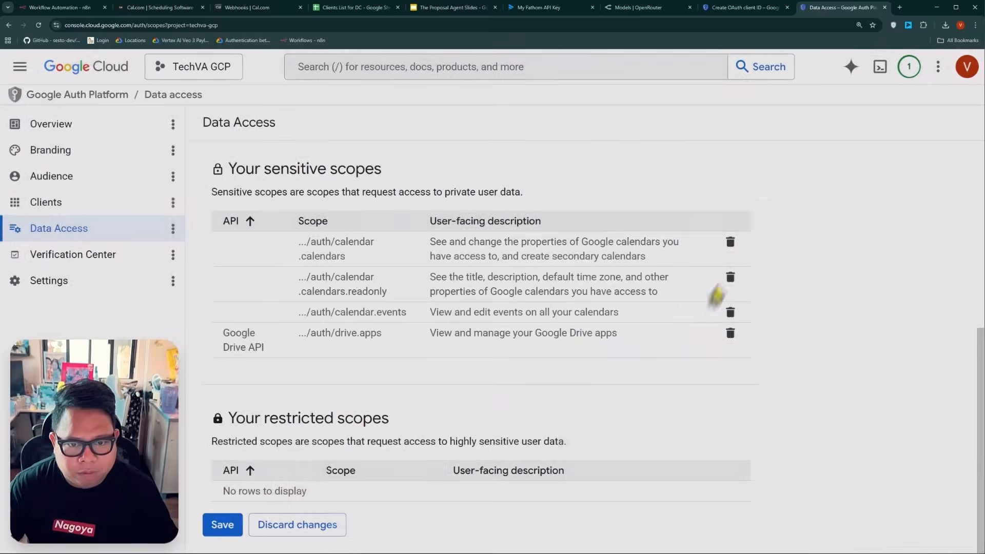
pyautogui.click(730, 309)
pyautogui.click(672, 355)
pyautogui.click(731, 278)
pyautogui.click(660, 348)
pyautogui.scroll(-2, 318, 448)
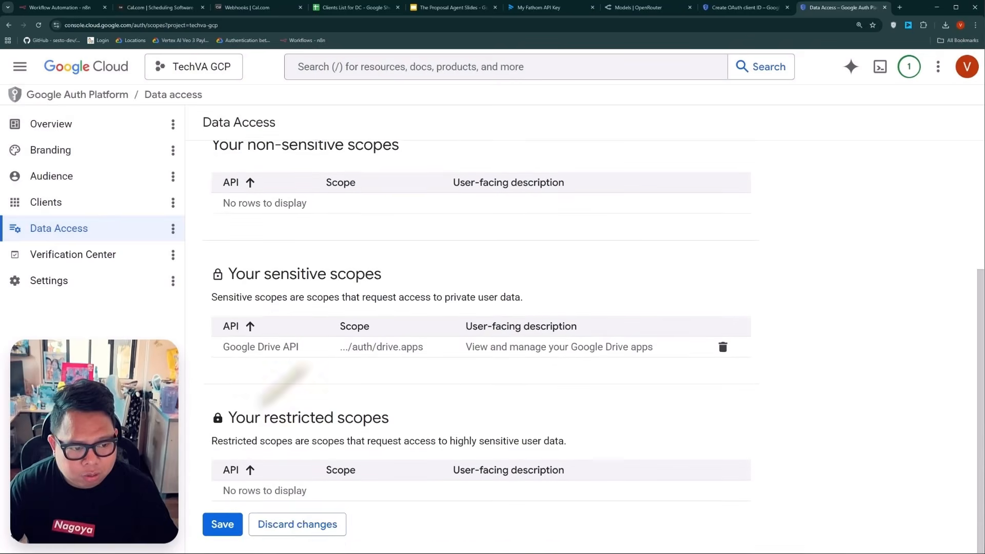
# Step: Reopen the scope selection, filter it by Google Sheets API, and select both spreadsheets scopes
pyautogui.scroll(3, 311, 354)
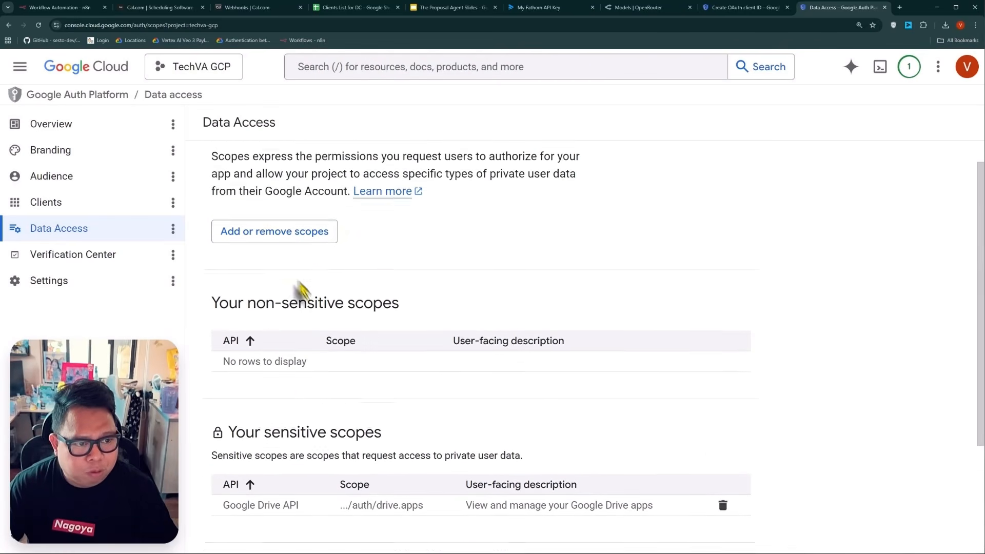
pyautogui.click(280, 240)
pyautogui.click(632, 190)
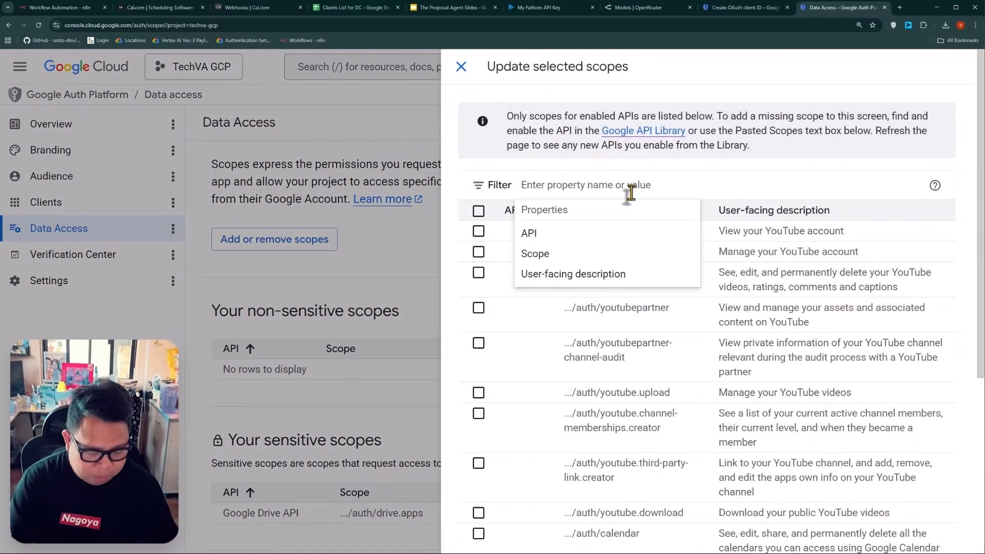
pyautogui.write('sheet')
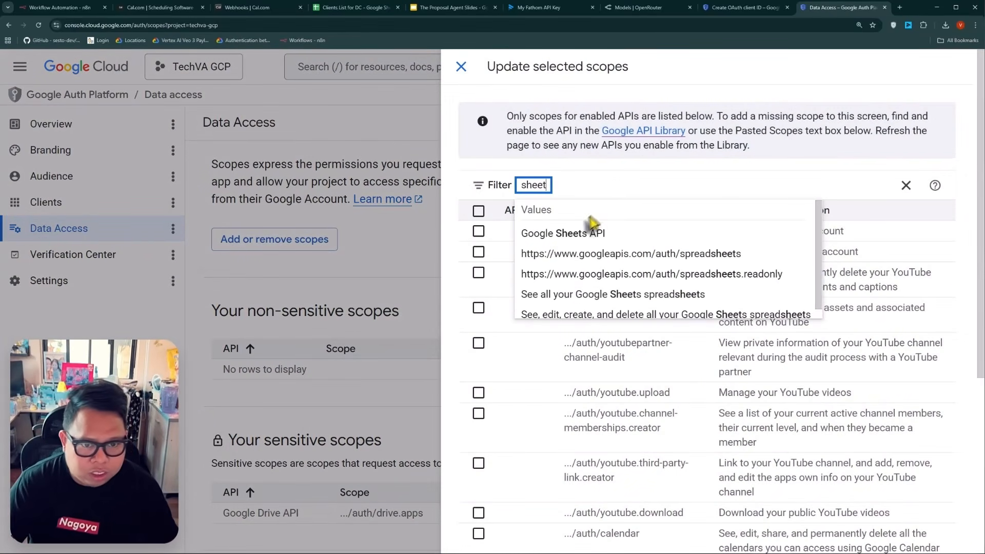
pyautogui.click(585, 232)
pyautogui.click(479, 211)
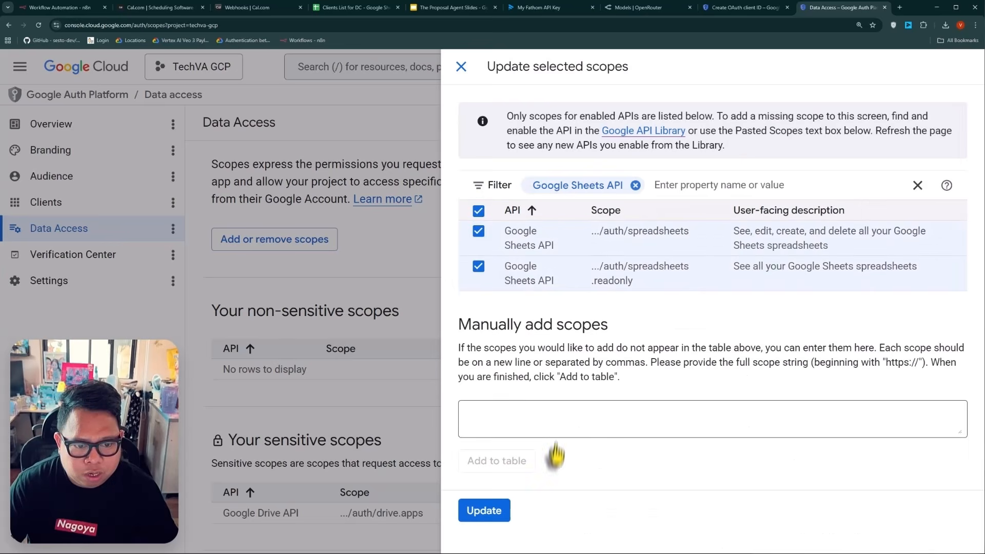
# Step: Try to add Google Slides API to the scope filter alongside Google Sheets API
pyautogui.click(688, 186)
pyautogui.write('slides')
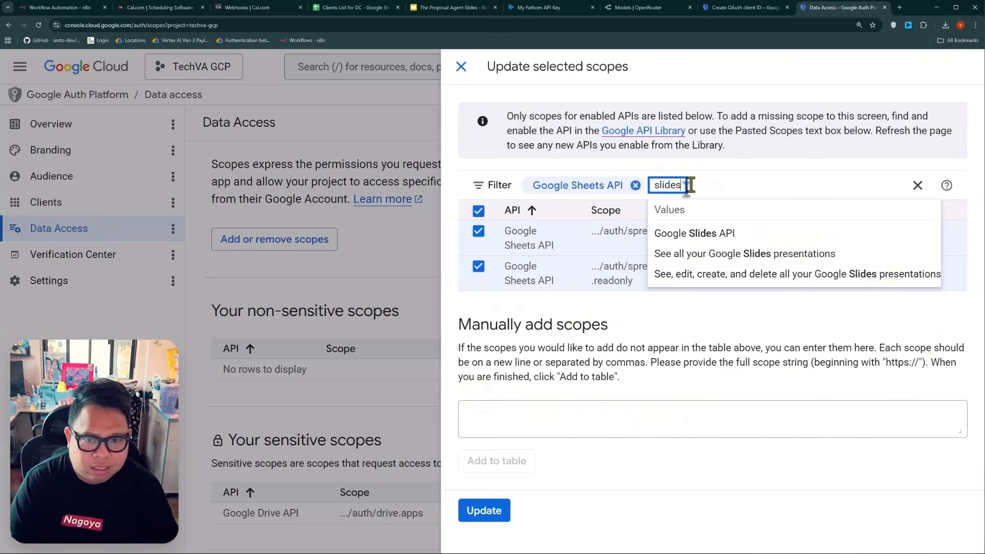
pyautogui.click(694, 233)
pyautogui.click(758, 186)
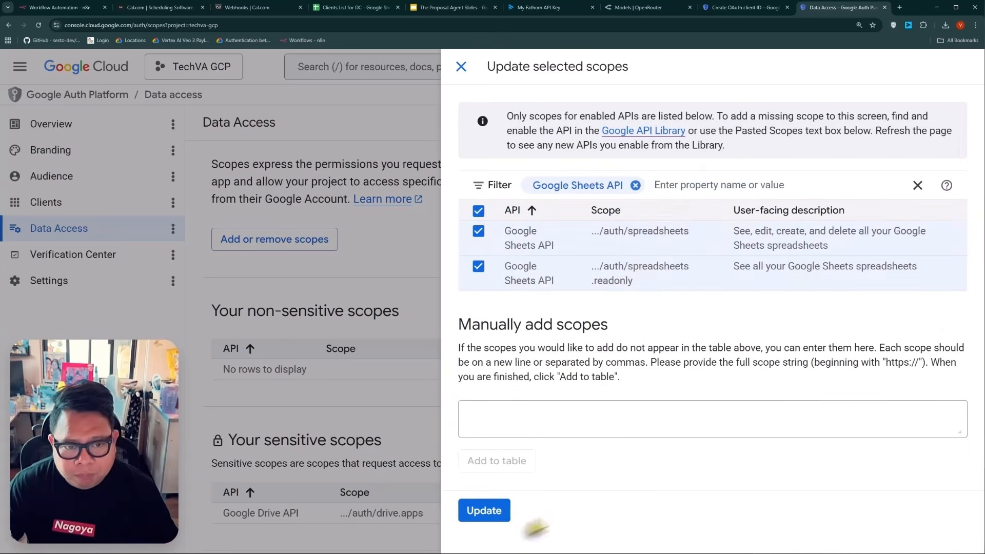
# Step: Add the selected Google Sheets scopes to the project and check the sensitive scopes list
pyautogui.click(487, 512)
pyautogui.scroll(-3, 286, 385)
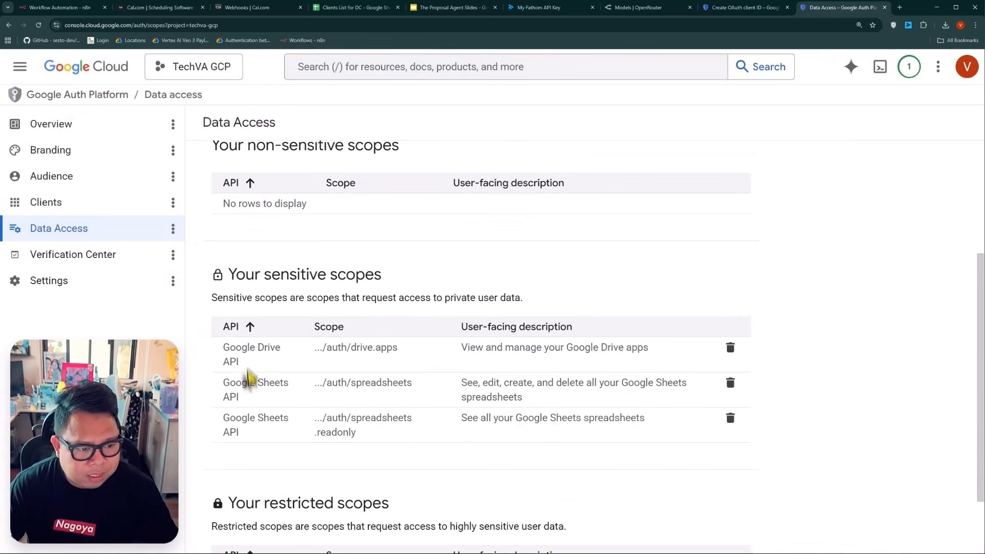
# Step: Filter the available scopes by "slides" and add both Google Slides presentations scopes to the project
pyautogui.scroll(3, 272, 417)
pyautogui.click(286, 244)
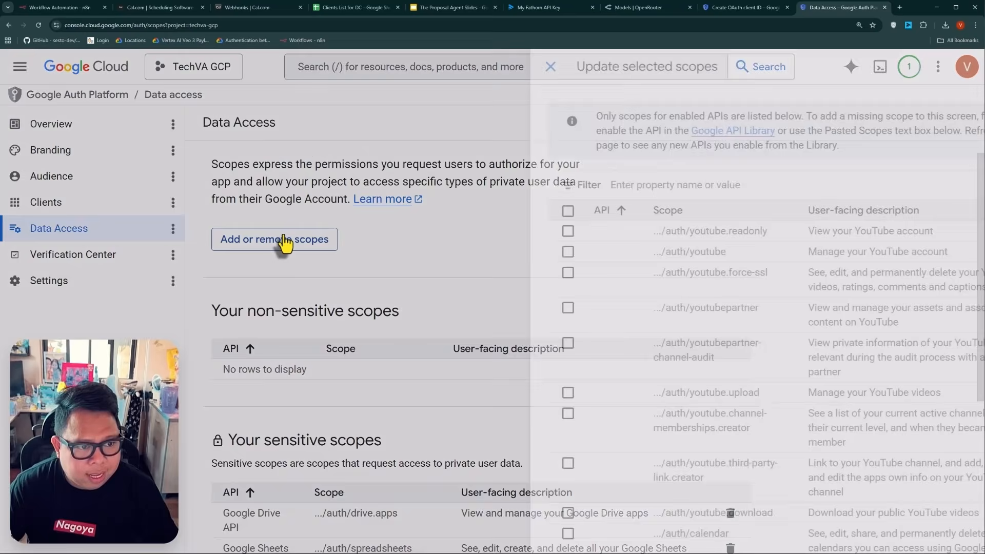
pyautogui.click(576, 187)
pyautogui.write('slides')
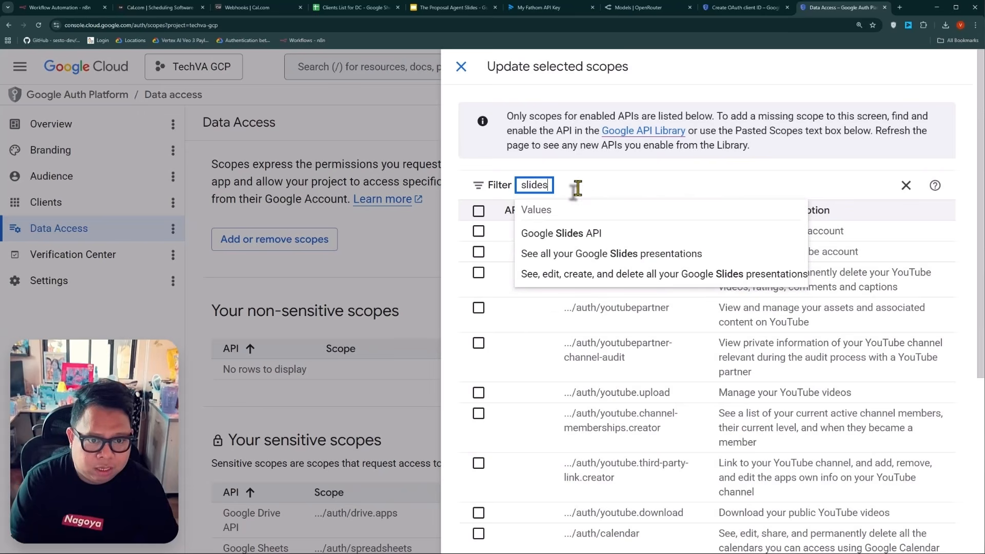
pyautogui.press('Return')
pyautogui.click(491, 313)
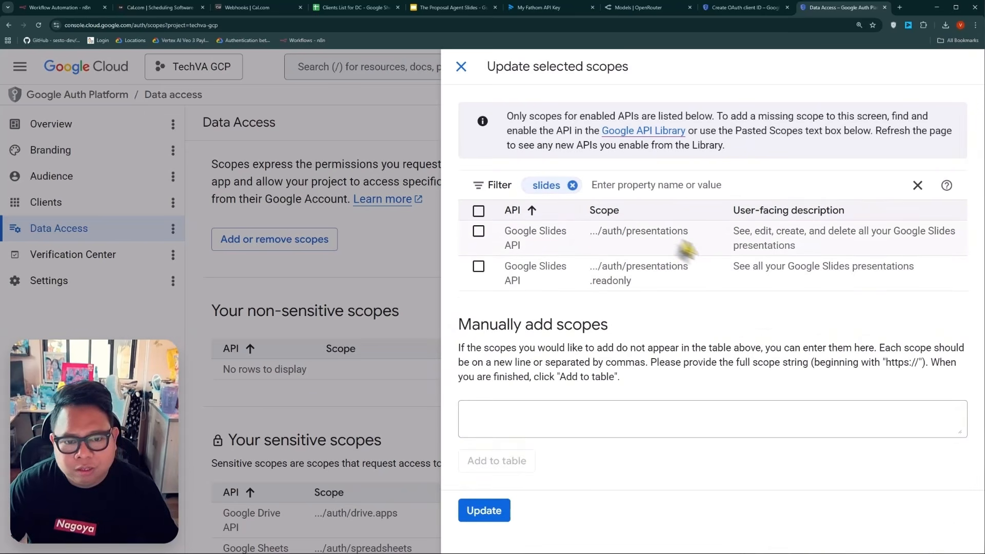
pyautogui.click(479, 212)
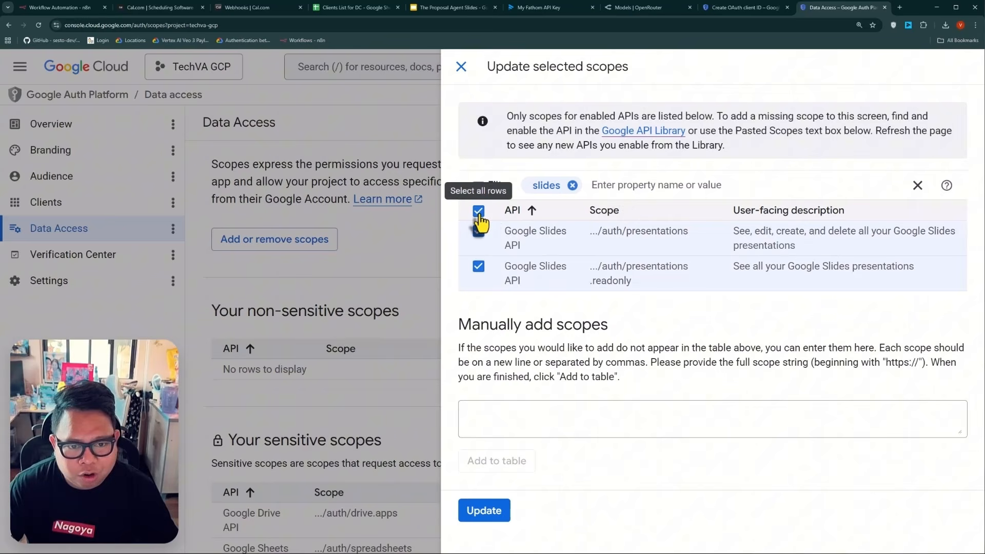
pyautogui.click(484, 512)
pyautogui.scroll(-5, 346, 447)
pyautogui.scroll(6, 346, 446)
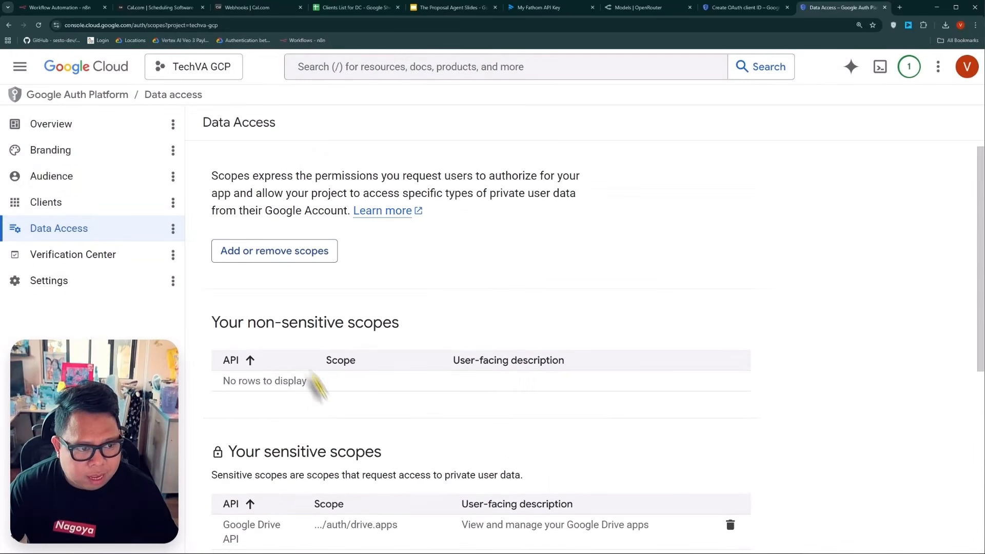
pyautogui.click(274, 264)
pyautogui.click(570, 186)
pyautogui.write('g')
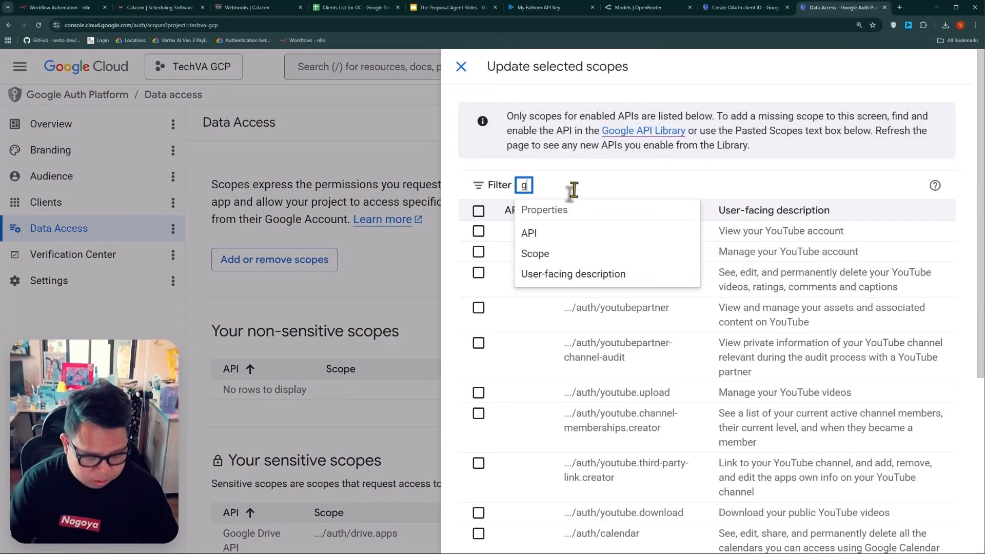
pyautogui.write('mail')
pyautogui.press('Return')
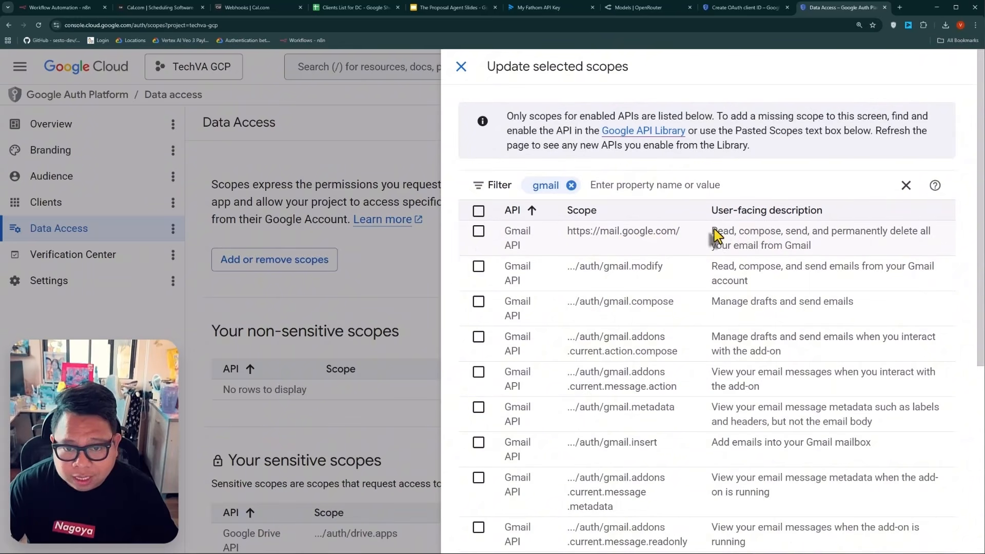
pyautogui.moveTo(713, 231); pyautogui.dragTo(810, 252)
pyautogui.click(731, 235)
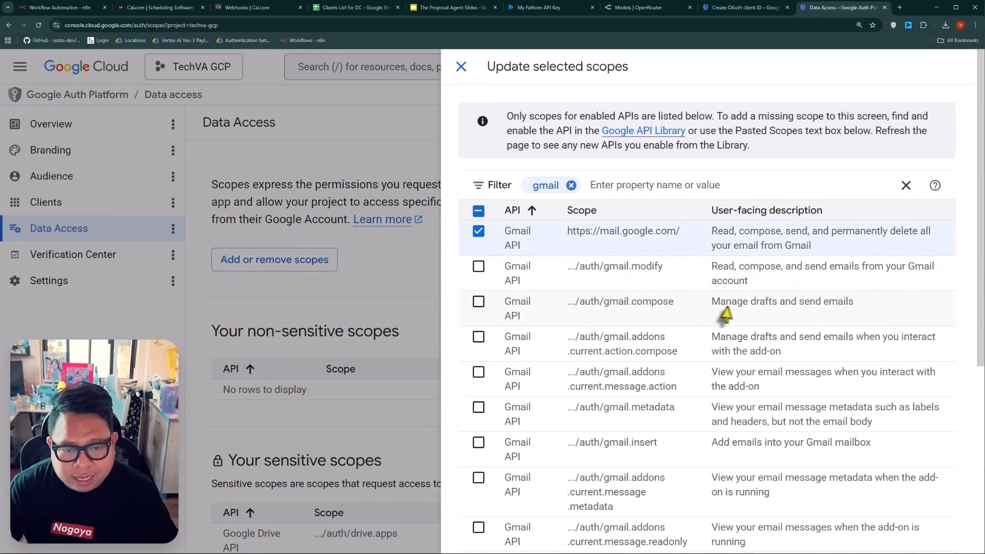
pyautogui.scroll(-1, 725, 315)
pyautogui.scroll(-2, 852, 462)
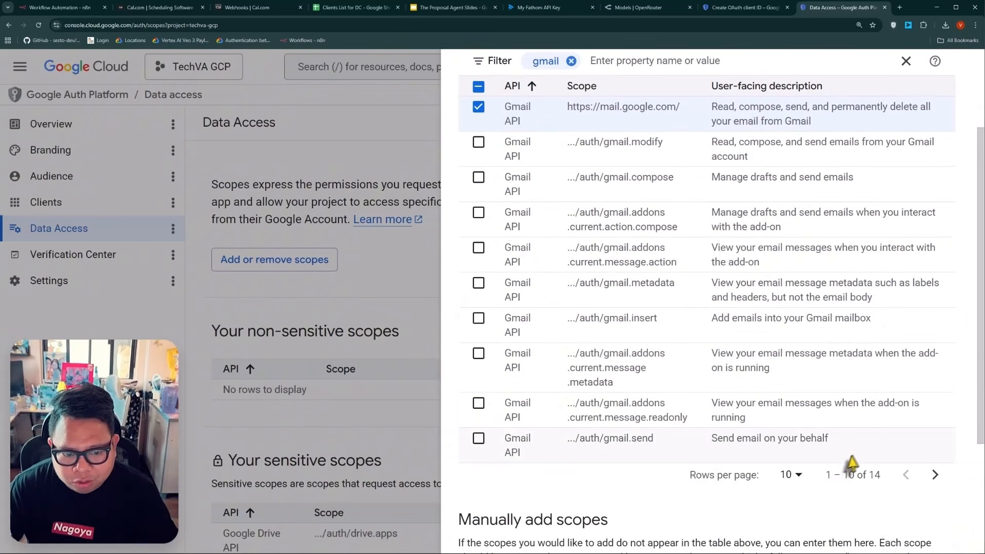
pyautogui.scroll(3, 726, 316)
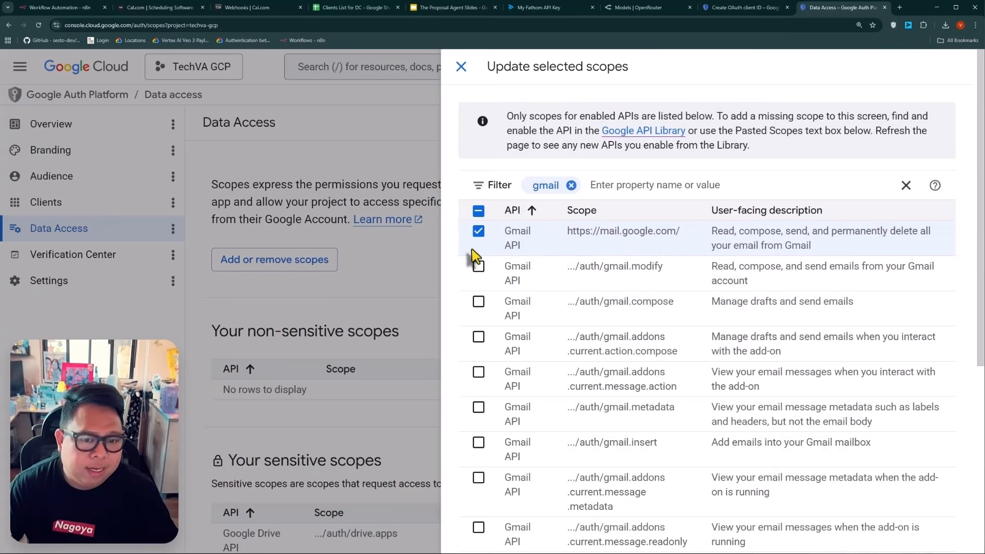
pyautogui.scroll(-5, 476, 257)
pyautogui.click(475, 533)
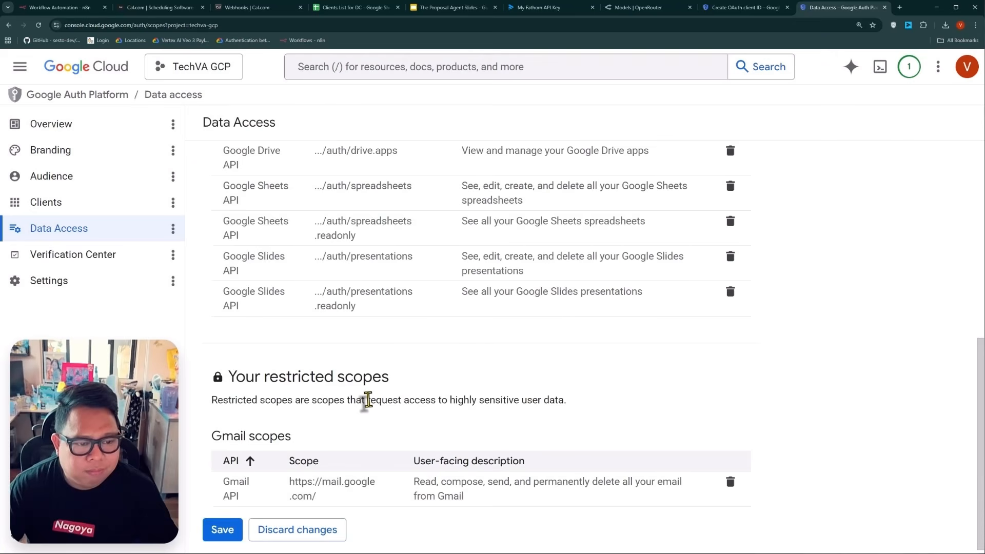
# Step: Review the sensitive and restricted scopes and save the data access changes
pyautogui.scroll(1, 354, 390)
pyautogui.scroll(-1, 281, 336)
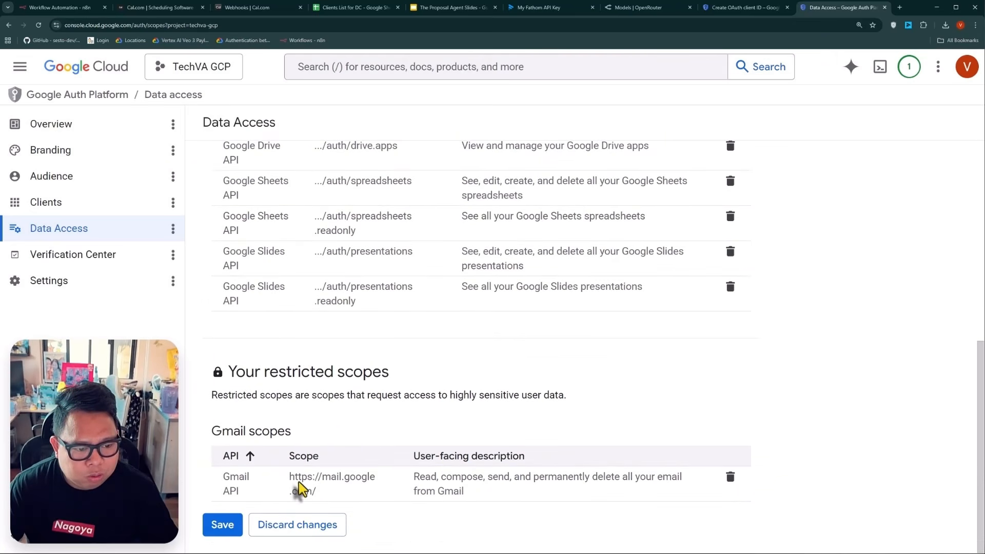
pyautogui.scroll(2, 311, 490)
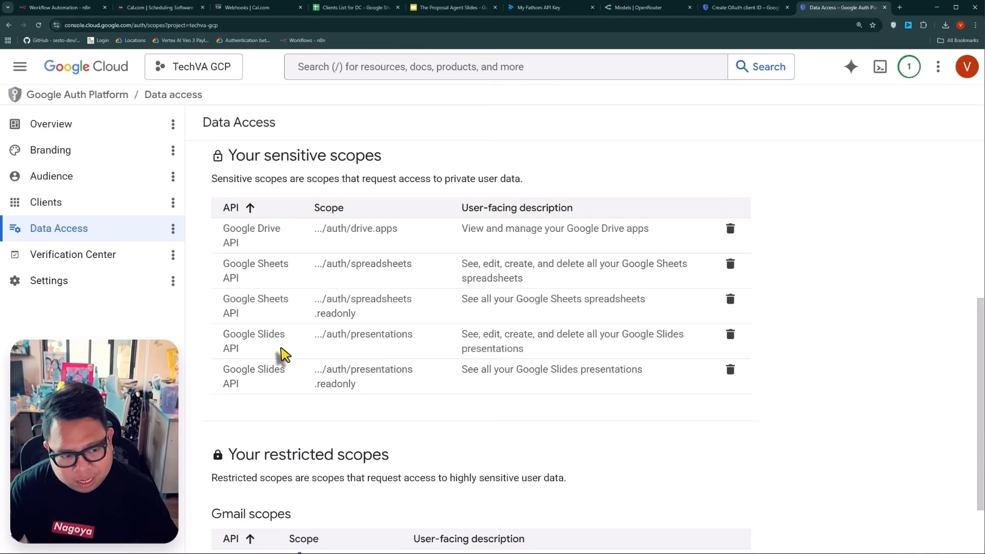
pyautogui.scroll(-2, 282, 352)
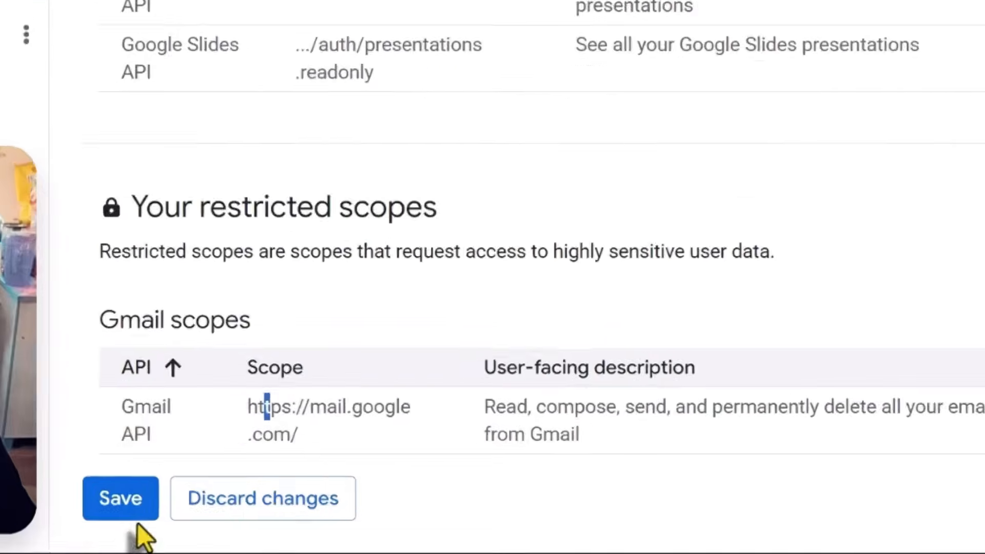
pyautogui.click(222, 524)
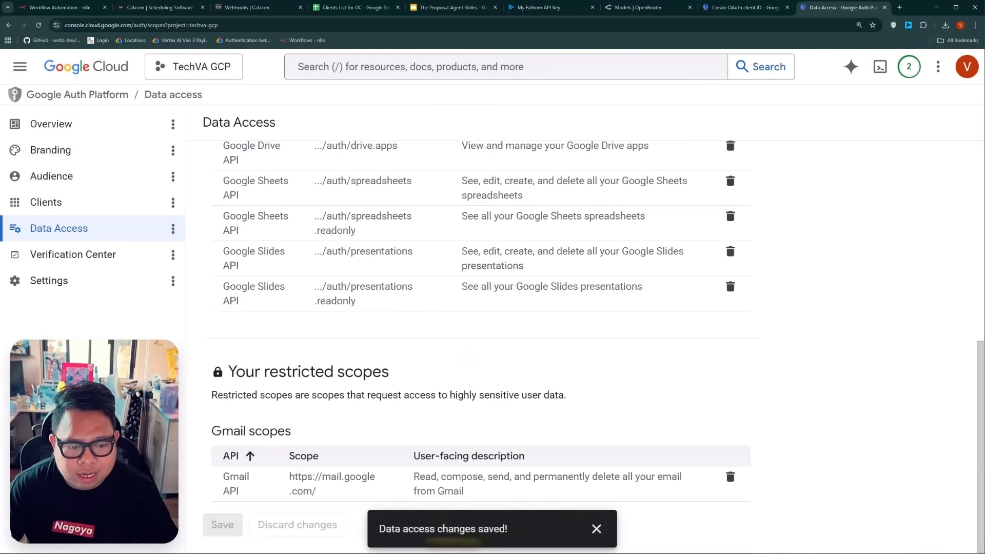
pyautogui.scroll(5, 827, 360)
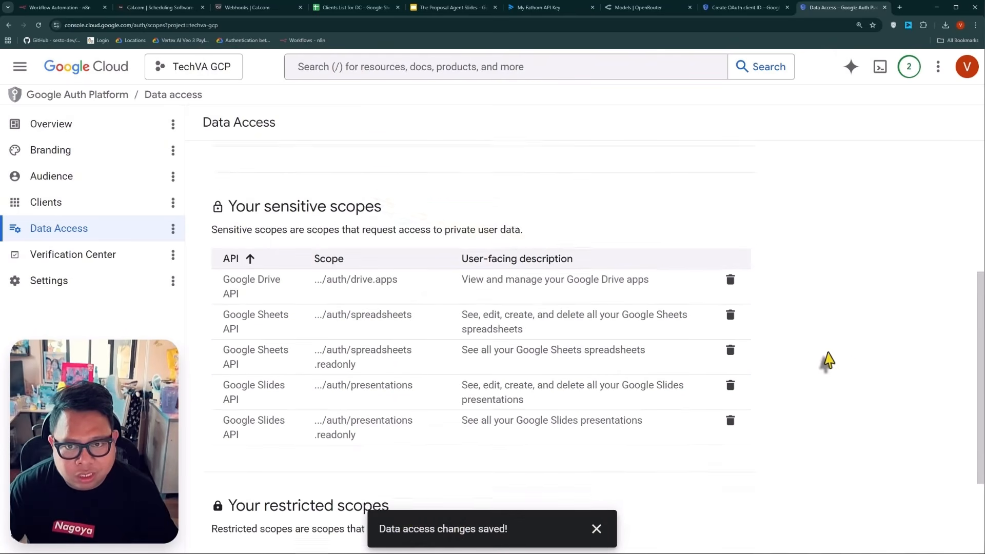
# Step: Switch to n8n, start Google sign-in for the Google Sheets credential, choose the Google account, and continue past the unverified-app notice
pyautogui.click(75, 19)
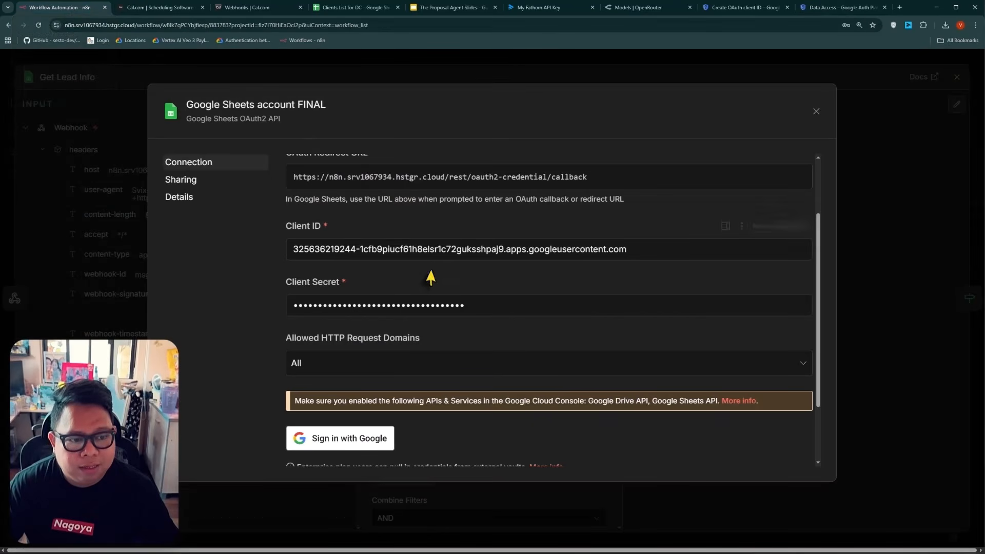
pyautogui.scroll(-1, 385, 352)
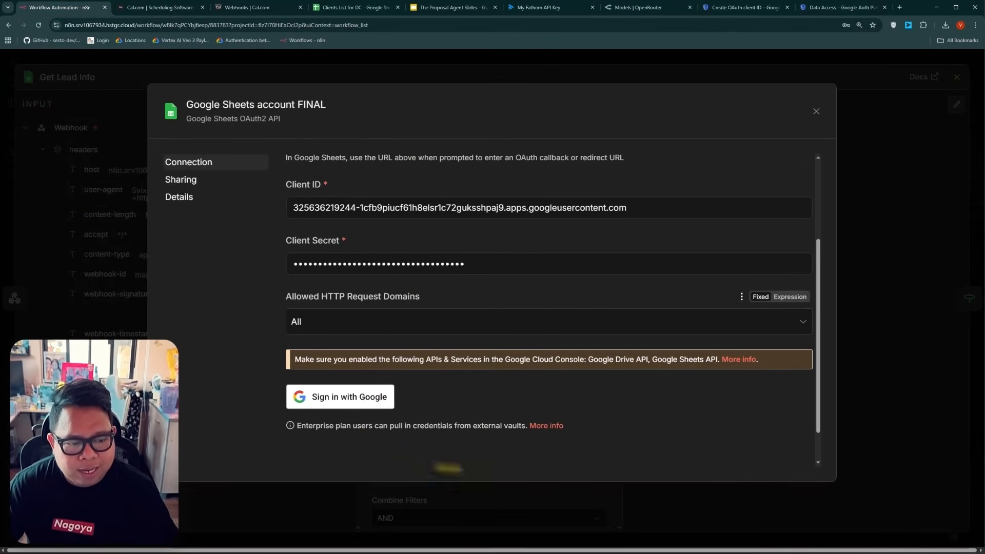
pyautogui.click(350, 400)
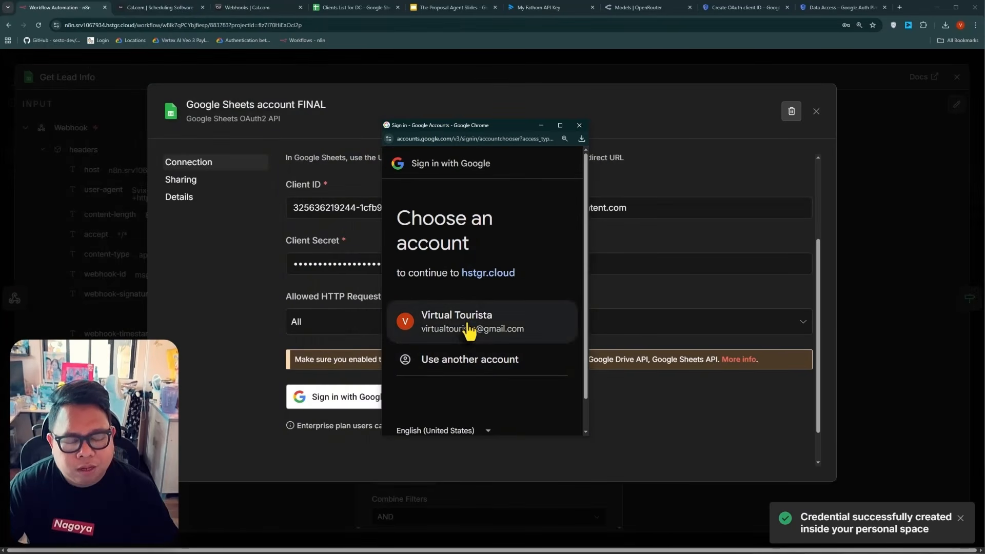
pyautogui.click(469, 331)
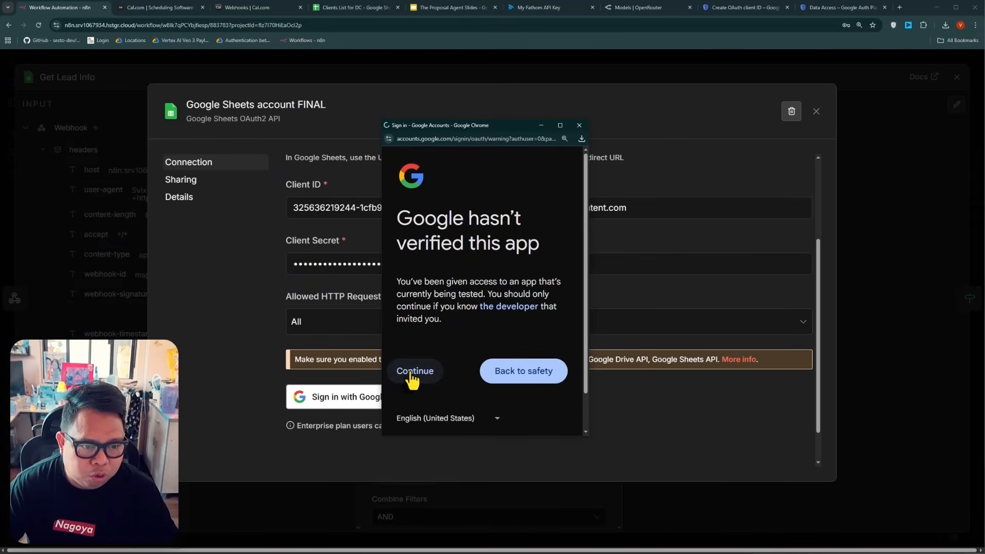
pyautogui.click(413, 378)
# Step: Grant hstgr.cloud all the requested Google account permissions and complete the authorization
pyautogui.scroll(-3, 508, 293)
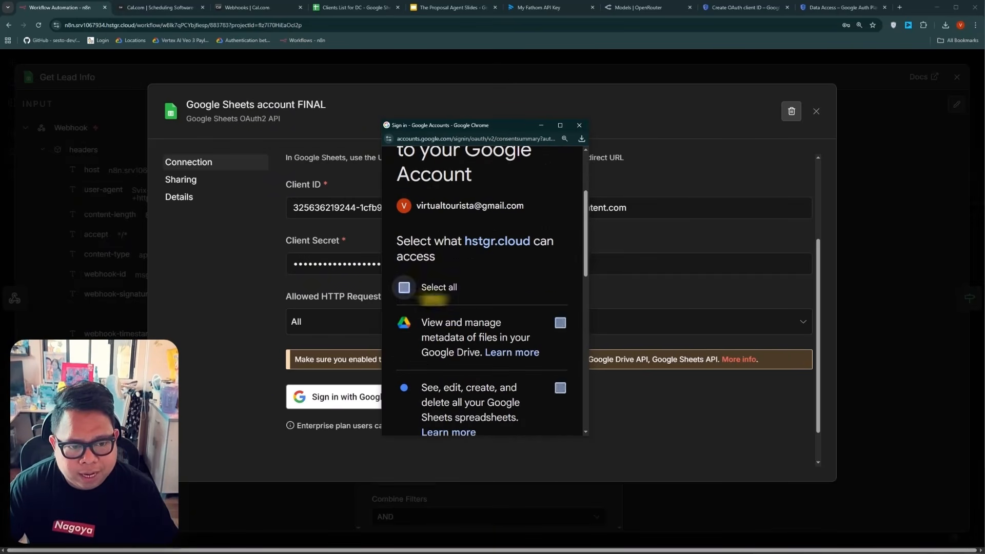
pyautogui.click(433, 298)
pyautogui.scroll(-8, 495, 292)
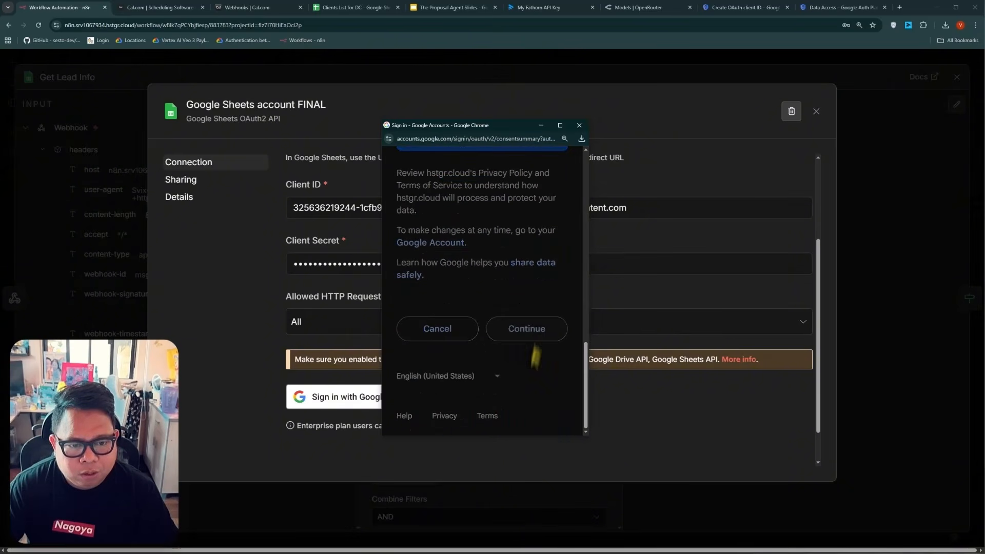
pyautogui.click(531, 333)
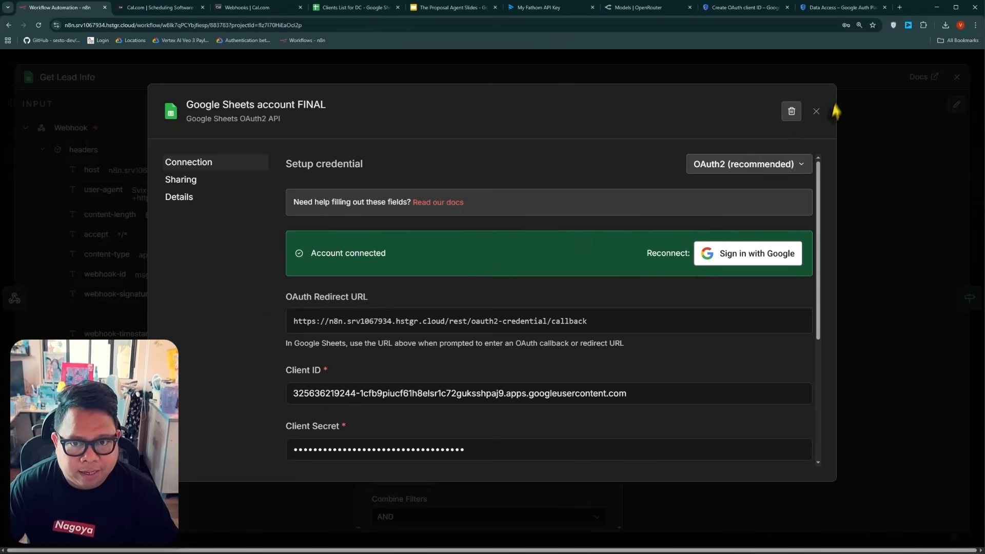
# Step: Close the connected Google Sheets credential and point the Get Lead Info node to Sheet1 of the Clients List for DC document
pyautogui.click(816, 112)
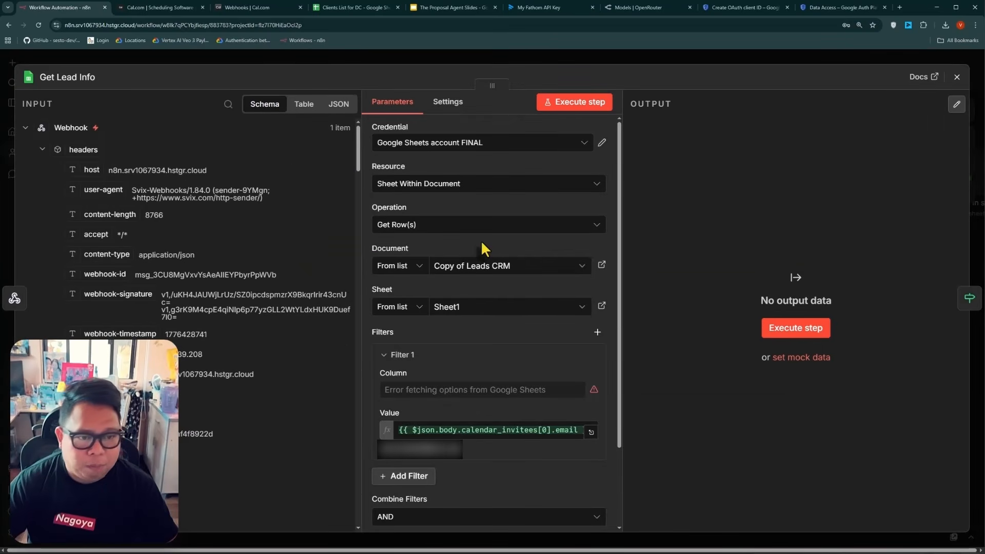
pyautogui.click(479, 264)
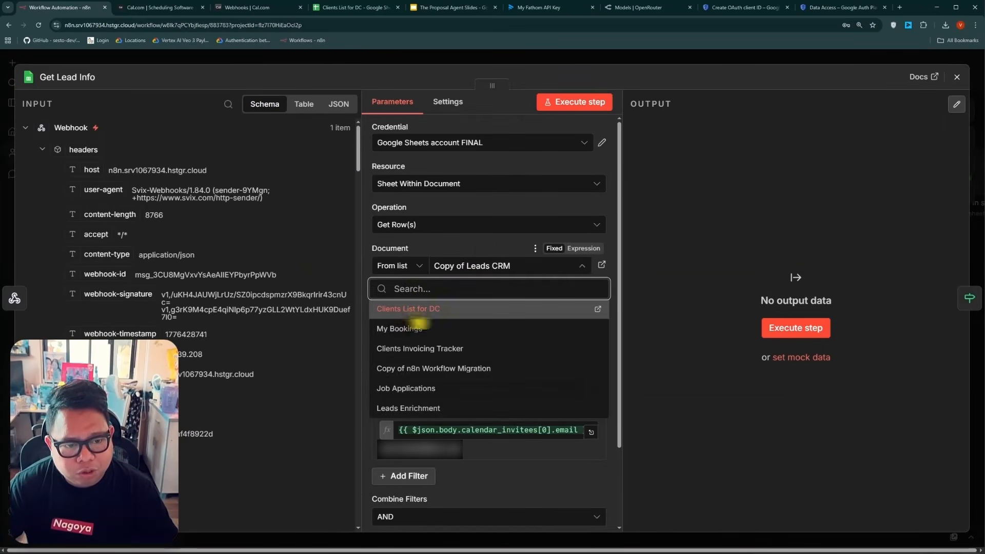
pyautogui.click(447, 307)
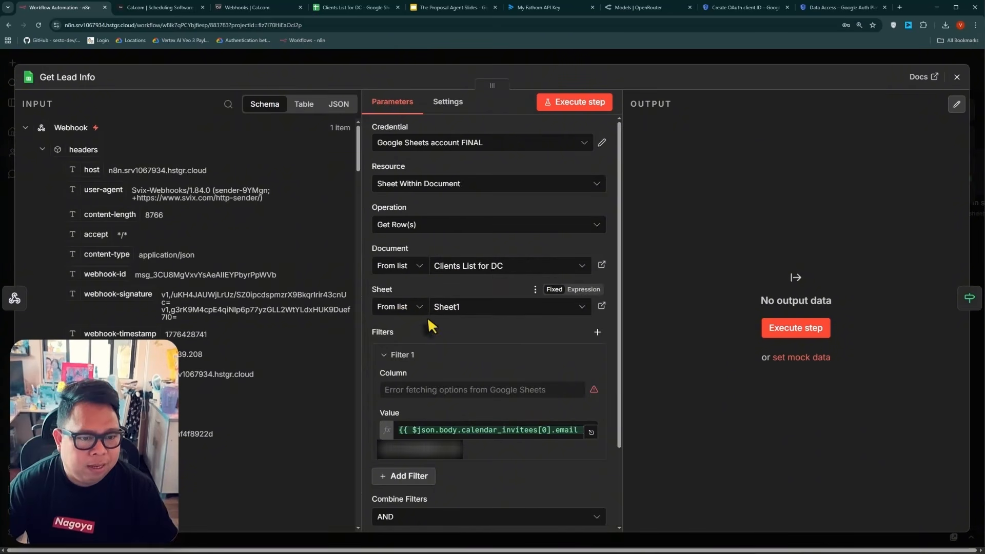
pyautogui.click(443, 308)
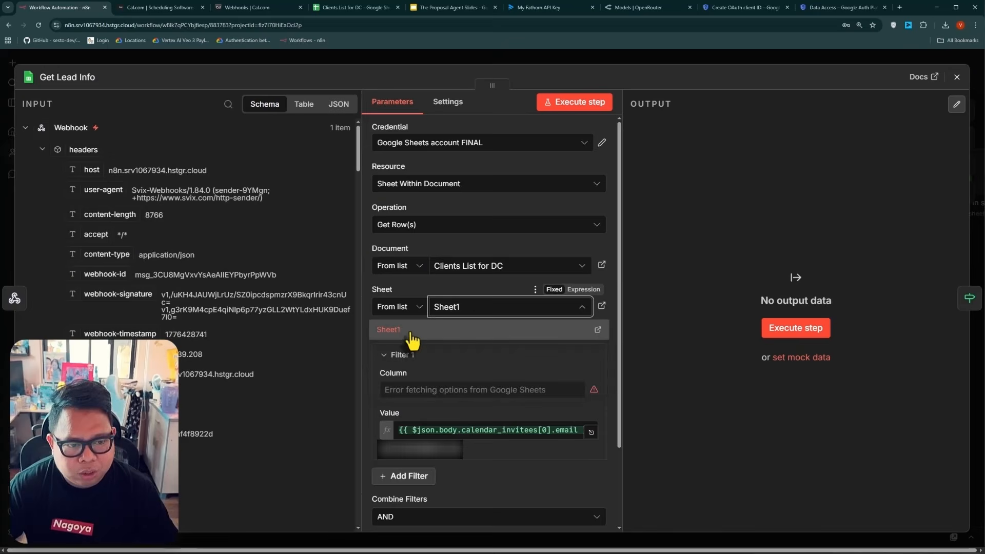
pyautogui.click(412, 339)
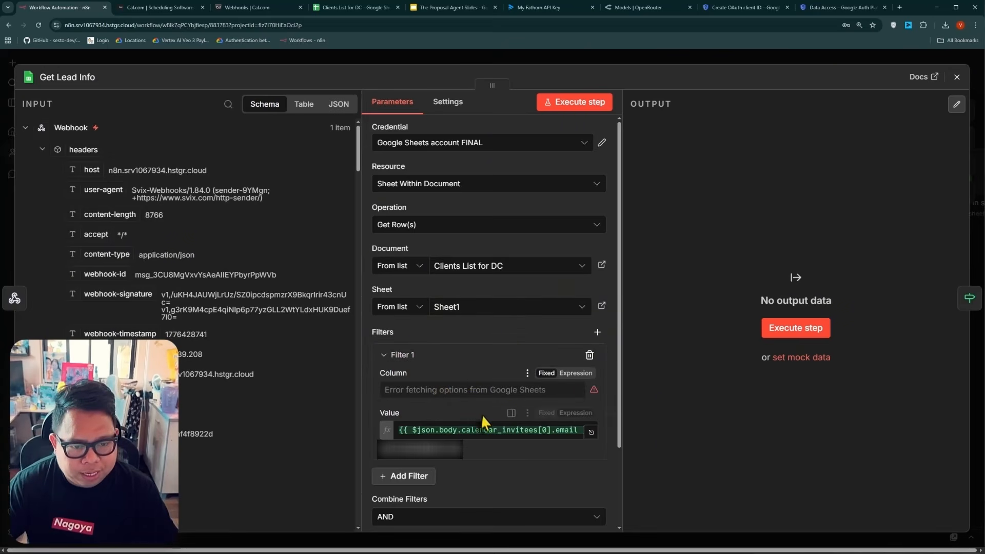
# Step: Replace the broken row filter in Get Lead Info with a new one on the Contact Email column
pyautogui.scroll(-2, 486, 287)
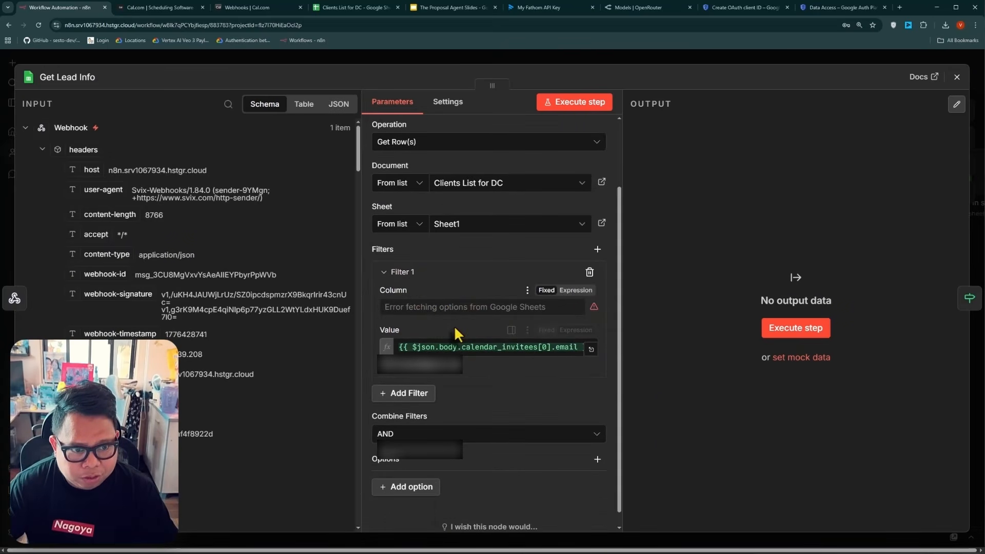
pyautogui.click(589, 272)
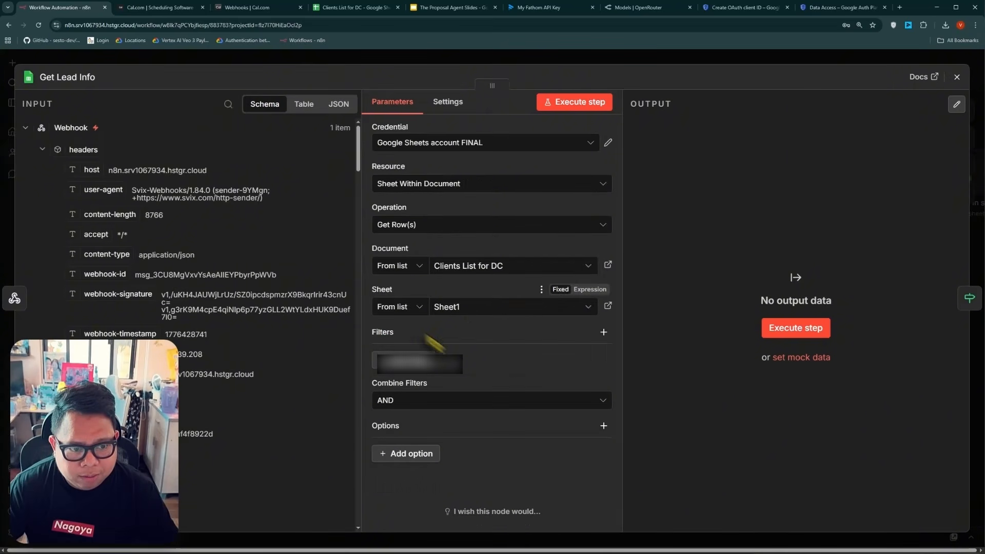
pyautogui.click(604, 333)
pyautogui.scroll(-2, 465, 392)
pyautogui.click(412, 309)
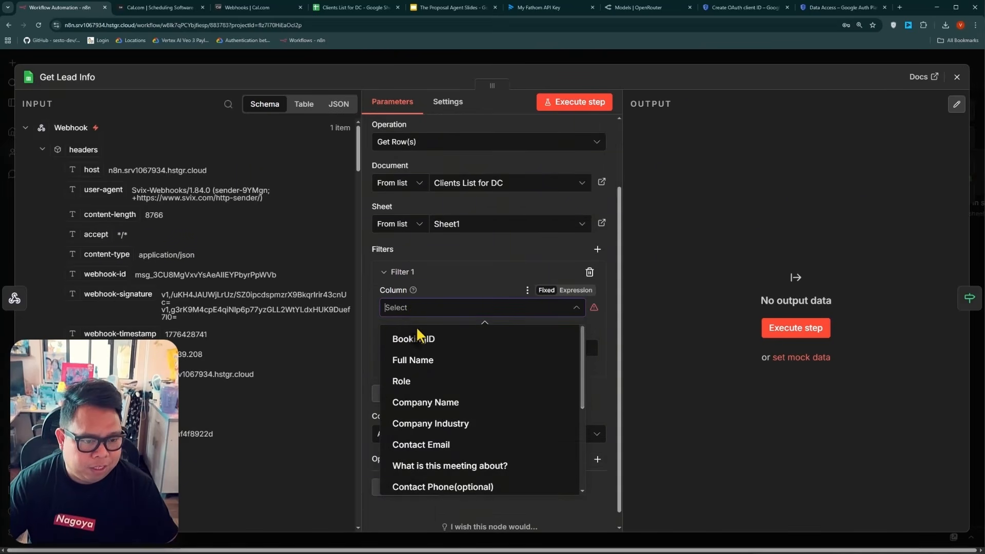
pyautogui.click(439, 446)
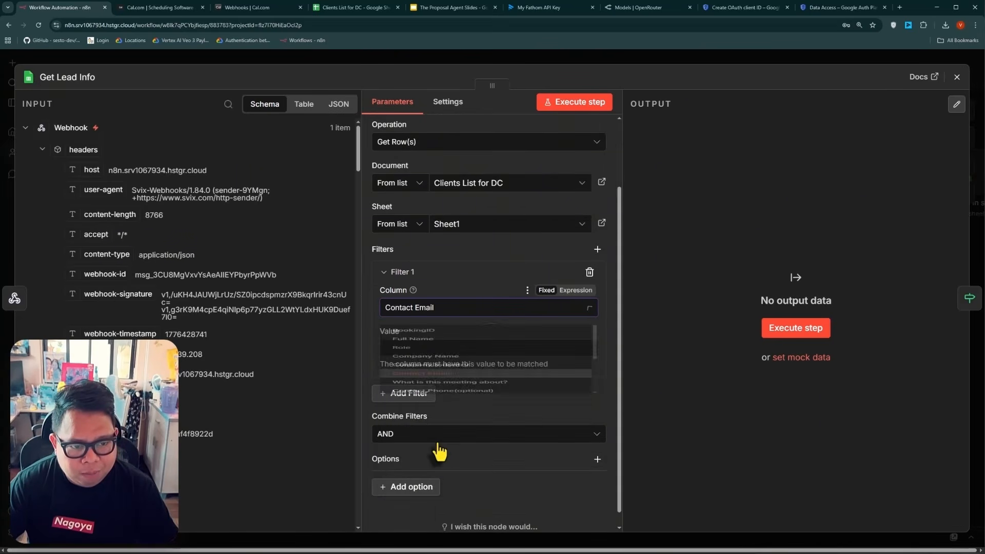
# Step: Set the filter value to {{ $json.body.calendar_invitees[0].email }}, check that field in the webhook input, and close the Get Lead Info node
pyautogui.click(453, 348)
pyautogui.write('{{ $json.body.calendar_invitees[0].email }}')
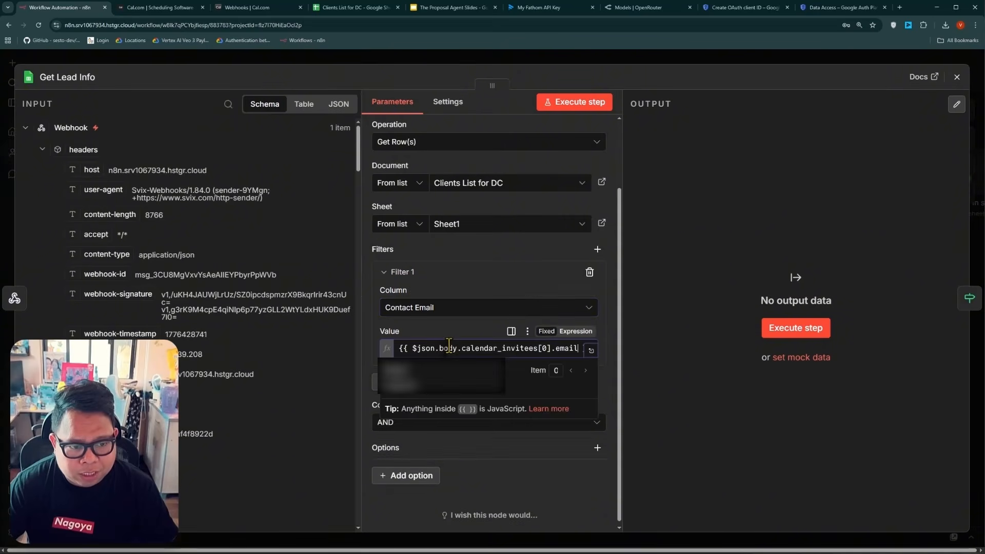
pyautogui.click(459, 323)
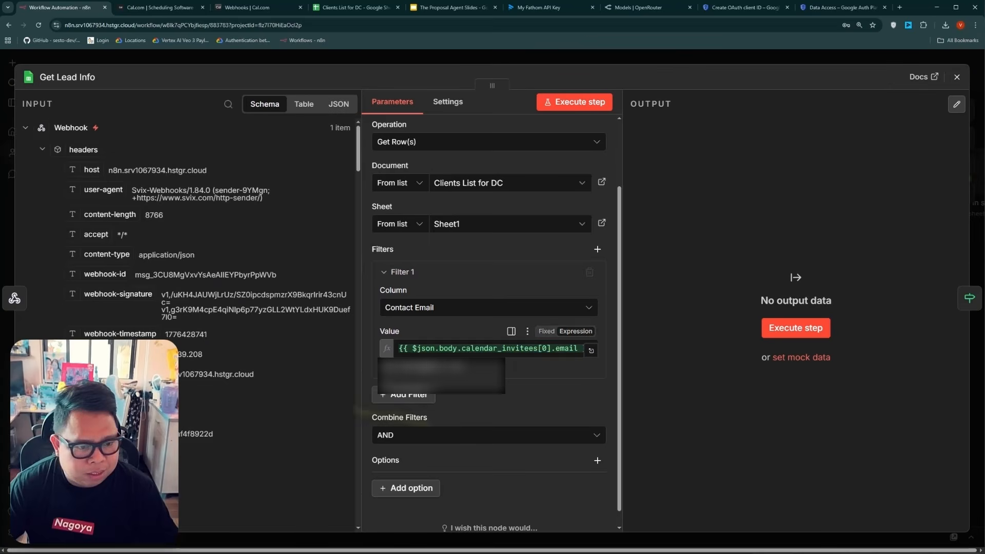
pyautogui.scroll(-5, 227, 307)
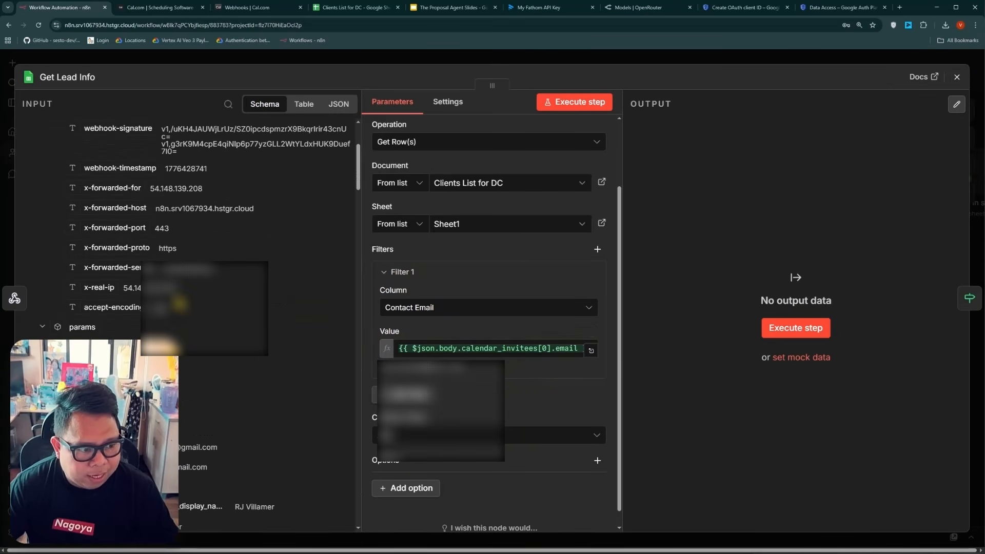
pyautogui.scroll(-1, 228, 307)
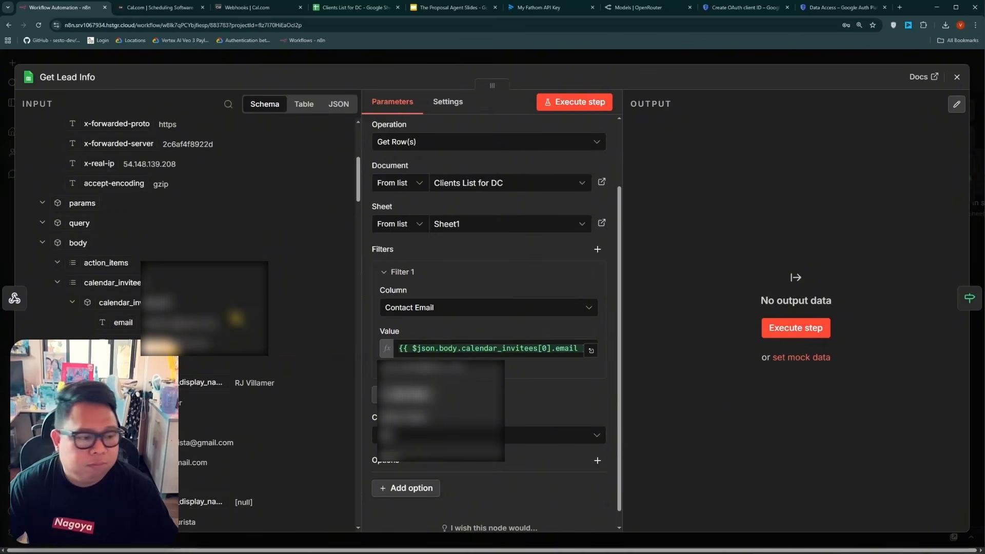
pyautogui.scroll(2, 235, 320)
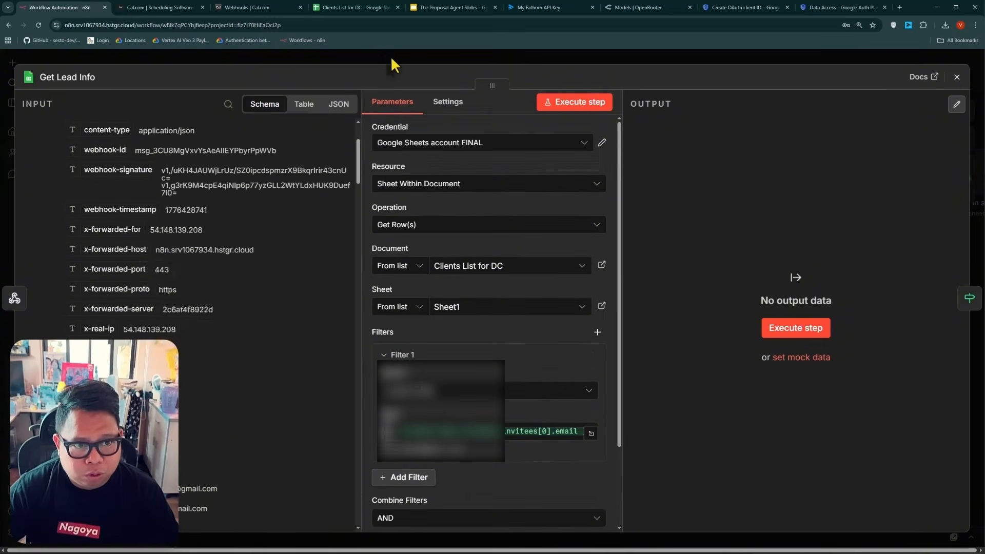
pyautogui.click(392, 60)
pyautogui.click(255, 315)
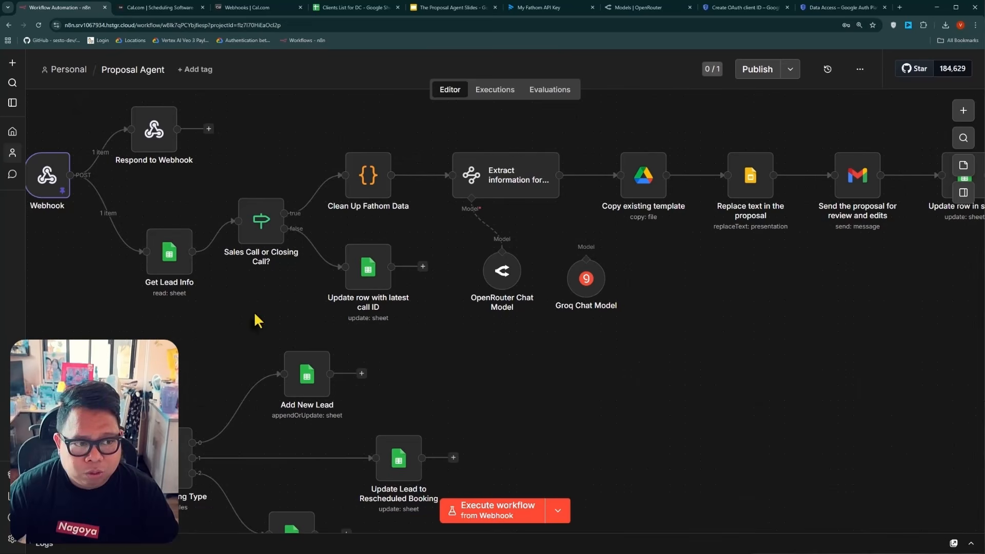
# Step: Create a new Google Drive credential in the Copy existing template node and fill in the client ID copied from Google Cloud
pyautogui.doubleClick(645, 187)
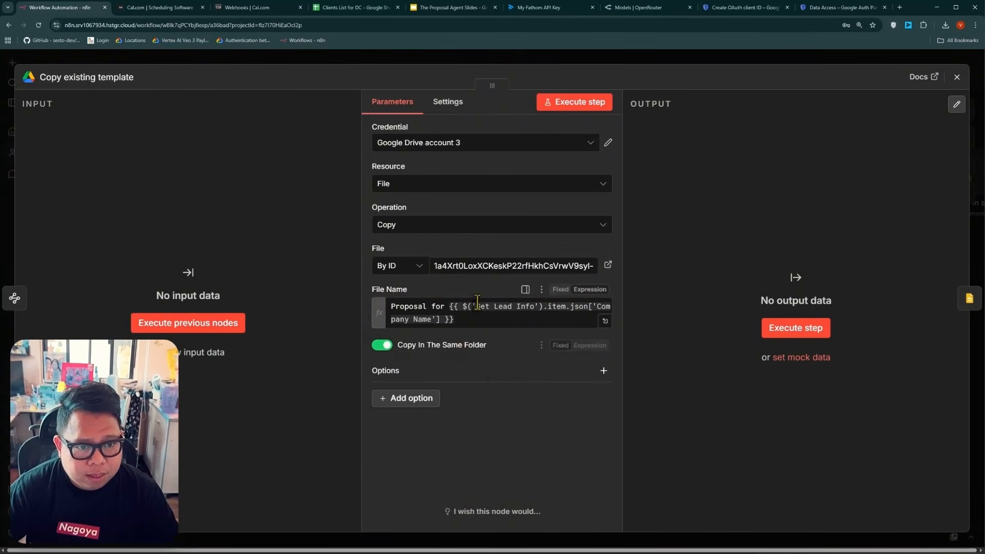
pyautogui.click(559, 146)
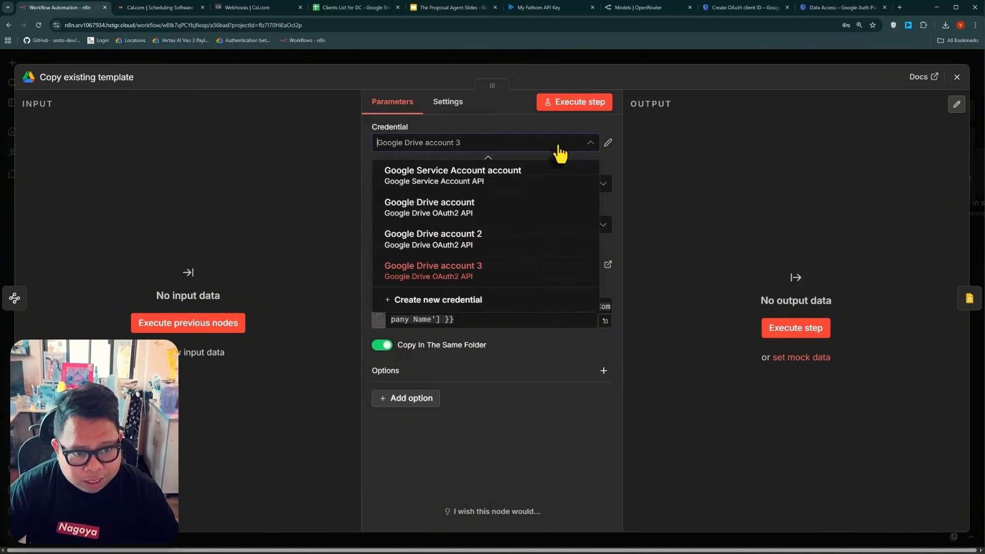
pyautogui.click(446, 302)
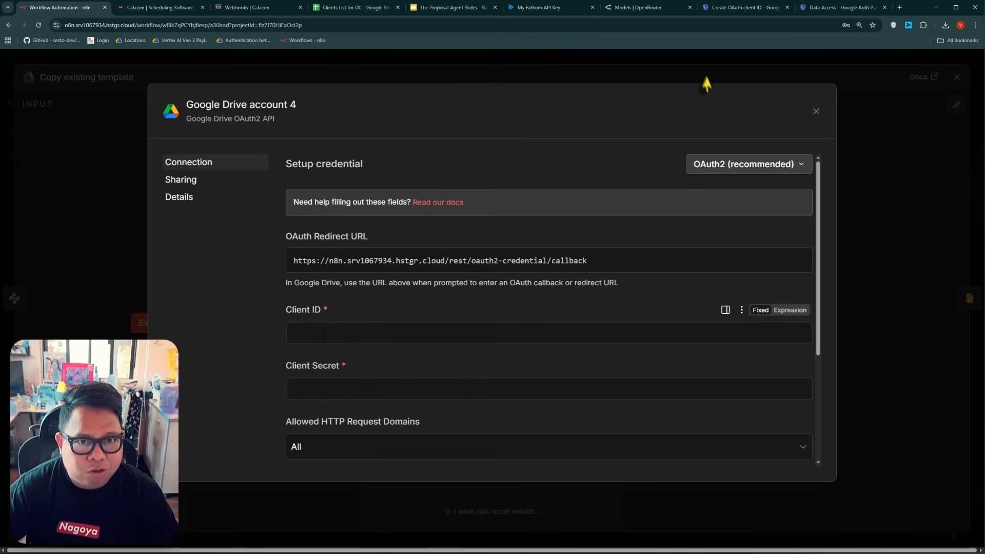
pyautogui.click(748, 8)
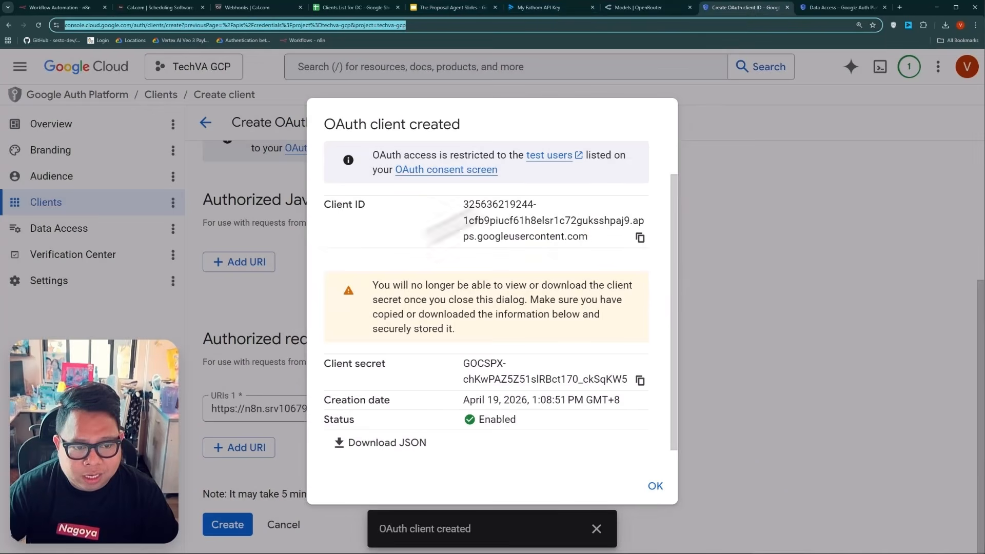
pyautogui.click(639, 238)
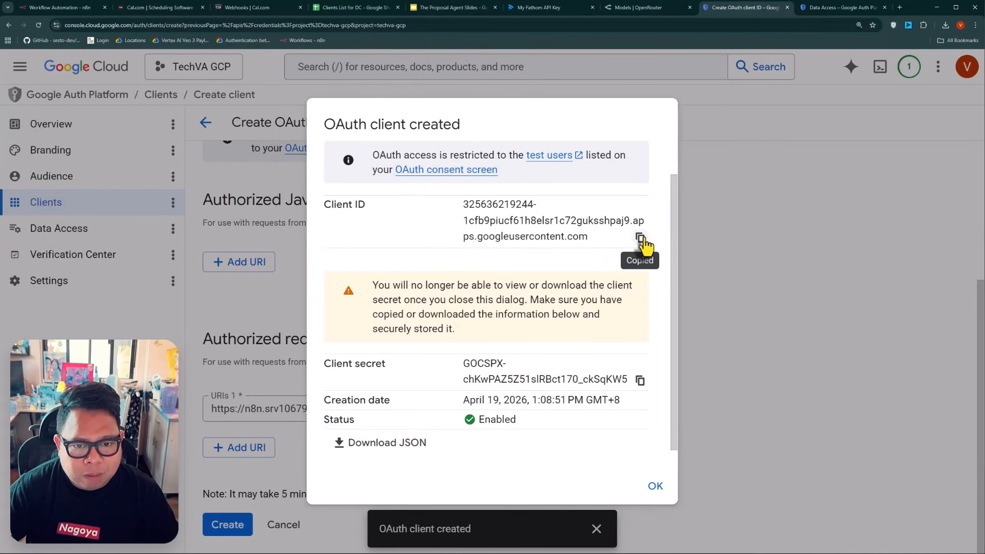
pyautogui.click(82, 8)
pyautogui.click(342, 341)
pyautogui.hotkey('ctrl', 'v')
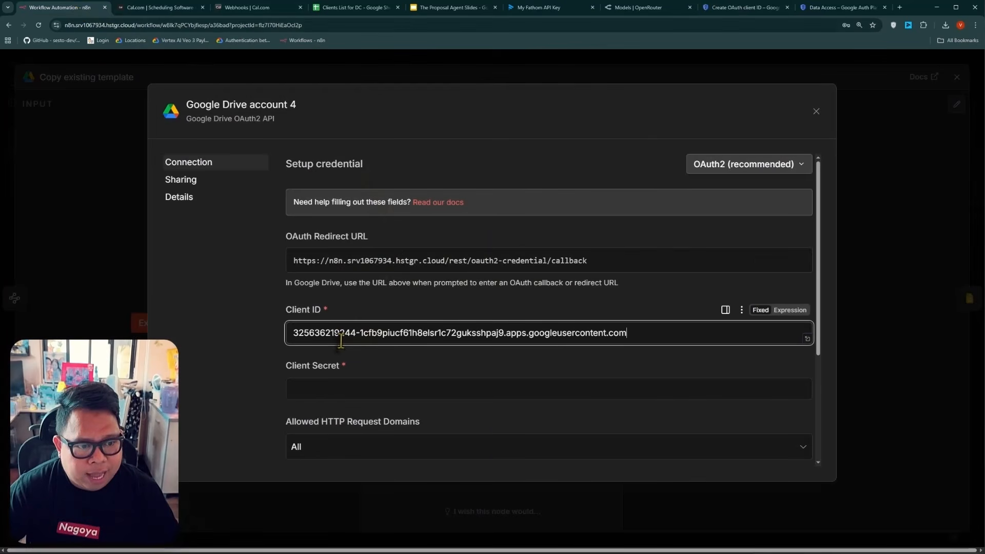
# Step: Copy the OAuth client secret from Google Cloud and paste it into the Google Drive credential's Client Secret field in n8n
pyautogui.click(739, 8)
pyautogui.click(639, 380)
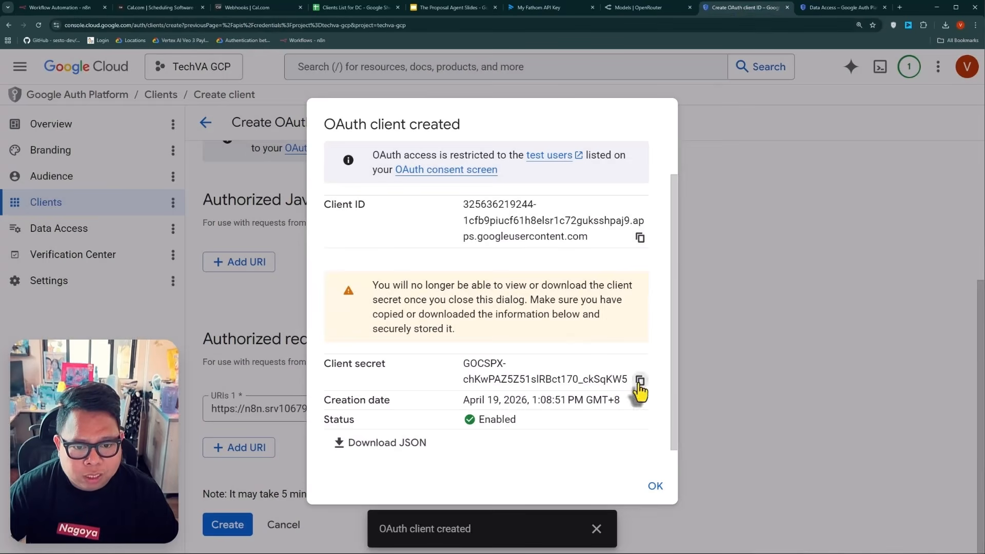
pyautogui.click(59, 7)
pyautogui.click(345, 389)
pyautogui.hotkey('ctrl', 'v')
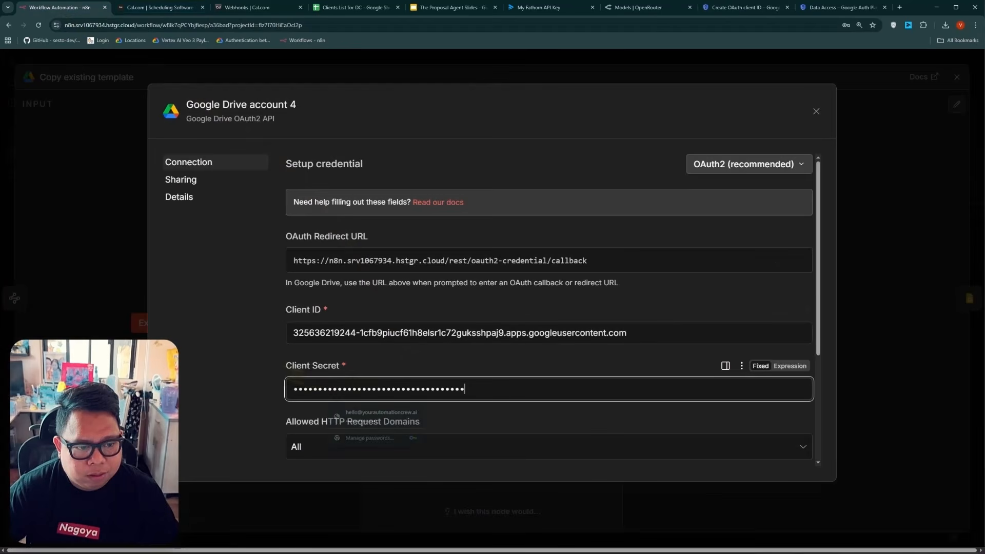
# Step: Start Google sign-in for the Google Drive credential, choose the Google account, and continue past the unverified-app notice
pyautogui.scroll(-3, 585, 329)
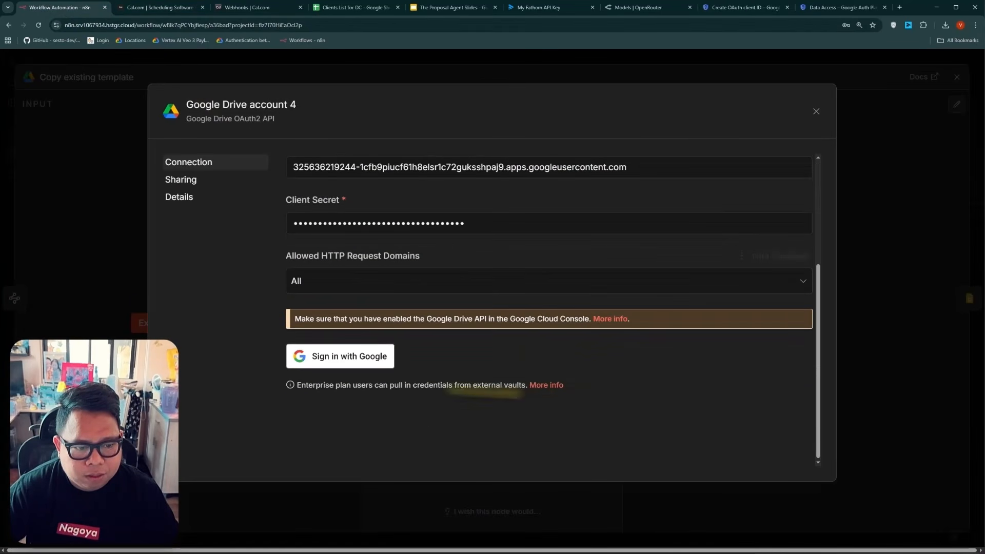
pyautogui.click(338, 359)
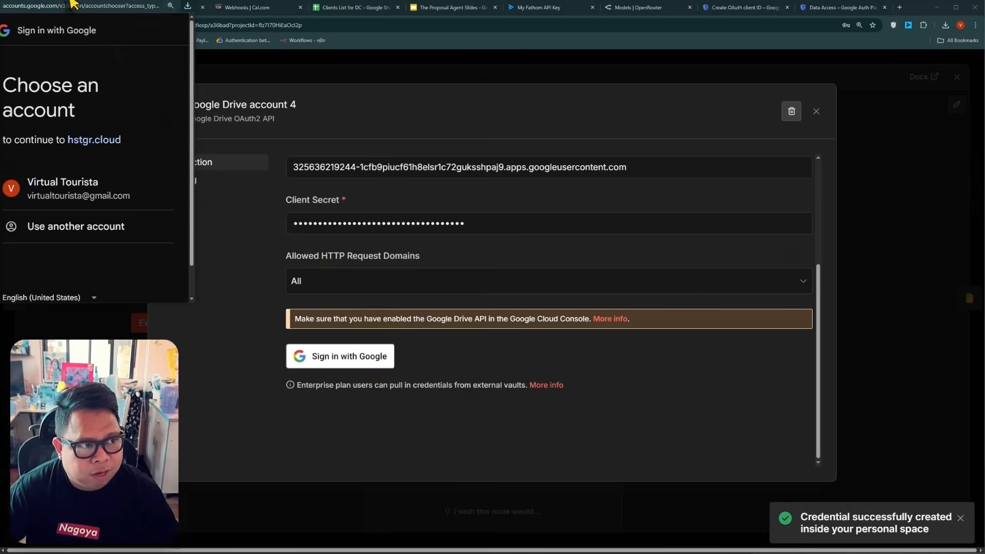
pyautogui.click(513, 346)
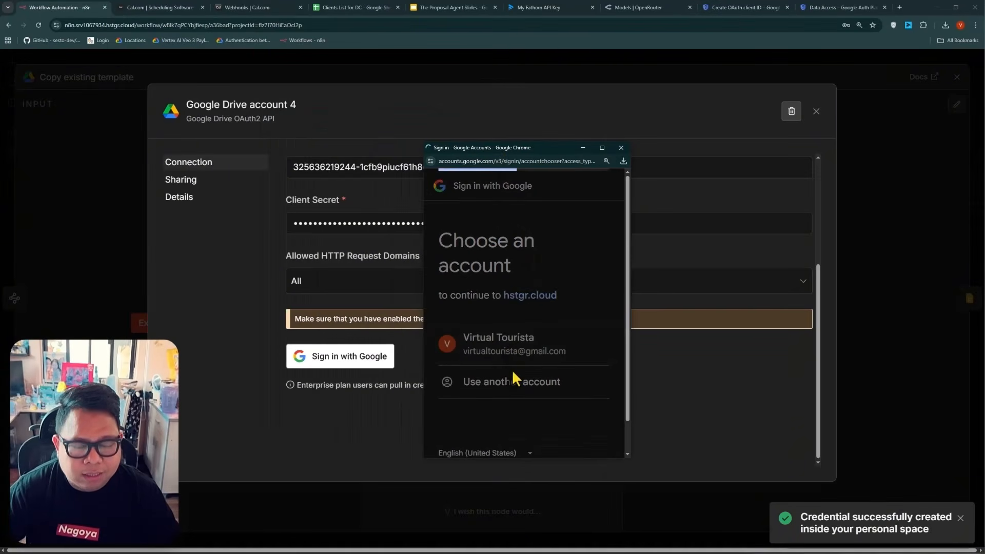
pyautogui.click(457, 393)
# Step: Grant hstgr.cloud all the requested Google Drive permissions, complete the authorization, and close the credential
pyautogui.scroll(-3, 508, 328)
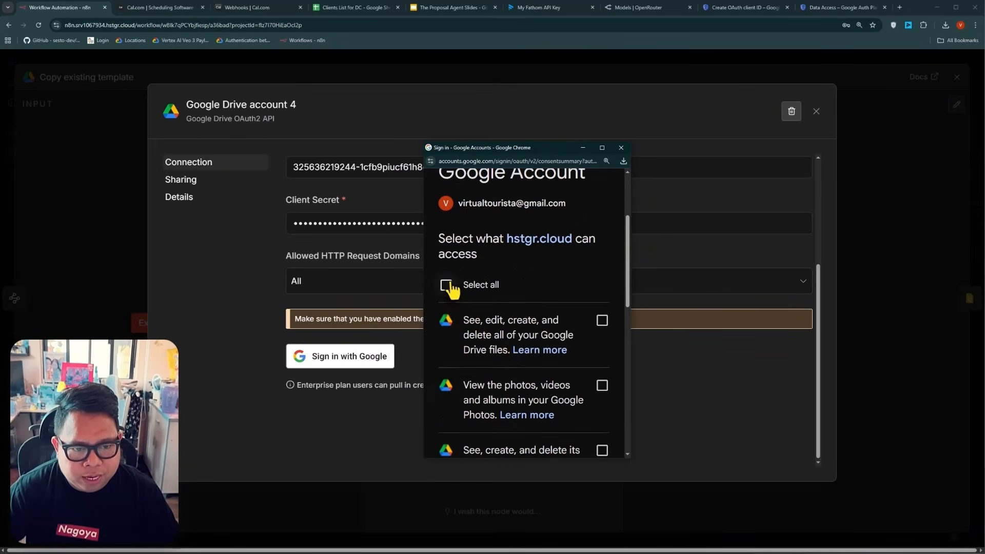
pyautogui.click(445, 281)
pyautogui.scroll(-5, 546, 326)
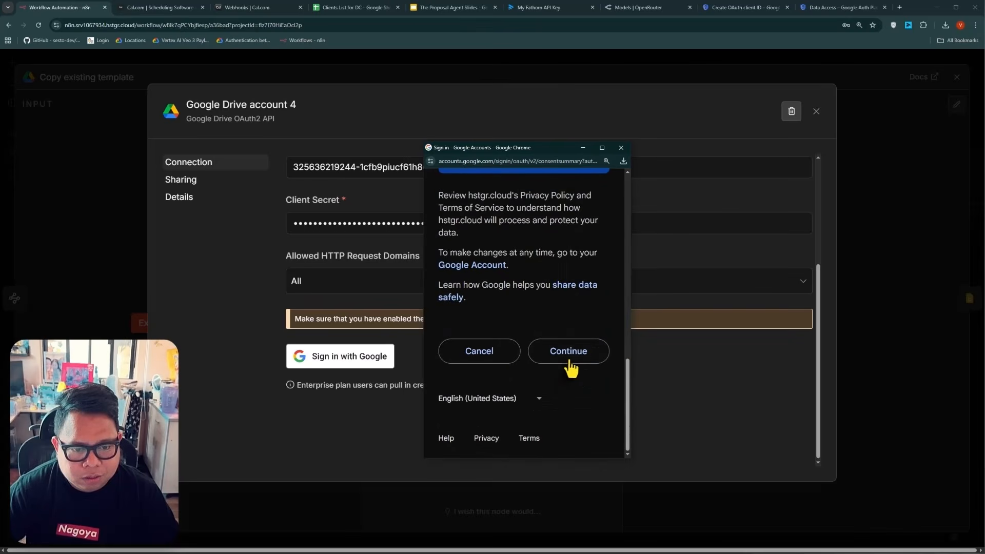
pyautogui.click(567, 351)
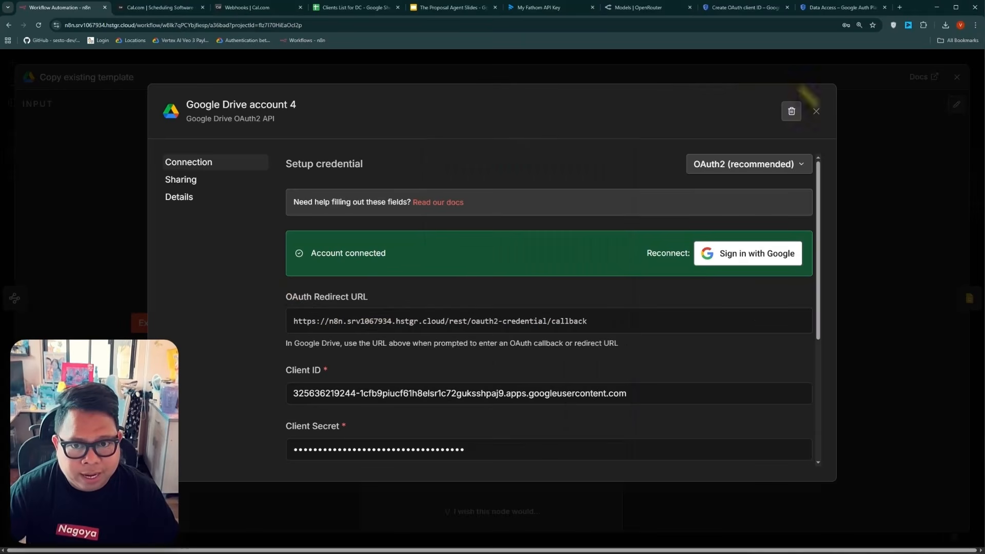
pyautogui.click(816, 112)
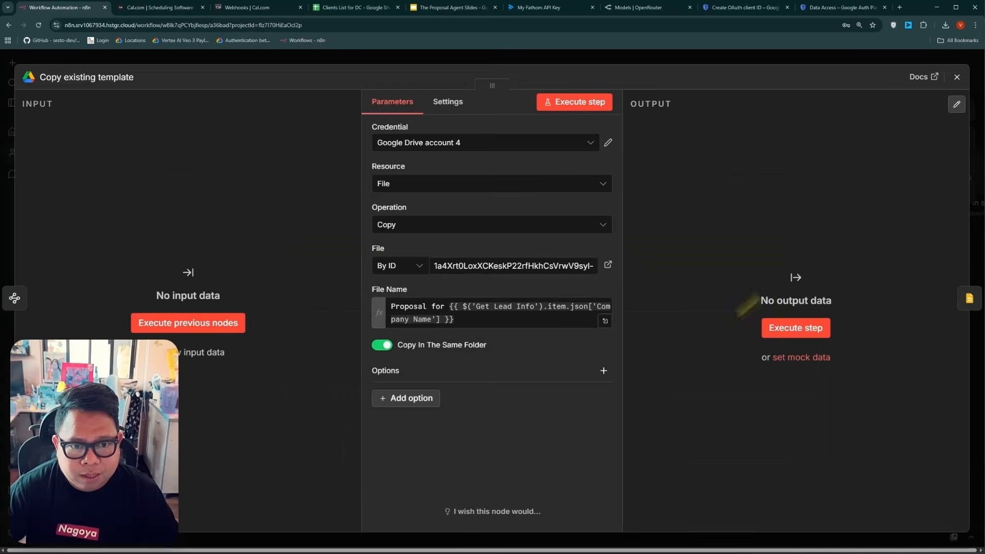
# Step: Copy the presentation ID from The Proposal Agent Slides' URL and paste it as the file ID in the Copy existing template node
pyautogui.tripleClick(461, 266)
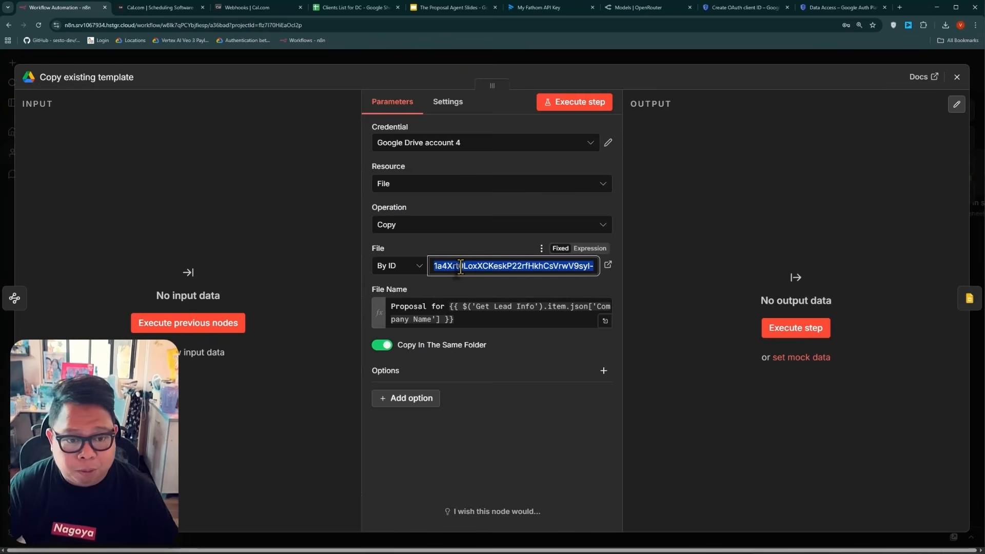
pyautogui.click(452, 7)
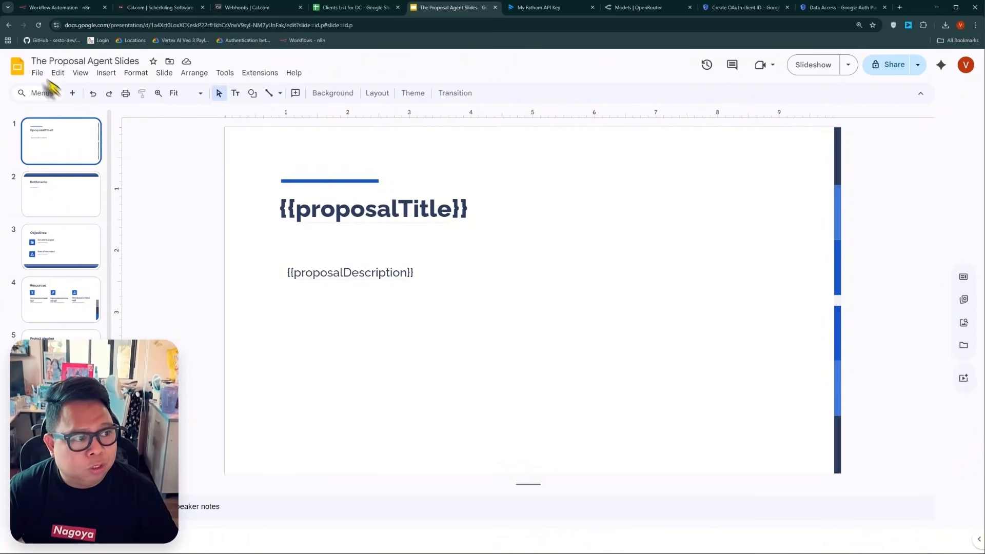
pyautogui.click(37, 73)
pyautogui.moveTo(104, 143)
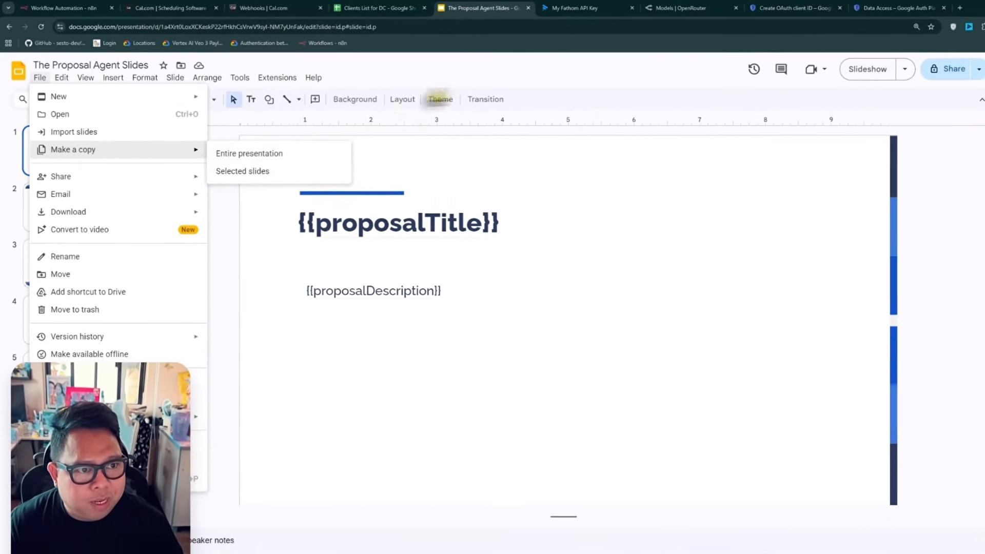
pyautogui.click(61, 8)
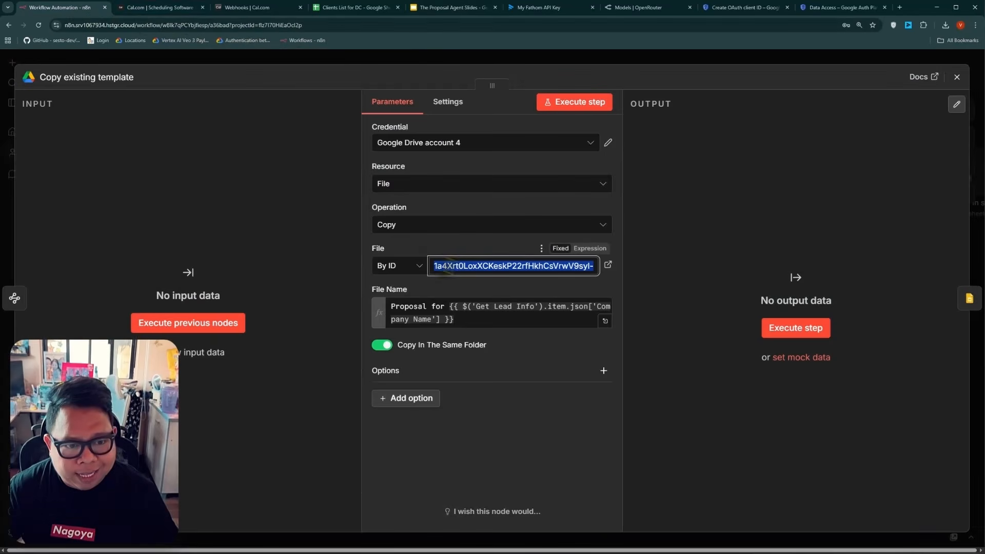
pyautogui.click(453, 8)
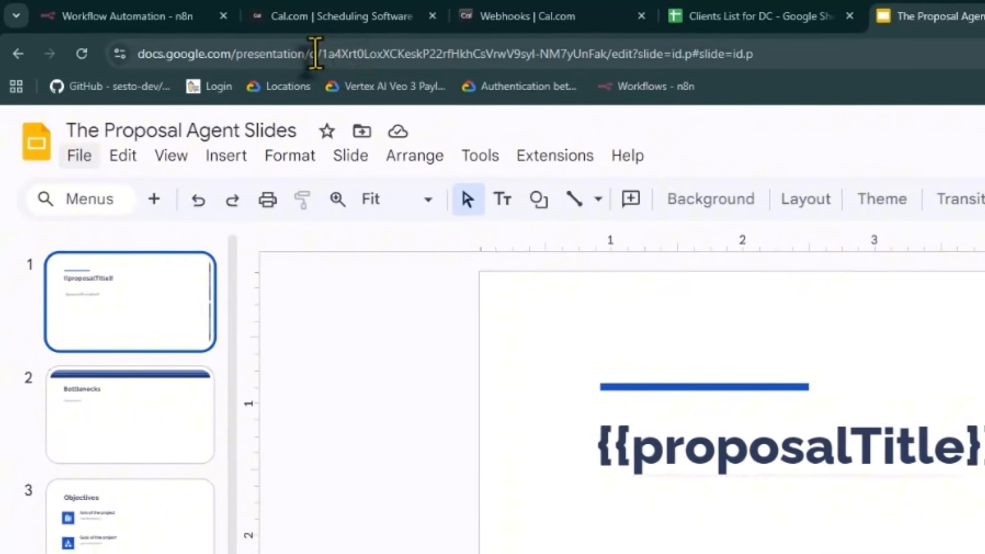
pyautogui.click(327, 54)
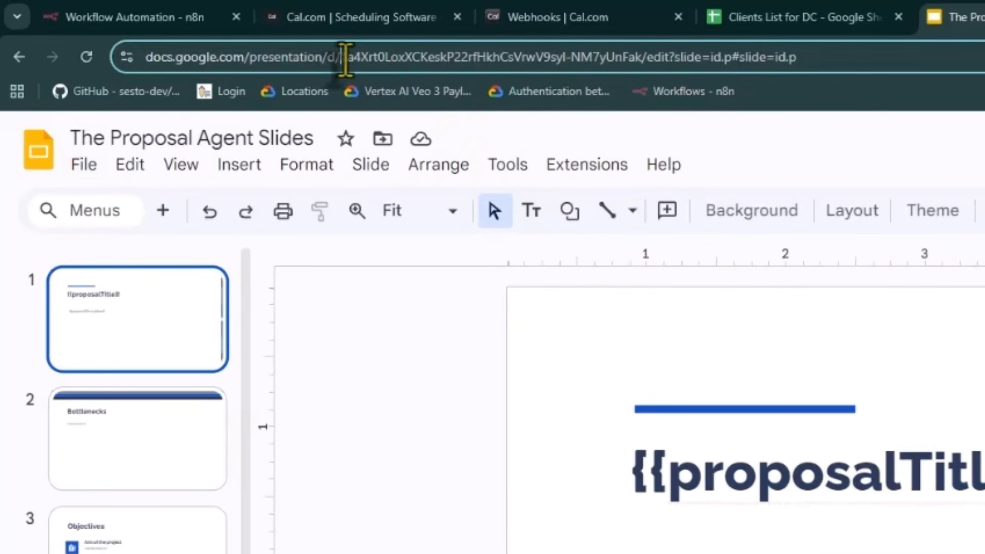
pyautogui.moveTo(342, 58); pyautogui.dragTo(687, 66)
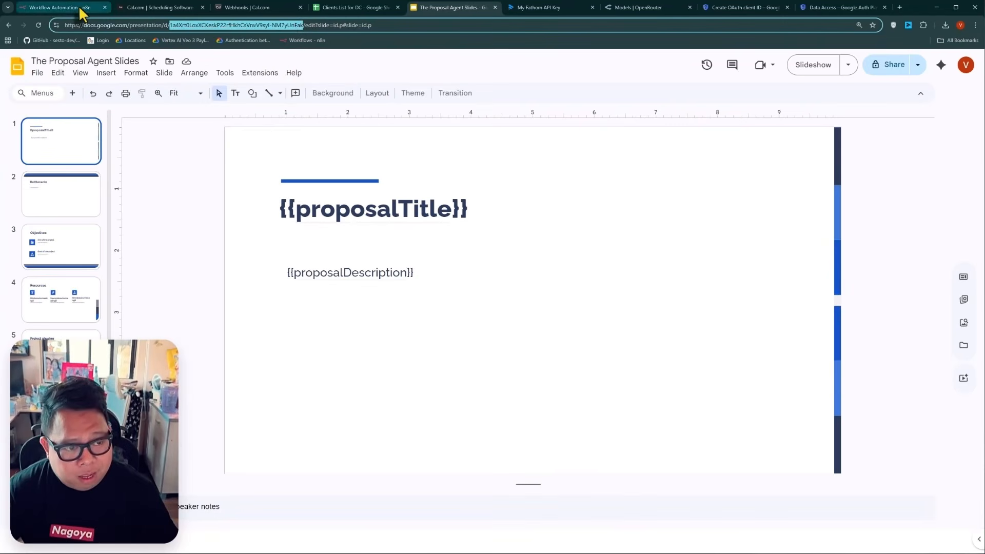
pyautogui.click(81, 10)
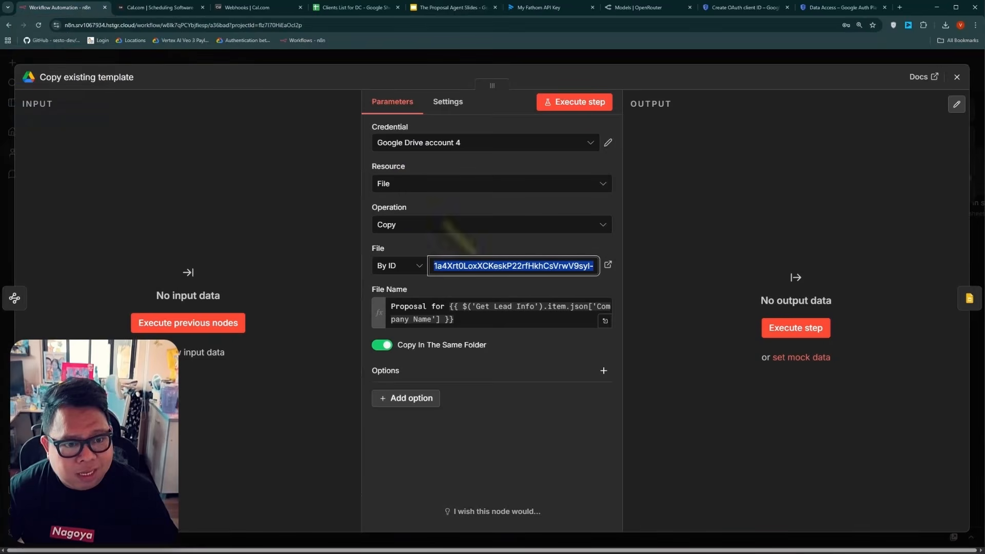
pyautogui.hotkey('ctrl', 'v')
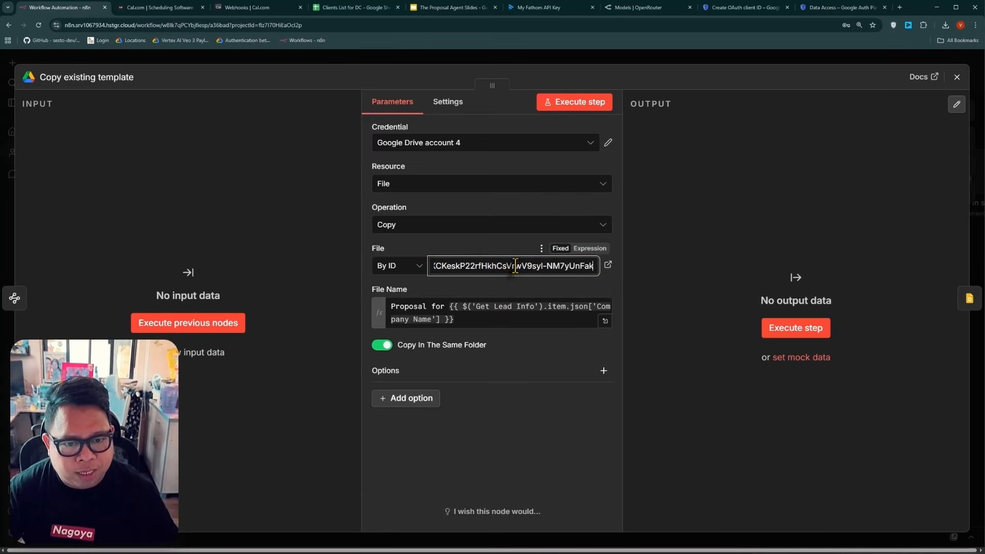
pyautogui.press('Escape')
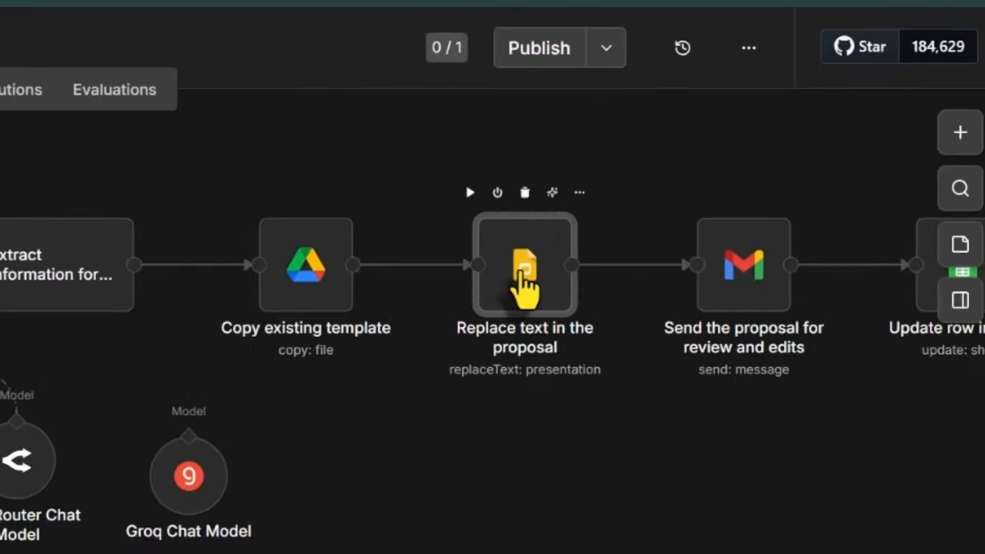
# Step: Create a new Google Slides credential in the Replace text in the proposal node and fill in the client ID copied from Google Cloud
pyautogui.doubleClick(749, 189)
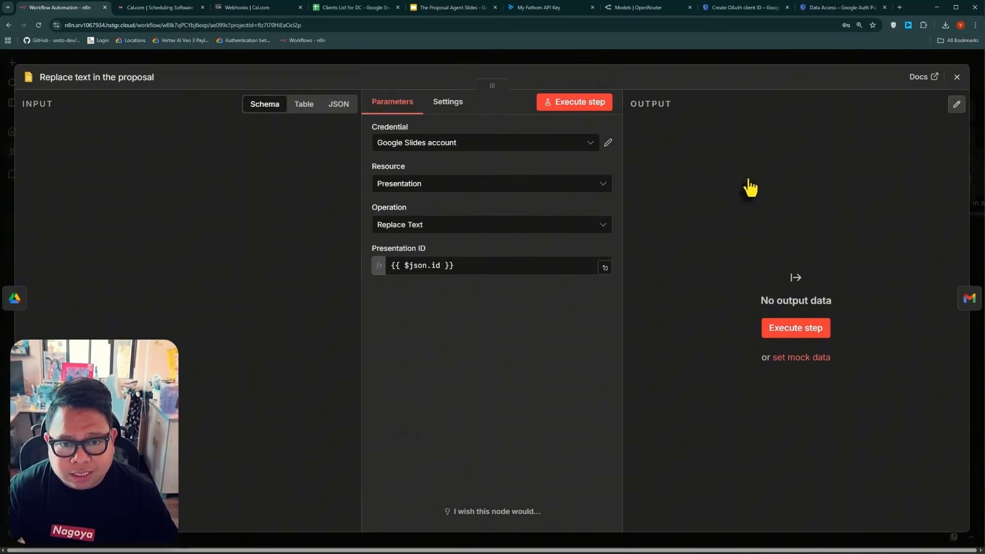
pyautogui.click(471, 150)
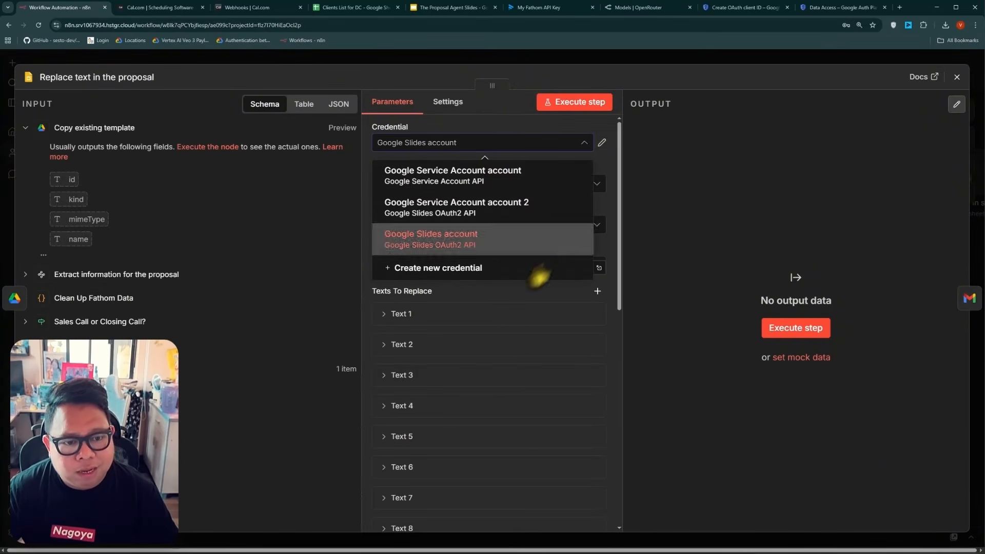
pyautogui.click(451, 268)
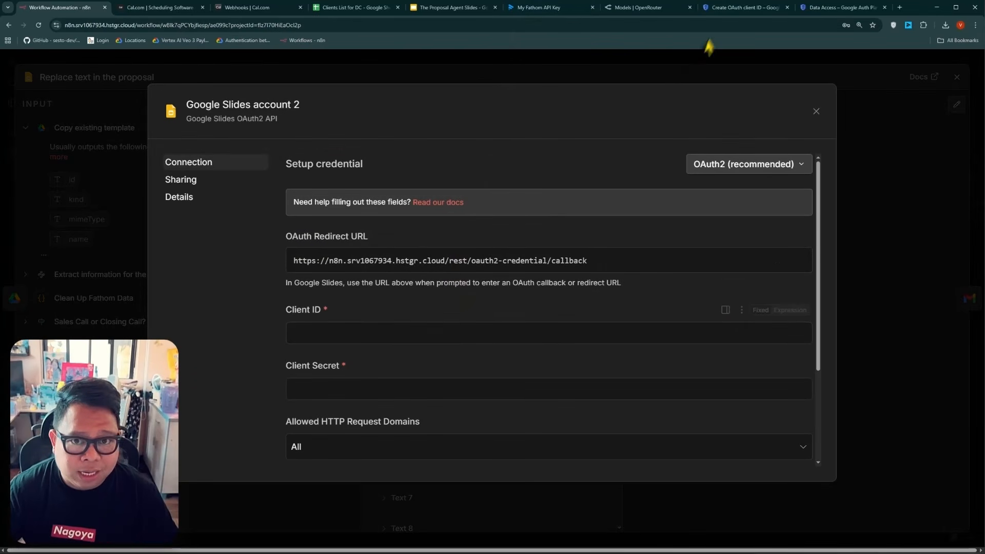
pyautogui.click(739, 8)
pyautogui.click(640, 238)
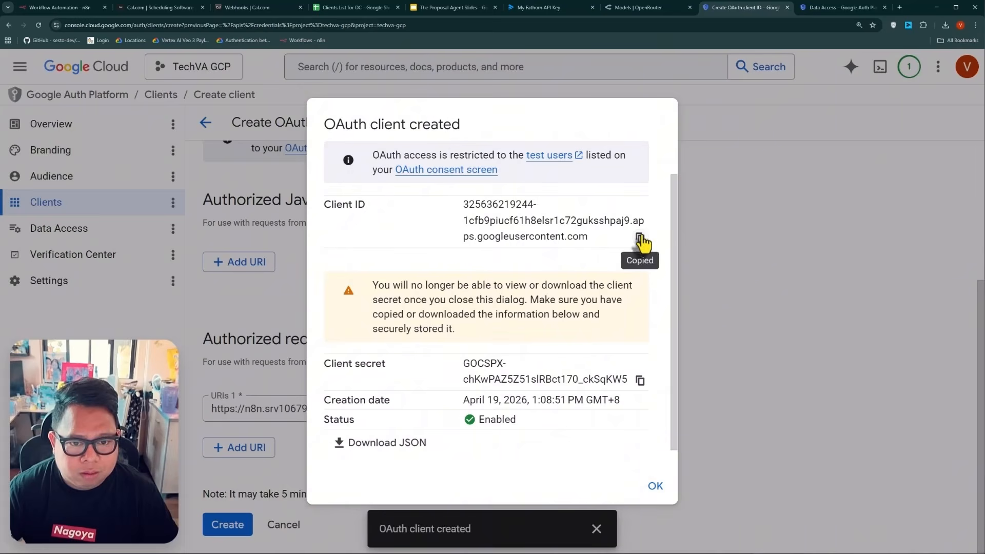
pyautogui.click(59, 8)
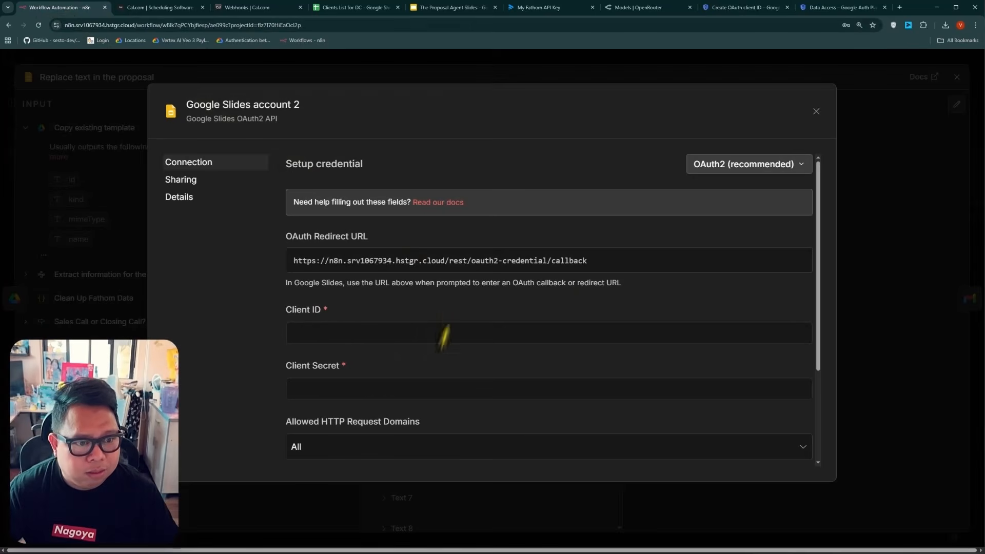
pyautogui.click(319, 328)
pyautogui.hotkey('ctrl', 'v')
# Step: Copy the OAuth client secret from Google Cloud and paste it into the Google Slides credential's Client Secret field in n8n
pyautogui.click(746, 8)
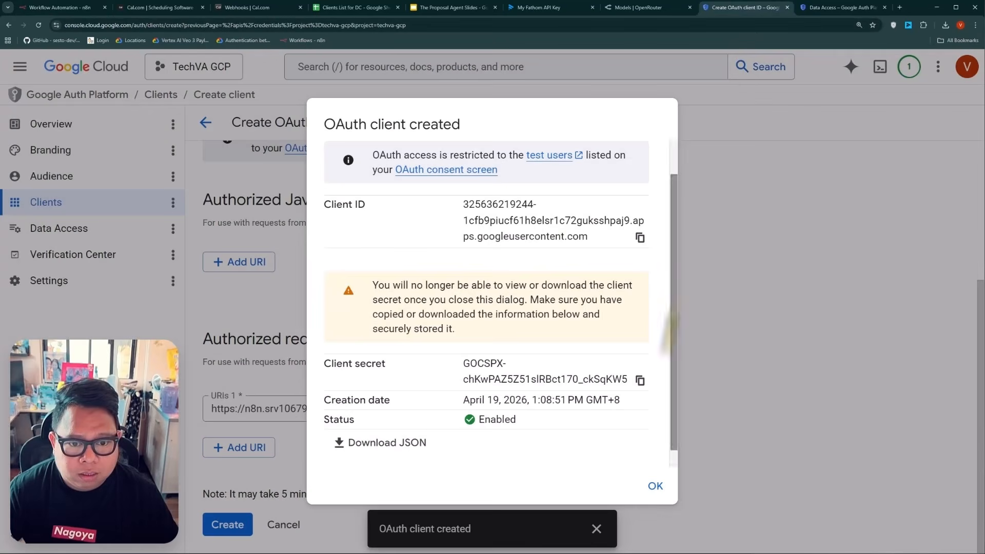
pyautogui.click(640, 380)
pyautogui.click(59, 8)
pyautogui.click(339, 366)
pyautogui.hotkey('ctrl', 'v')
pyautogui.scroll(-2, 549, 308)
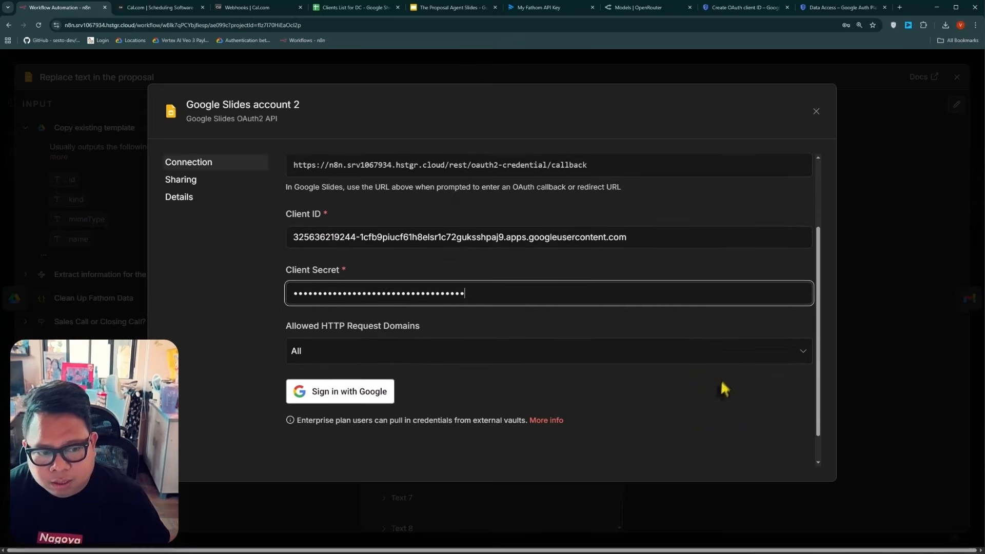
# Step: Sign in to Google for the Slides credential, continue past the unverified-app notice, authorize access, and close the credential
pyautogui.click(364, 362)
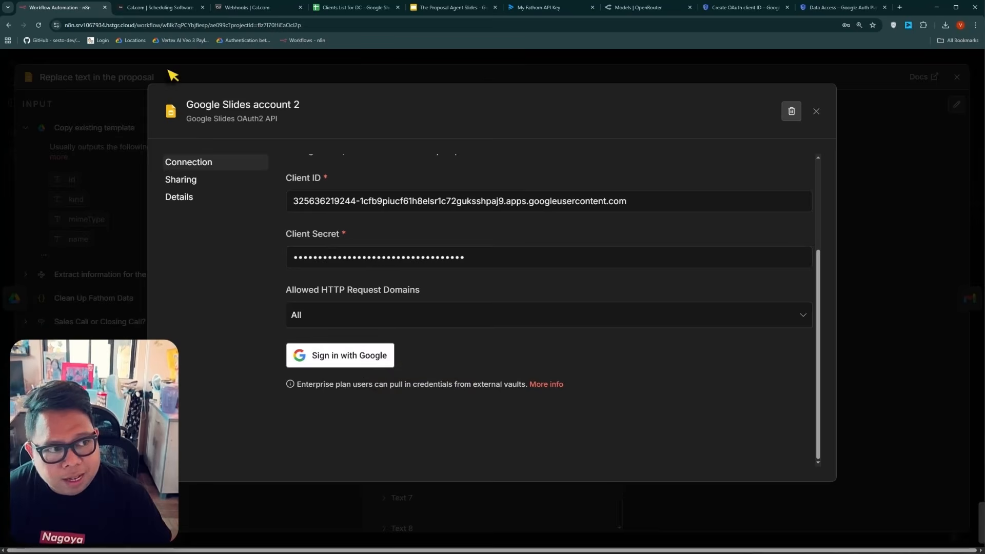
pyautogui.moveTo(95, 7); pyautogui.dragTo(521, 126)
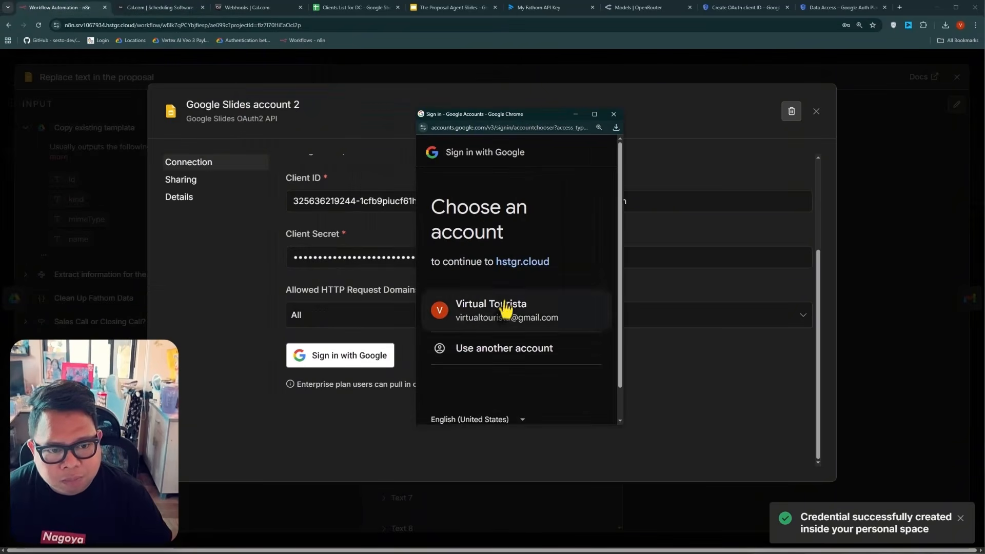
pyautogui.click(532, 320)
pyautogui.click(455, 364)
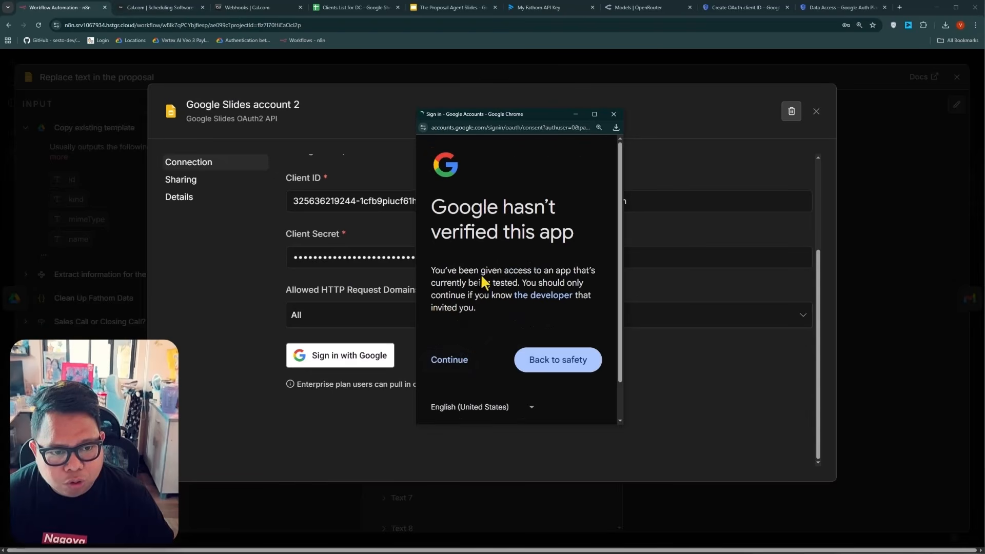
pyautogui.scroll(-5, 557, 337)
pyautogui.click(556, 336)
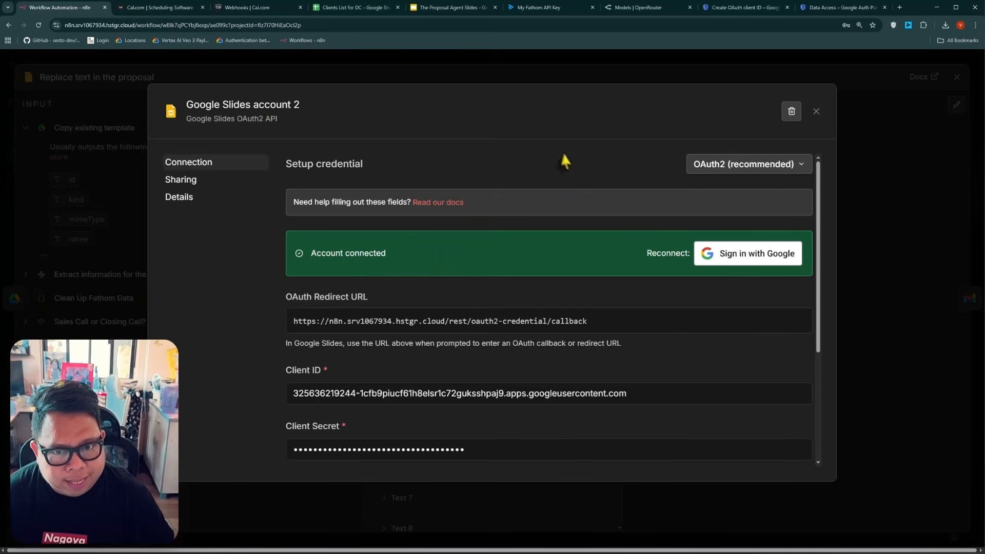
pyautogui.click(816, 112)
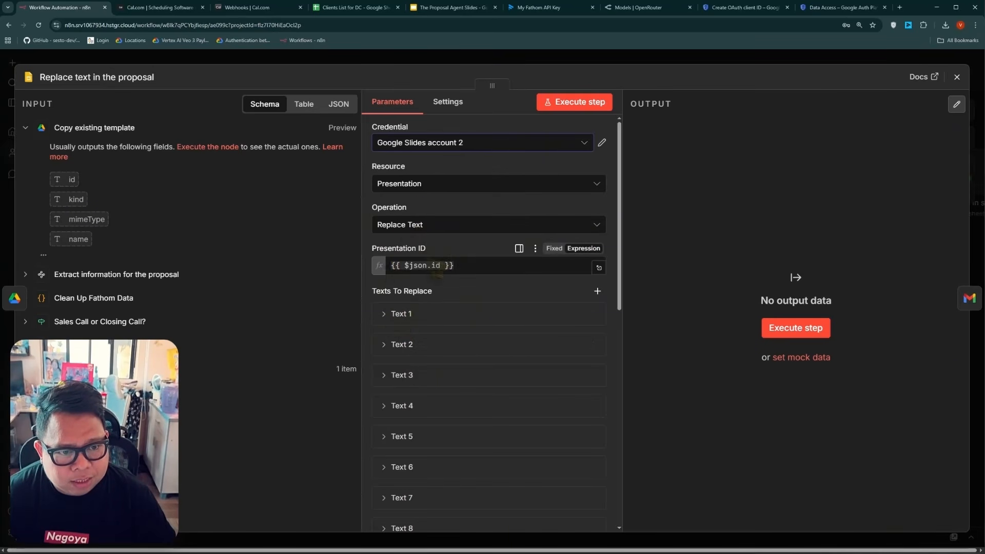
# Step: Review the Replace text node's Presentation ID and Text 1 search and replacement values against the placeholders in the proposal slides
pyautogui.click(472, 267)
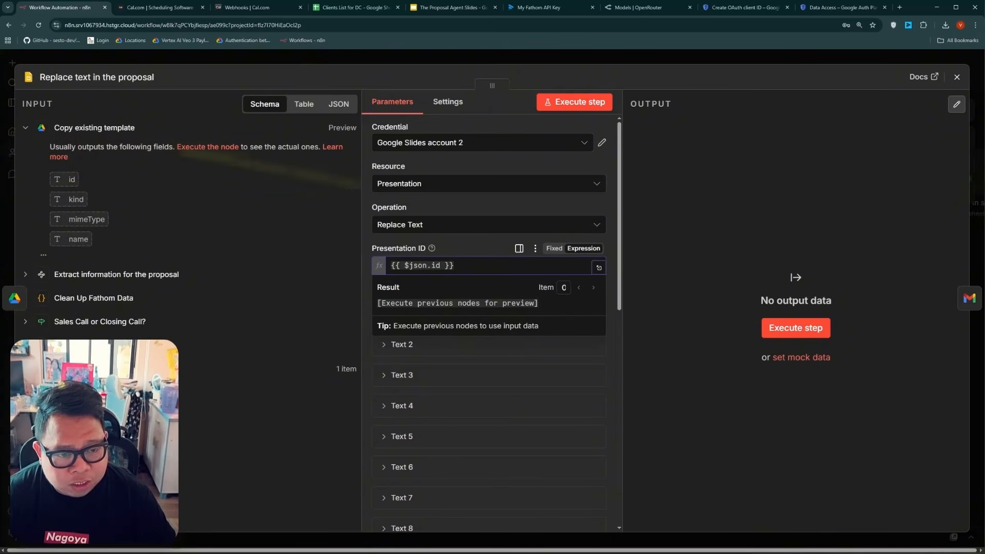
pyautogui.click(461, 254)
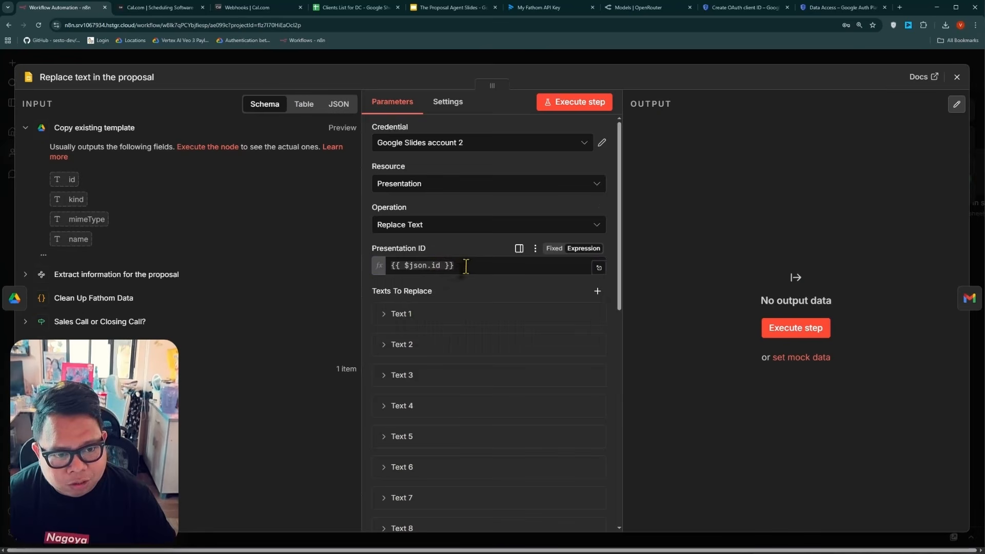
pyautogui.click(397, 317)
pyautogui.scroll(-2, 442, 386)
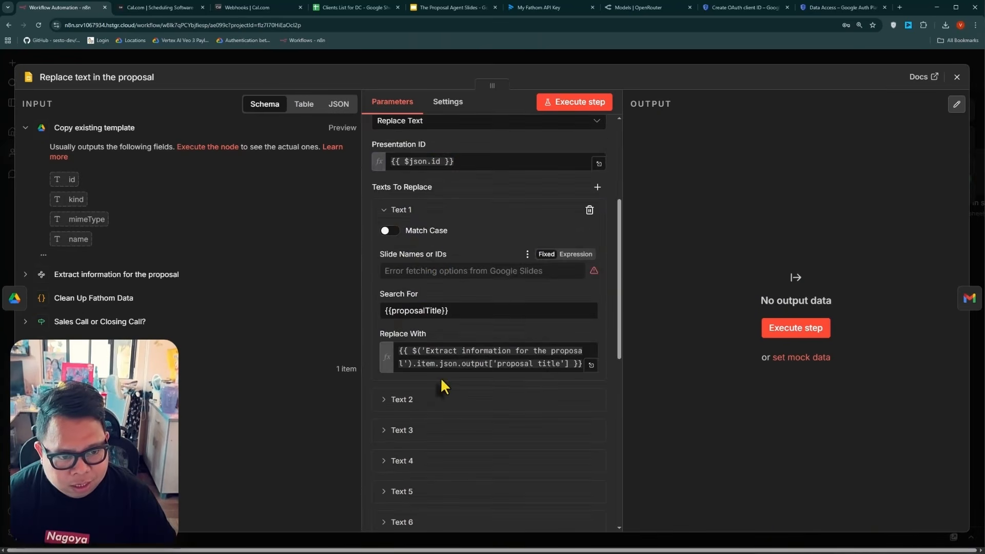
pyautogui.scroll(-2, 442, 387)
pyautogui.scroll(1, 434, 329)
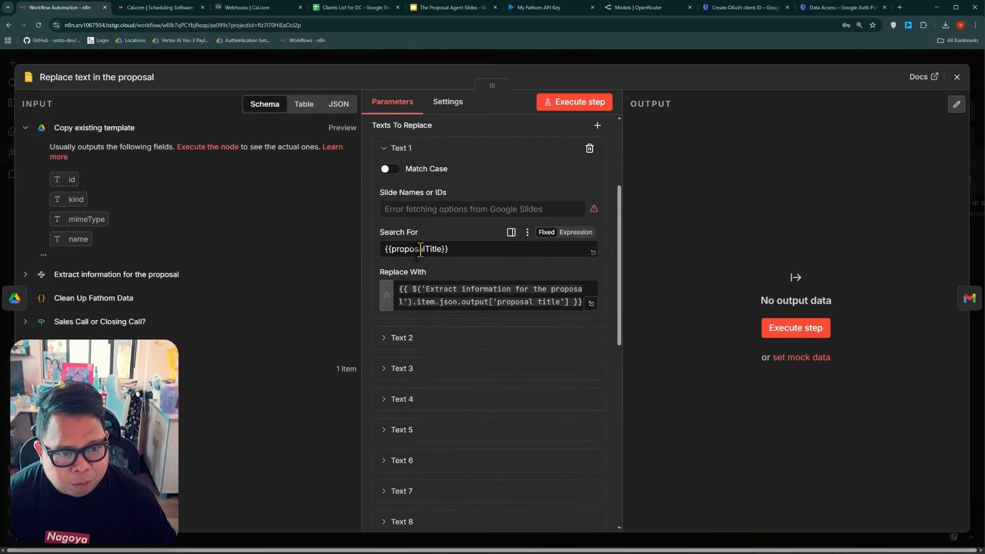
pyautogui.click(420, 250)
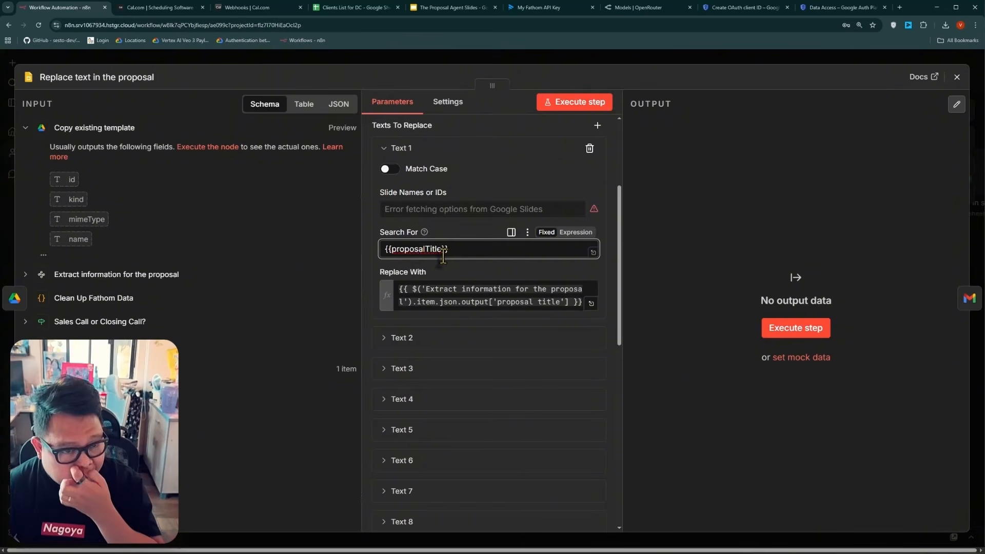
pyautogui.click(462, 8)
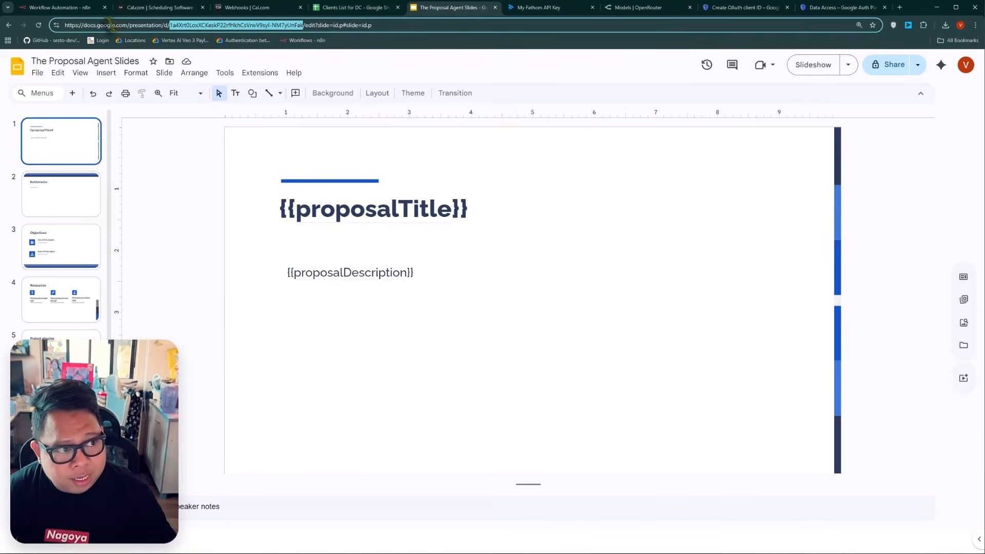
pyautogui.click(91, 11)
pyautogui.scroll(4, 433, 303)
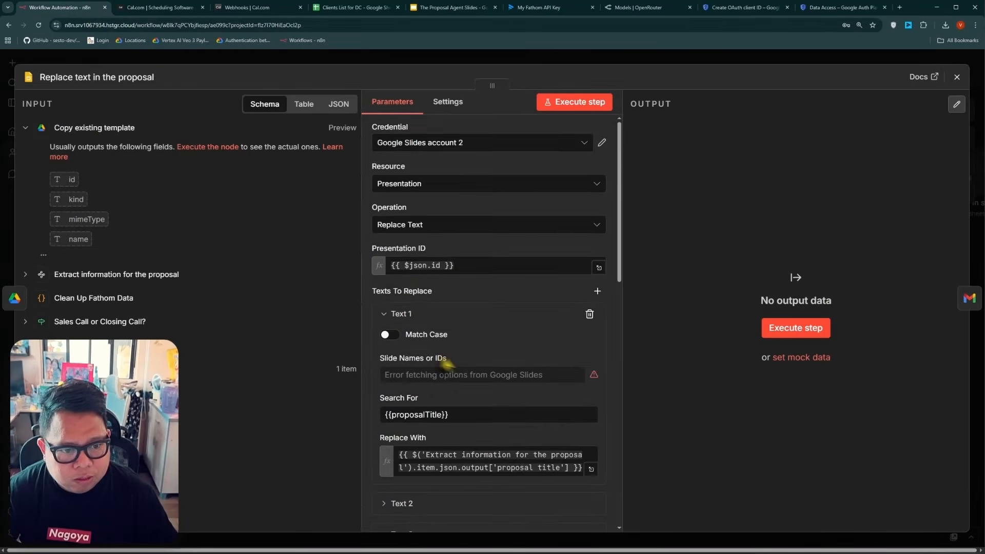
pyautogui.scroll(-2, 441, 359)
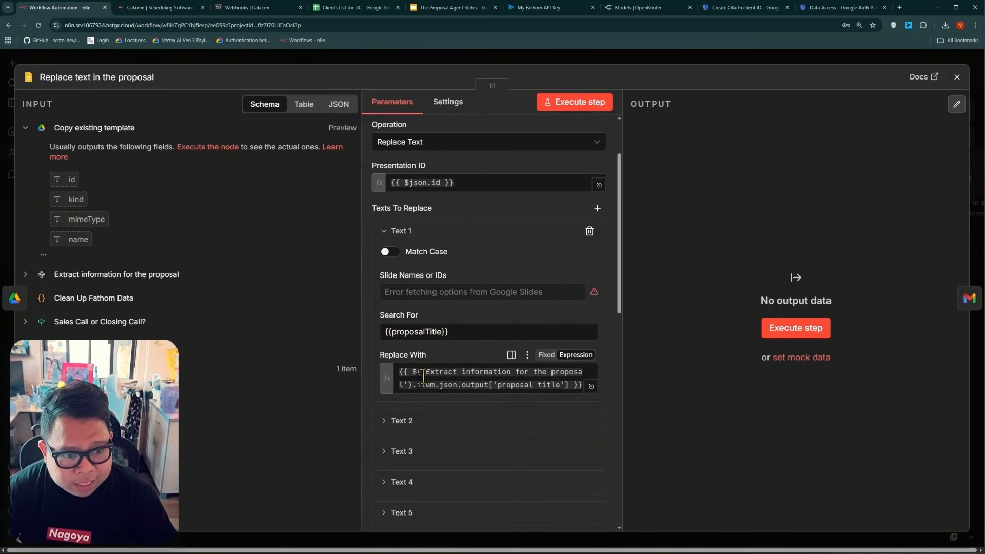
pyautogui.click(351, 61)
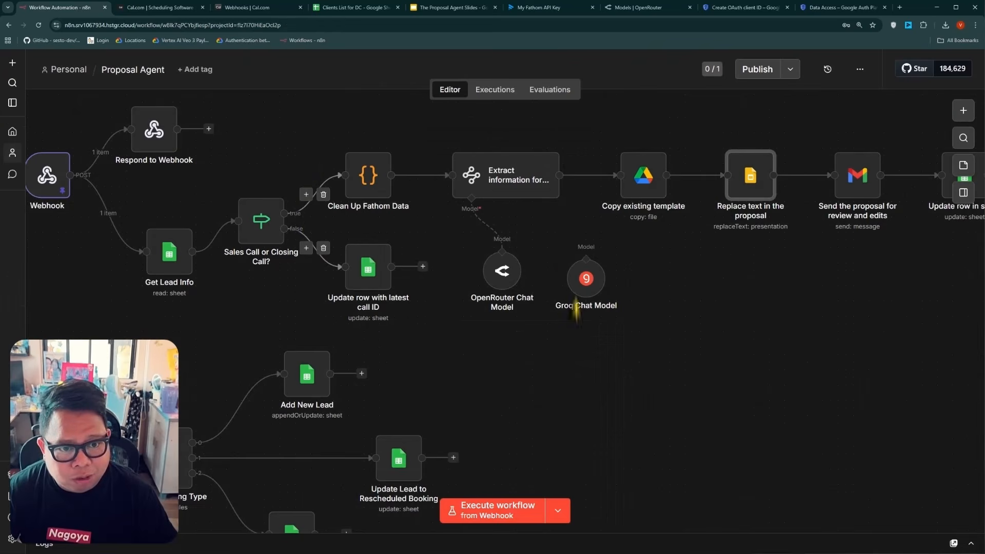
# Step: Review the first two attributes, proposal title and proposal description, in the Extract information for the proposal node
pyautogui.doubleClick(513, 194)
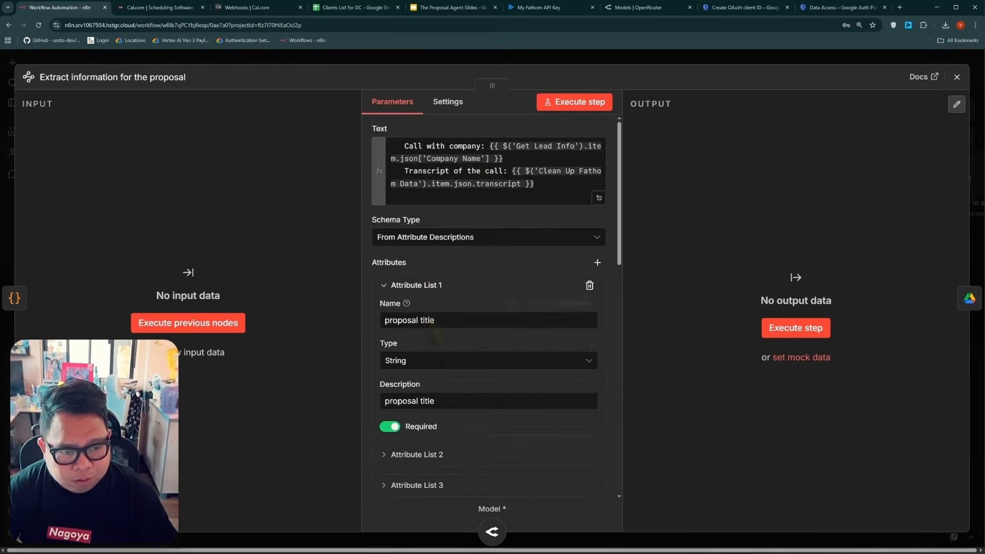
pyautogui.scroll(-1, 424, 393)
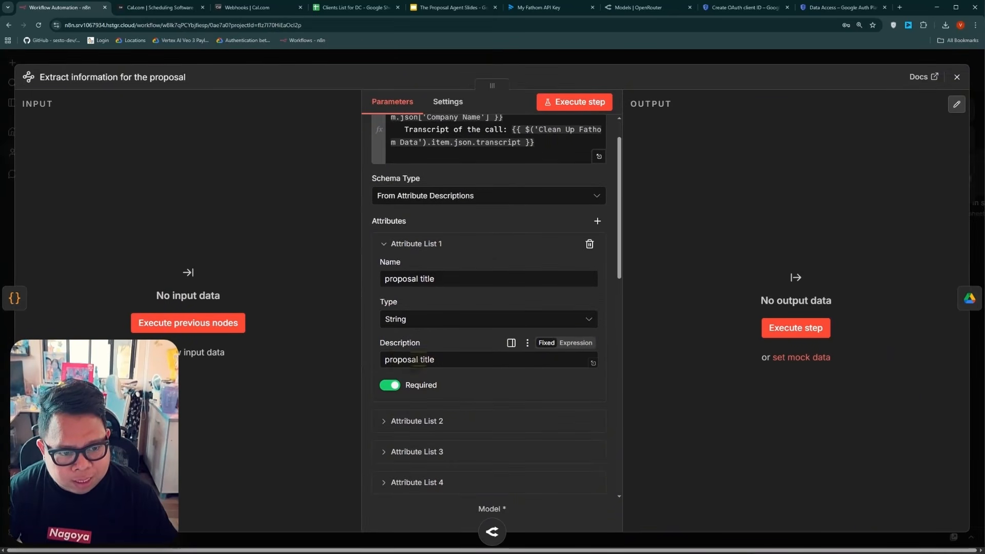
pyautogui.click(431, 421)
pyautogui.scroll(-2, 440, 398)
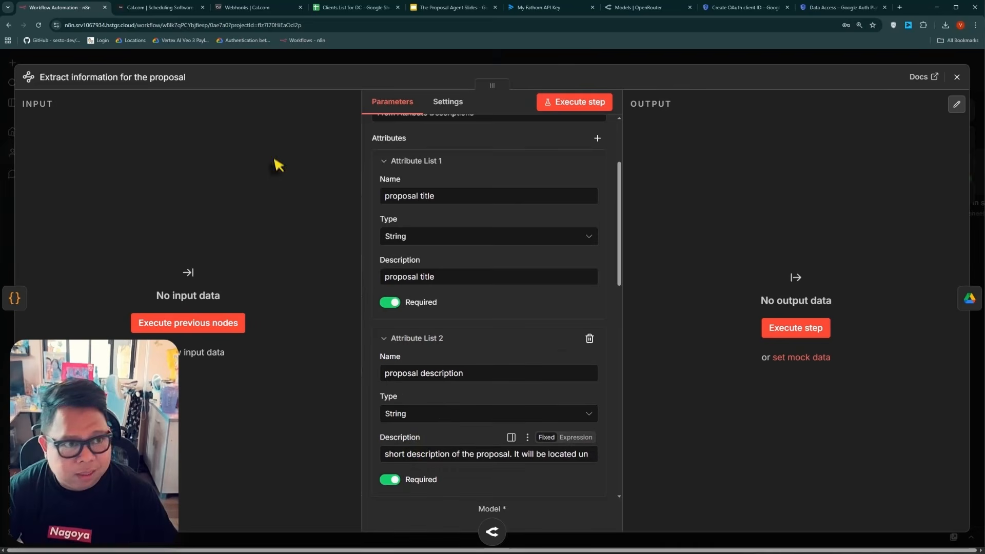
pyautogui.click(304, 59)
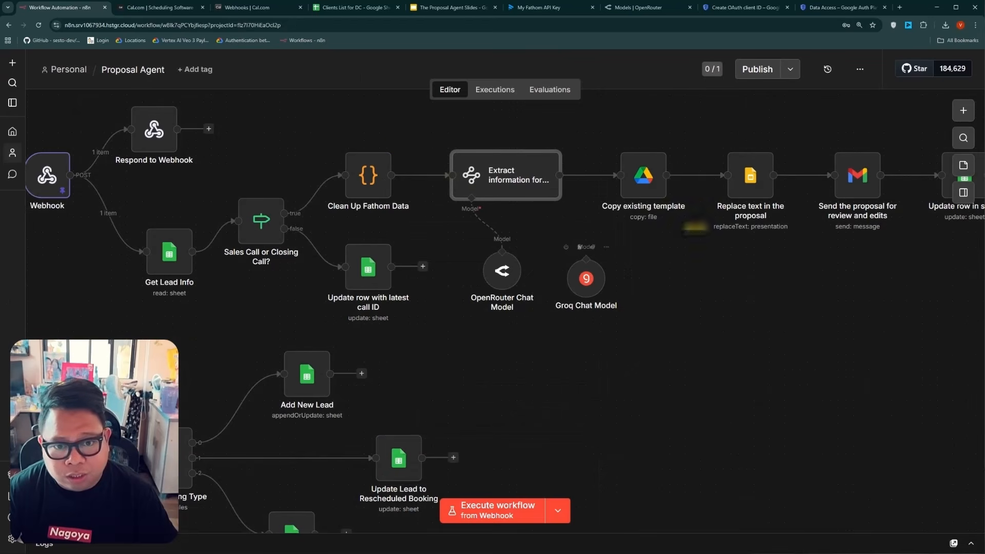
# Step: Review the text replacement entries in the Replace text in the proposal node and close it
pyautogui.doubleClick(749, 182)
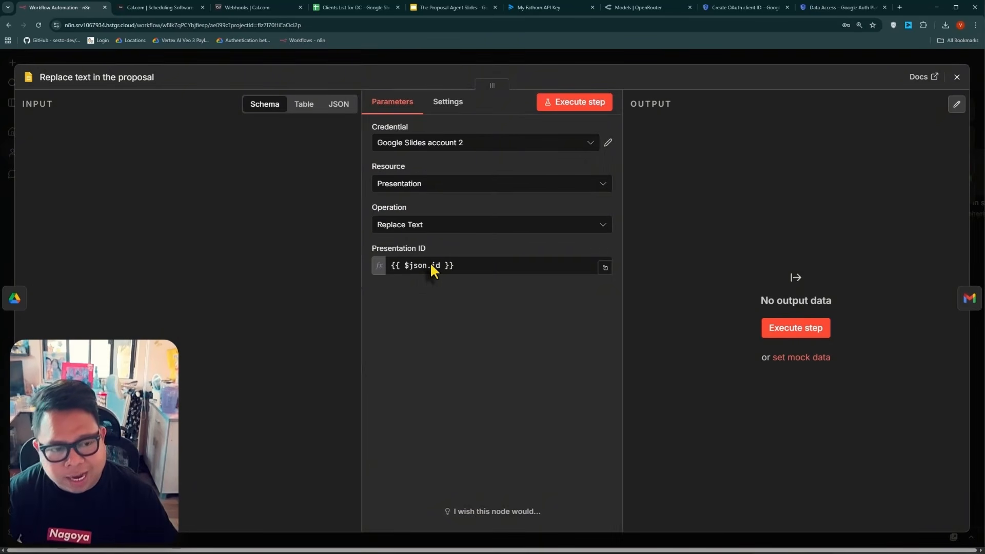
pyautogui.scroll(-5, 452, 328)
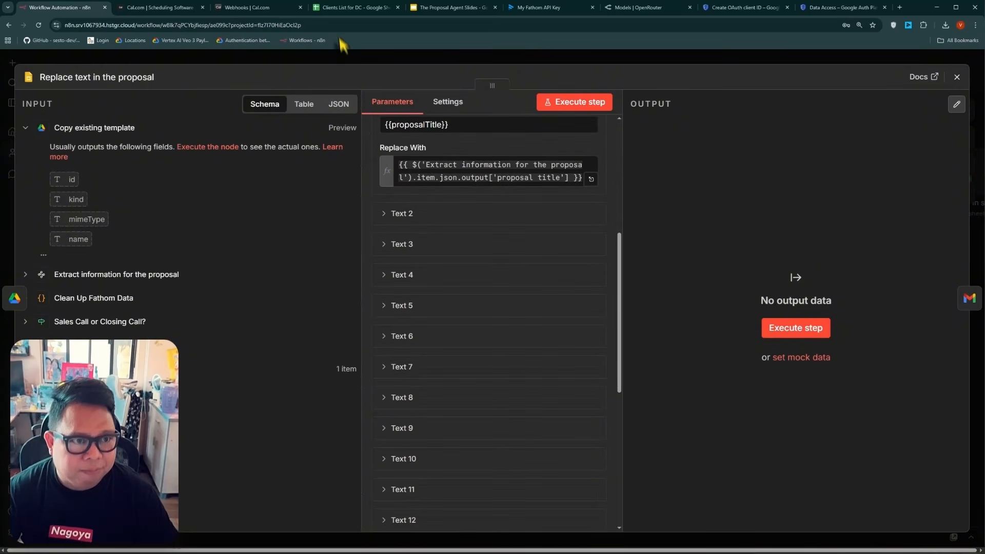
pyautogui.click(342, 54)
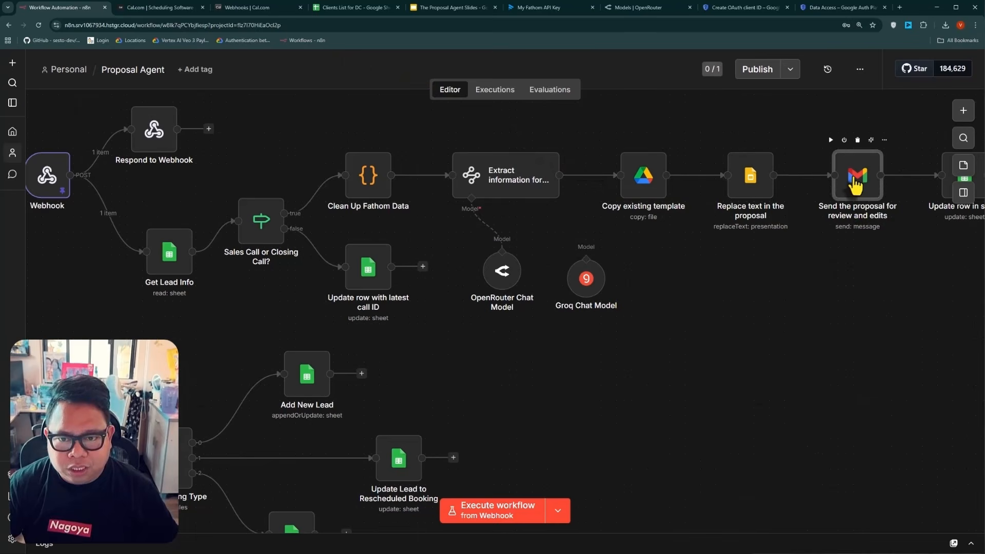
# Step: Set up a new Gmail credential for the proposal email node by pasting the OAuth Client ID and Client Secret copied from Google Cloud
pyautogui.doubleClick(856, 186)
pyautogui.click(442, 340)
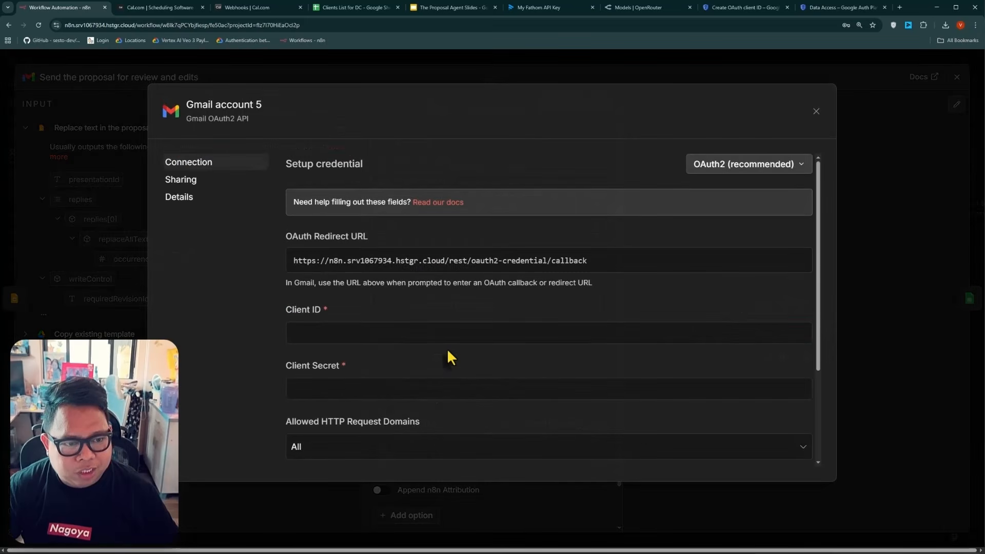
pyautogui.click(748, 8)
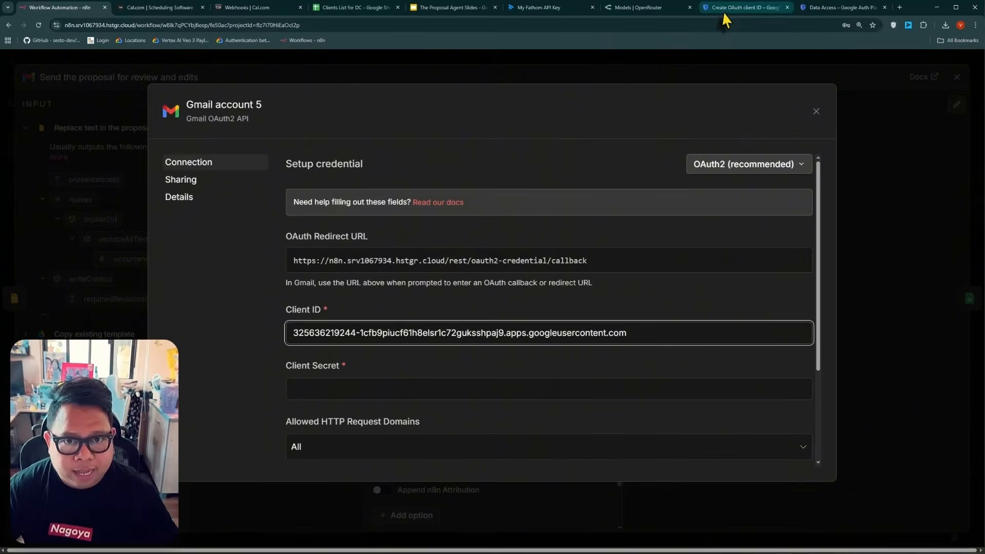
pyautogui.click(724, 9)
pyautogui.hotkey('ctrl', '1')
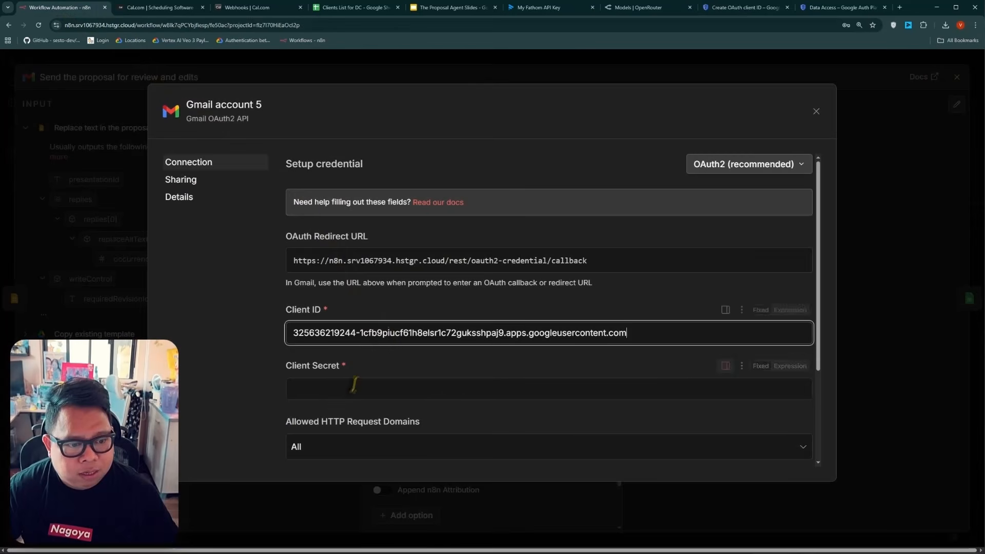
pyautogui.click(354, 385)
pyautogui.hotkey('ctrl', 'v')
# Step: Sign in to Google for the Gmail credential, continue past the consent screens to authorize access, and close the credential
pyautogui.scroll(-3, 338, 375)
pyautogui.click(334, 362)
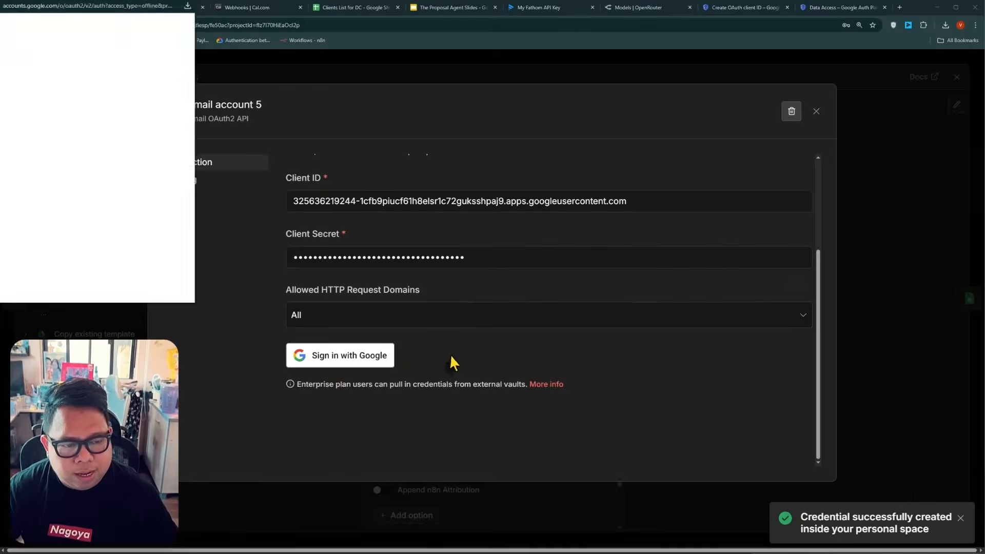
pyautogui.click(390, 377)
pyautogui.click(378, 352)
pyautogui.scroll(-10, 473, 330)
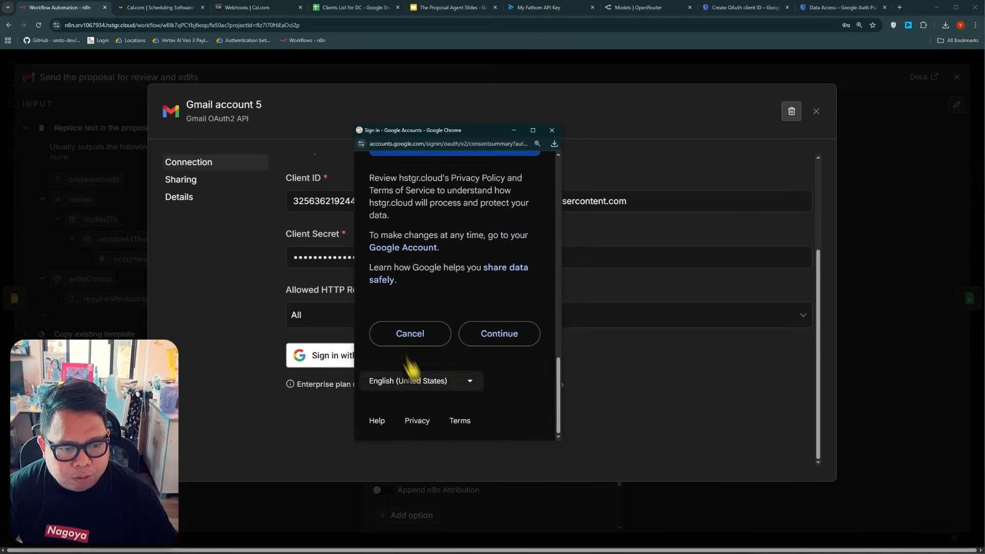
pyautogui.click(499, 334)
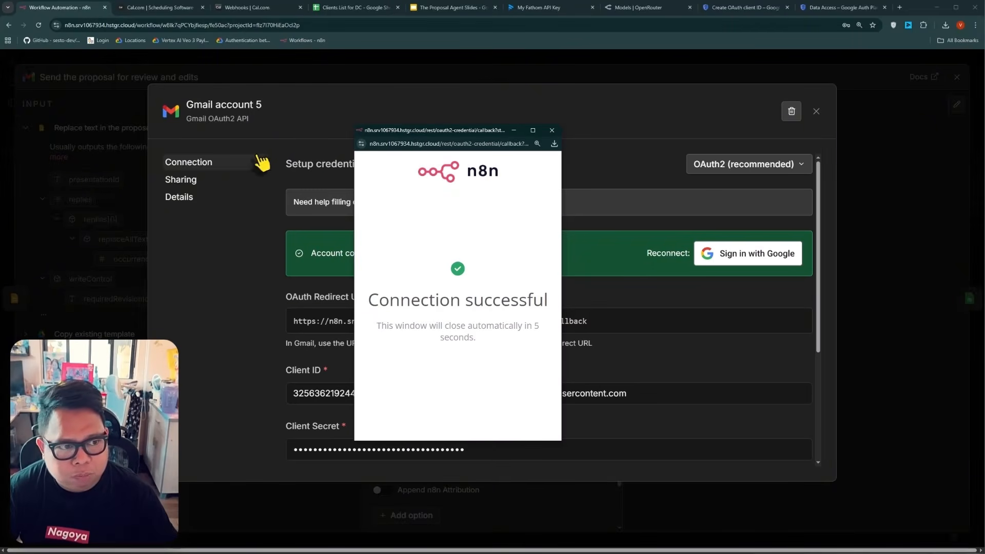
pyautogui.click(816, 112)
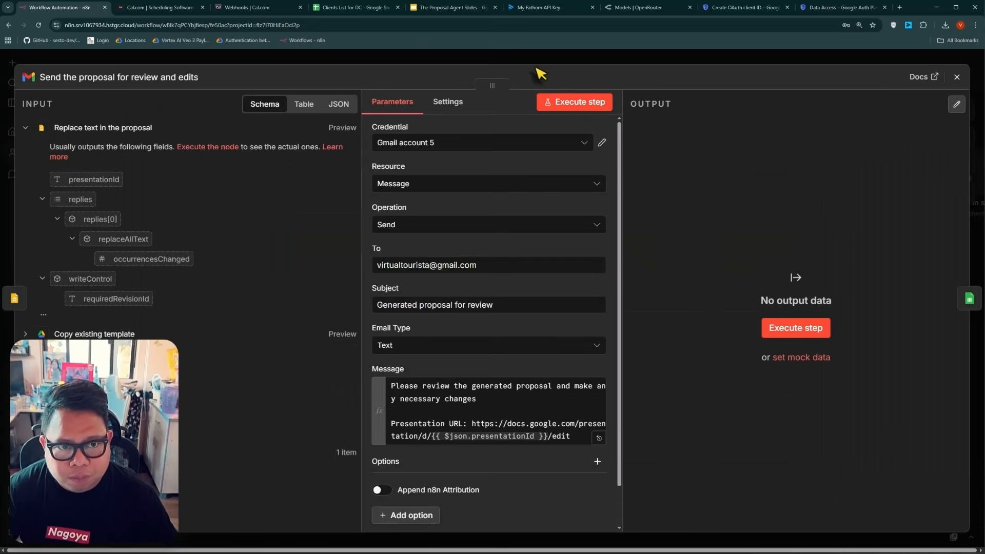
# Step: Review the recipient, subject and message with the presentation URL in the Send the proposal for review and edits node
pyautogui.click(529, 61)
pyautogui.doubleClick(853, 192)
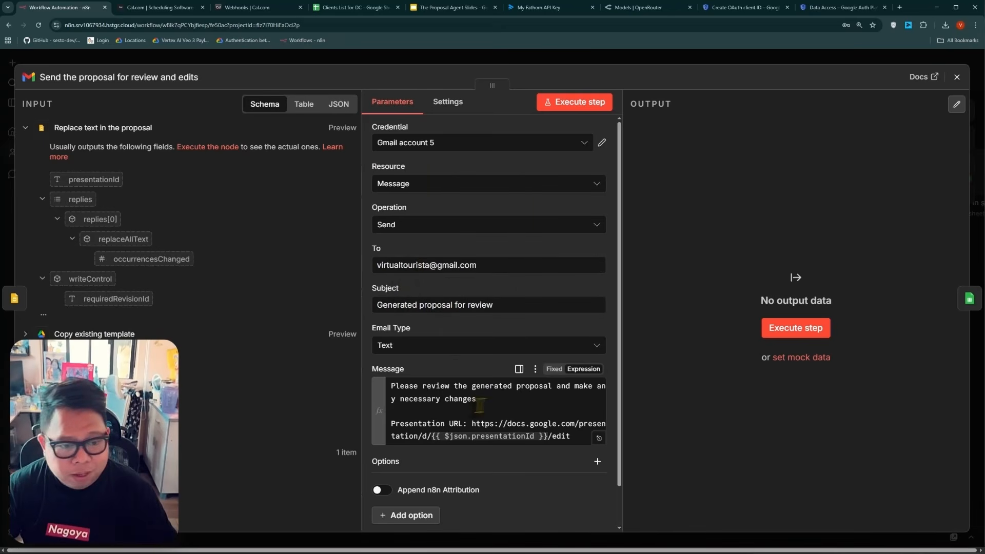
pyautogui.scroll(-1, 504, 403)
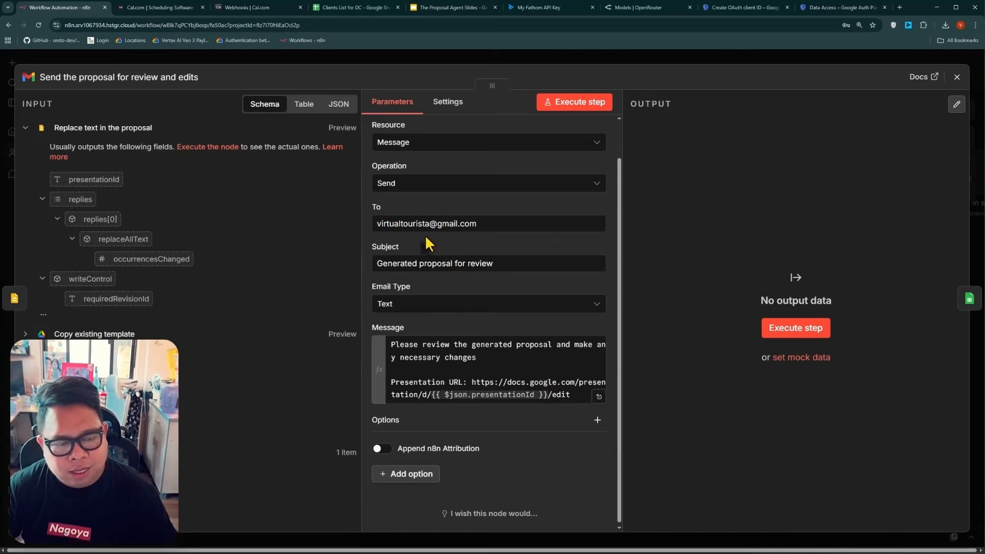
pyautogui.click(377, 58)
# Step: Set the Update row in sheet node's credential to Google Sheets account FINAL and close the node
pyautogui.moveTo(882, 304); pyautogui.dragTo(731, 313)
pyautogui.doubleClick(805, 195)
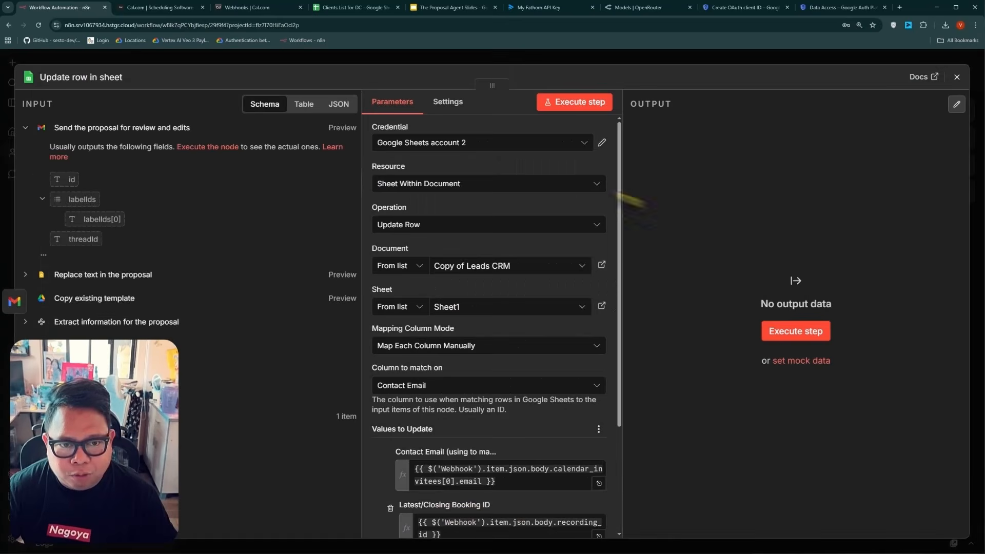
pyautogui.click(515, 146)
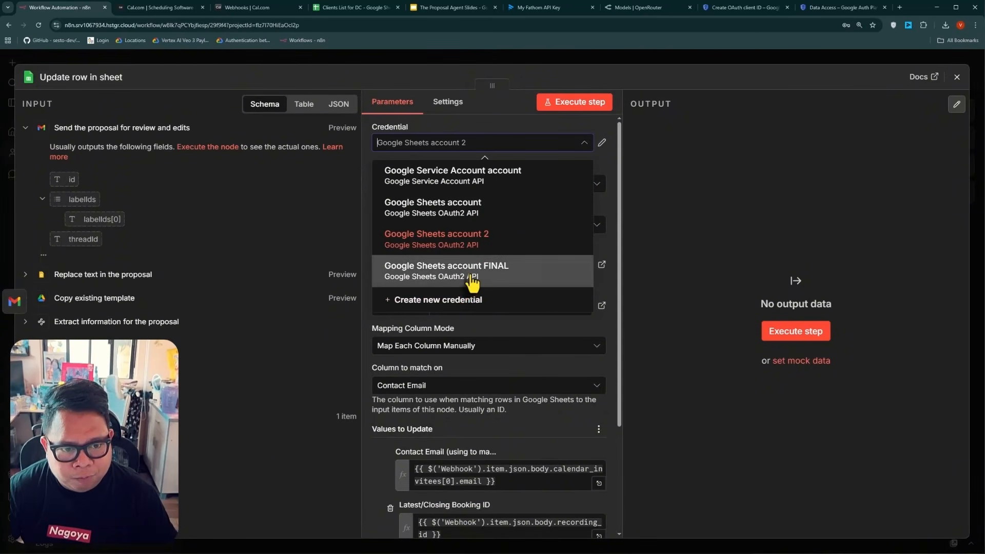
pyautogui.click(479, 279)
pyautogui.click(477, 62)
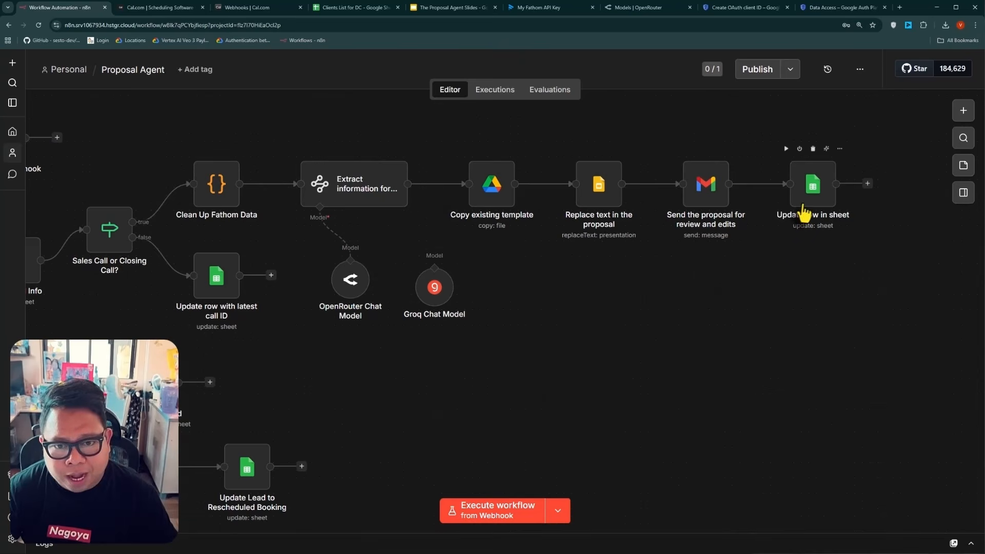
# Step: Switch the Update row with latest call ID node to the Google Sheets account FINAL credential
pyautogui.moveTo(238, 275); pyautogui.dragTo(422, 272)
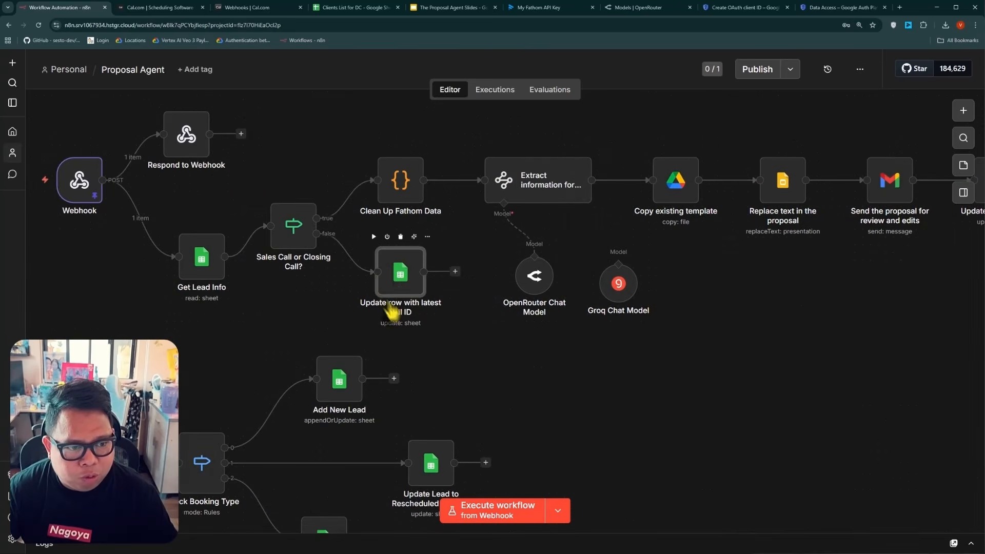
pyautogui.doubleClick(403, 276)
pyautogui.click(490, 143)
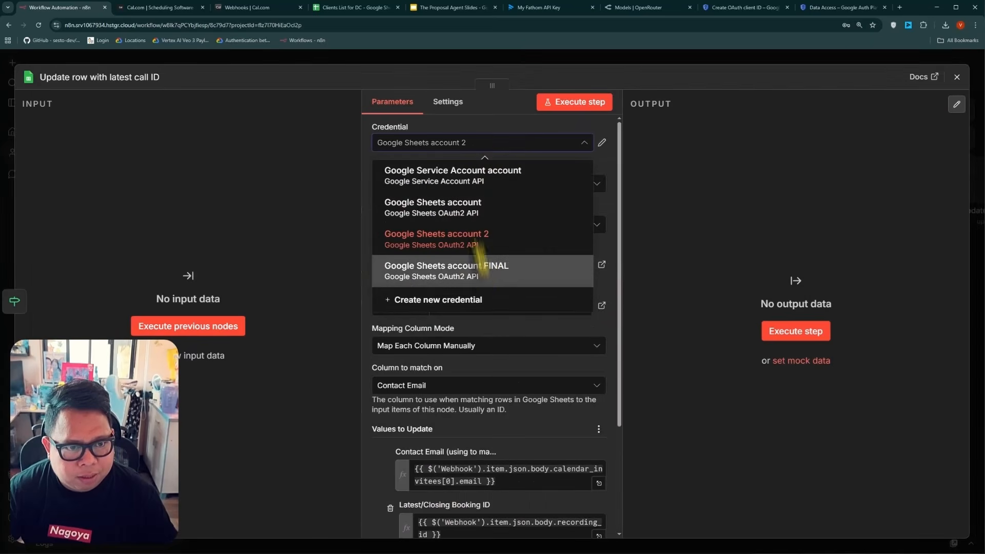
pyautogui.click(464, 264)
pyautogui.click(426, 61)
# Step: Assign the Google Sheets account FINAL credential to the Add New Lead node
pyautogui.moveTo(460, 414); pyautogui.dragTo(567, 318)
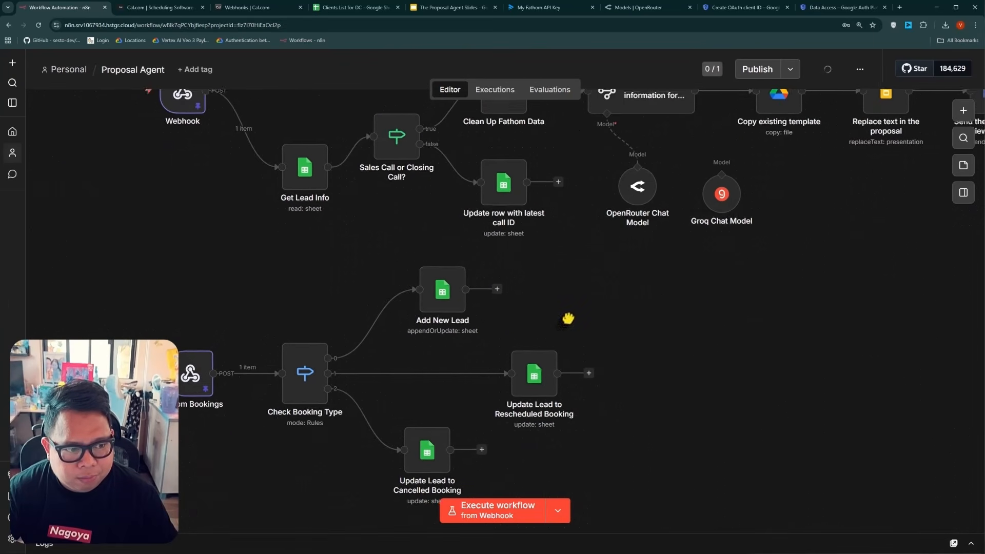
pyautogui.doubleClick(448, 295)
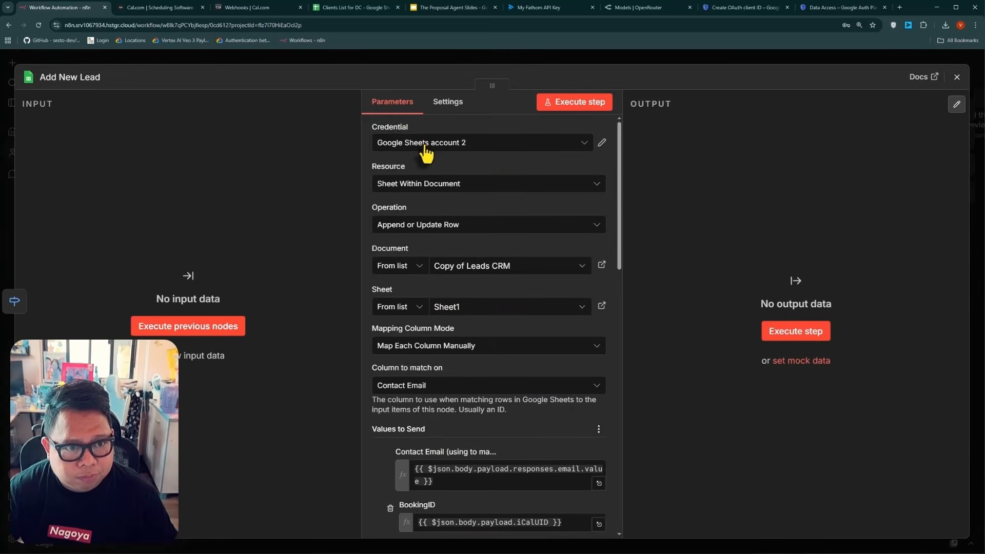
pyautogui.click(425, 144)
pyautogui.click(449, 265)
pyautogui.click(443, 60)
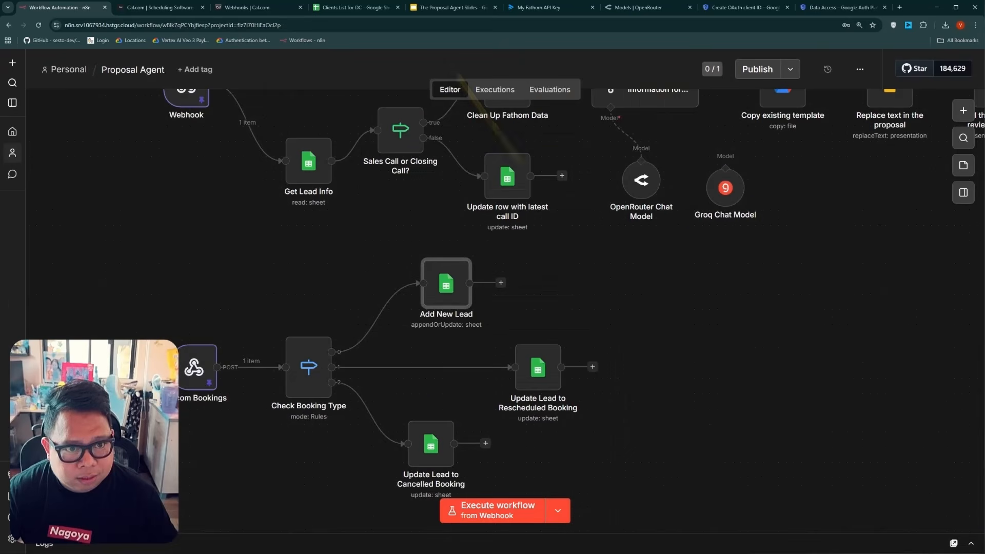
# Step: Select Google Sheets account FINAL as the credential of the Update Lead to Rescheduled Booking node
pyautogui.doubleClick(548, 385)
pyautogui.click(471, 143)
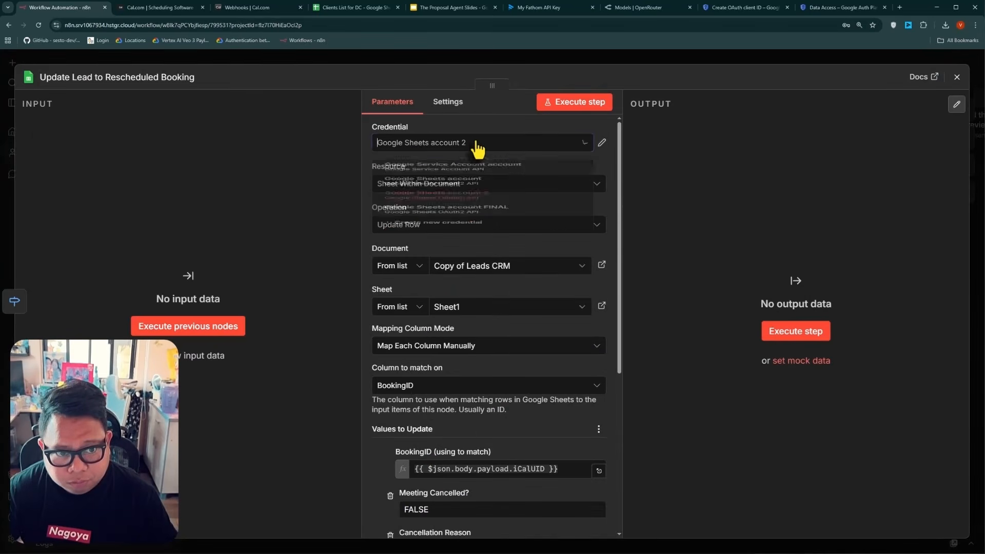
pyautogui.click(450, 269)
pyautogui.click(430, 52)
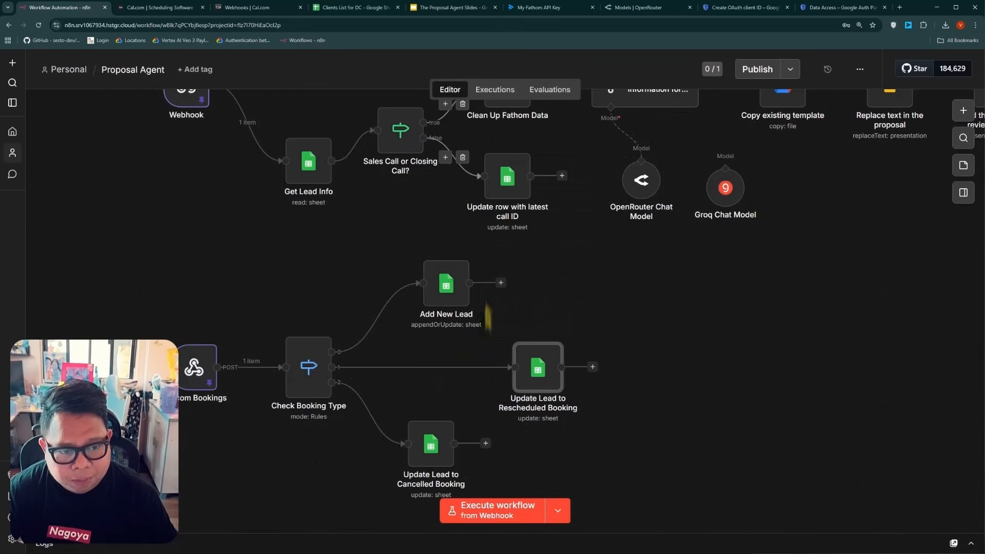
# Step: Change the Update Lead to Cancelled Booking node's credential to Google Sheets account FINAL
pyautogui.doubleClick(431, 443)
pyautogui.click(431, 144)
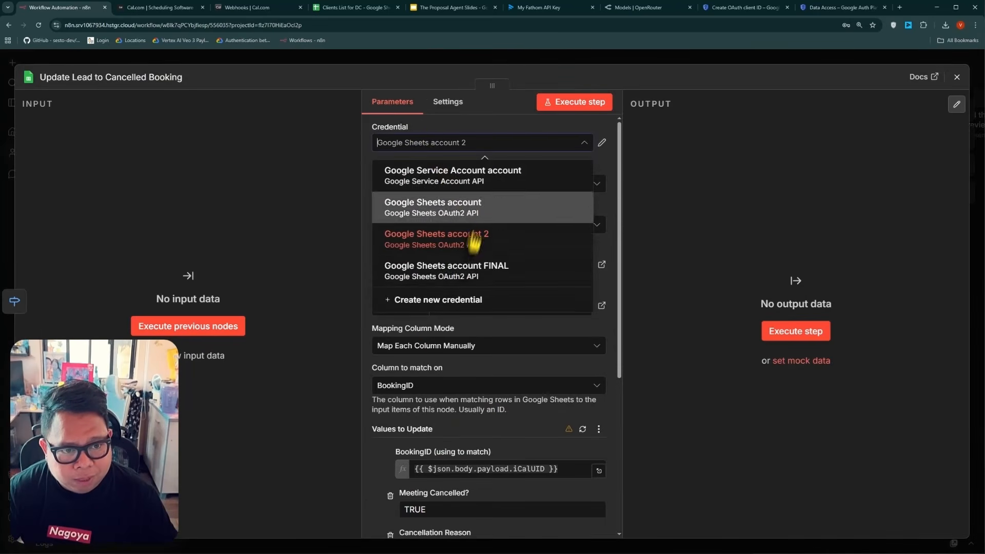
pyautogui.click(464, 277)
pyautogui.click(392, 59)
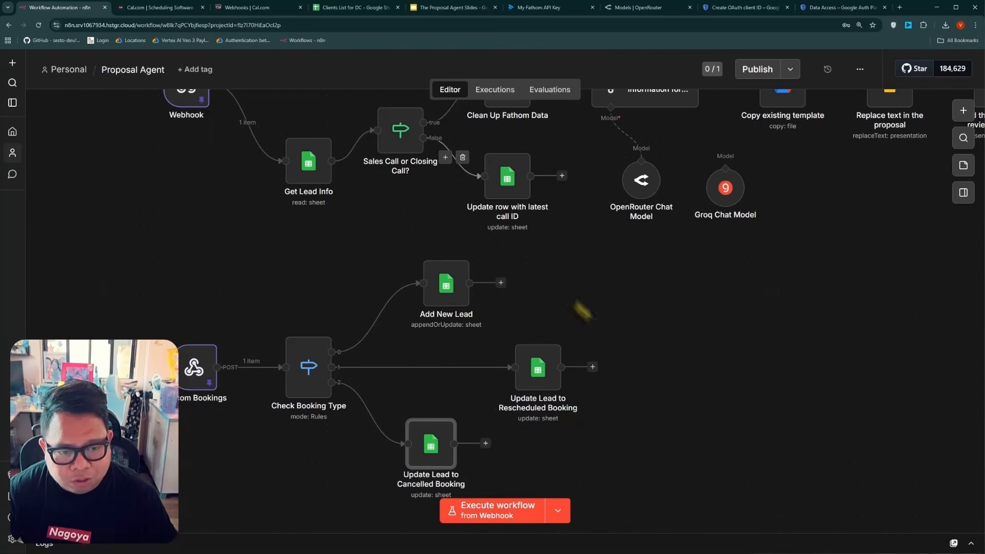
pyautogui.moveTo(795, 318); pyautogui.dragTo(733, 398)
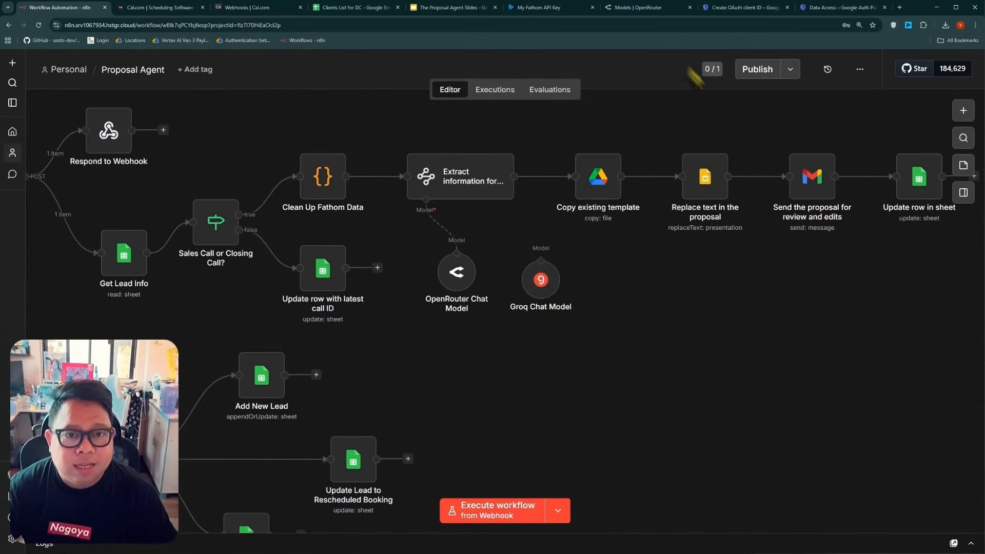
# Step: Switch to OpenRouter, view the account's credits page, and open the API Keys page
pyautogui.click(639, 8)
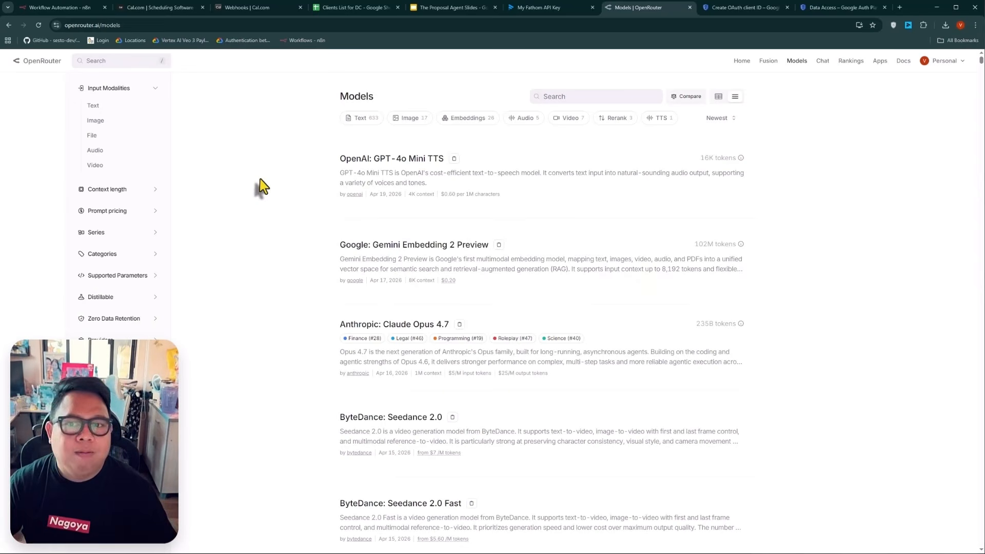
pyautogui.click(942, 63)
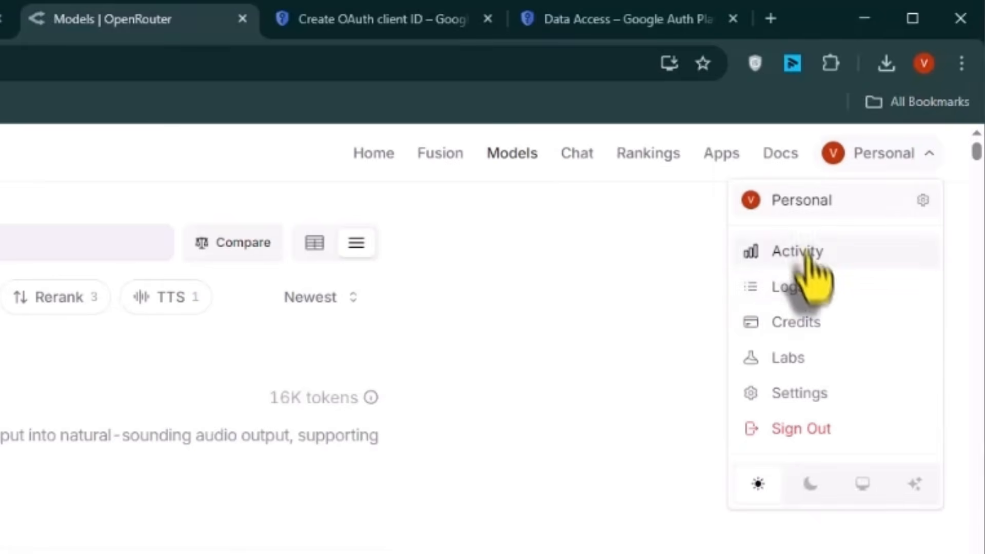
pyautogui.click(802, 323)
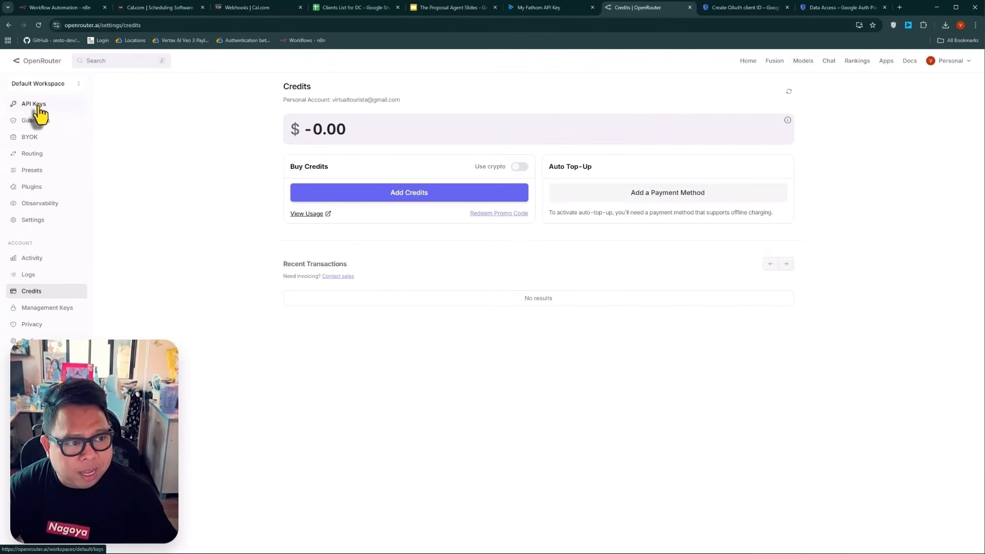
pyautogui.click(35, 104)
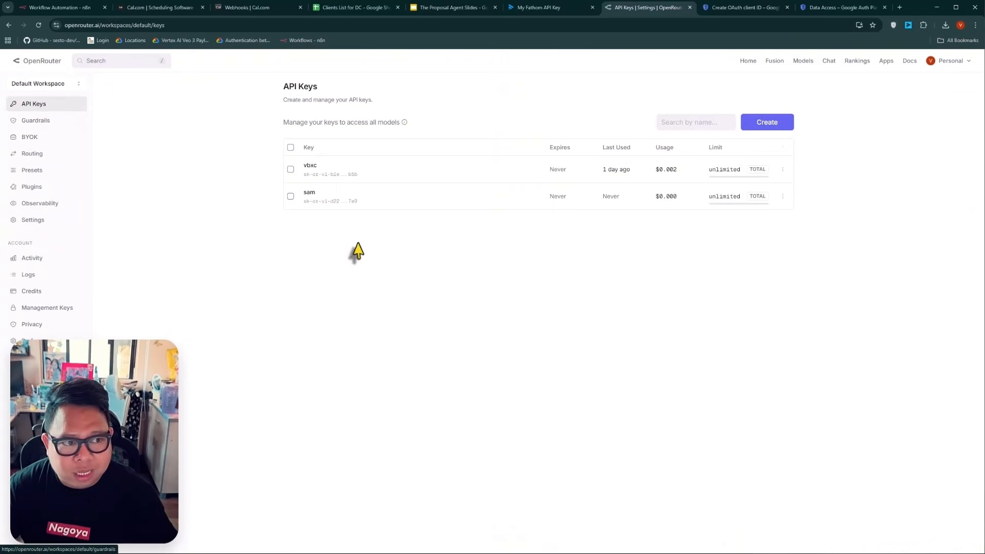
pyautogui.hotkey('ctrl', '=')
pyautogui.hotkey('ctrl', '=')
pyautogui.hotkey('ctrl', '=')
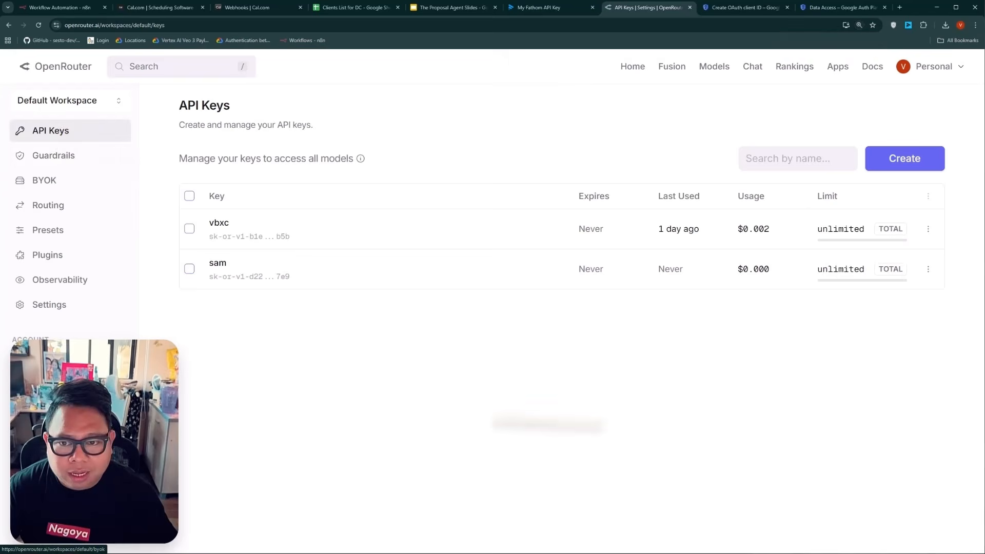
# Step: Create an OpenRouter API key named "a" with no expiration, copy the key, and return to the n8n workflow
pyautogui.click(902, 163)
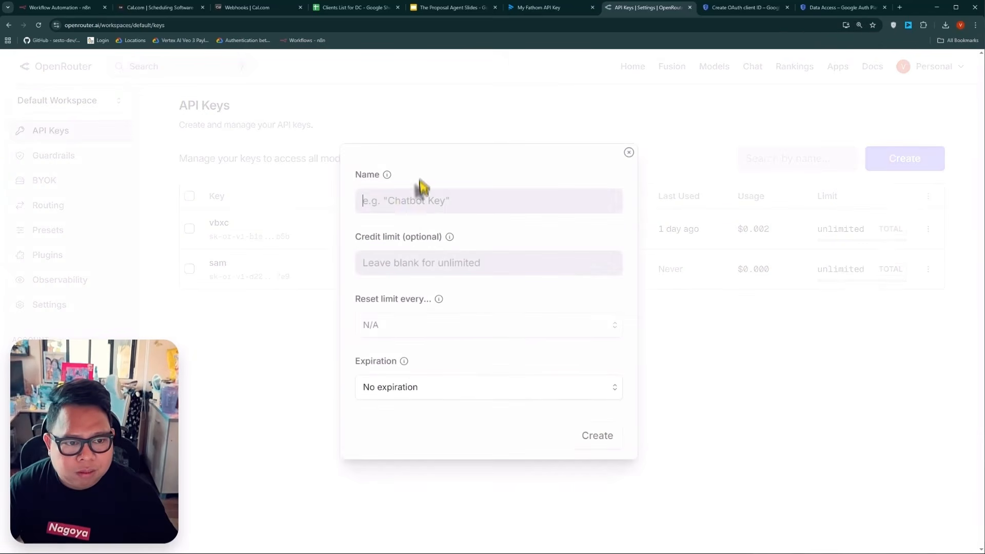
pyautogui.write('a')
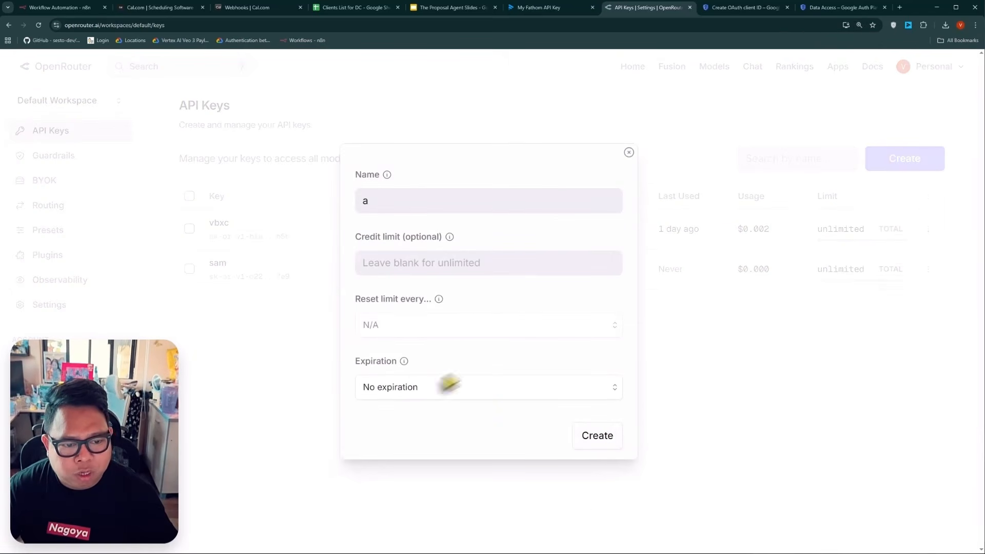
pyautogui.press('Return')
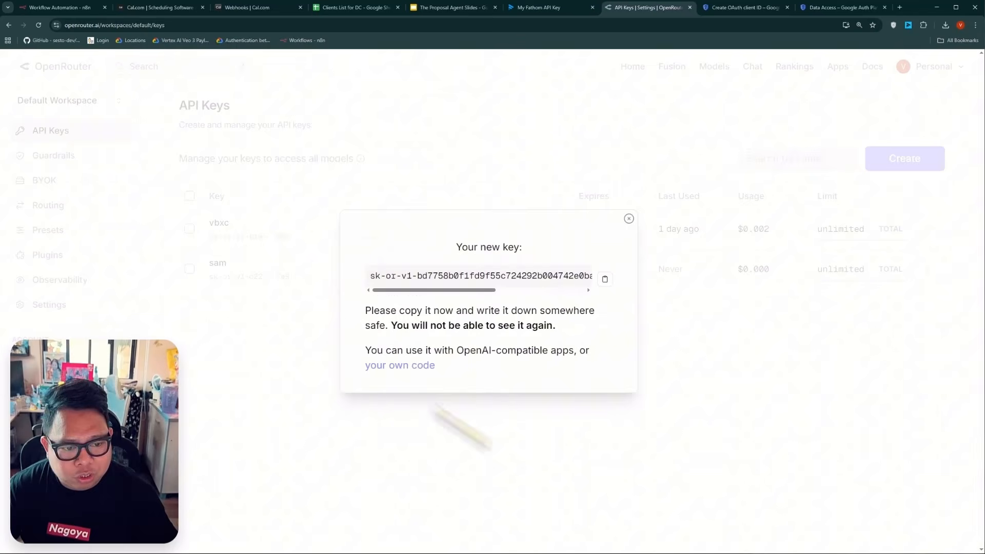
pyautogui.click(606, 279)
pyautogui.click(628, 220)
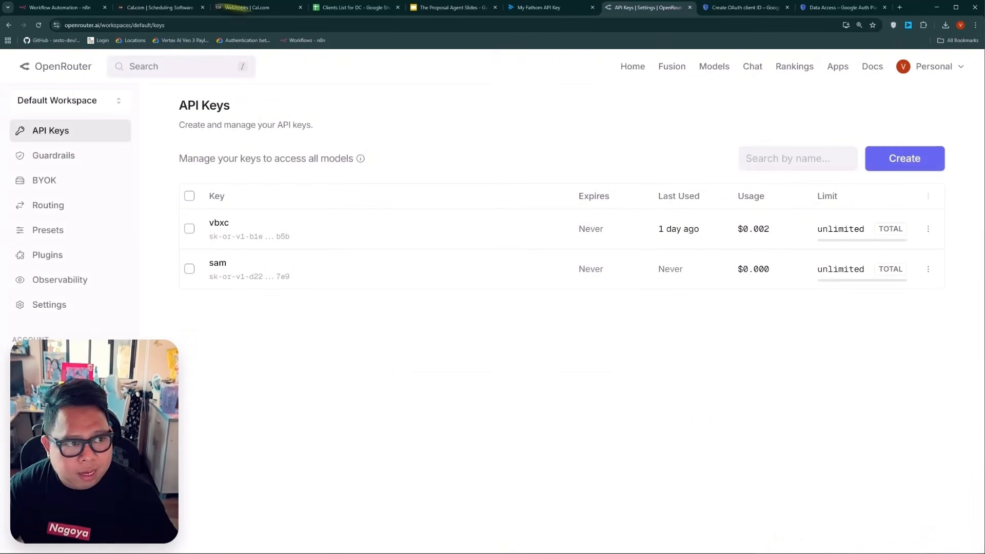
pyautogui.click(73, 8)
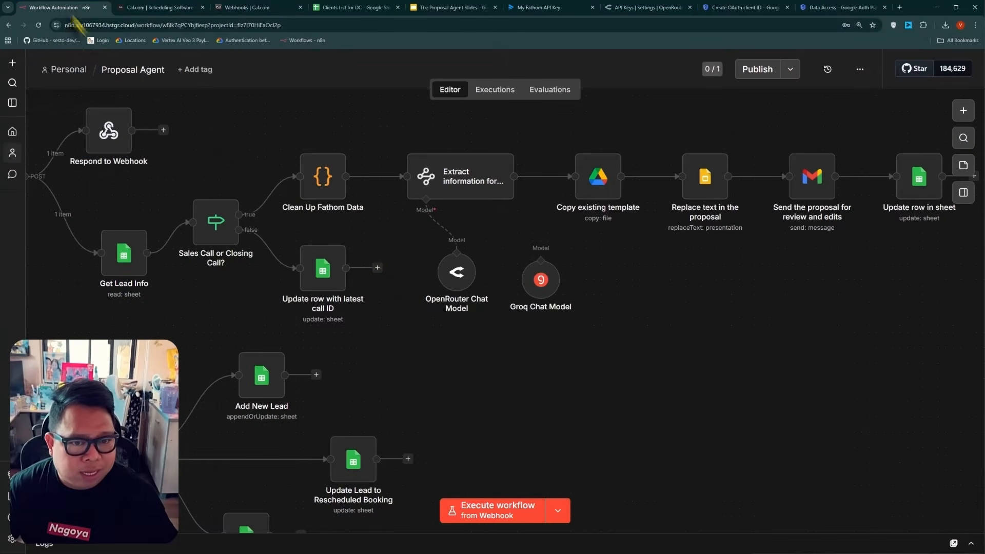
# Step: Create a new OpenRouter credential for the OpenRouter Chat Model node by pasting the copied API key, and save it
pyautogui.doubleClick(464, 281)
pyautogui.click(457, 149)
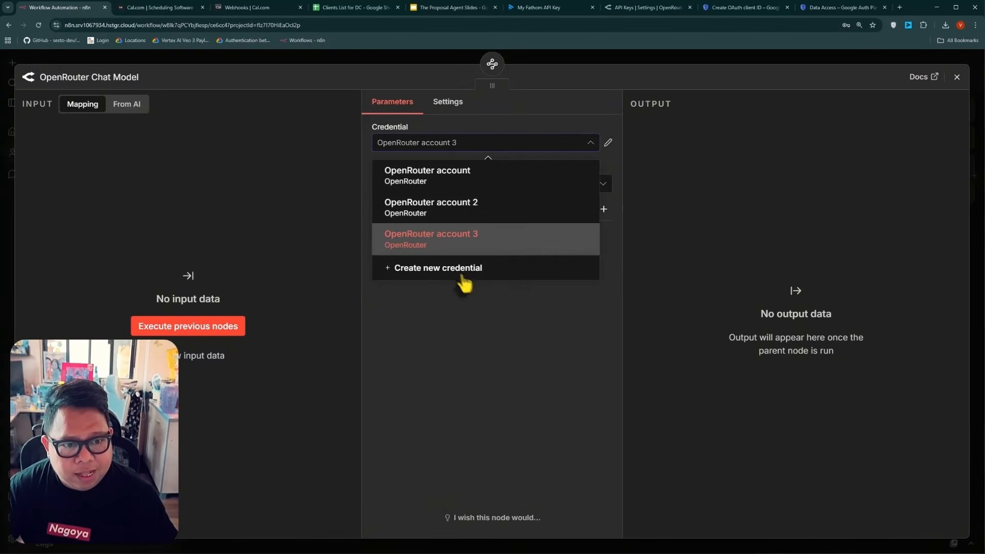
pyautogui.click(458, 269)
pyautogui.click(339, 231)
pyautogui.hotkey('ctrl', 'v')
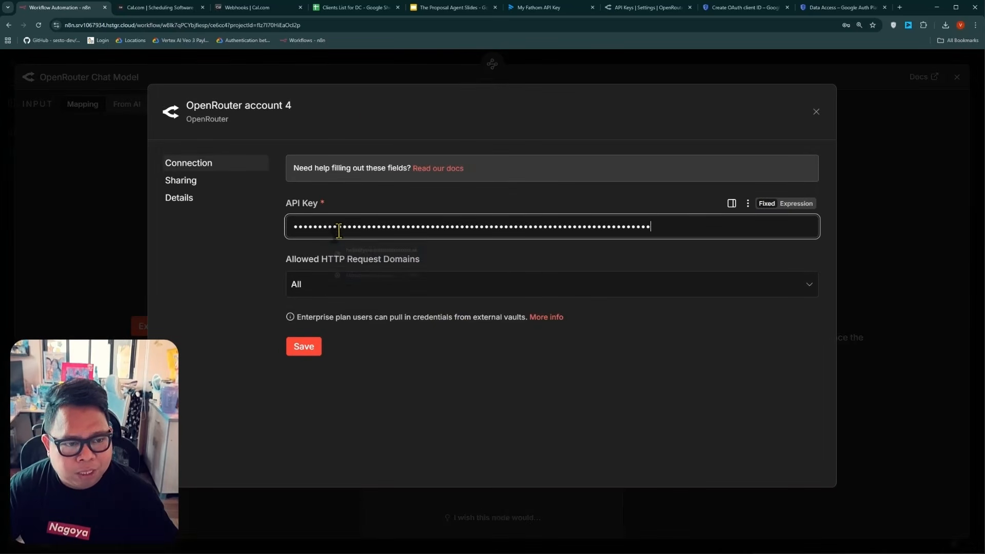
pyautogui.click(303, 346)
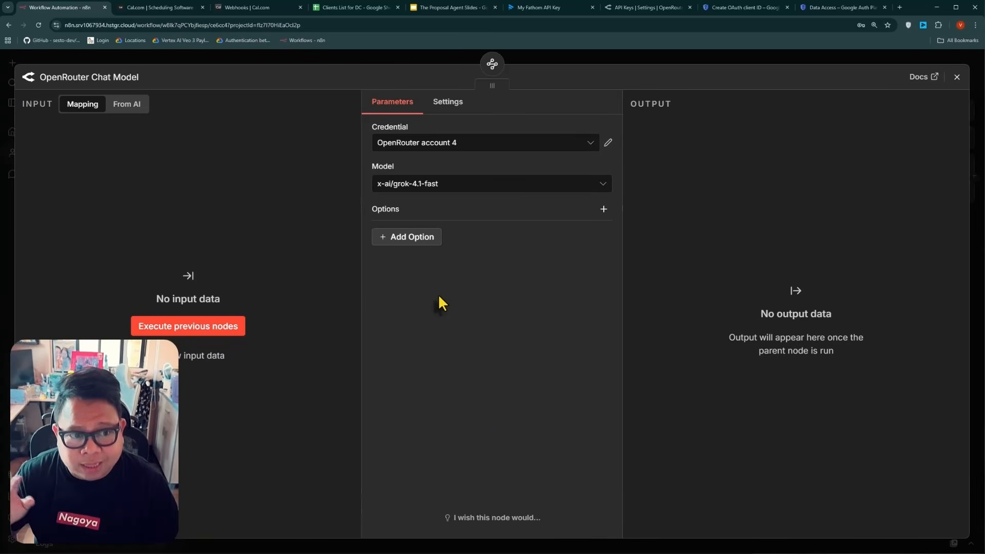
# Step: Search the OpenRouter Chat Model's available models for anthro, gpt, grok, deep and perp, leaving the node without choosing another model
pyautogui.click(450, 189)
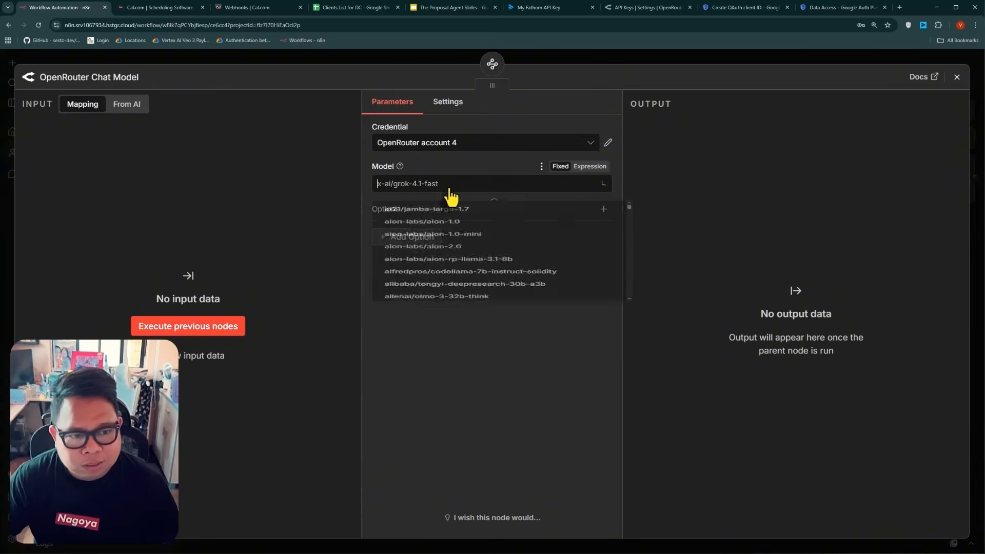
pyautogui.scroll(5, 450, 303)
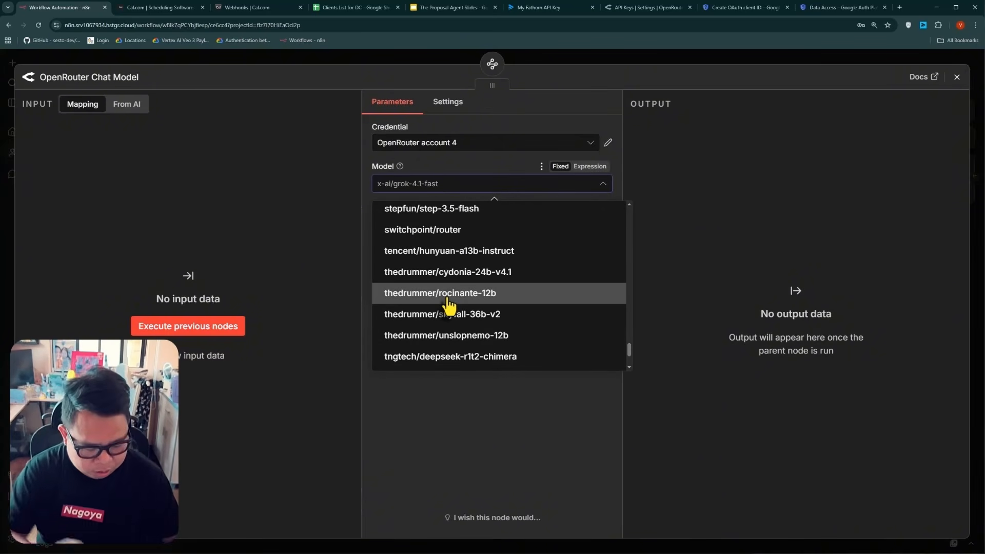
pyautogui.write('ant')
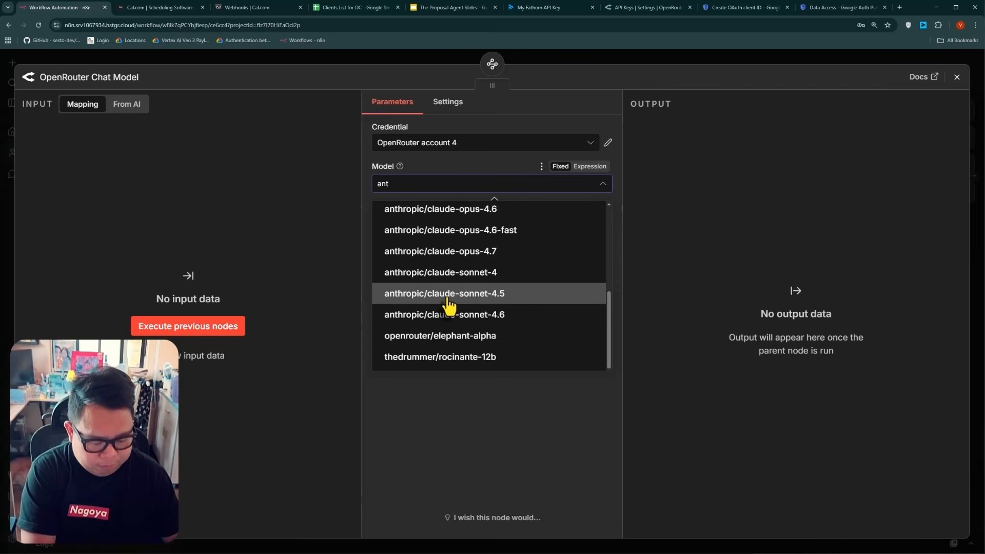
pyautogui.write('hro')
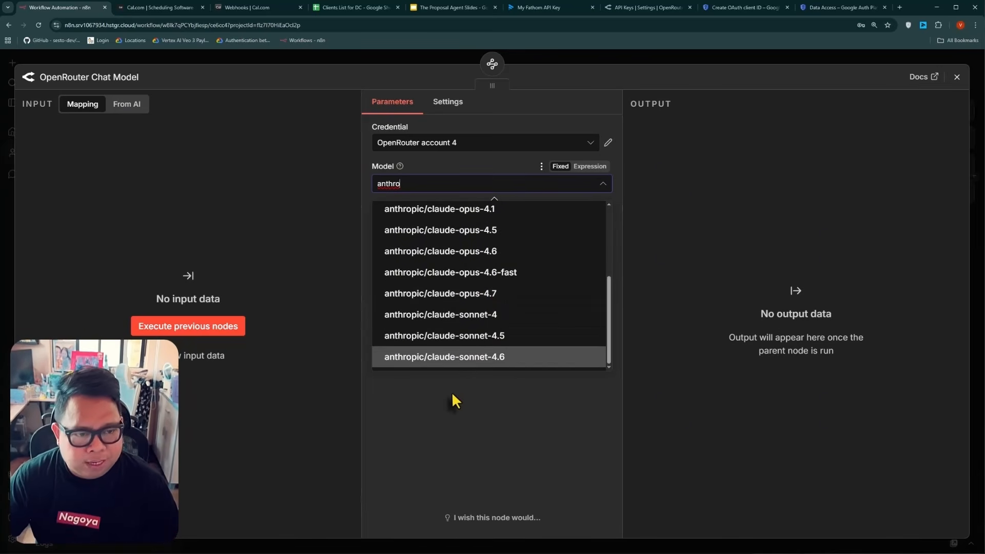
pyautogui.hotkey('ctrl', 'a')
pyautogui.write('gpt')
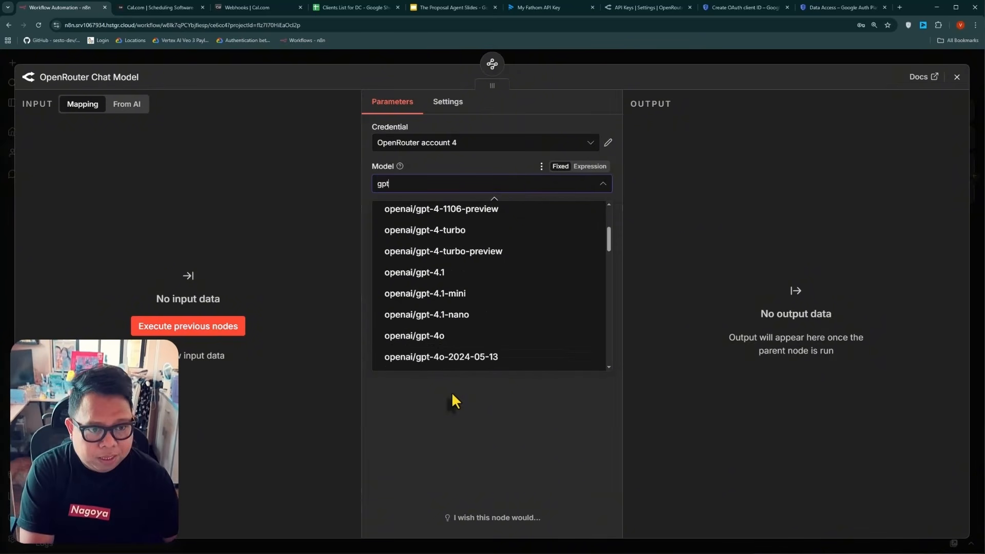
pyautogui.hotkey('ctrl', 'a')
pyautogui.write('gro')
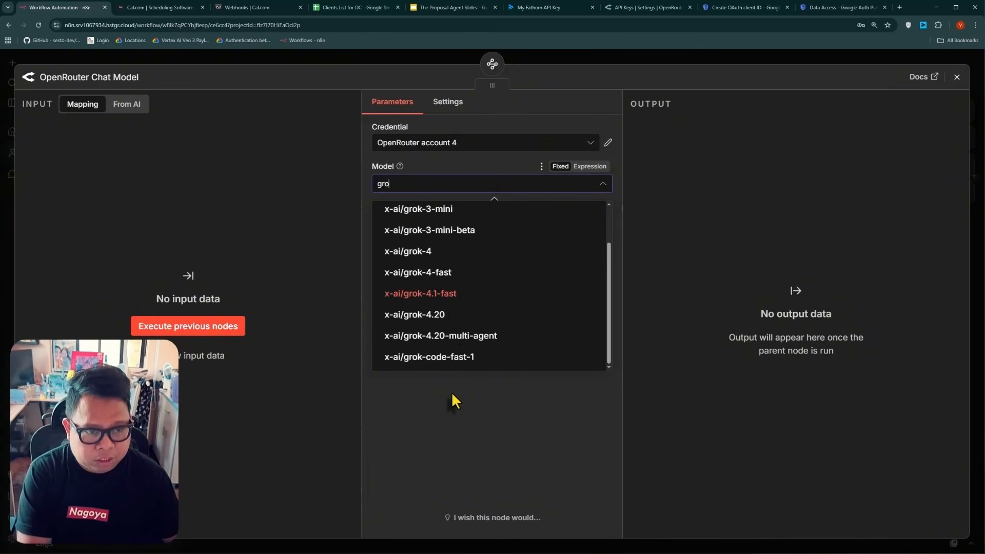
pyautogui.write('k')
pyautogui.hotkey('ctrl', 'a')
pyautogui.write('dee')
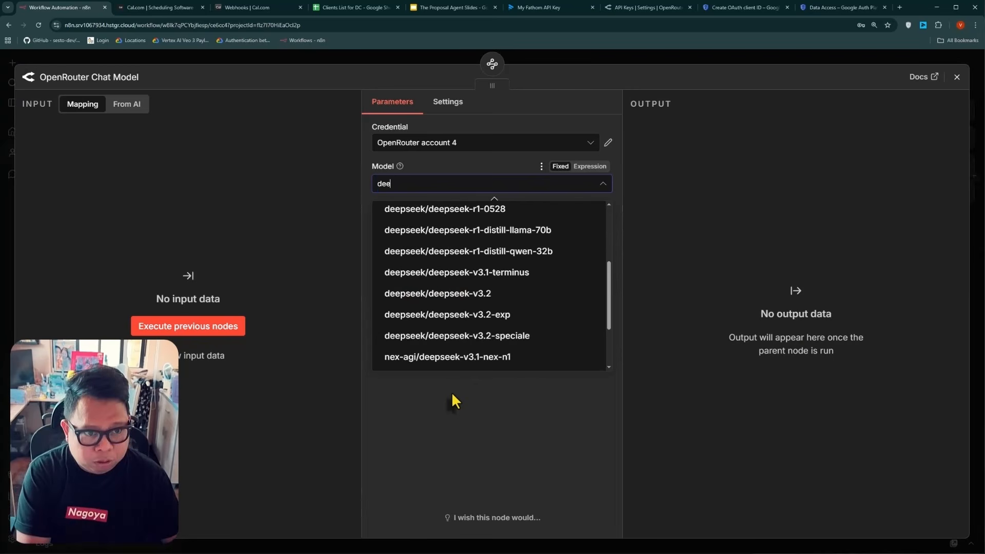
pyautogui.write('p')
pyautogui.hotkey('ctrl', 'a')
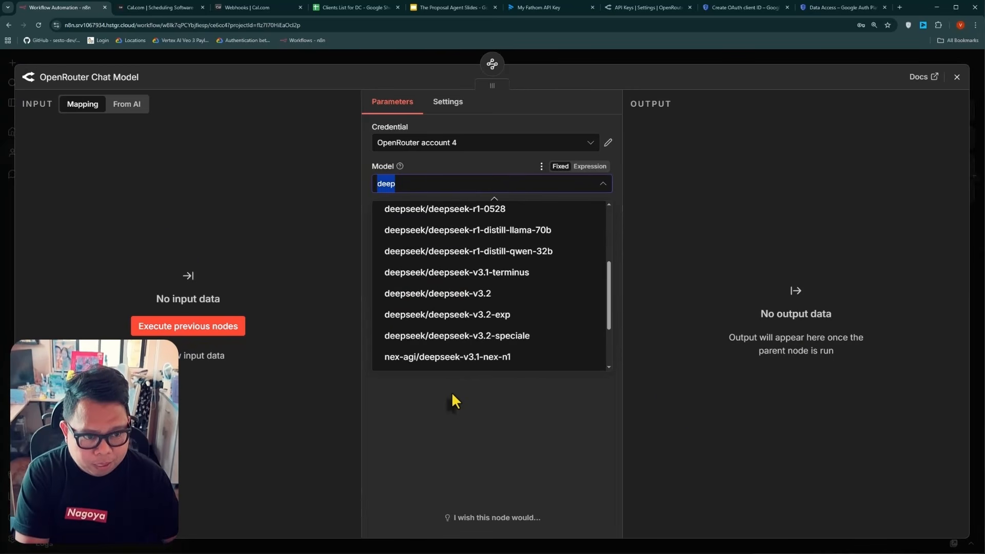
pyautogui.write('perp')
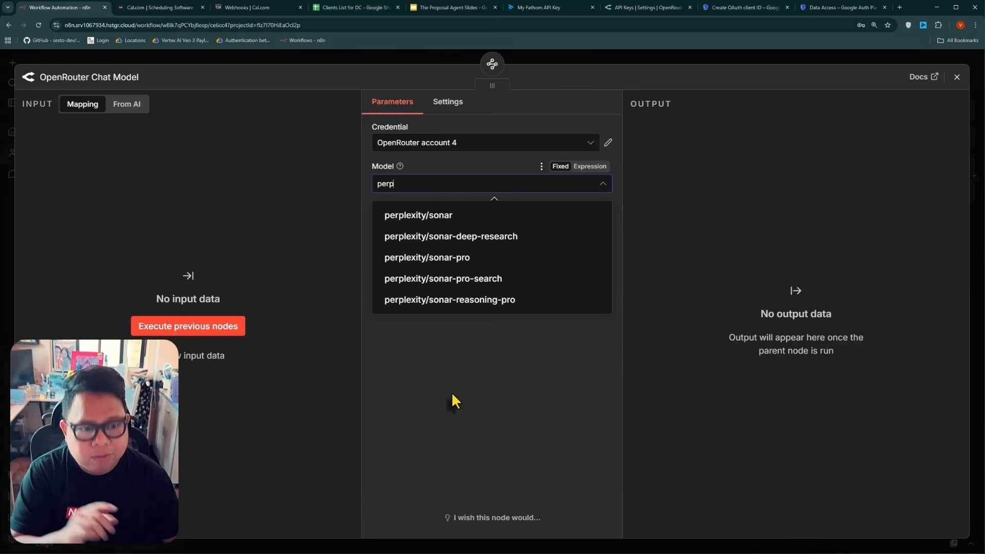
pyautogui.press('Escape')
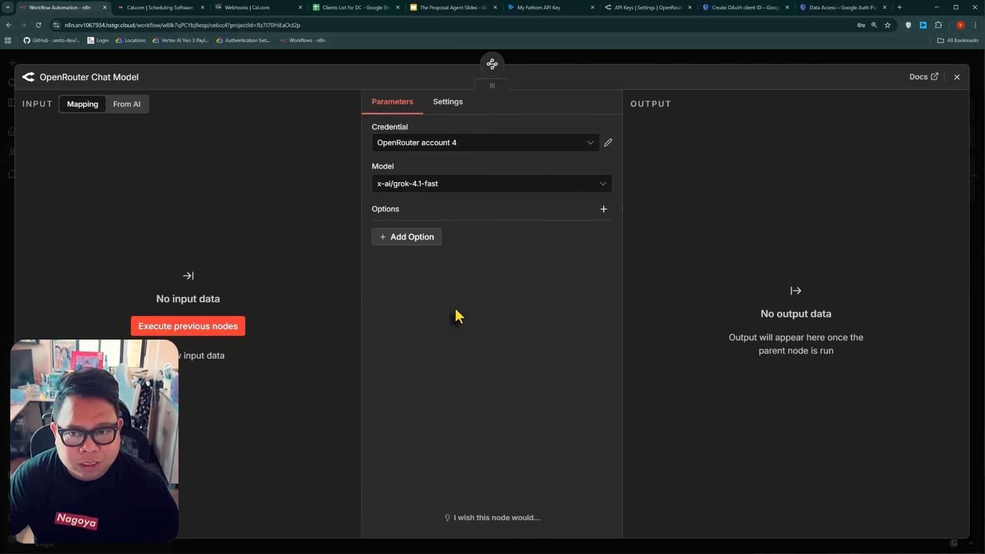
pyautogui.press('Escape')
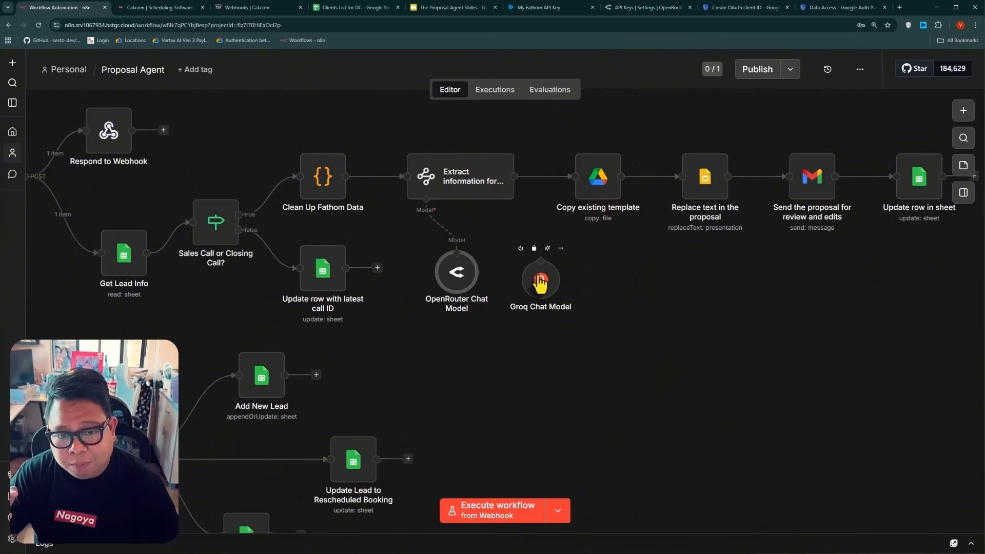
# Step: Look at the Groq Chat Model node's credential and model settings, and return to the full workflow view
pyautogui.doubleClick(540, 282)
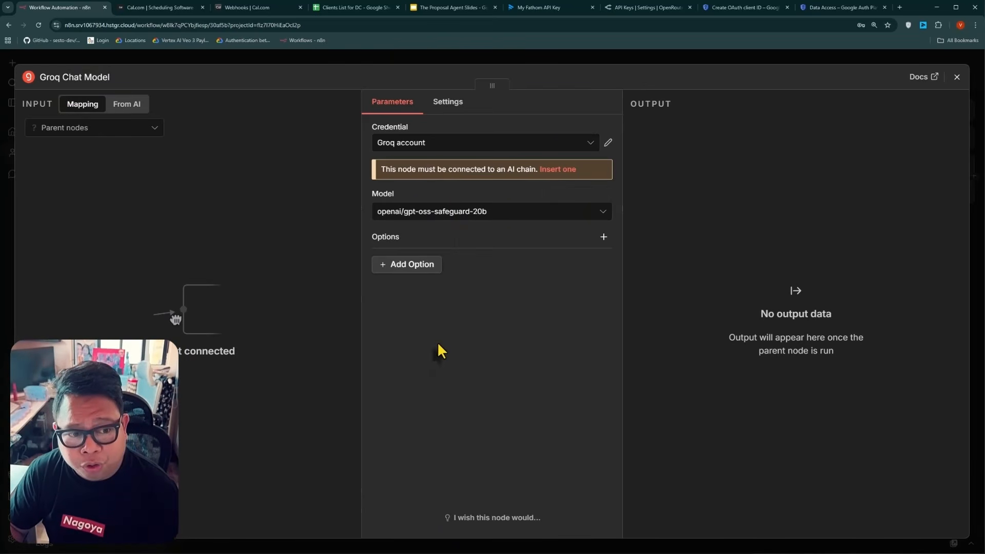
pyautogui.click(390, 59)
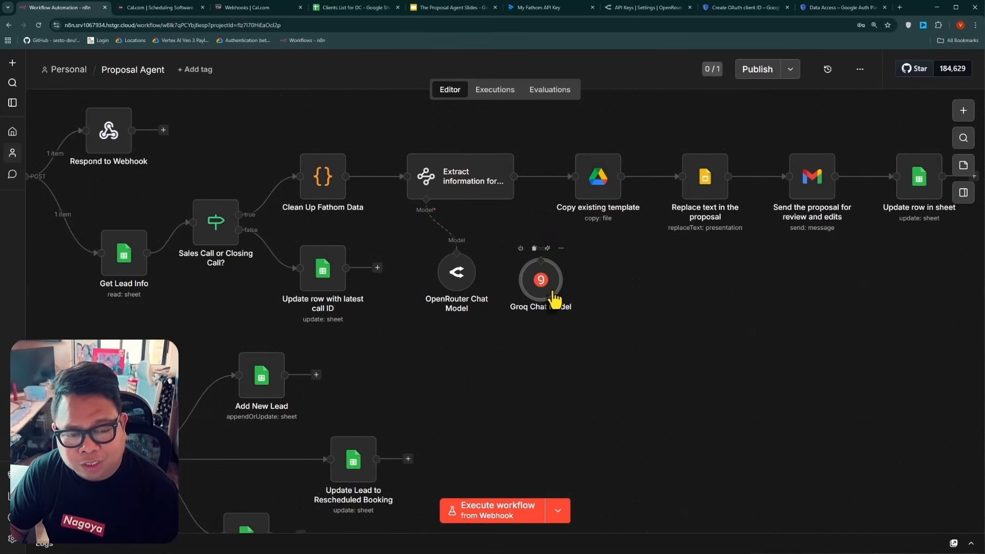
pyautogui.press('1')
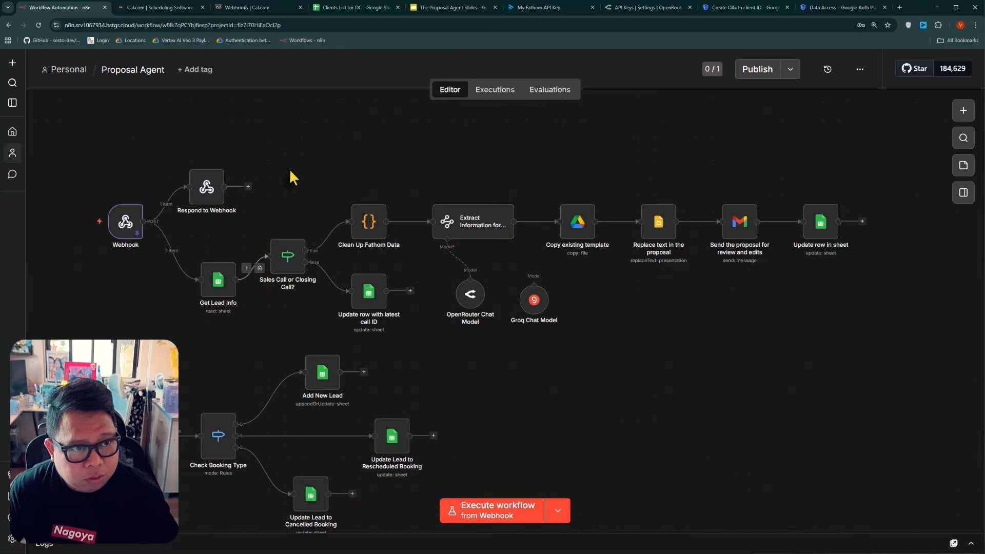
# Step: Switch to the Clients List for DC Google Sheet, clear the Latest/Closing Booking ID in row 3, and return to the n8n workflow
pyautogui.click(343, 7)
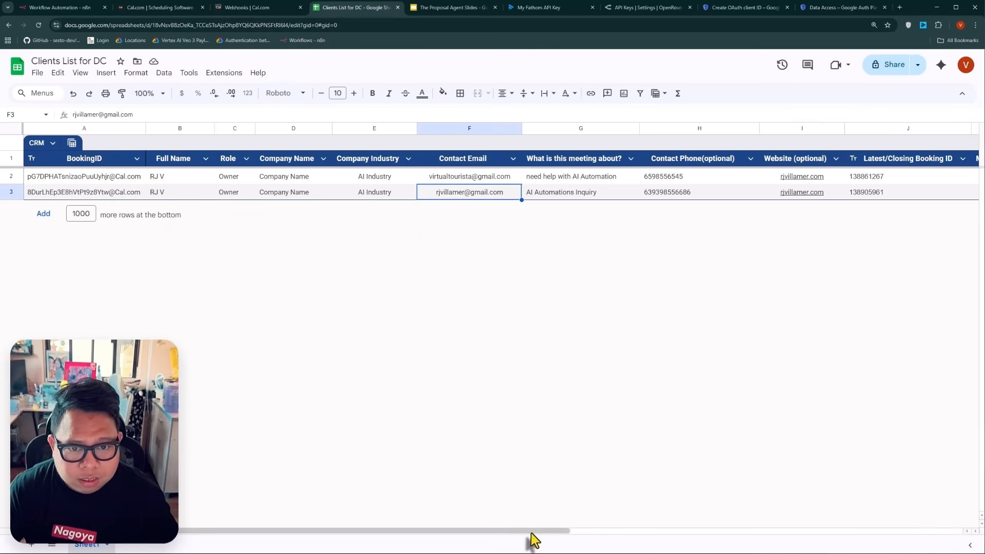
pyautogui.moveTo(531, 534); pyautogui.dragTo(831, 531)
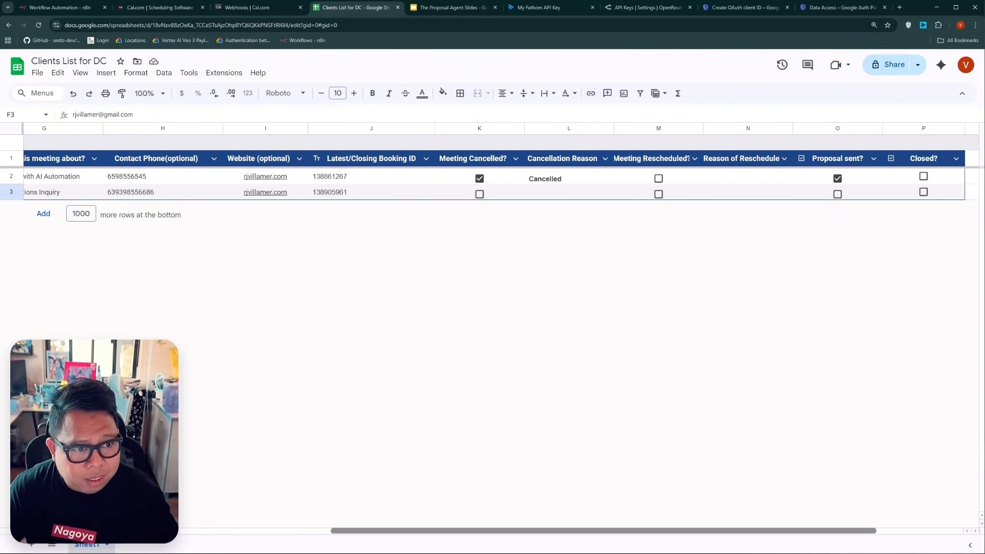
pyautogui.click(376, 195)
pyautogui.press('Delete')
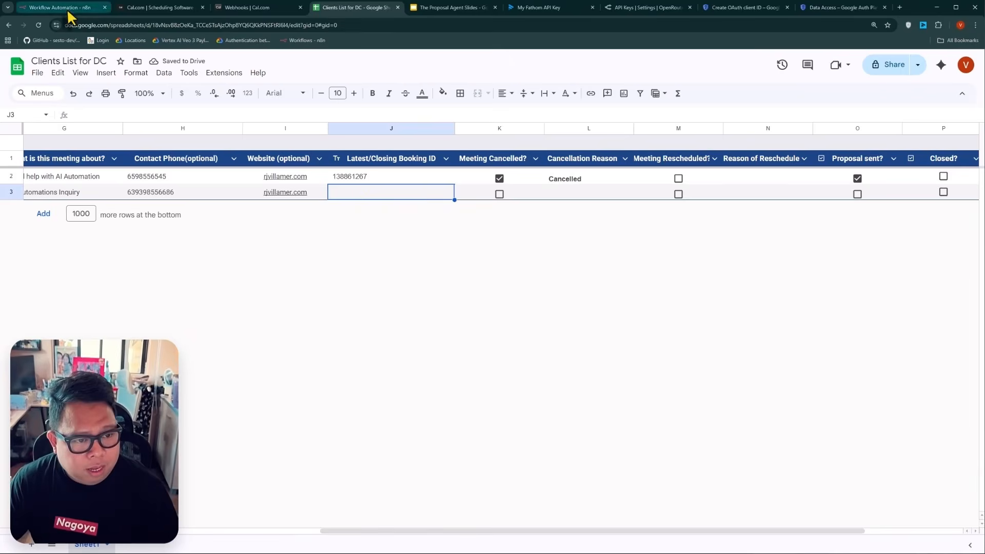
pyautogui.click(62, 8)
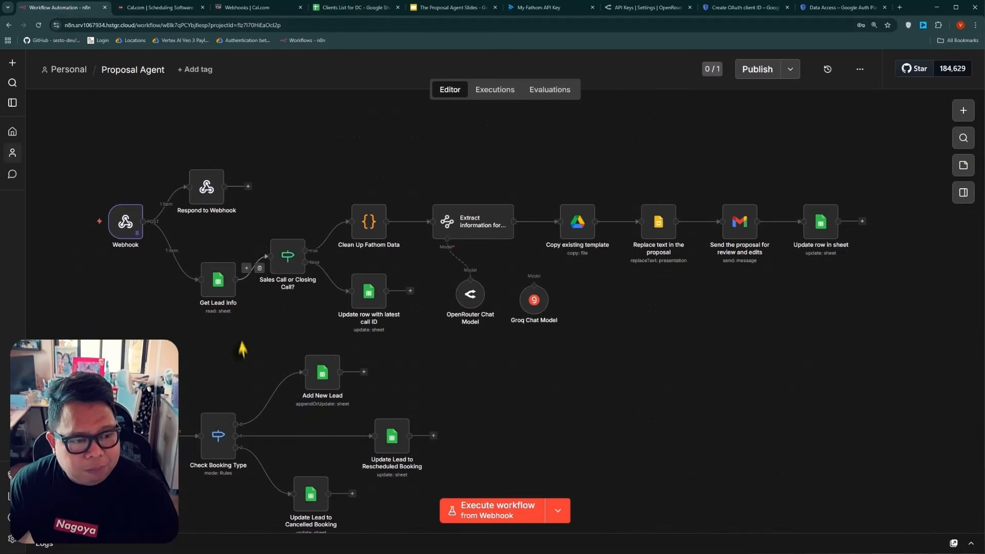
# Step: Review the empty-value condition on Latest/Closing Booking ID in the Sales Call or Closing Call? node
pyautogui.doubleClick(288, 256)
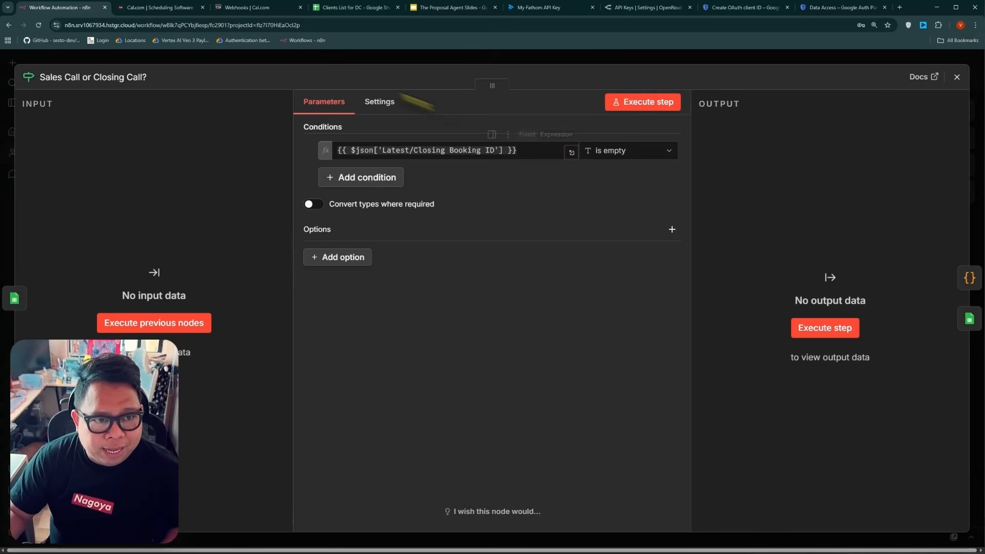
pyautogui.click(307, 58)
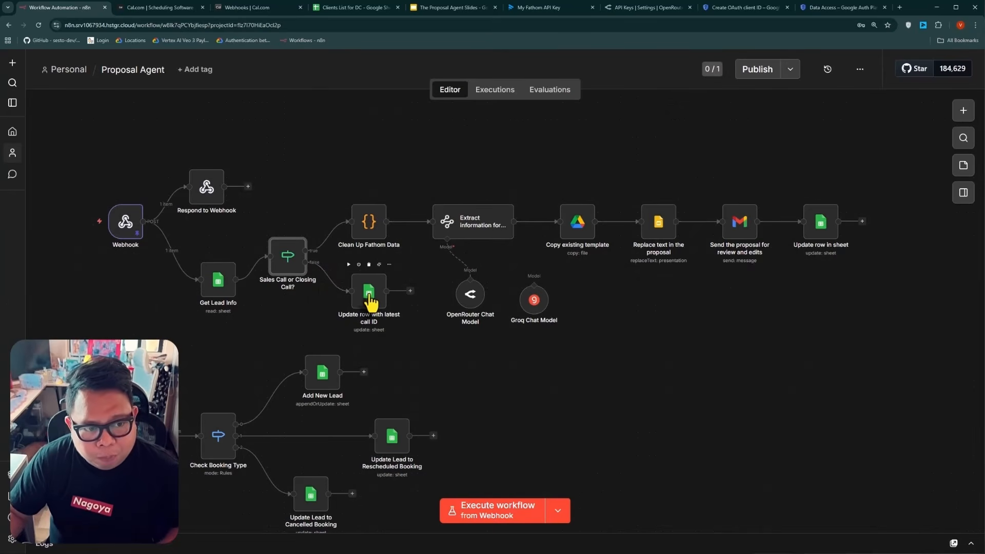
pyautogui.doubleClick(286, 265)
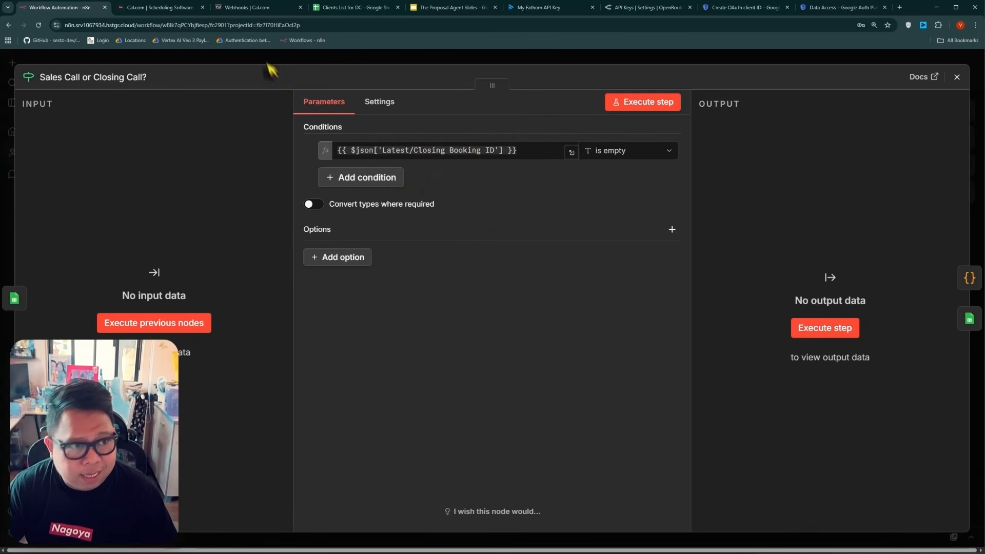
pyautogui.click(380, 62)
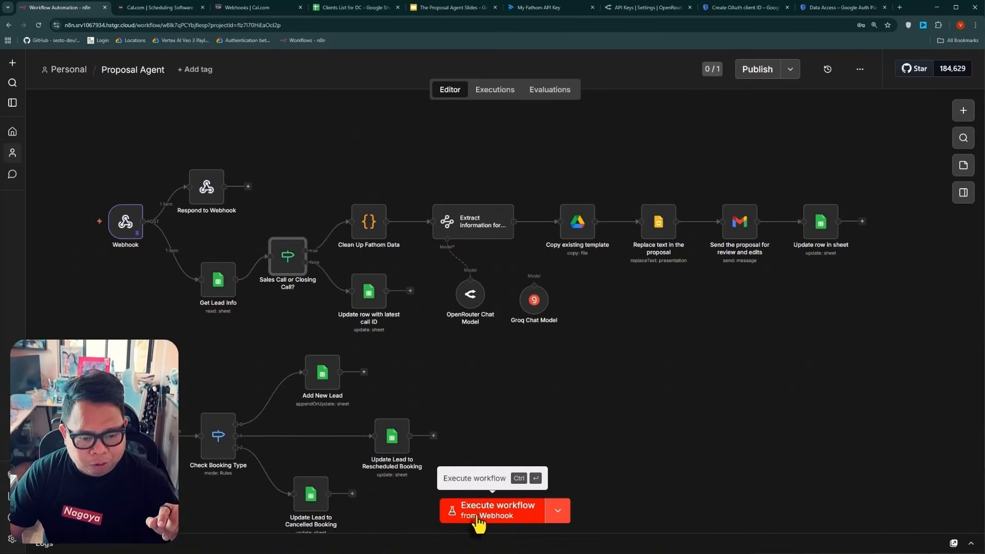
# Step: Execute the workflow from Webhook and check the outputs of the Get Lead Info and Sales Call or Closing Call? nodes
pyautogui.click(478, 520)
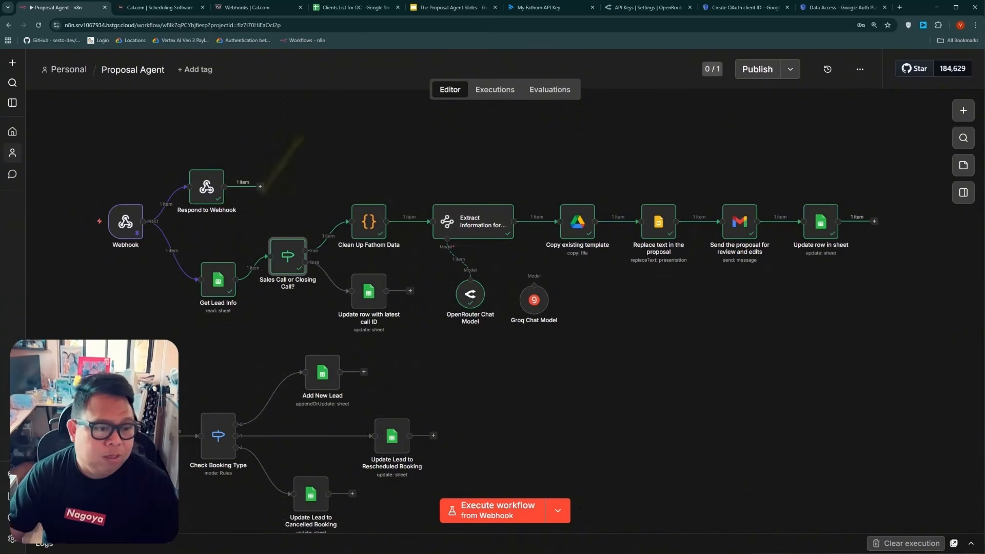
pyautogui.doubleClick(220, 285)
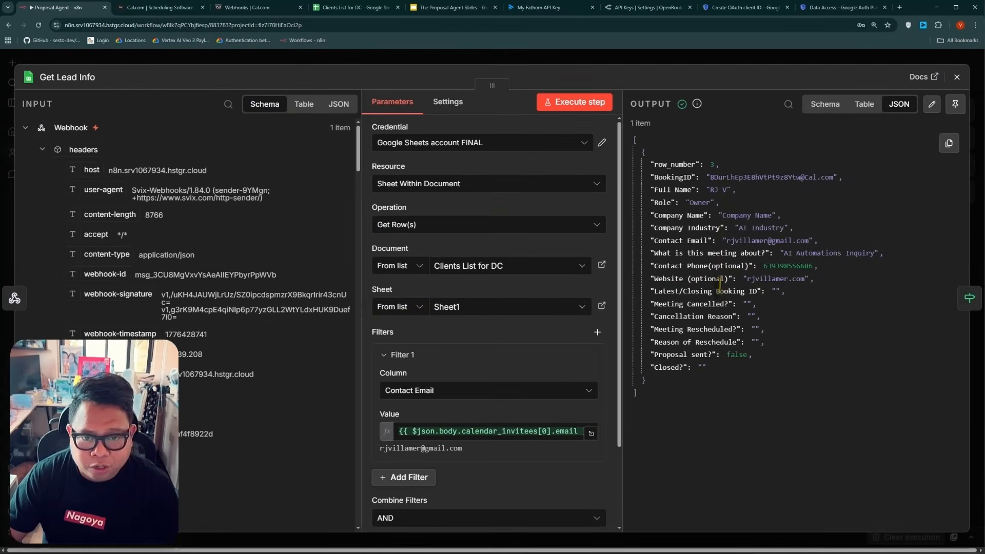
pyautogui.press('Escape')
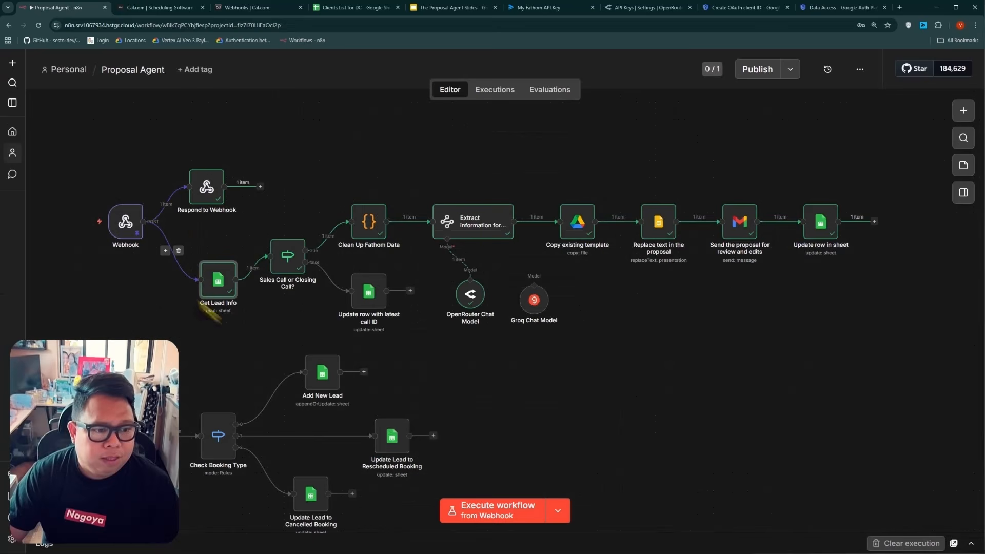
pyautogui.doubleClick(286, 270)
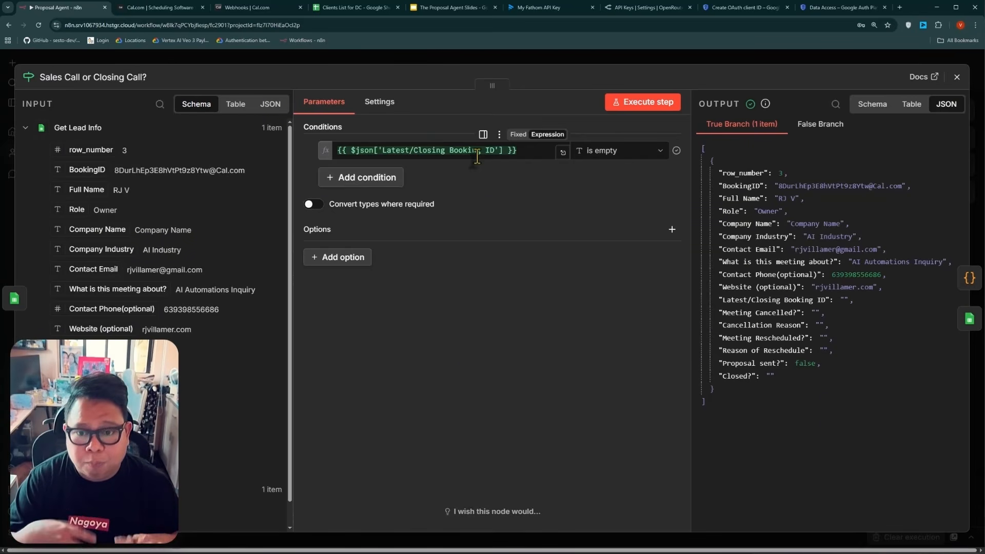
pyautogui.press('Escape')
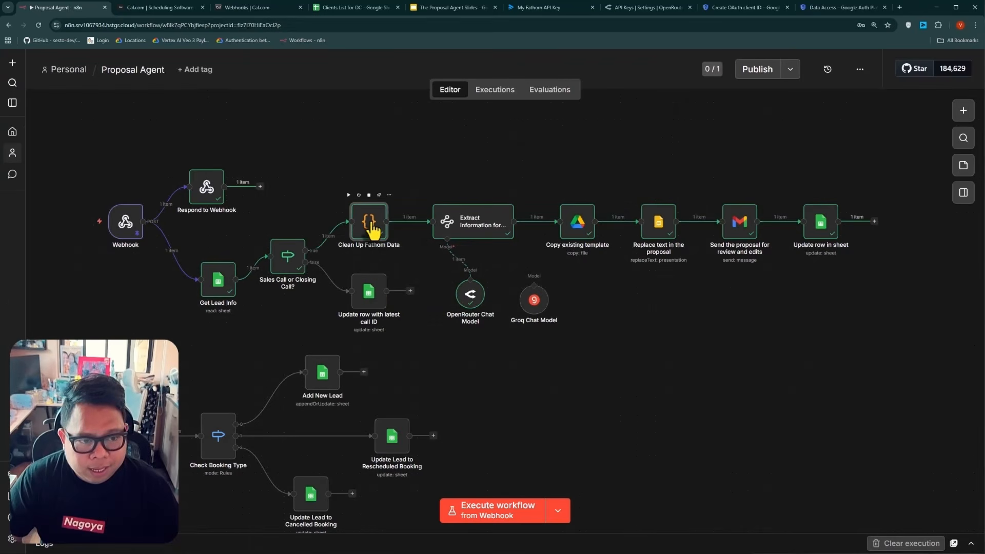
# Step: Read through the Clean Up Fathom Data node's output, from the meeting details to the transcript and action items
pyautogui.doubleClick(374, 227)
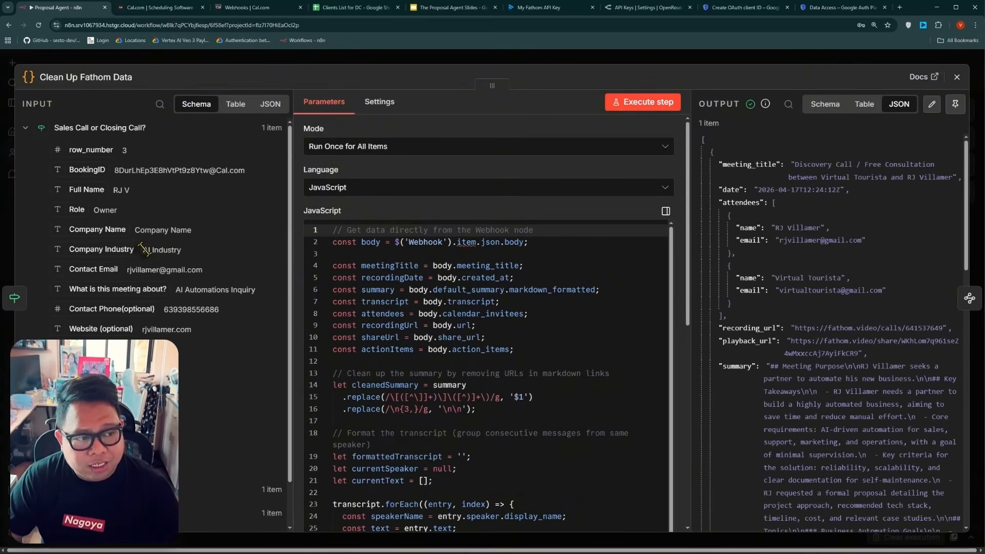
pyautogui.scroll(-20, 905, 300)
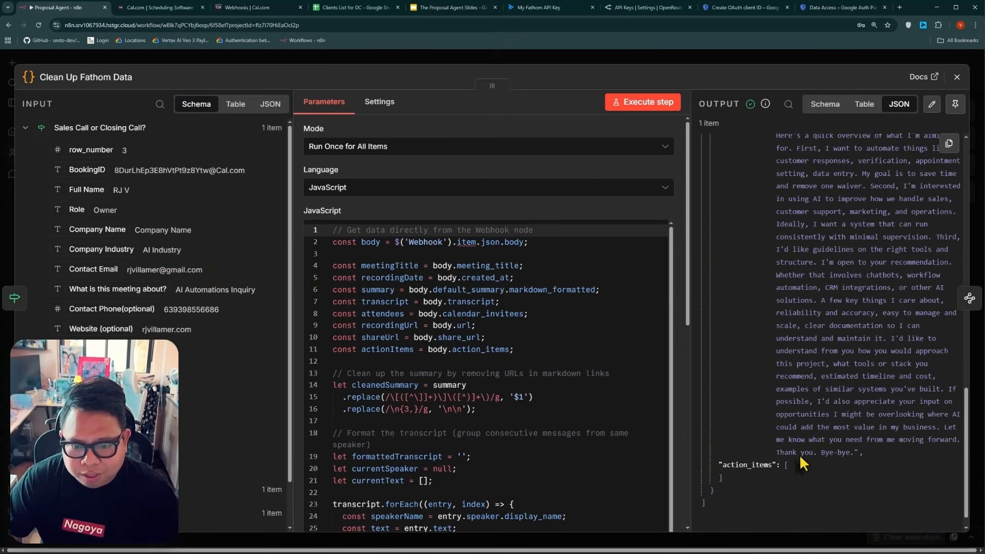
pyautogui.scroll(10, 812, 443)
pyautogui.scroll(6, 811, 442)
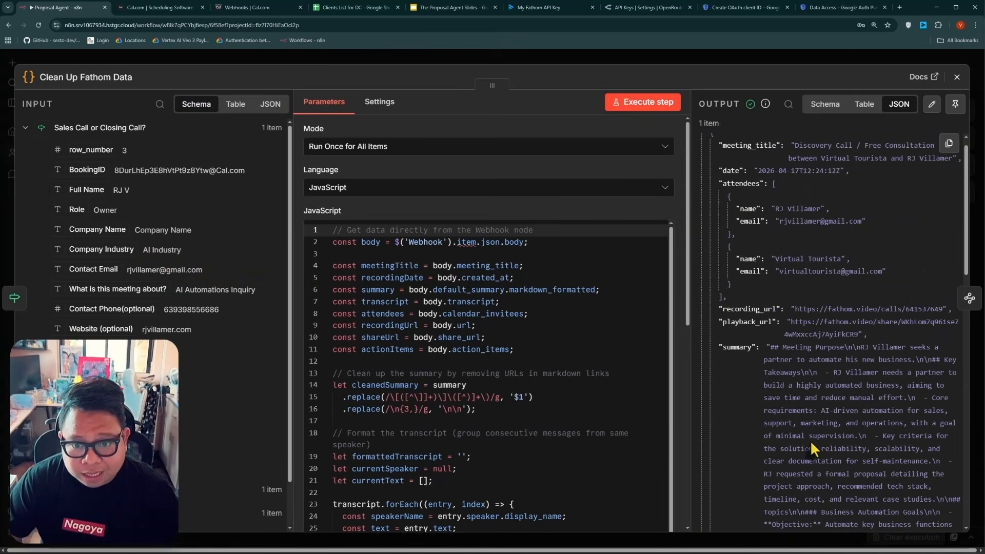
pyautogui.click(300, 52)
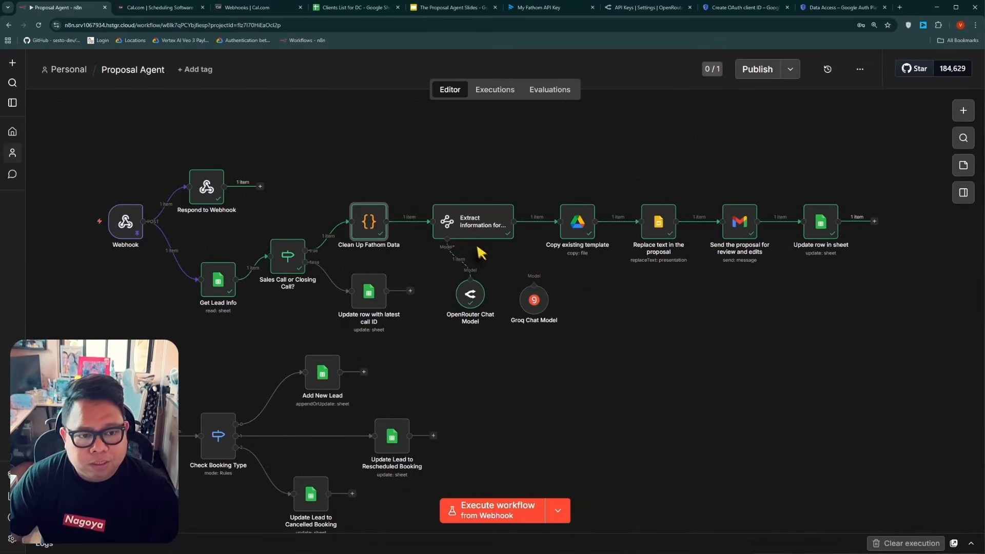
# Step: Review the company name and transcript expressions in the Extract information for the proposal node's Text prompt and read their resolved result
pyautogui.doubleClick(477, 226)
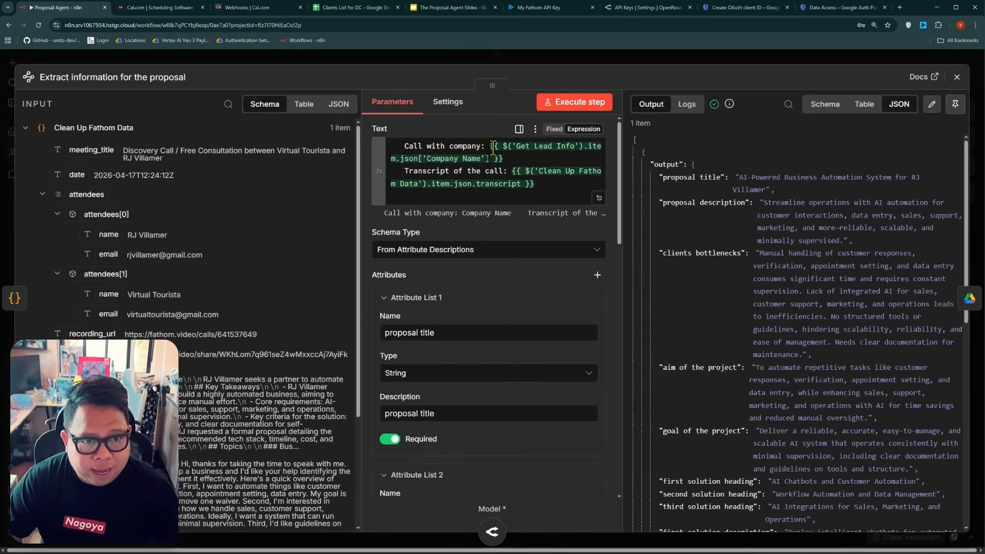
pyautogui.moveTo(509, 159); pyautogui.dragTo(490, 146)
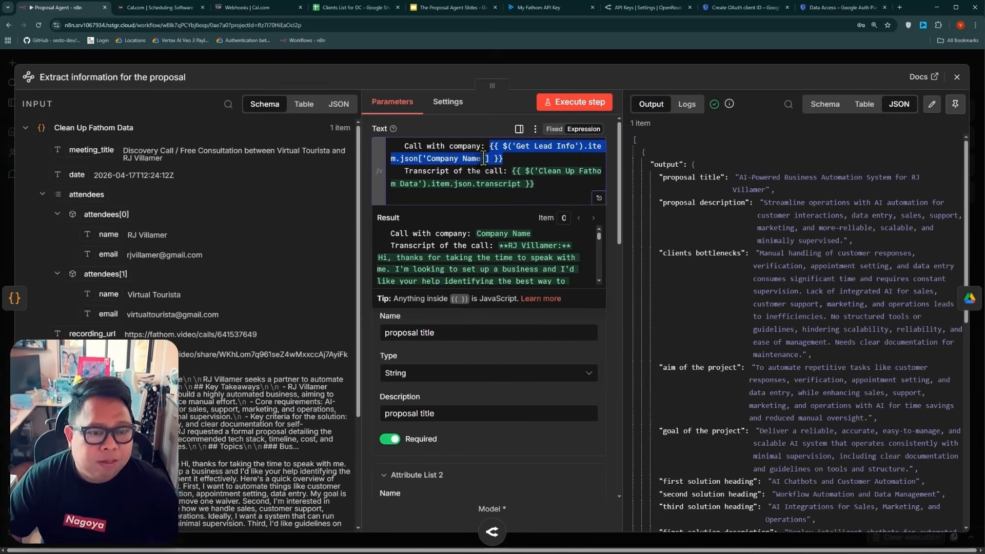
pyautogui.click(577, 148)
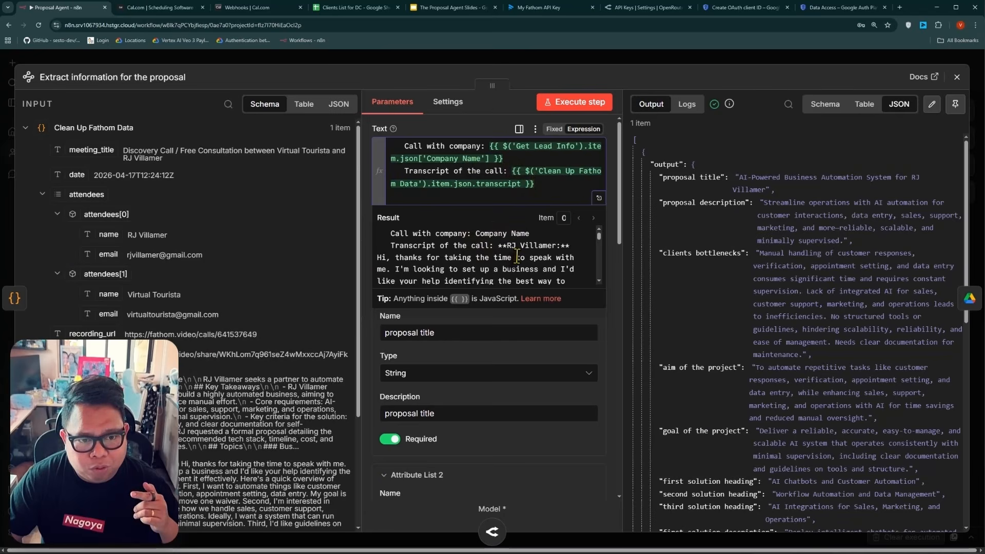
pyautogui.scroll(-2, 517, 255)
pyautogui.scroll(-5, 517, 255)
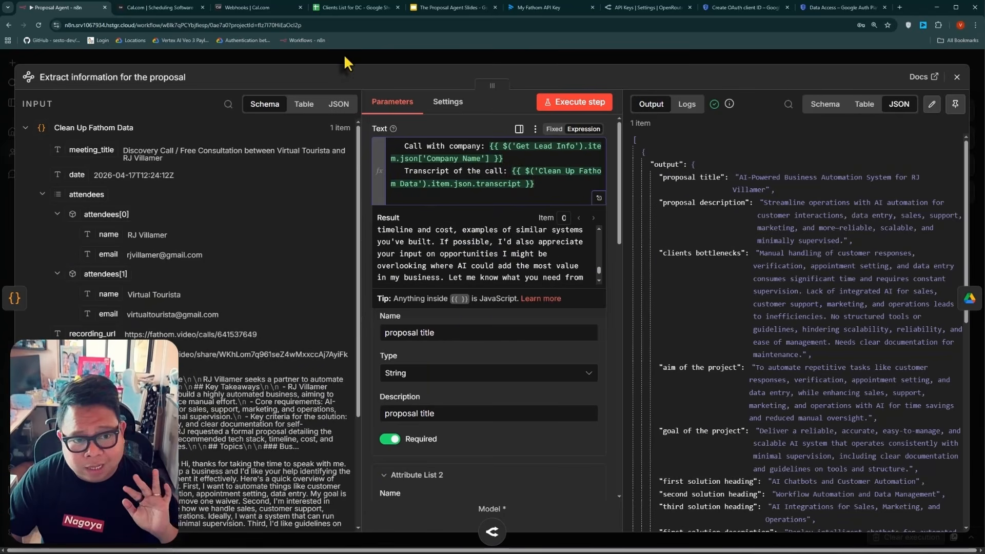
pyautogui.click(366, 139)
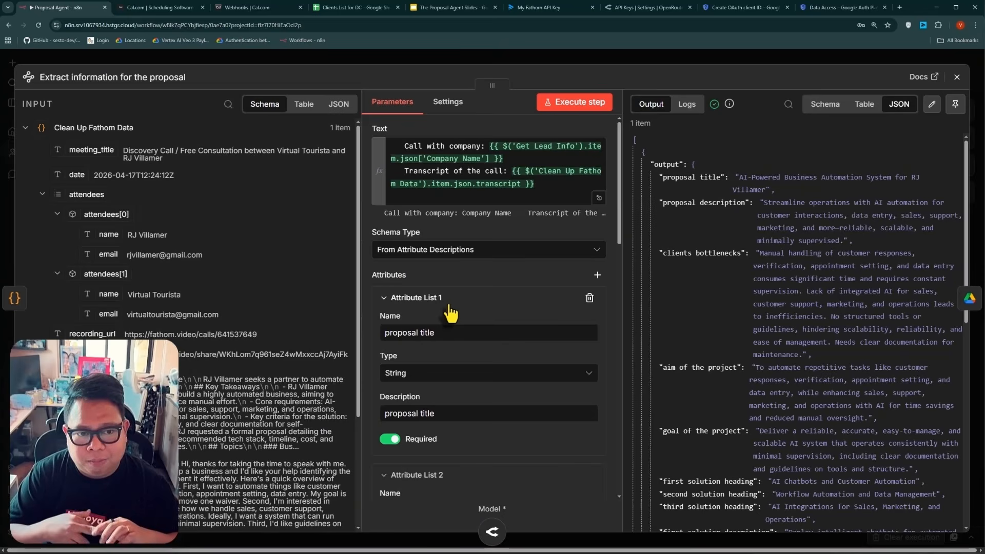
# Step: Compare the extraction node's attribute descriptions with its JSON output, from the proposal title through phases and costs, and return to the canvas
pyautogui.scroll(-2, 517, 358)
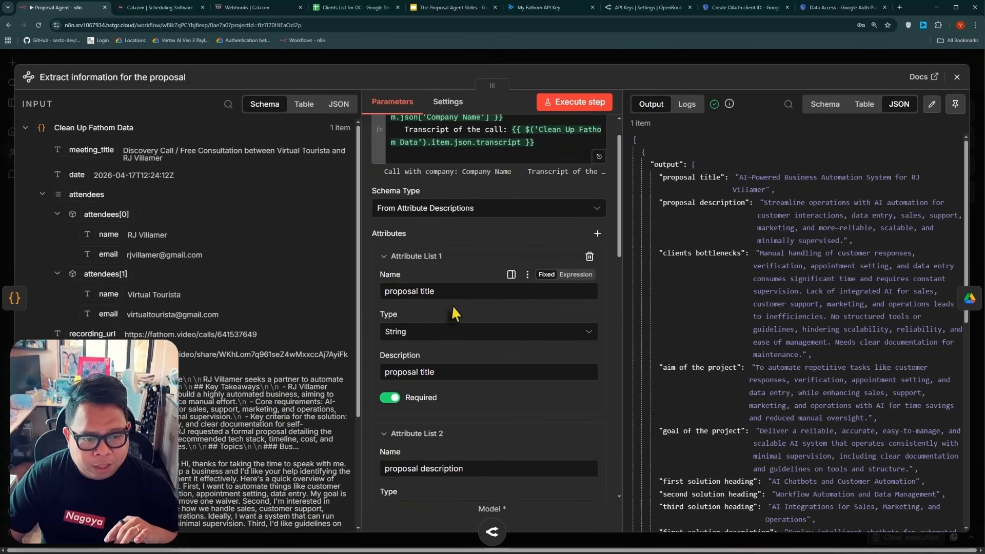
pyautogui.scroll(-4, 452, 308)
pyautogui.scroll(-8, 408, 284)
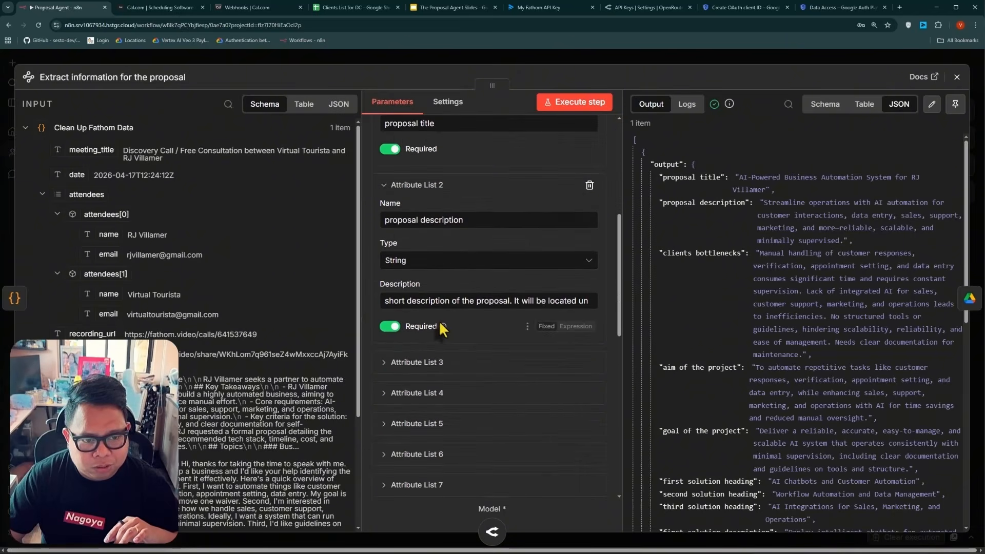
pyautogui.moveTo(404, 300); pyautogui.dragTo(560, 304)
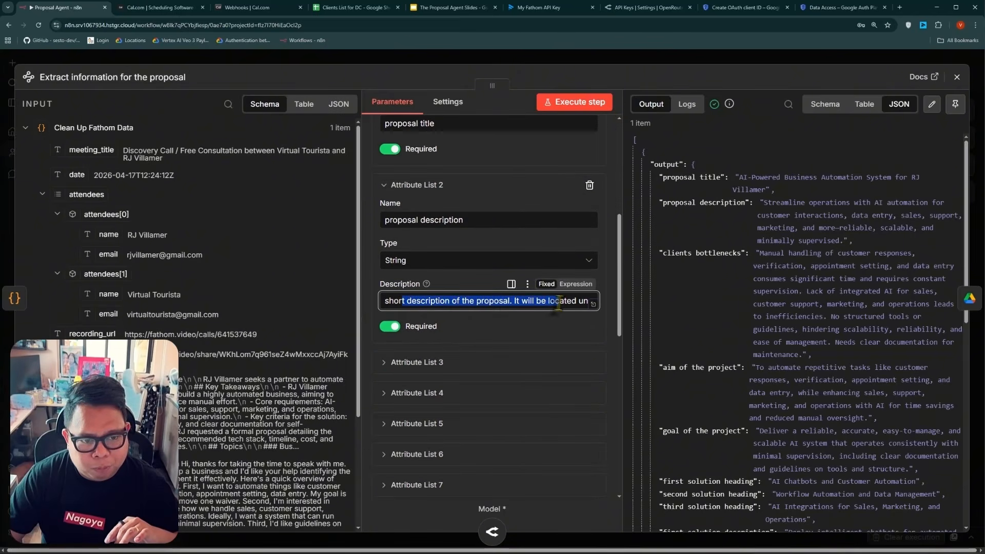
pyautogui.click(793, 261)
pyautogui.scroll(-3, 804, 308)
pyautogui.scroll(-10, 804, 307)
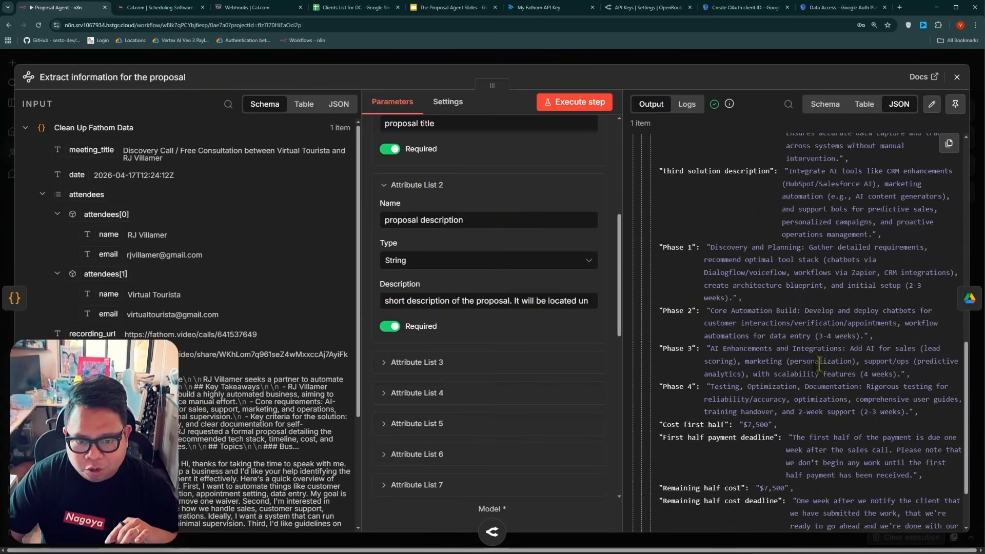
pyautogui.scroll(15, 828, 420)
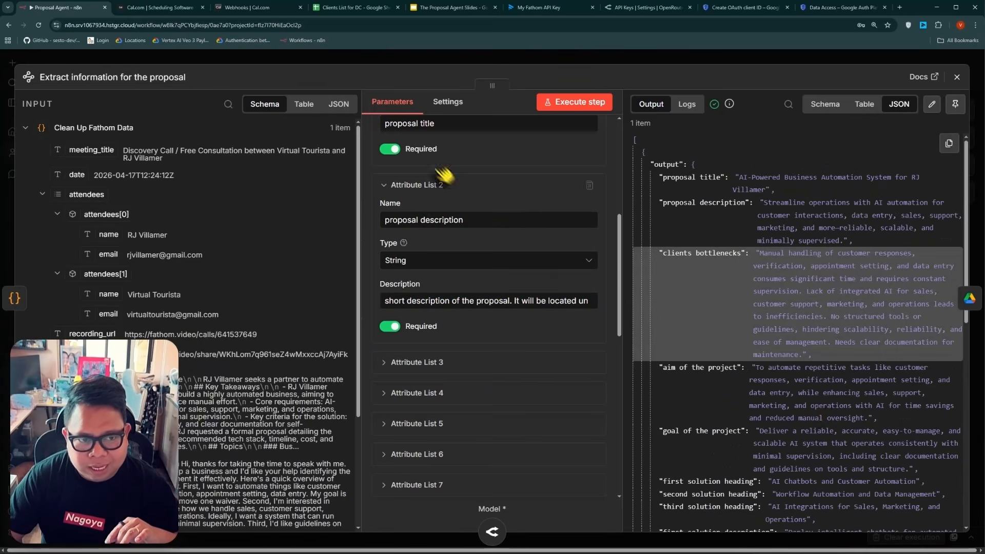
pyautogui.scroll(-4, 757, 240)
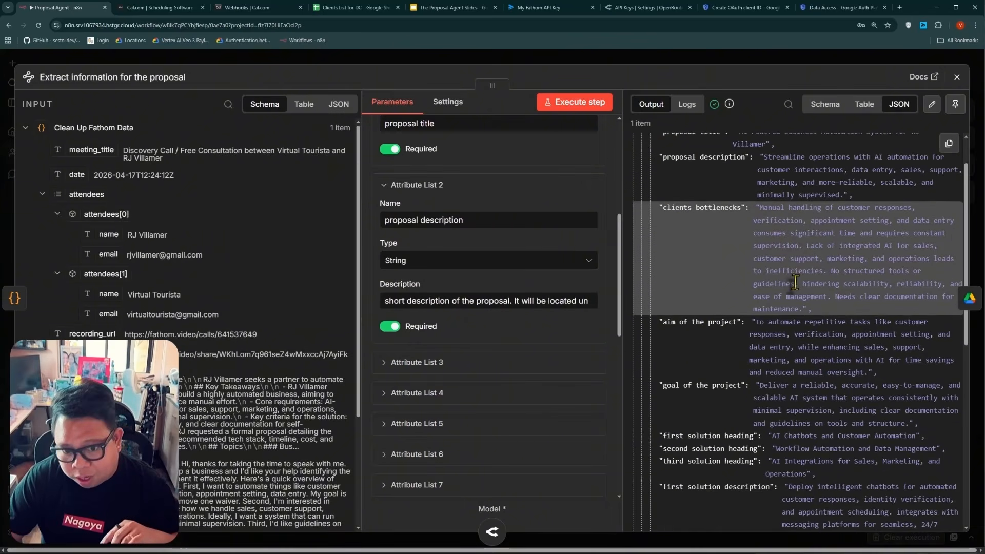
pyautogui.click(391, 53)
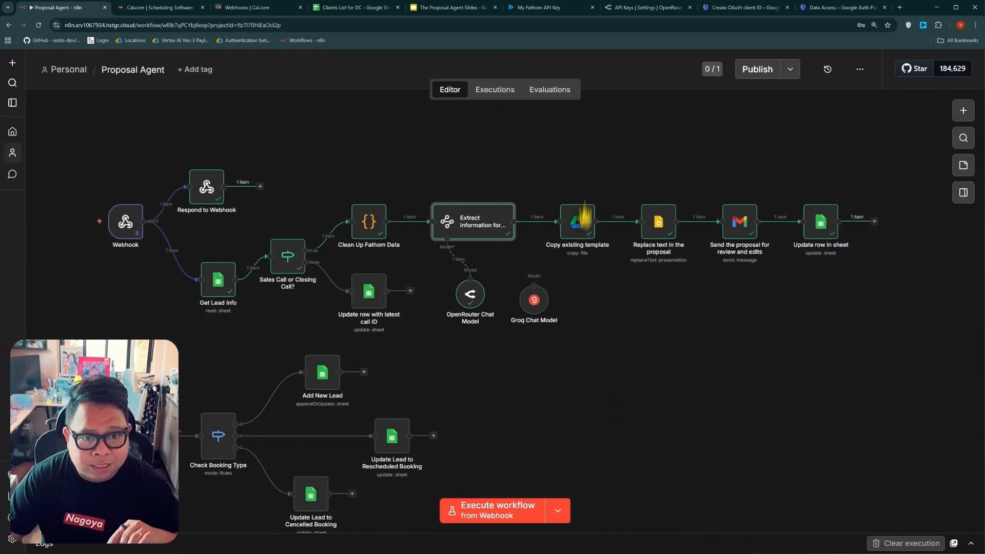
# Step: Inspect the settings and outputs of the Replace text in the proposal and Send the proposal for review and edits nodes
pyautogui.doubleClick(655, 223)
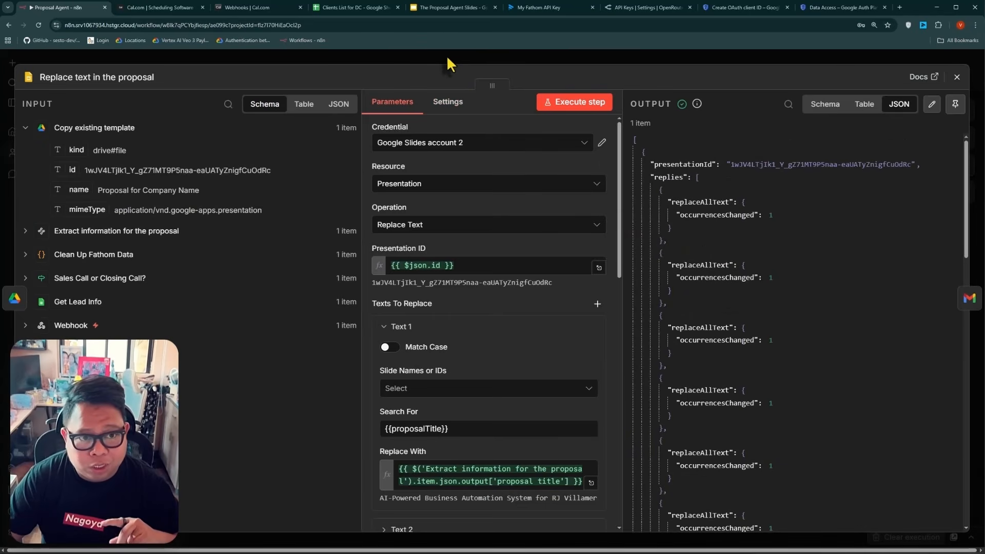
pyautogui.click(446, 55)
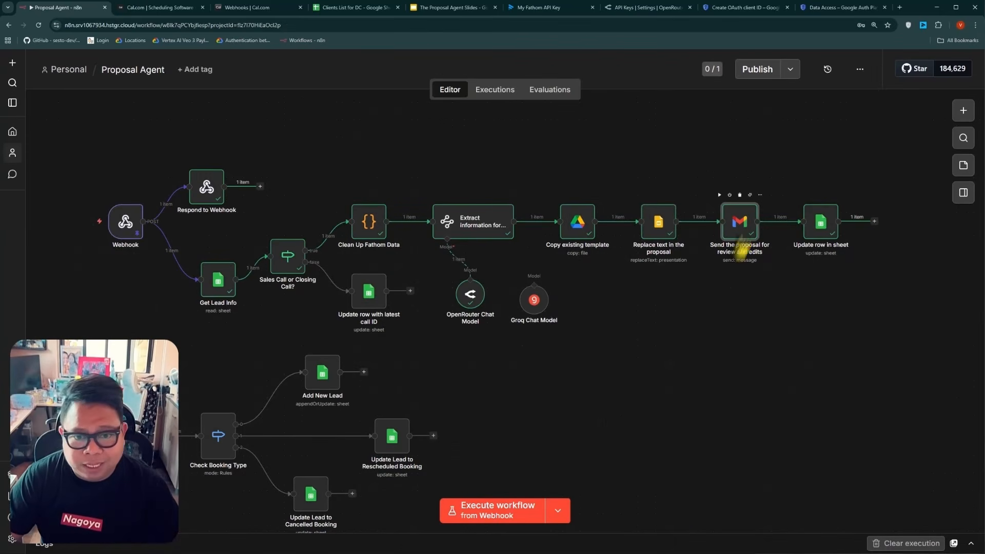
pyautogui.doubleClick(742, 235)
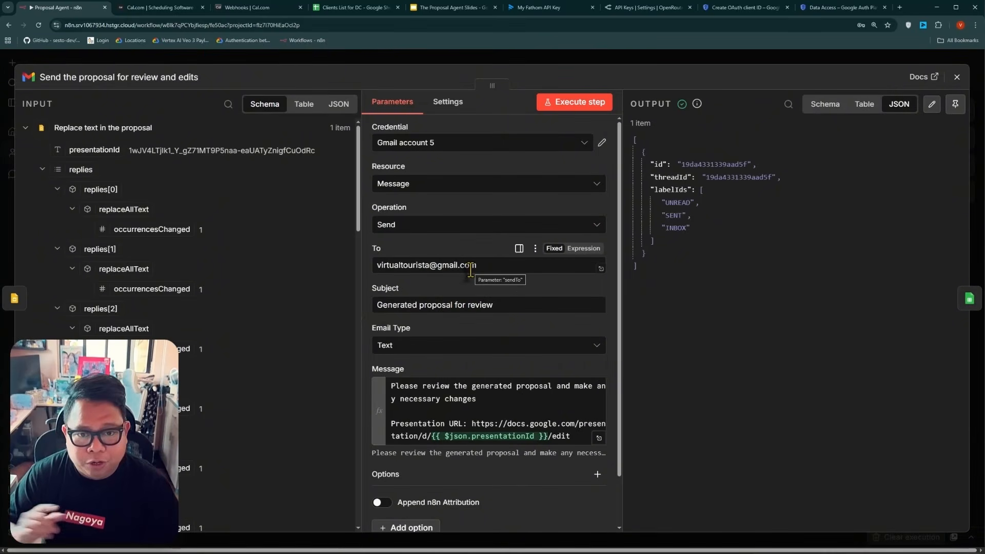
pyautogui.click(486, 61)
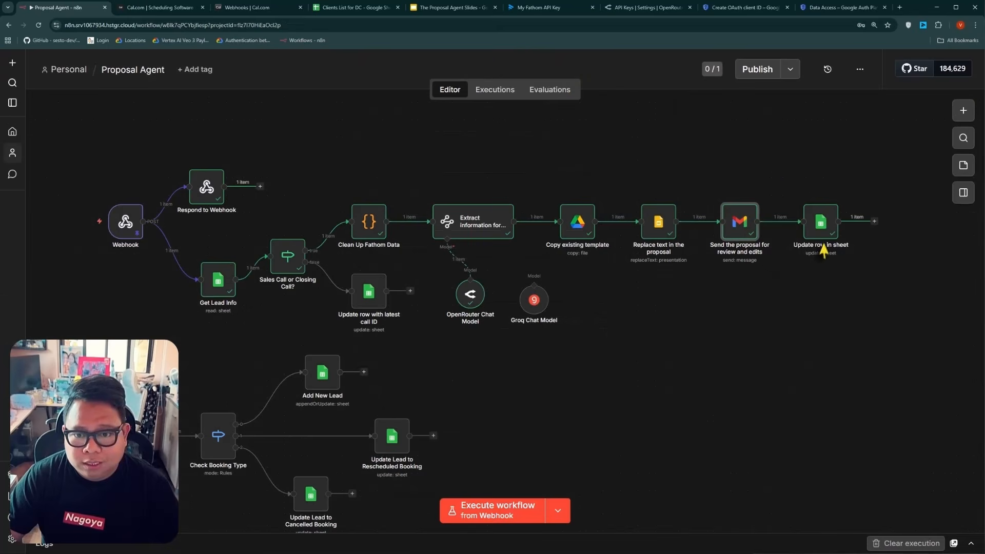
# Step: Check the Latest/Closing Booking ID and Contact Email in the Update row in sheet node's output and return to the canvas
pyautogui.doubleClick(822, 237)
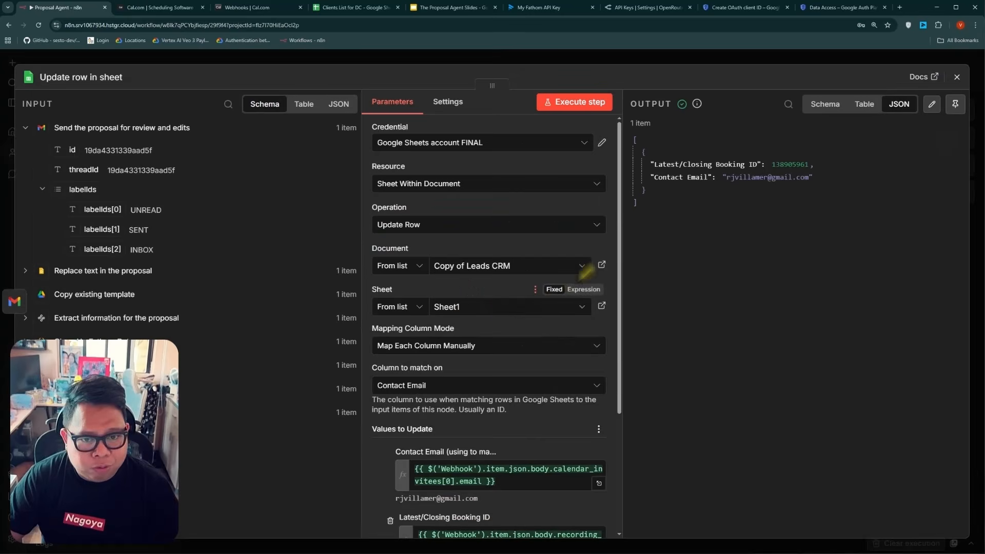
pyautogui.doubleClick(791, 164)
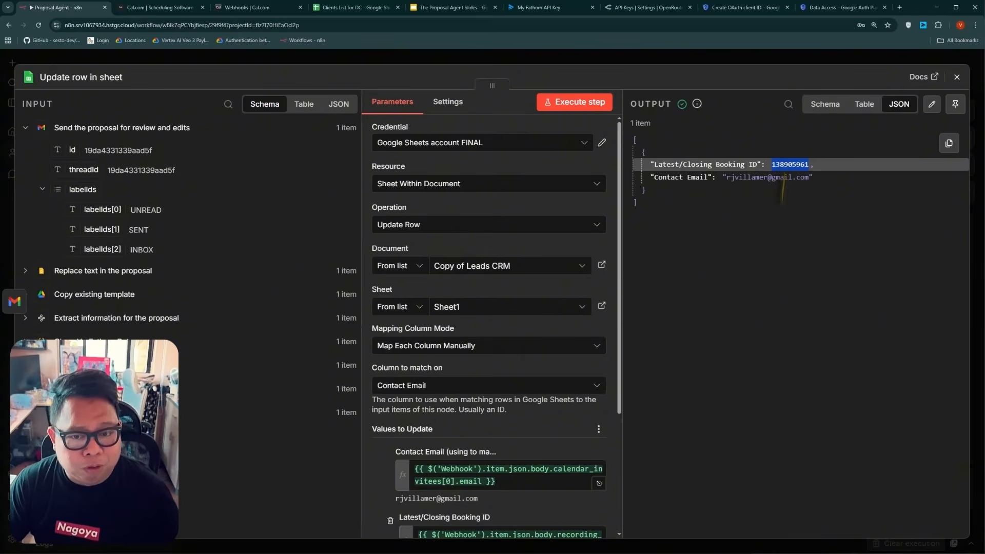
pyautogui.click(700, 166)
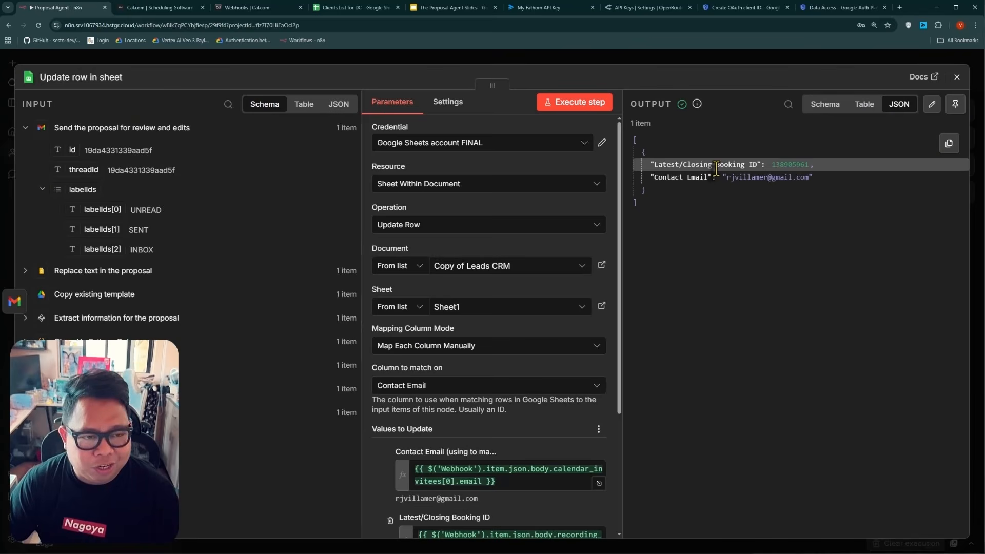
pyautogui.click(197, 62)
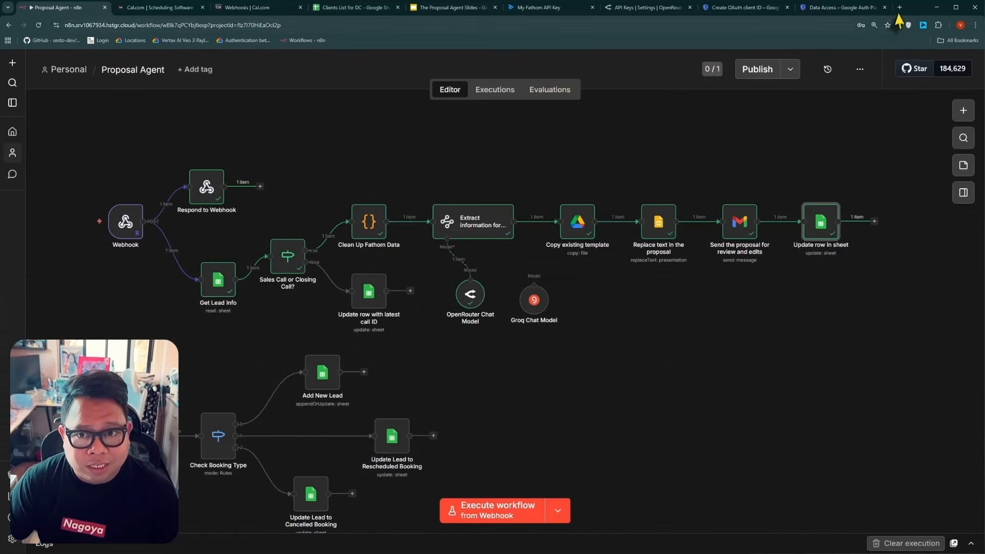
# Step: Switch to Gmail in a new browser tab and open the presentation from the "Generated proposal for review" email
pyautogui.click(899, 7)
pyautogui.write('g')
pyautogui.press('Return')
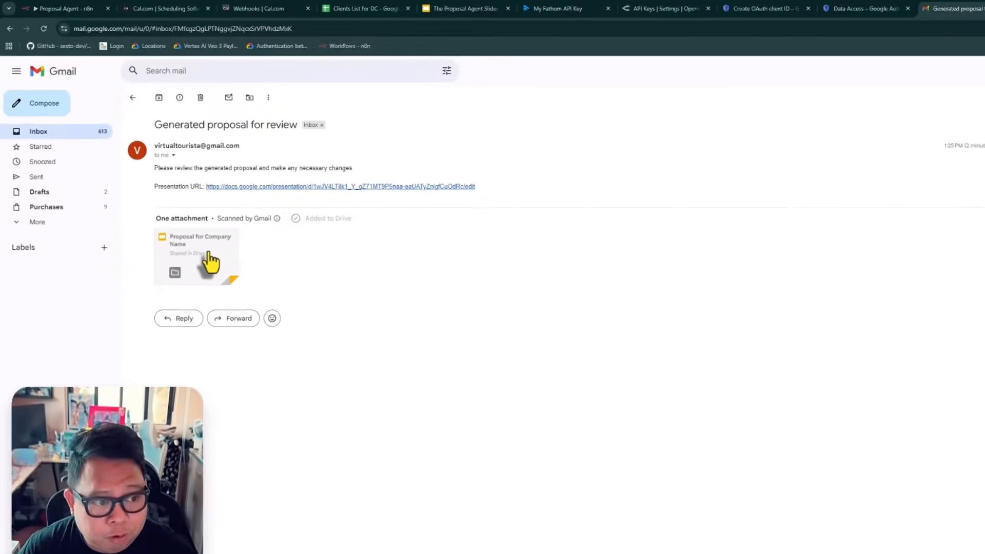
pyautogui.click(336, 418)
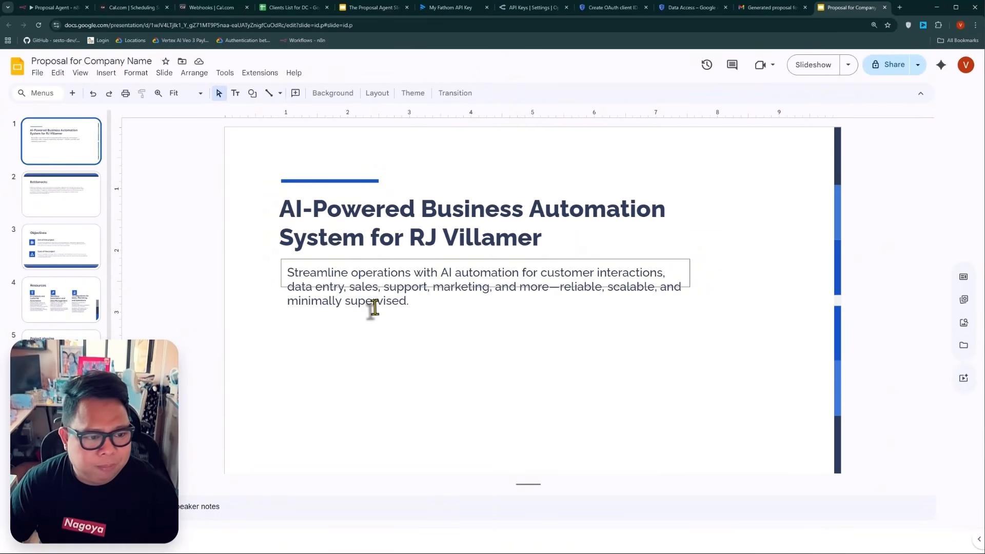
# Step: Review the generated proposal's slides, from Bottlenecks through Objectives, Resources, Project phasing and payment terms to the closing slide
pyautogui.click(81, 208)
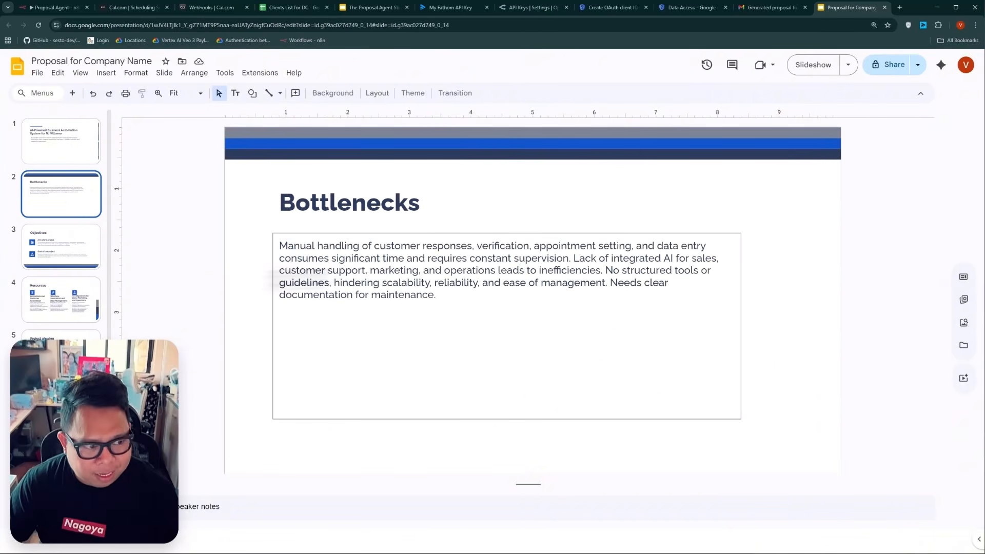
pyautogui.press('Down')
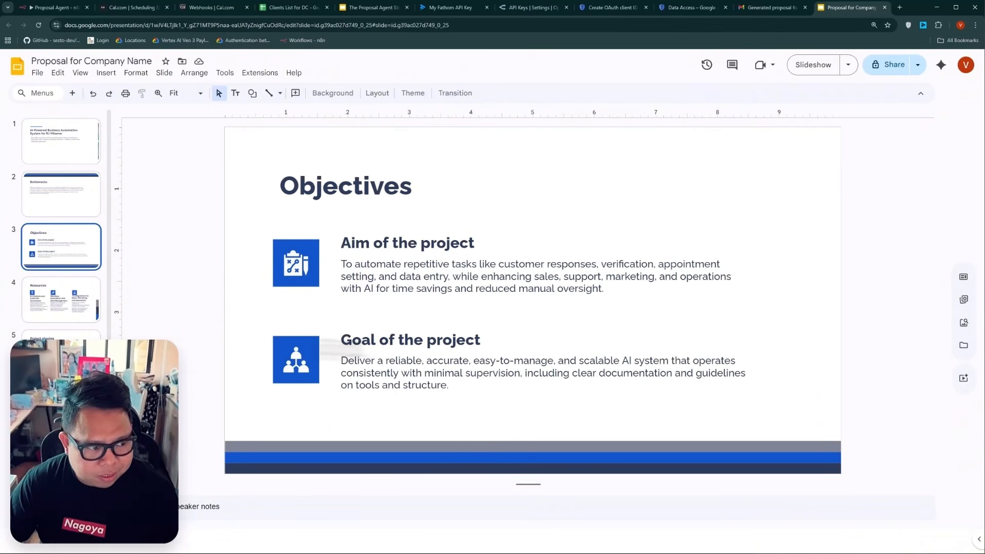
pyautogui.press('Down')
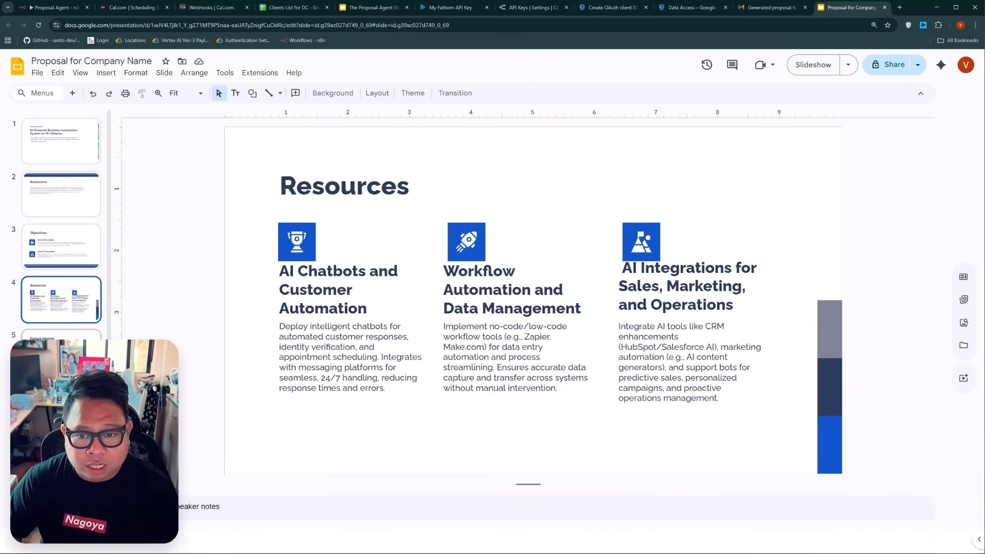
pyautogui.press('Down')
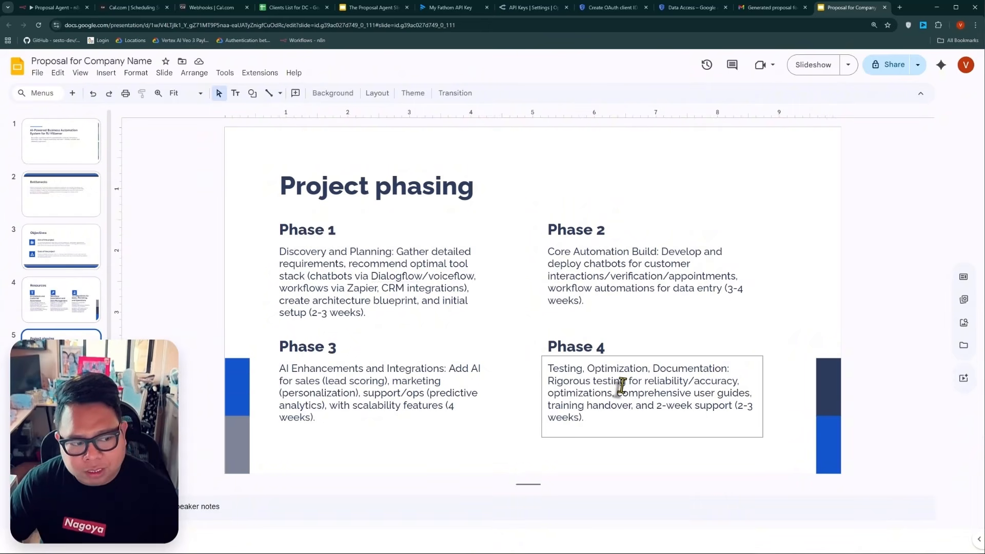
pyautogui.press('Down')
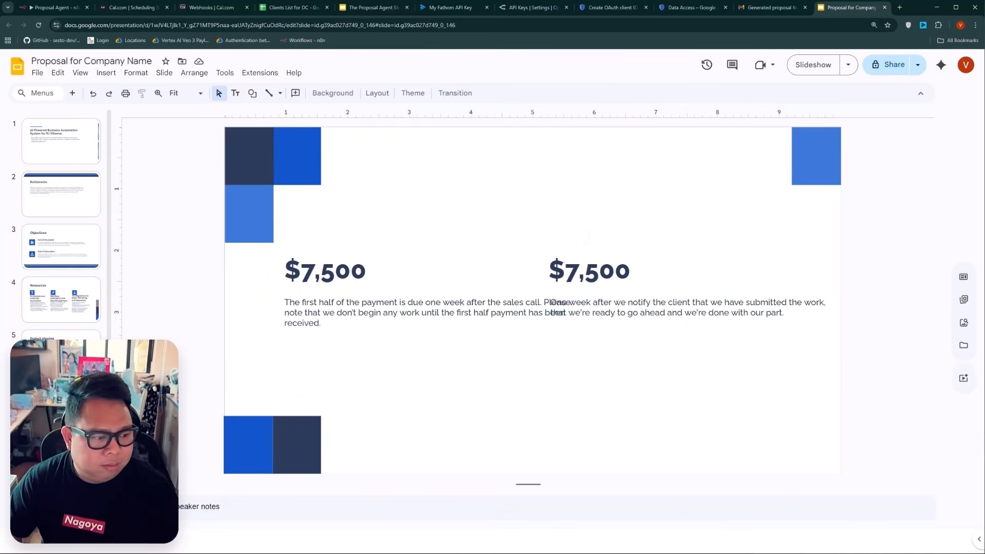
pyautogui.click(62, 458)
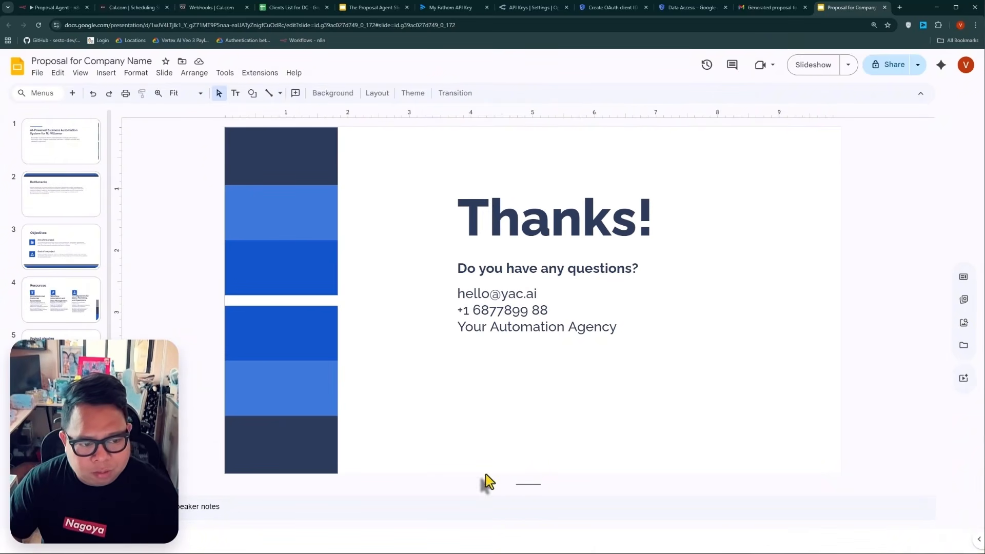
pyautogui.press('Up')
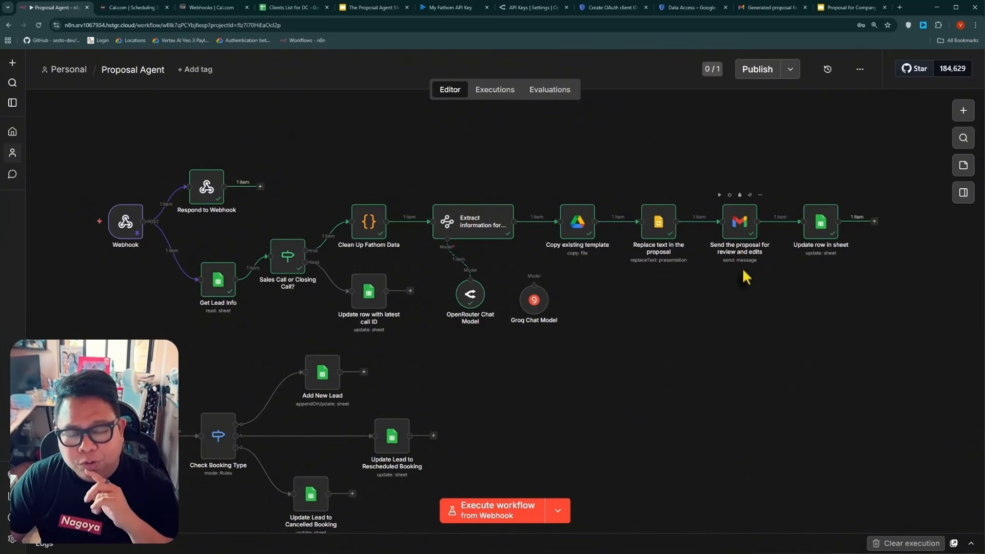
# Step: Open the Extract information for the proposal node and expand its aim of the project and goal of the project attributes
pyautogui.doubleClick(476, 233)
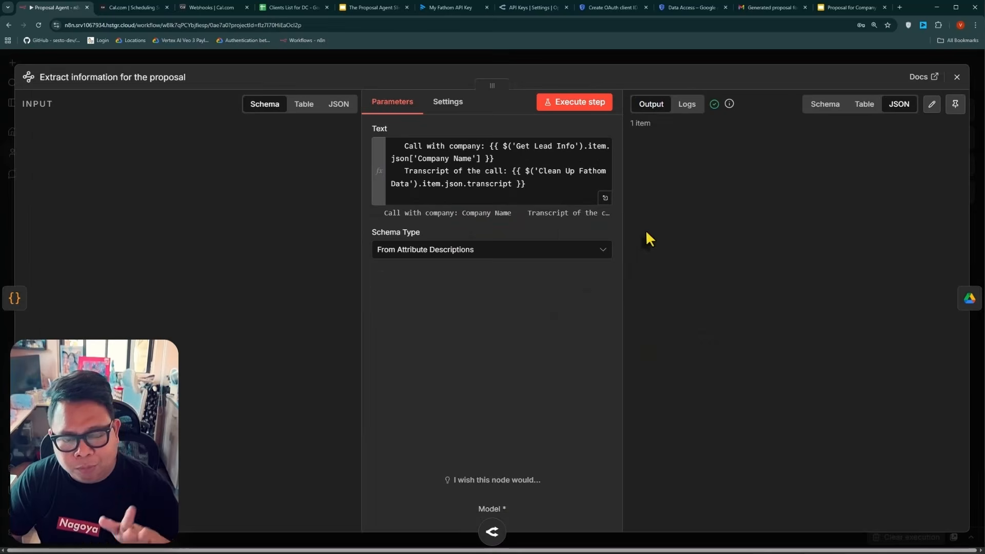
pyautogui.scroll(-6, 451, 326)
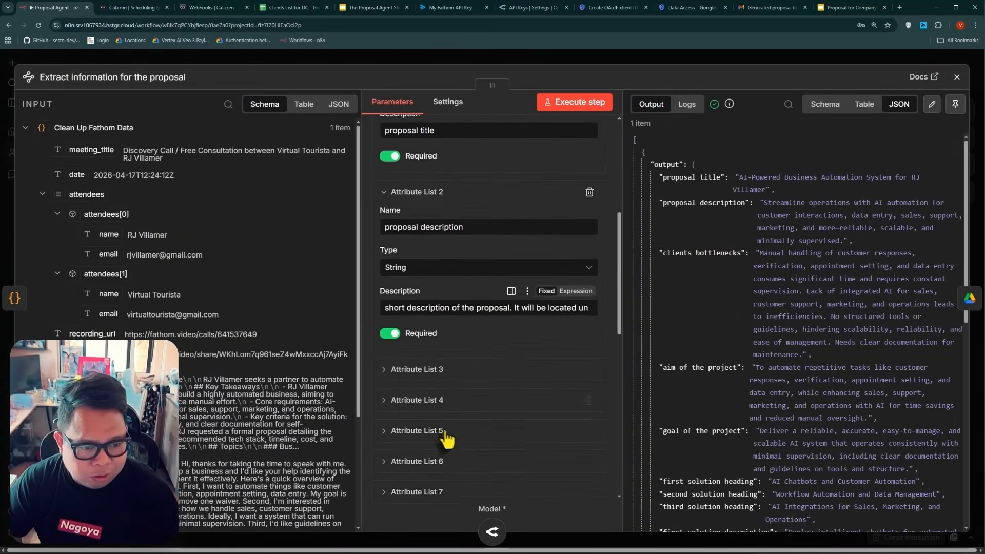
pyautogui.click(432, 400)
pyautogui.scroll(-5, 426, 369)
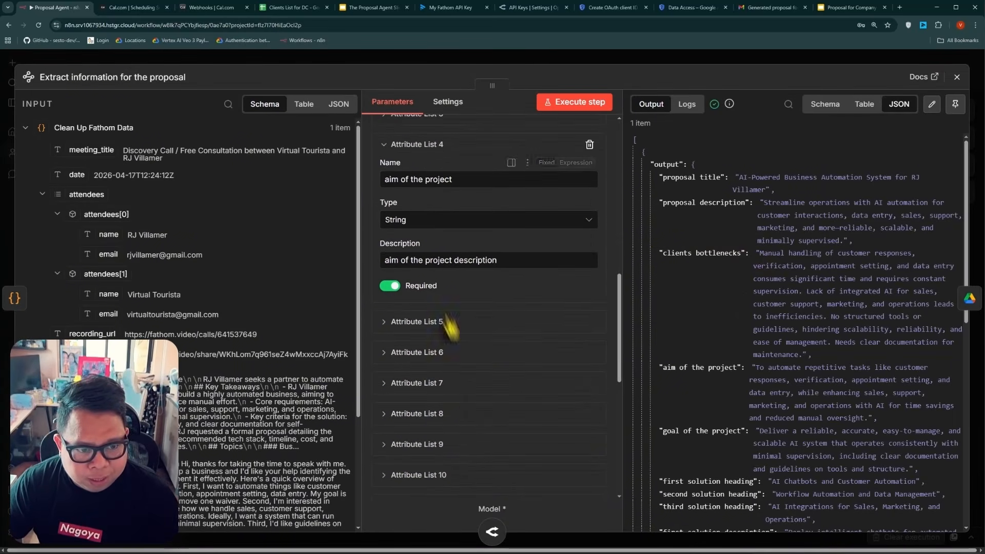
pyautogui.click(414, 324)
pyautogui.scroll(-2, 472, 349)
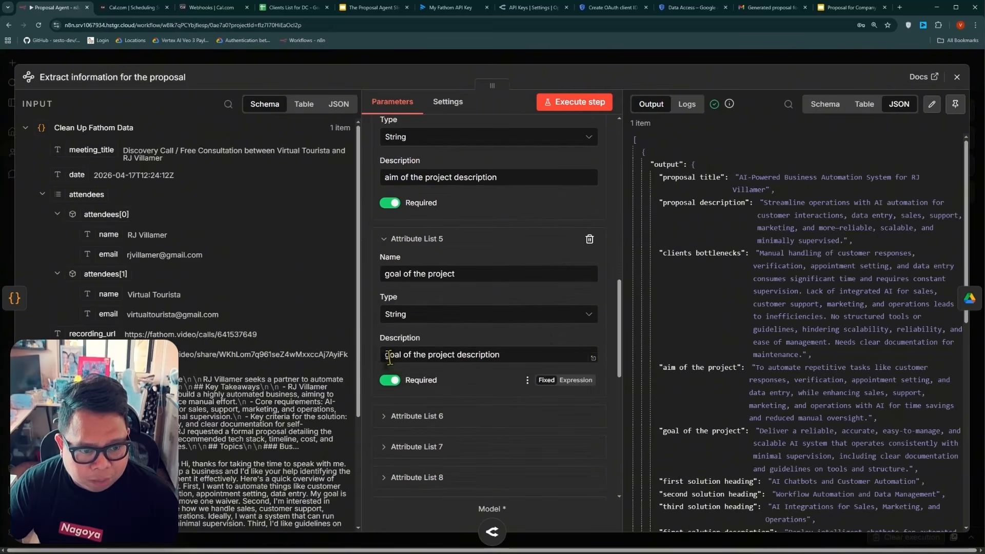
# Step: Compare the descriptions of the proposal title, proposal description, aim and goal attributes
pyautogui.click(478, 356)
pyautogui.scroll(15, 468, 388)
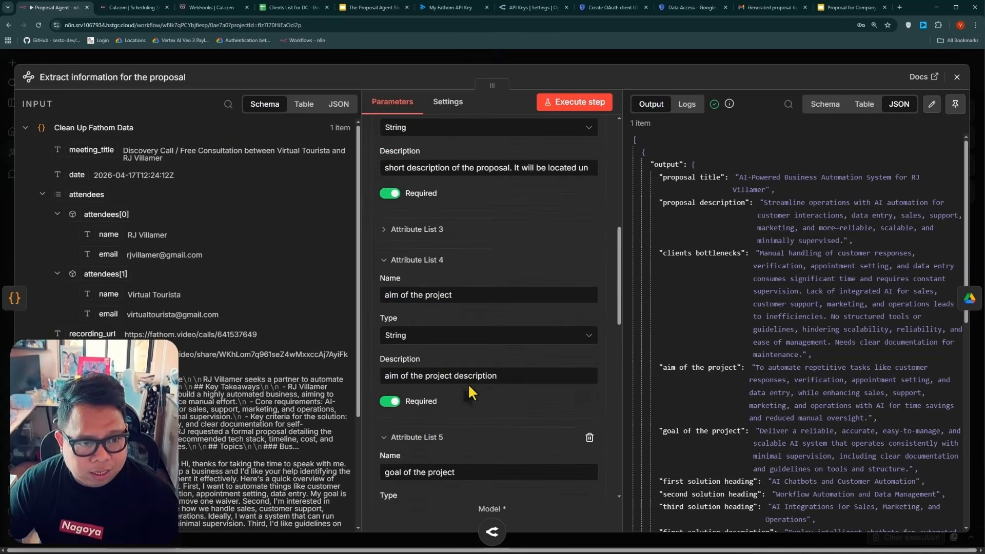
pyautogui.scroll(-7, 468, 383)
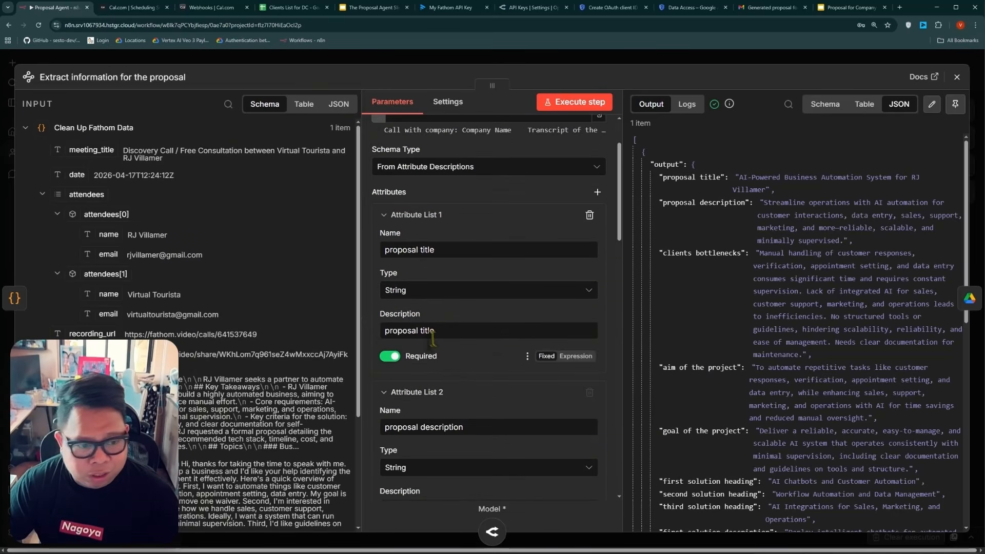
pyautogui.scroll(-3, 465, 377)
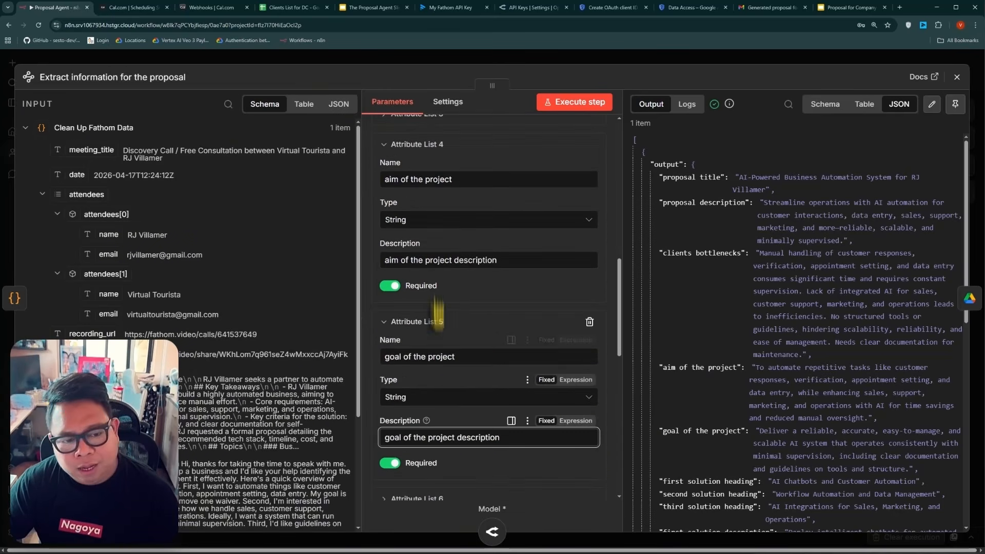
pyautogui.click(479, 437)
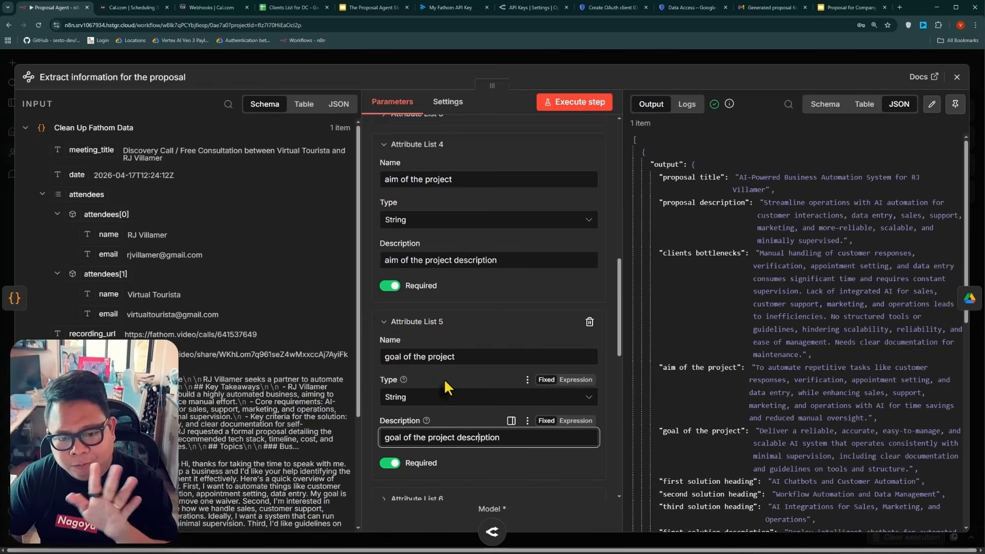
# Step: Check the node's JSON output and the first solution heading attribute's description, and return to the canvas
pyautogui.scroll(-2, 808, 394)
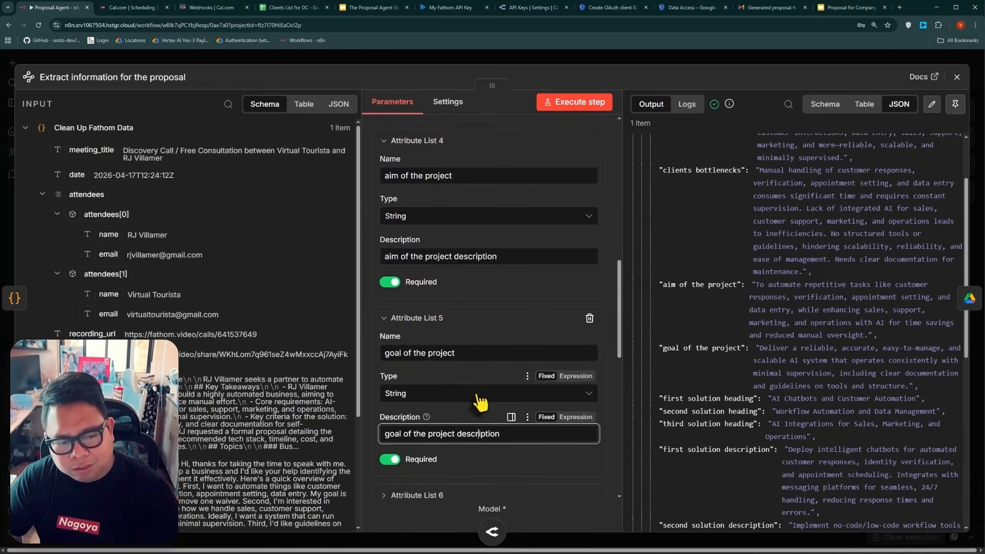
pyautogui.scroll(-4, 479, 395)
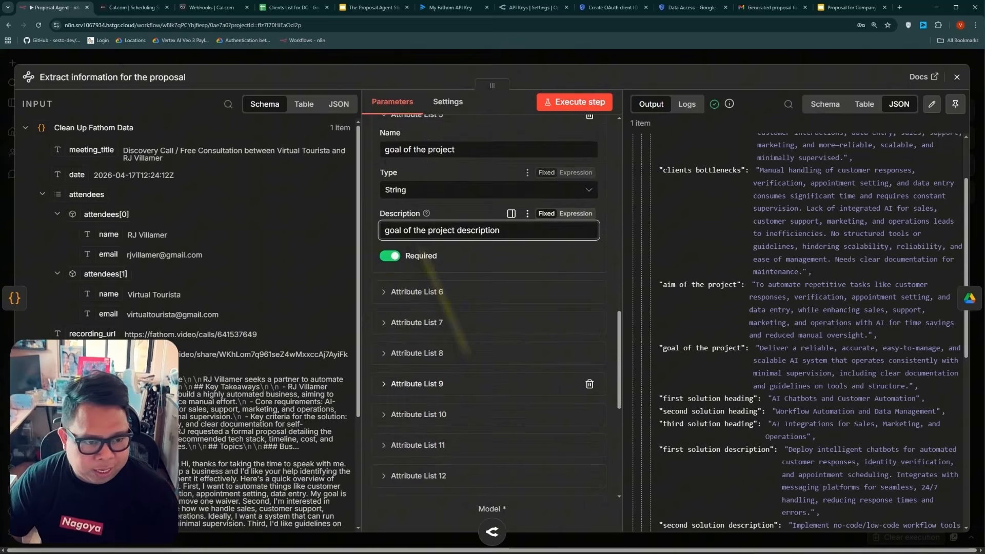
pyautogui.click(433, 292)
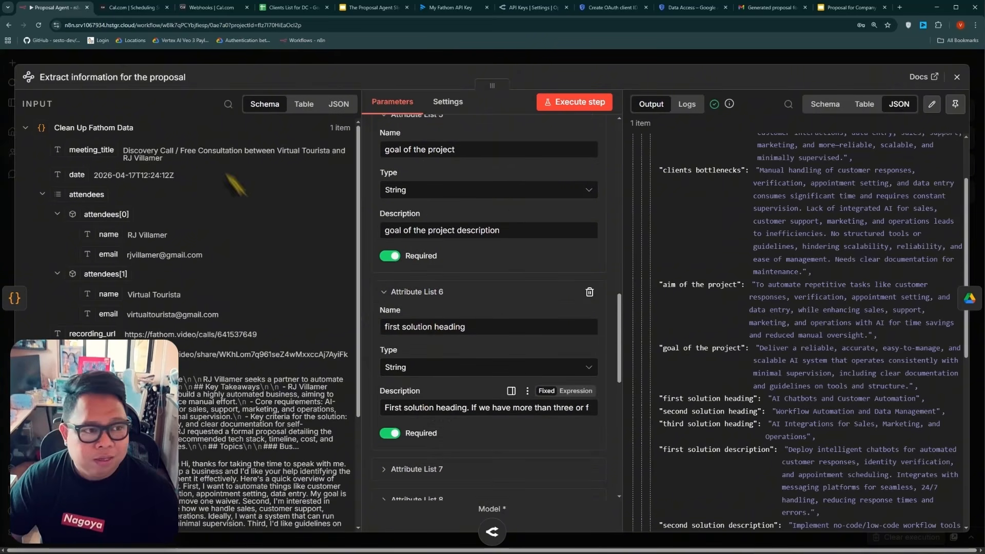
pyautogui.click(208, 56)
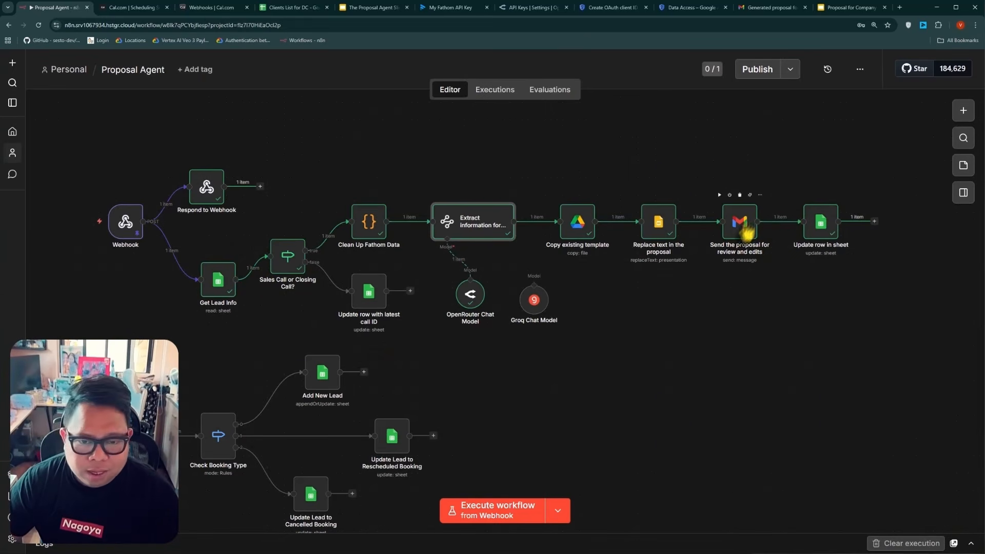
# Step: Look over the Cal.com Bookings branch and the proposal generation branch on the workflow canvas
pyautogui.scroll(-1, 728, 386)
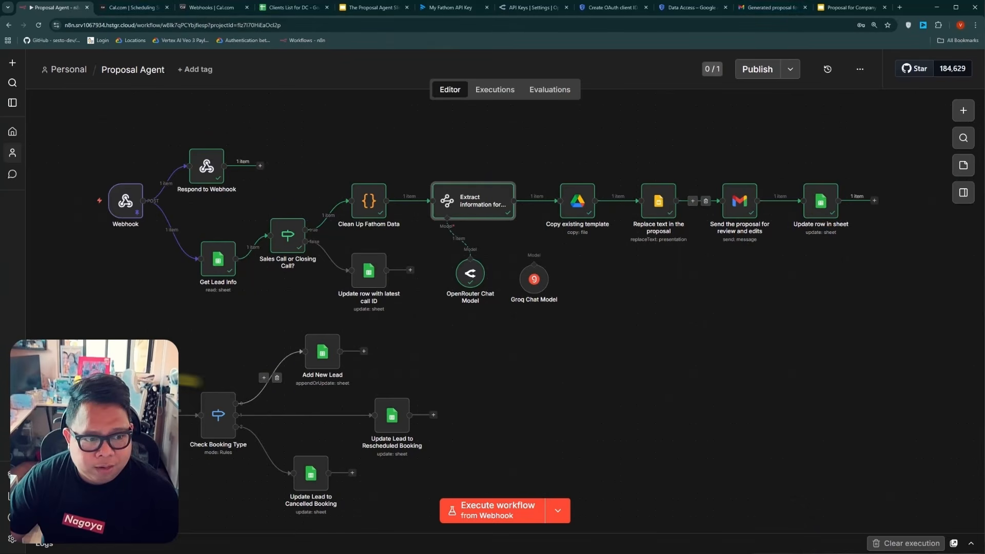
pyautogui.scroll(-4, 539, 401)
pyautogui.scroll(-6, 538, 401)
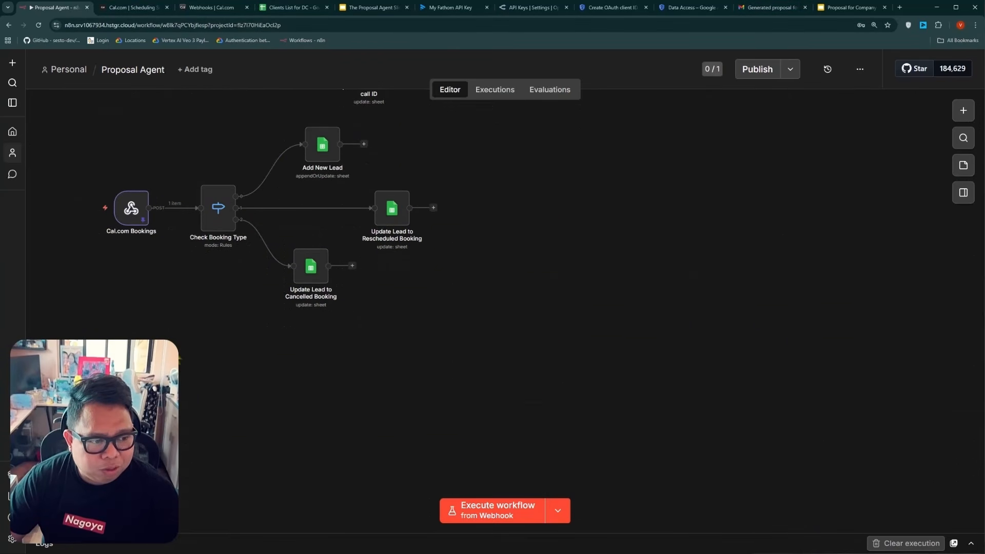
pyautogui.scroll(3, 488, 367)
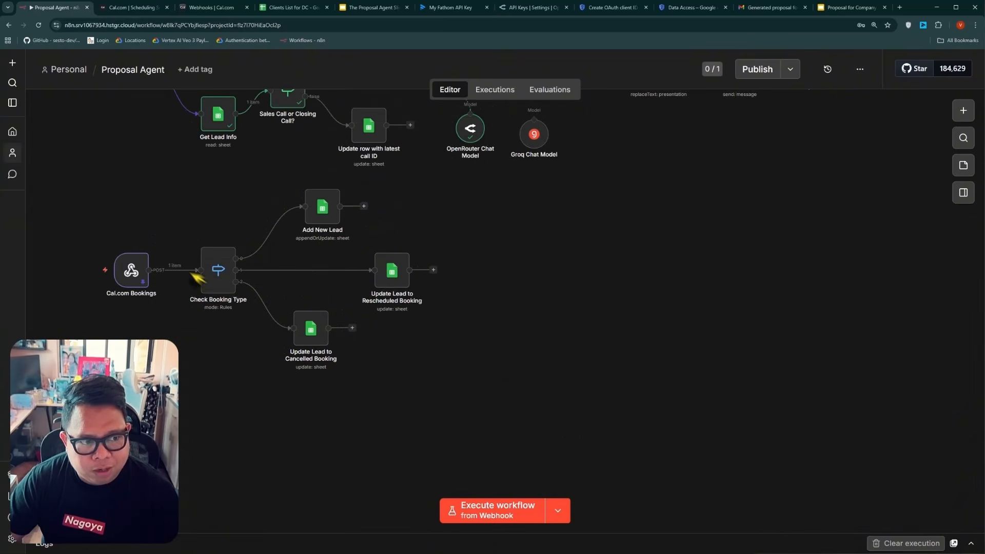
pyautogui.scroll(4, 583, 275)
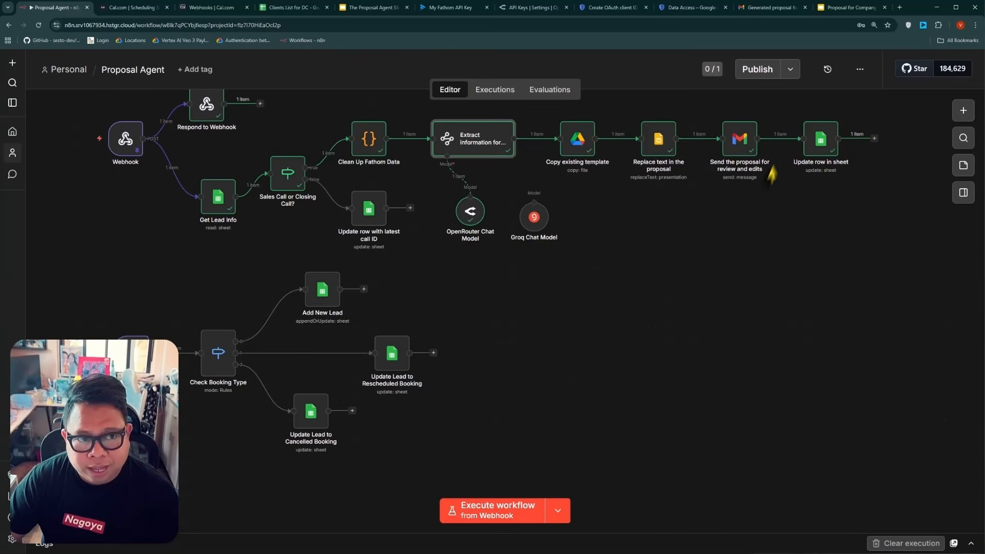
# Step: Check the client records in the Clients List for DC spreadsheet and return to the Proposal Agent workflow in n8n
pyautogui.click(303, 8)
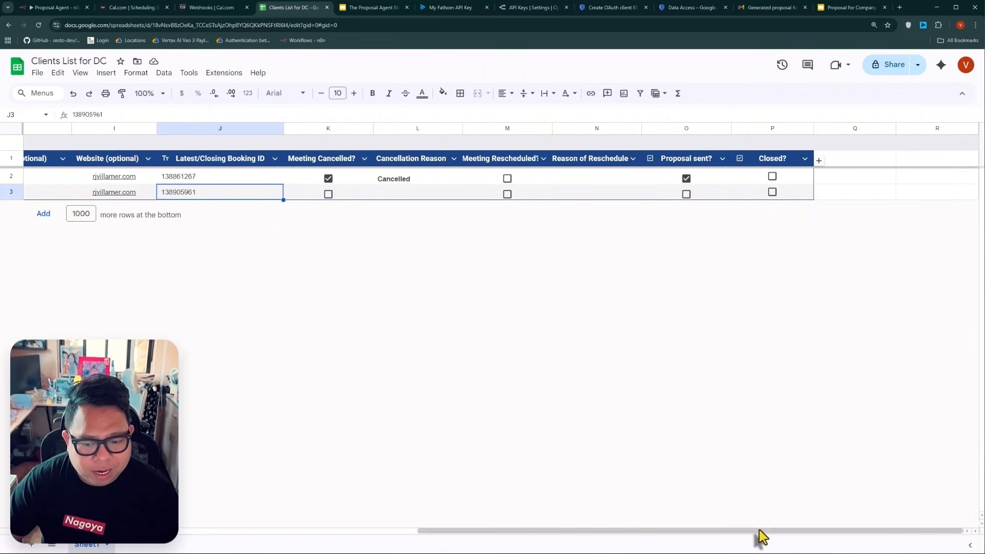
pyautogui.moveTo(761, 536); pyautogui.dragTo(344, 539)
pyautogui.click(74, 12)
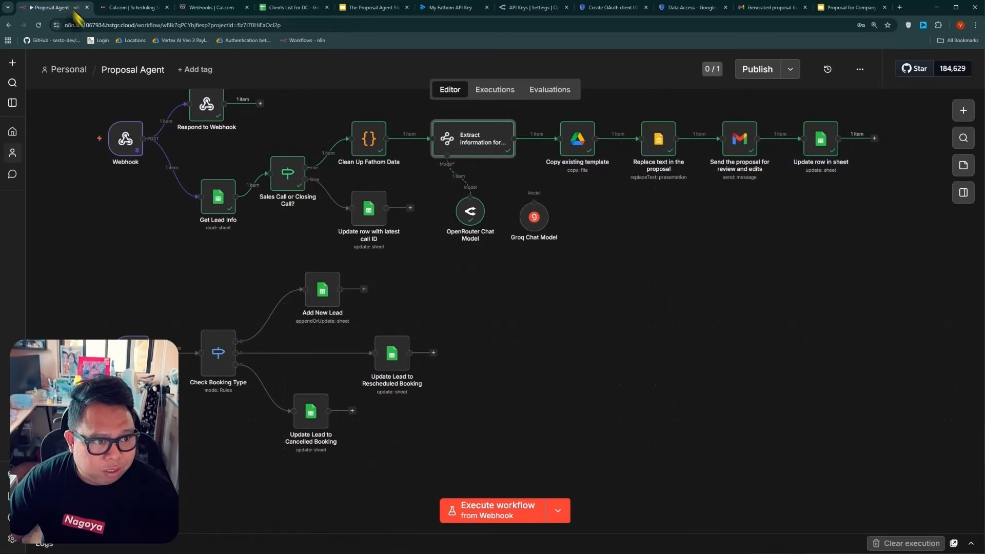
pyautogui.scroll(2, 648, 354)
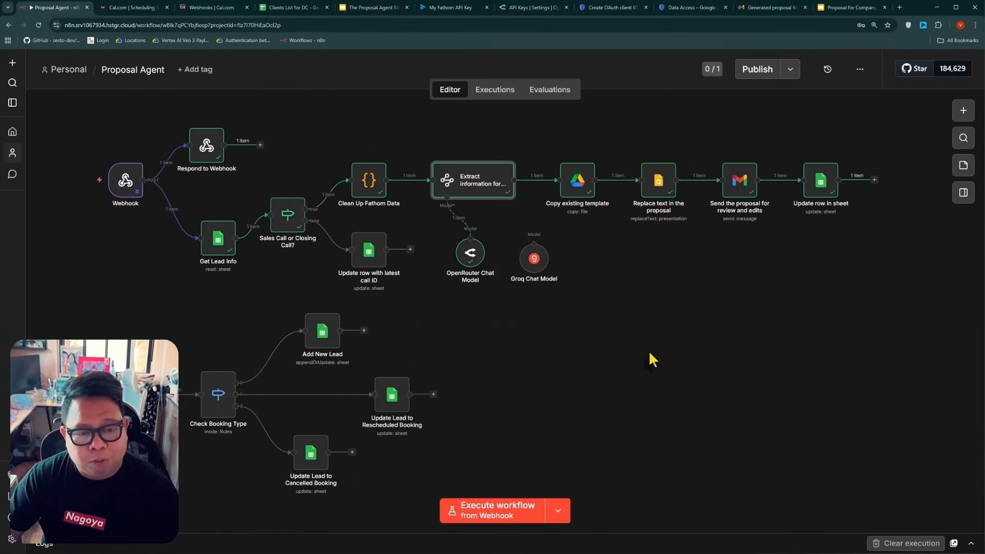